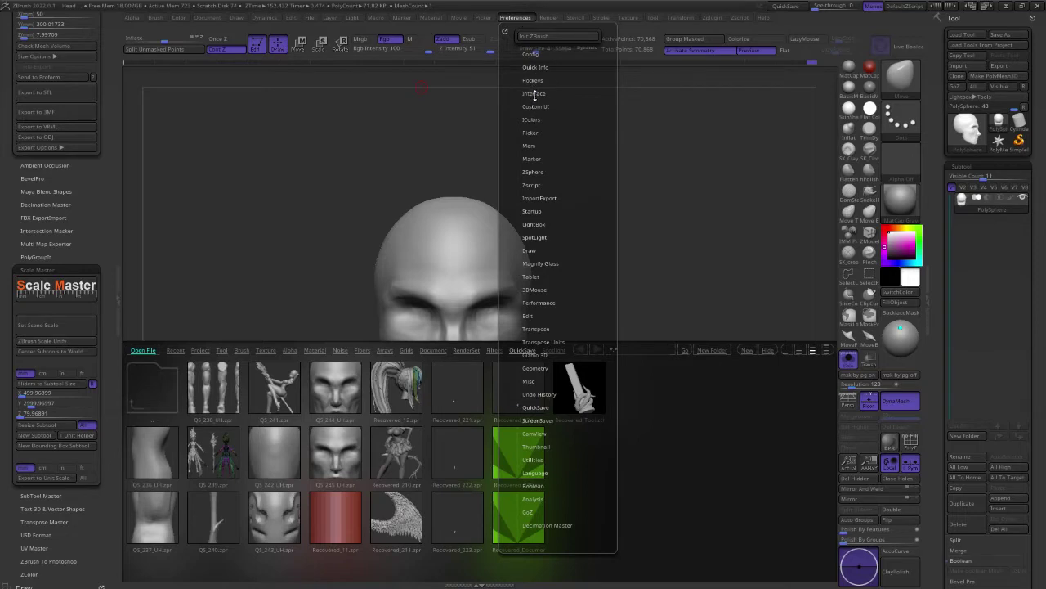
Restore ZBrush's standard user interface in place of the custom layout.
click(534, 94)
click(537, 104)
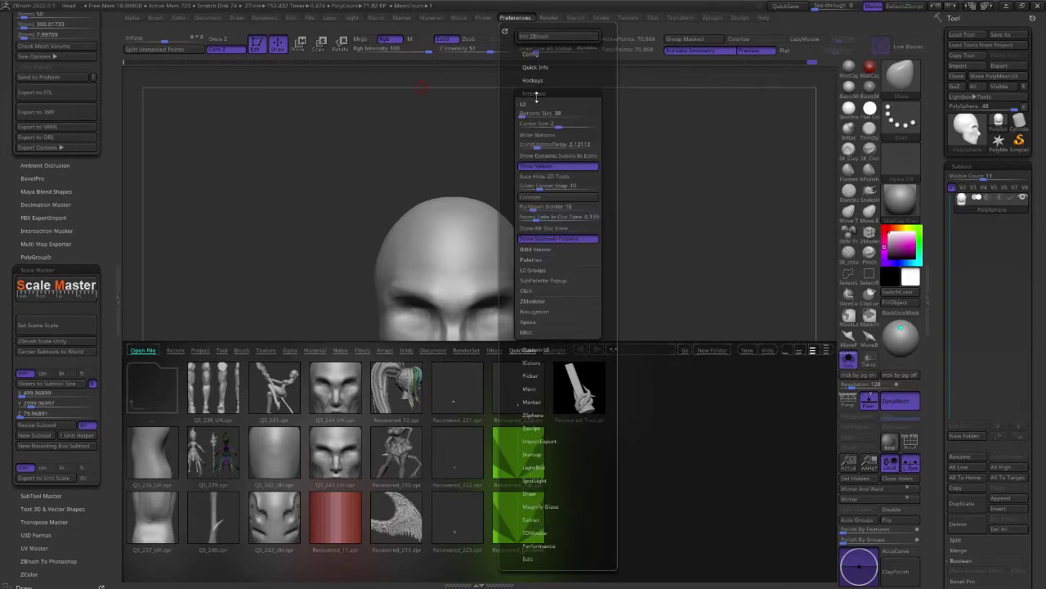
click(534, 93)
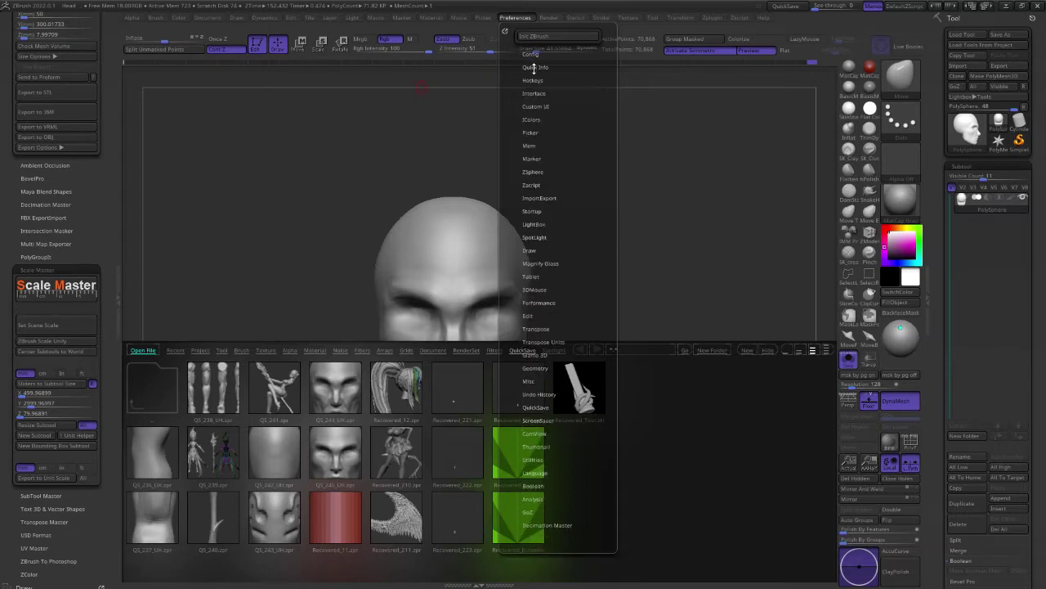
click(534, 55)
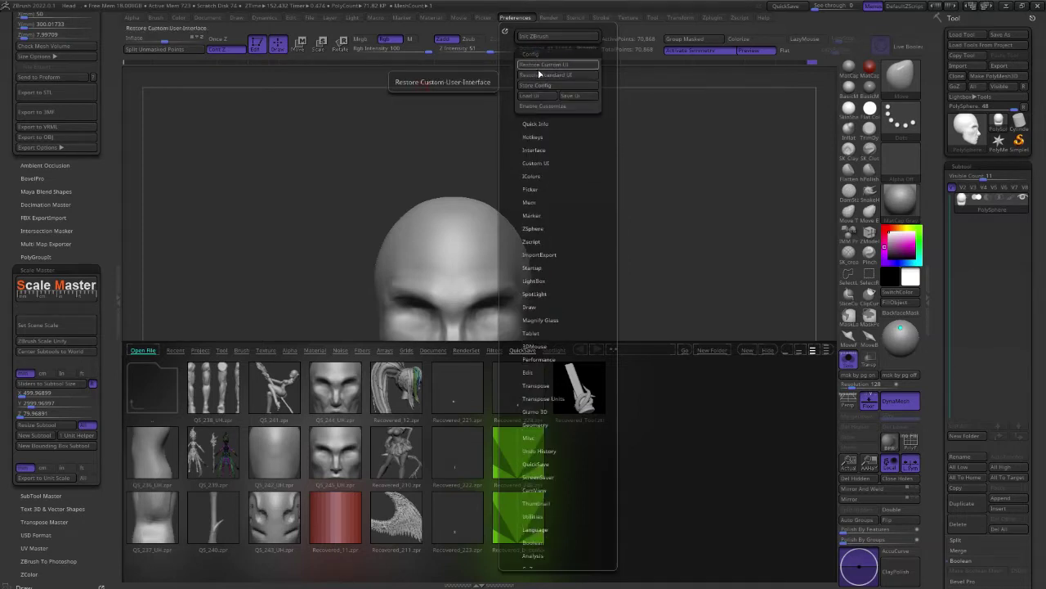
click(539, 75)
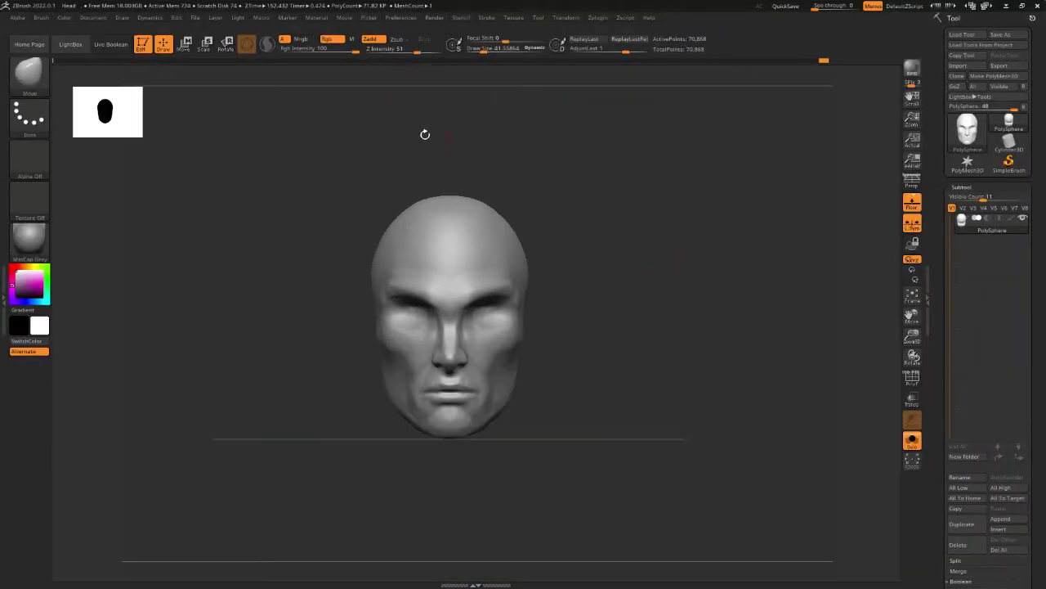
Browse the LightBox project library and select the DynaMesh_Sphere_32.ZPR project.
click(75, 47)
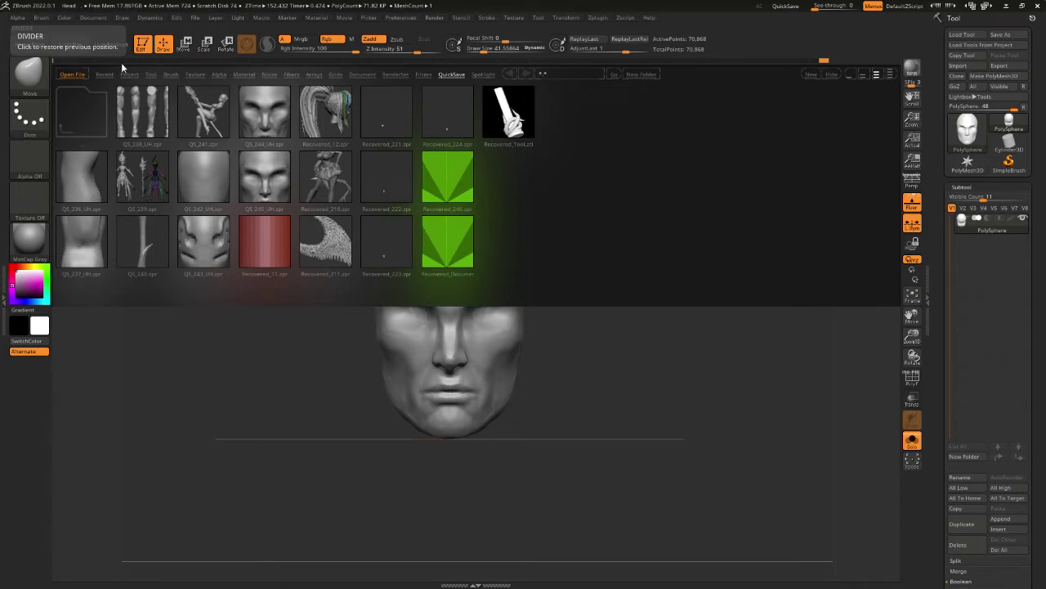
click(93, 55)
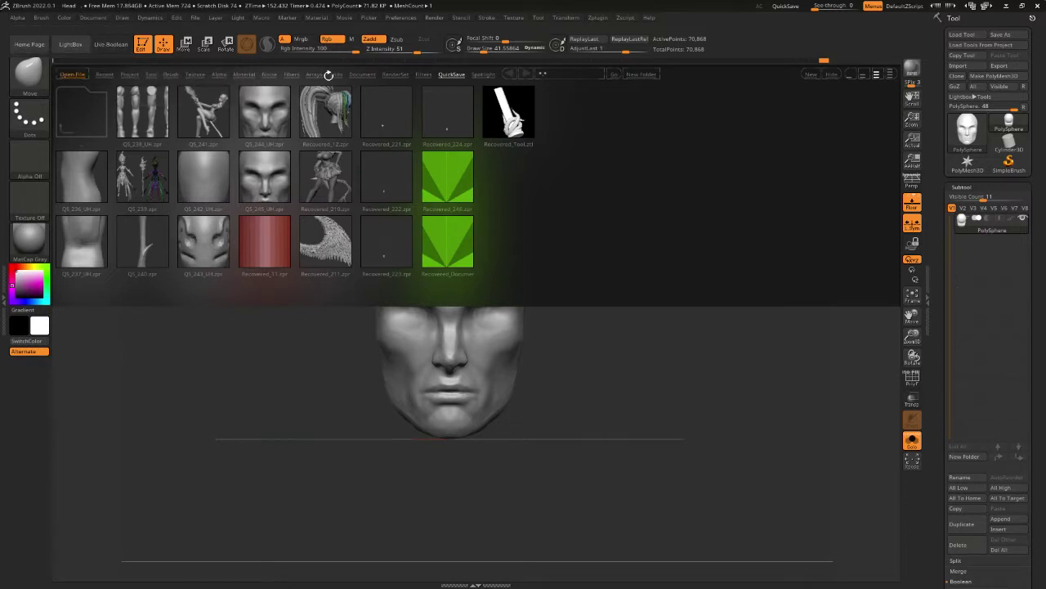
click(126, 75)
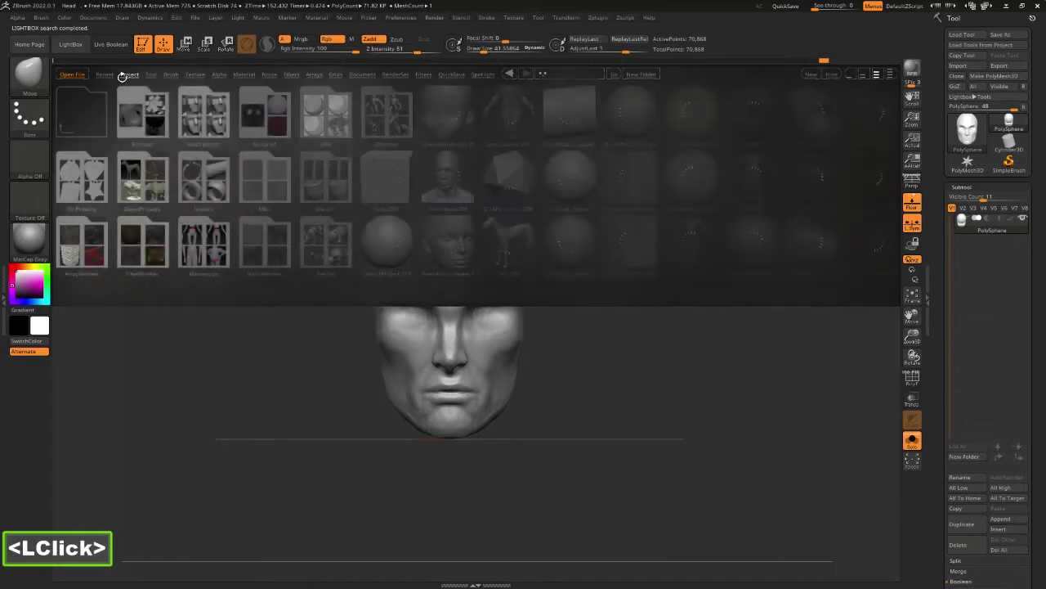
click(571, 243)
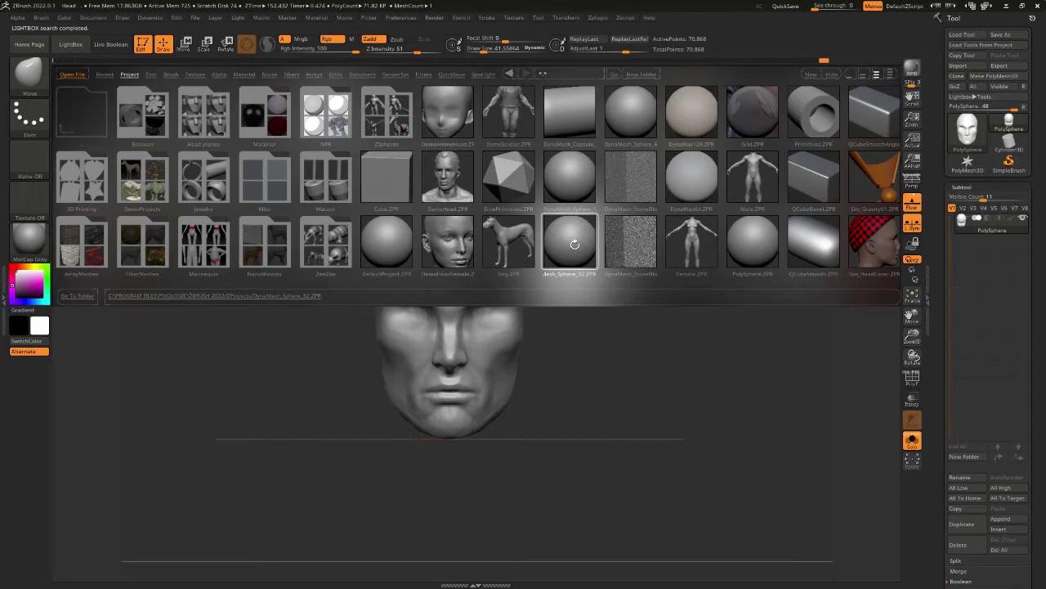
Capture the project library as a screenshot, mark the DynaMesh_Sphere_32 thumbnail with a yellow circle and arrow, and copy the image.
key(Print)
mouse_move(89, 0)
mouse_down()
mouse_move(582, 337)
mouse_move(936, 539)
mouse_up()
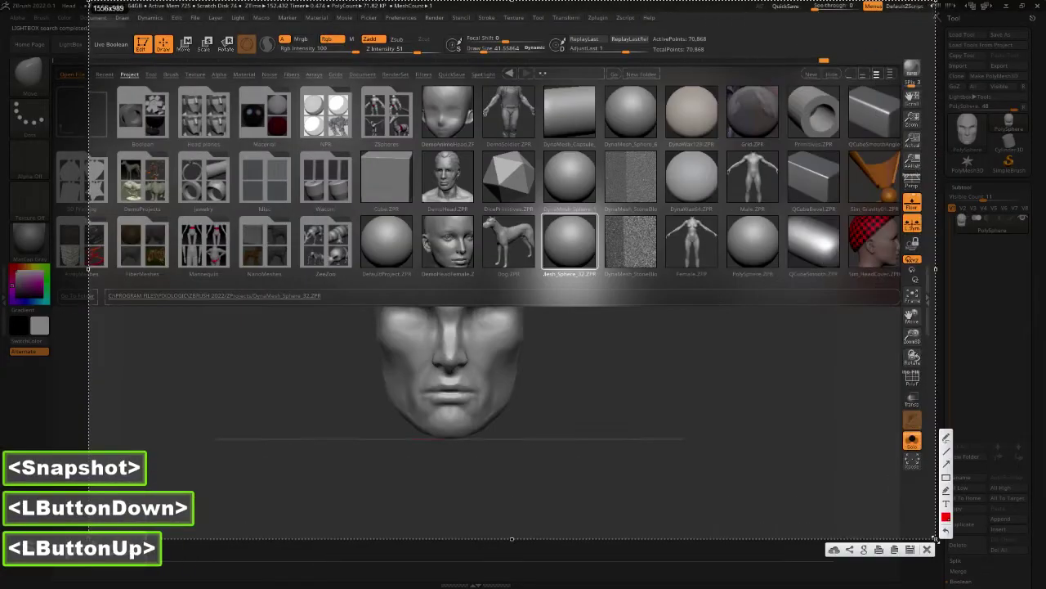
click(947, 489)
mouse_move(605, 211)
mouse_down()
mouse_move(623, 264)
mouse_move(603, 237)
mouse_up()
mouse_move(681, 376)
mouse_down()
mouse_move(631, 309)
mouse_move(646, 378)
mouse_up()
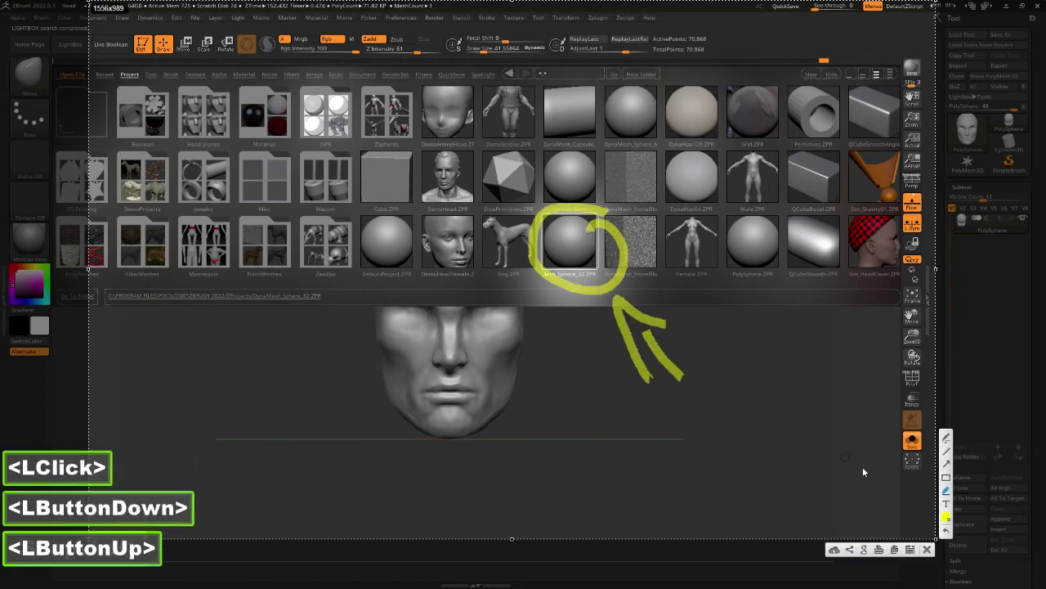
click(896, 550)
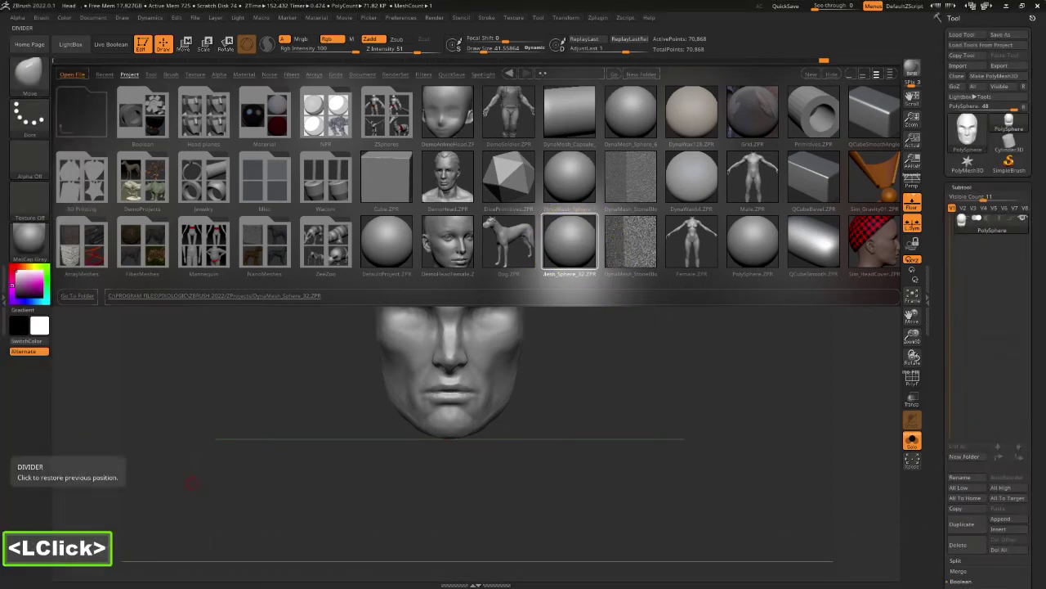
Switch to Discord and post the annotated screenshot in the livestream-questions channel.
key(ctrl+v)
drag(0, 133, 504, 136)
double_click(505, 136)
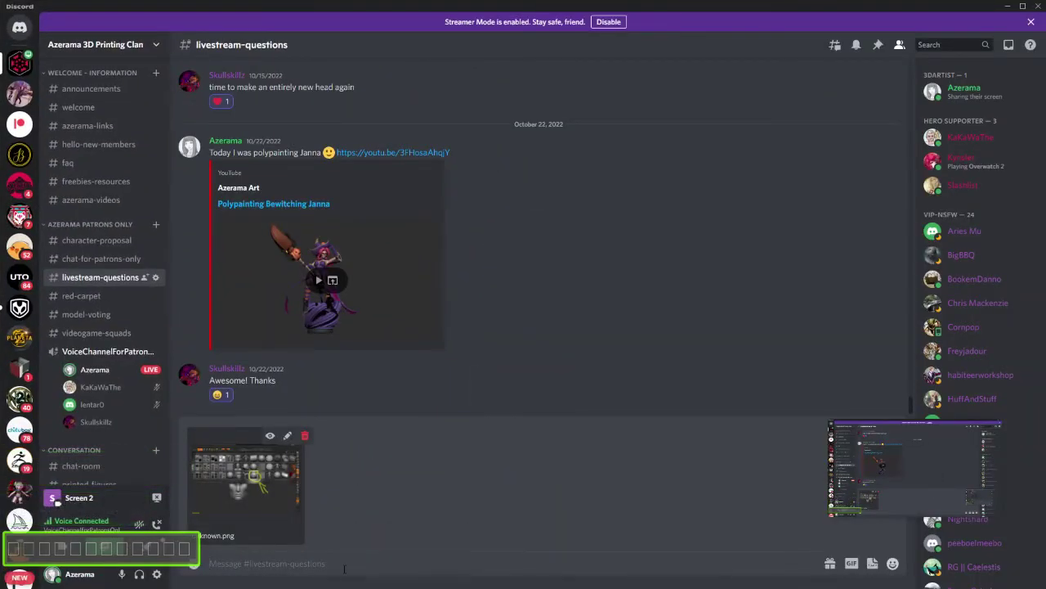
click(344, 562)
key(Return)
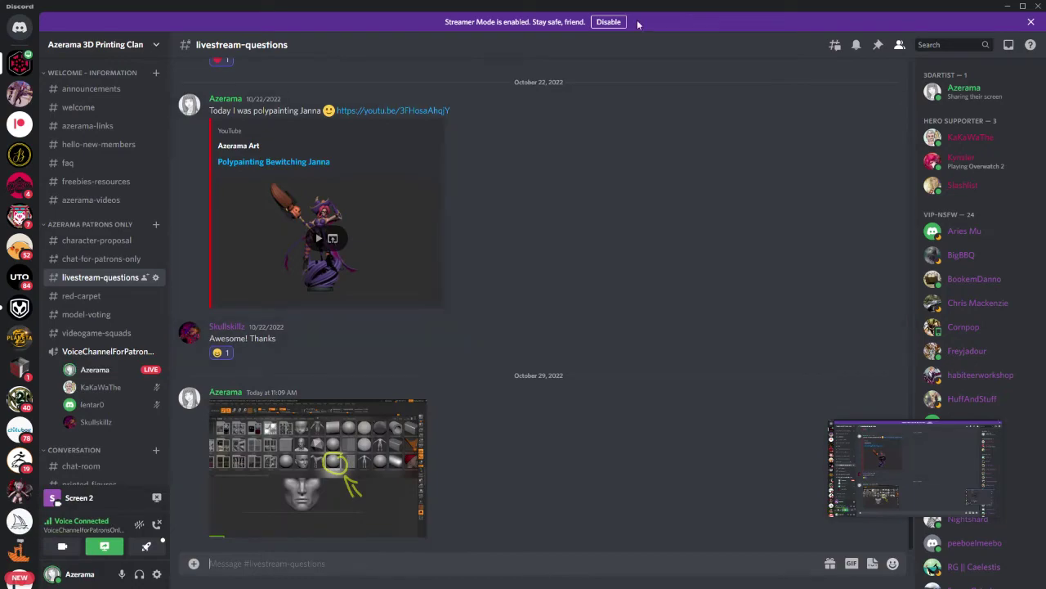
Move the Discord window off this screen and open DynaMesh_Sphere_32.ZPR in ZBrush without saving the current project.
drag(640, 23, 0, 21)
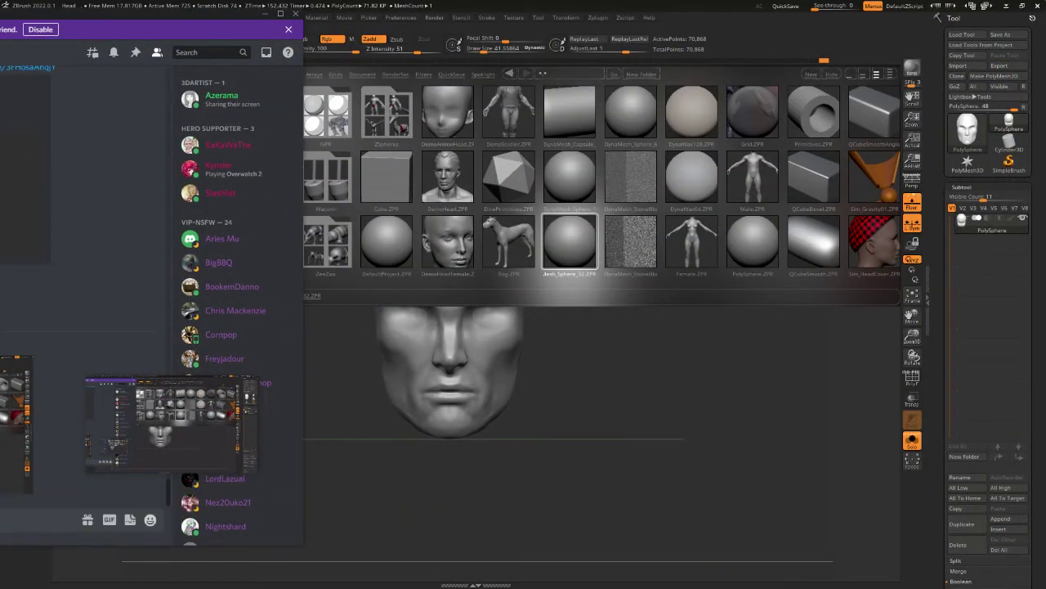
drag(197, 16, 0, 18)
double_click(0, 18)
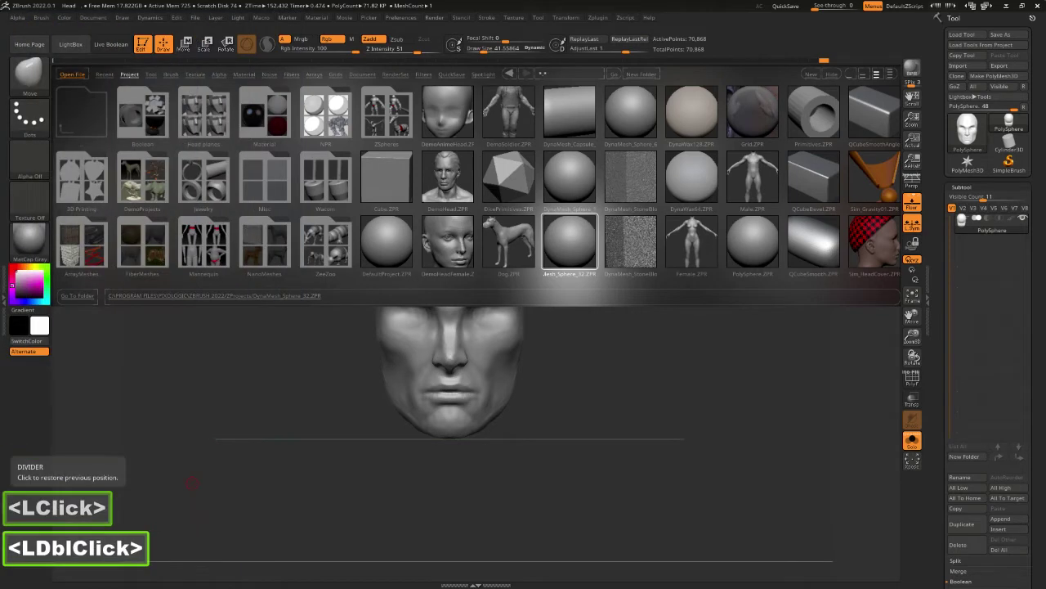
click(568, 250)
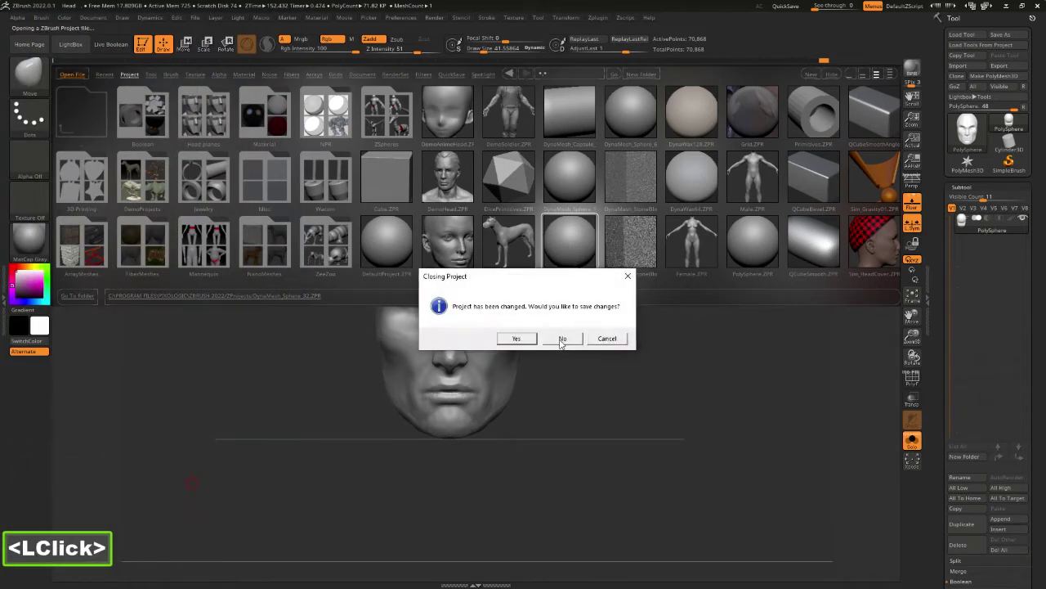
click(570, 344)
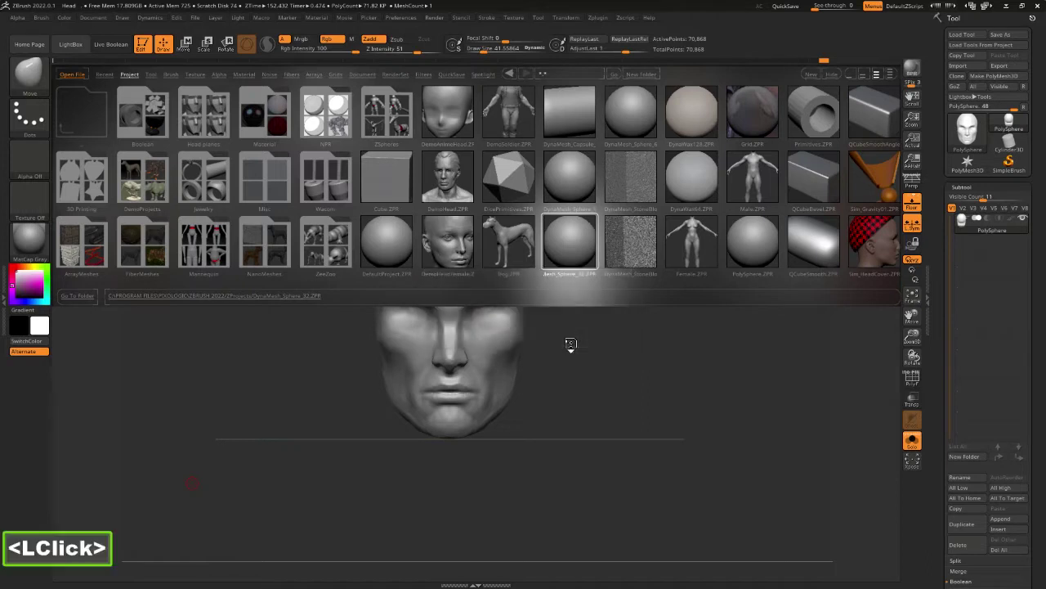
Center the whole sphere in view and enlarge the Move brush's draw size to about 580.
key(alt)
alt+drag(772, 352, 736, 346)
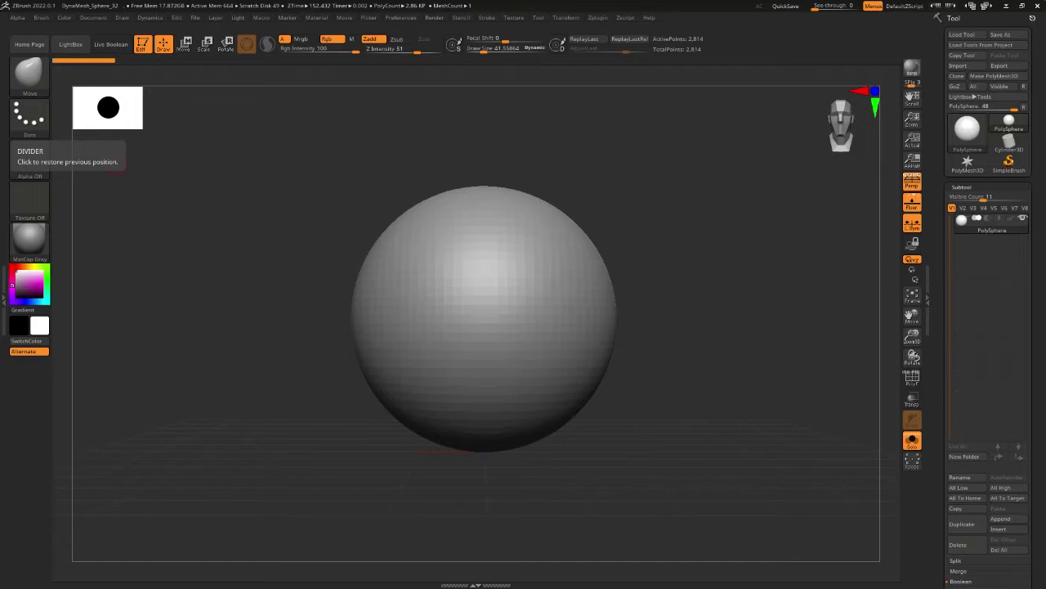
drag(716, 260, 638, 299)
alt+drag(523, 215, 503, 169)
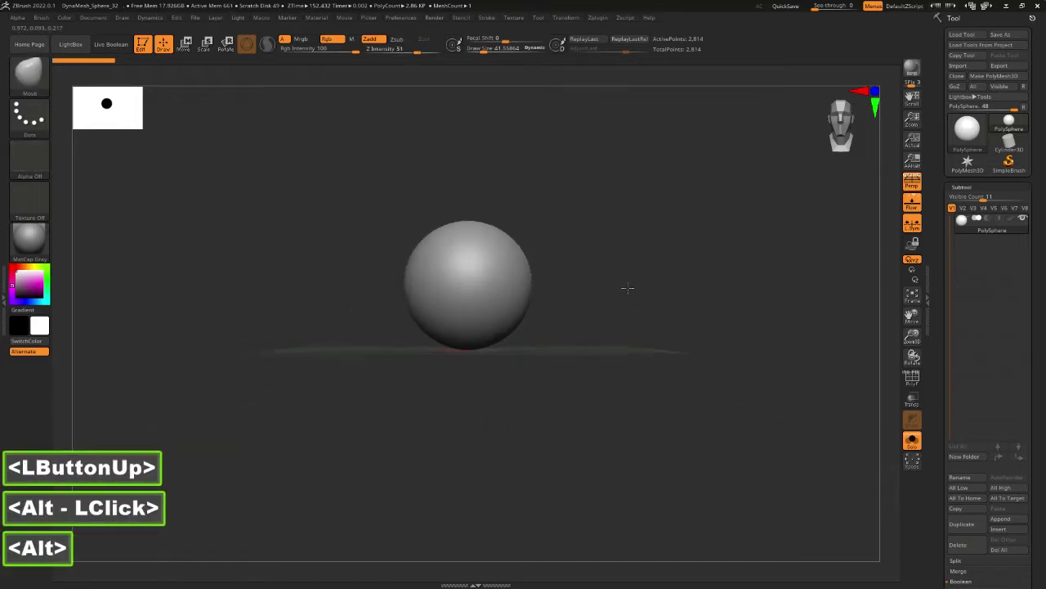
alt+click(500, 242)
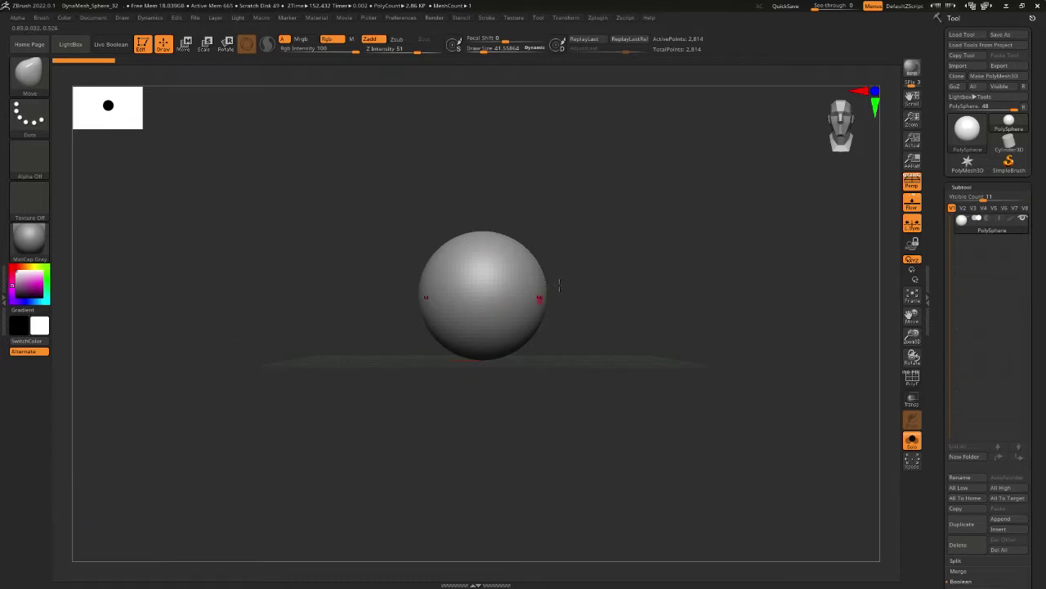
key(space)
click(631, 205)
drag(631, 204, 664, 205)
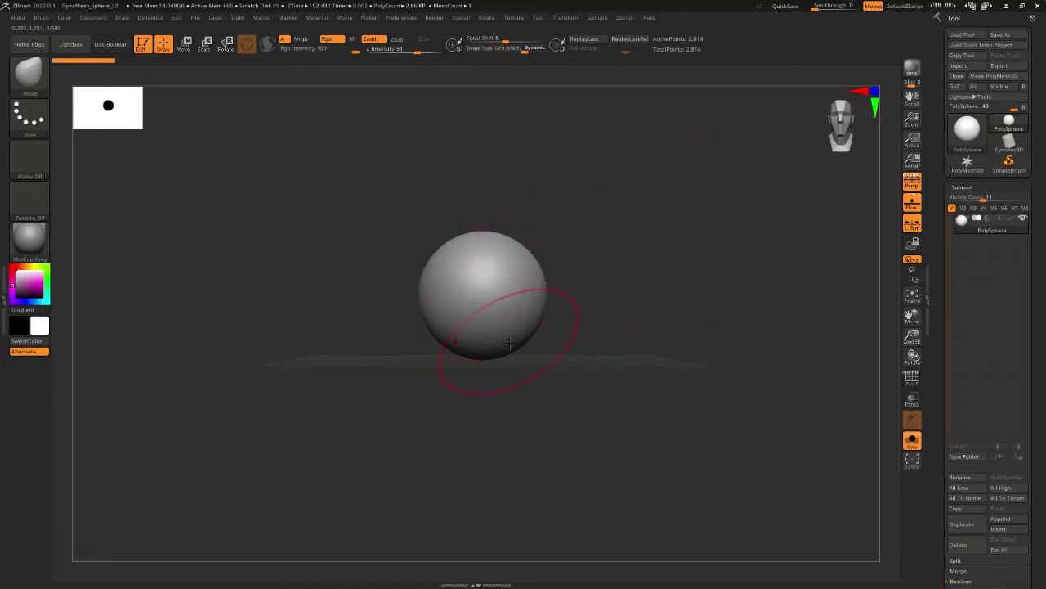
Try to pull the sphere's lower side outward with the Move brush.
mouse_move(513, 339)
mouse_down()
mouse_move(512, 557)
mouse_move(540, 323)
mouse_move(549, 331)
mouse_up()
key(ctrl+z)
shift+click(601, 292)
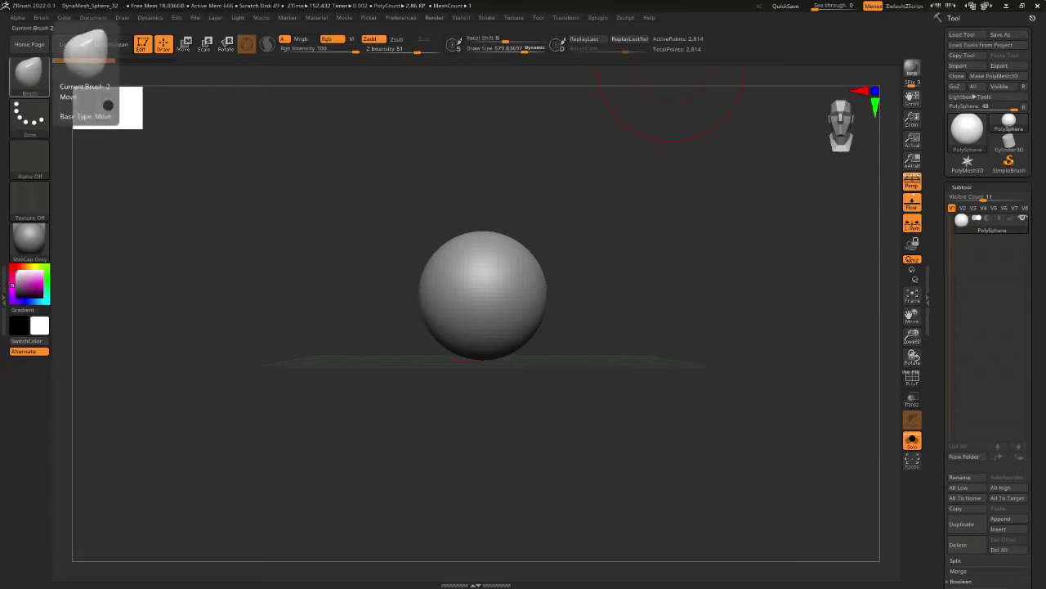
Bring the Discord window to this screen at full size and open the livestream-questions channel.
drag(0, 73, 255, 99)
double_click(255, 98)
click(112, 276)
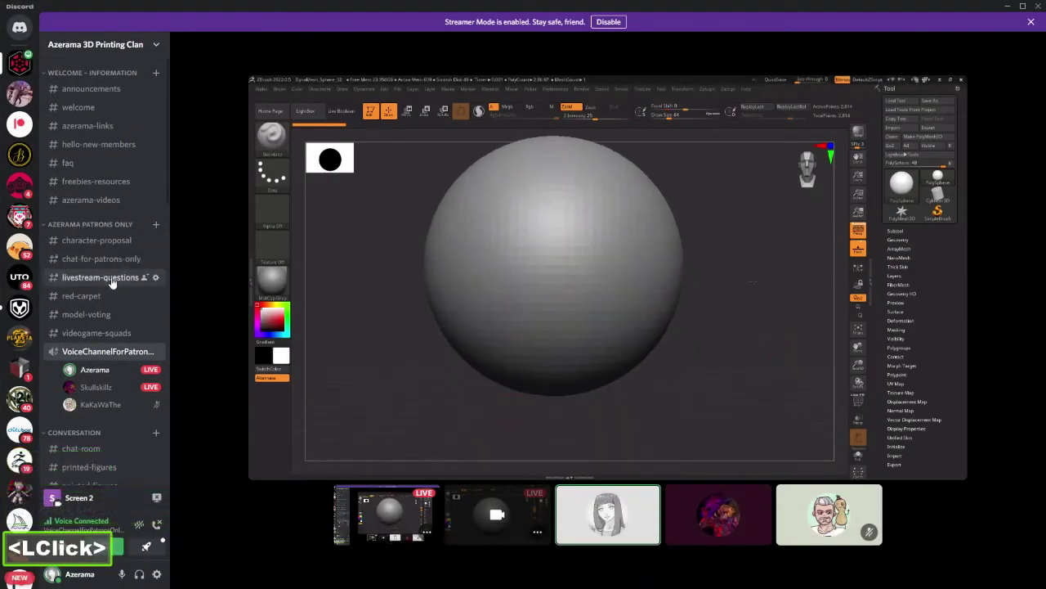
Look back through the older livestream-questions messages as far as the late September 2022 lesson posts.
scroll(437, 387, up, 12)
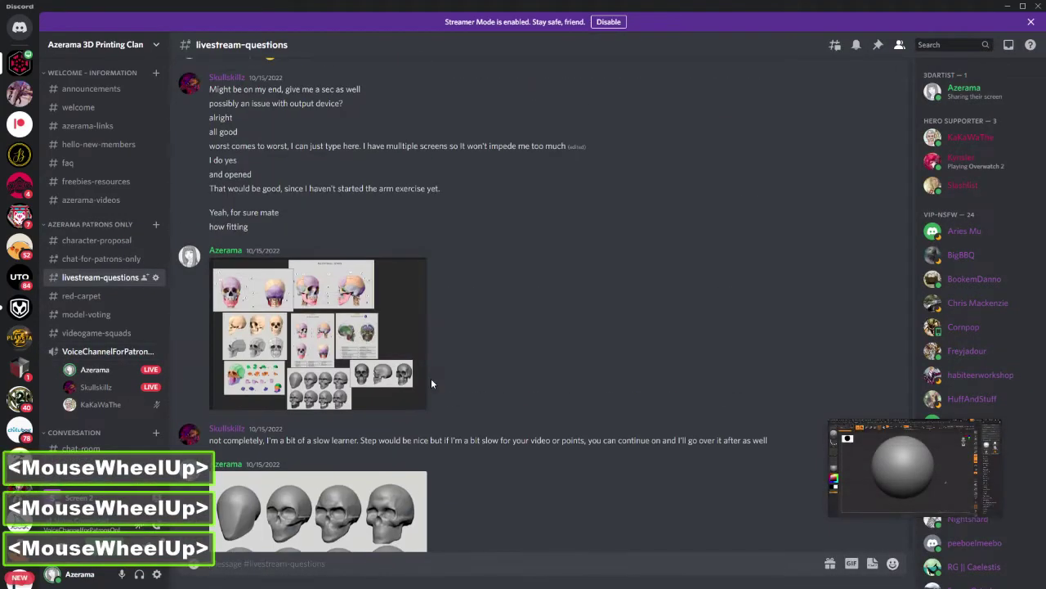
scroll(426, 384, up, 10)
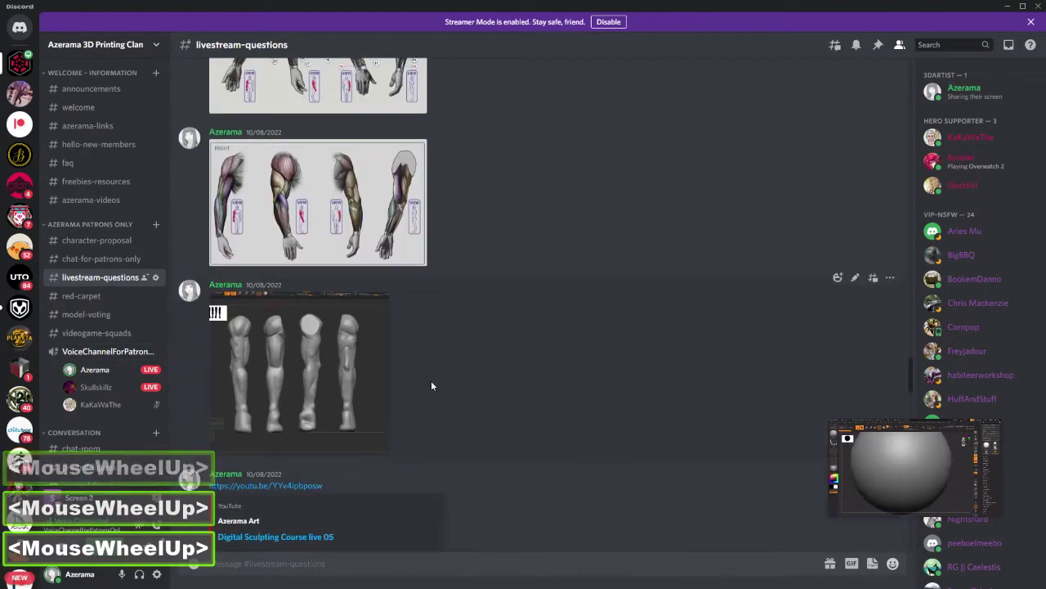
scroll(449, 399, up, 10)
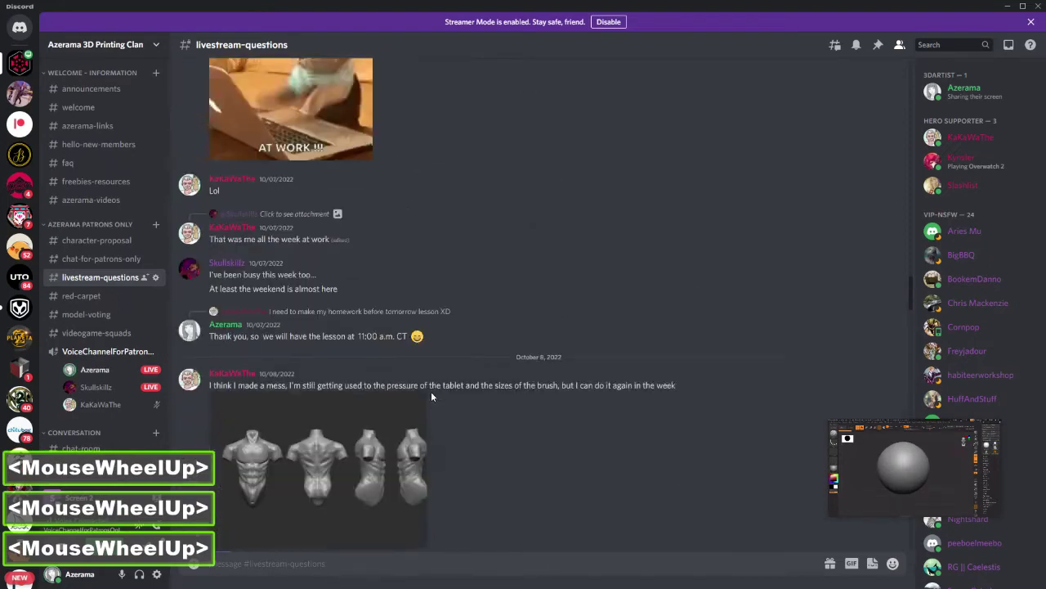
scroll(383, 371, up, 10)
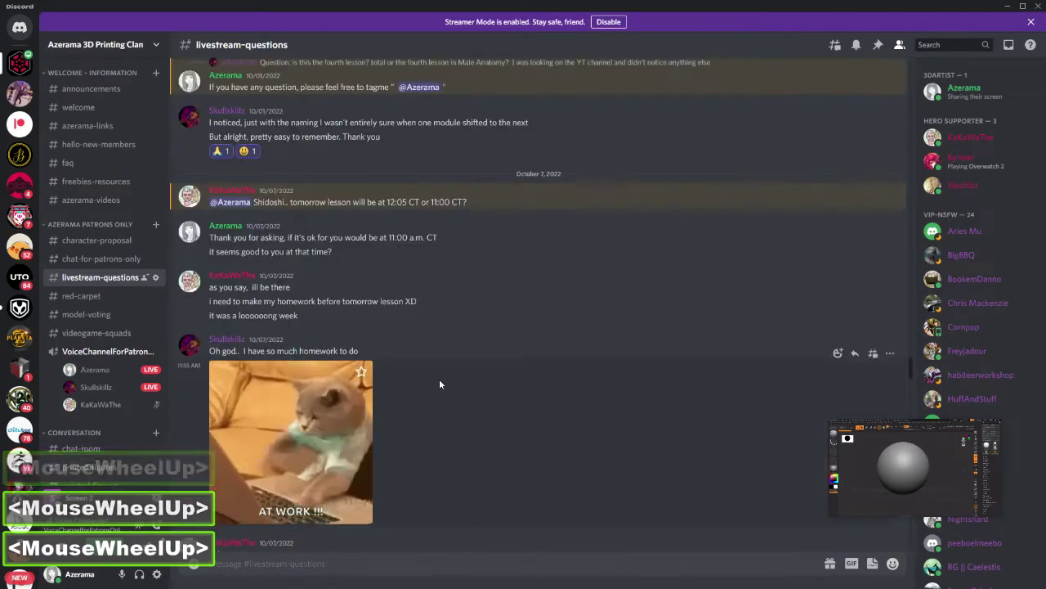
scroll(437, 384, up, 10)
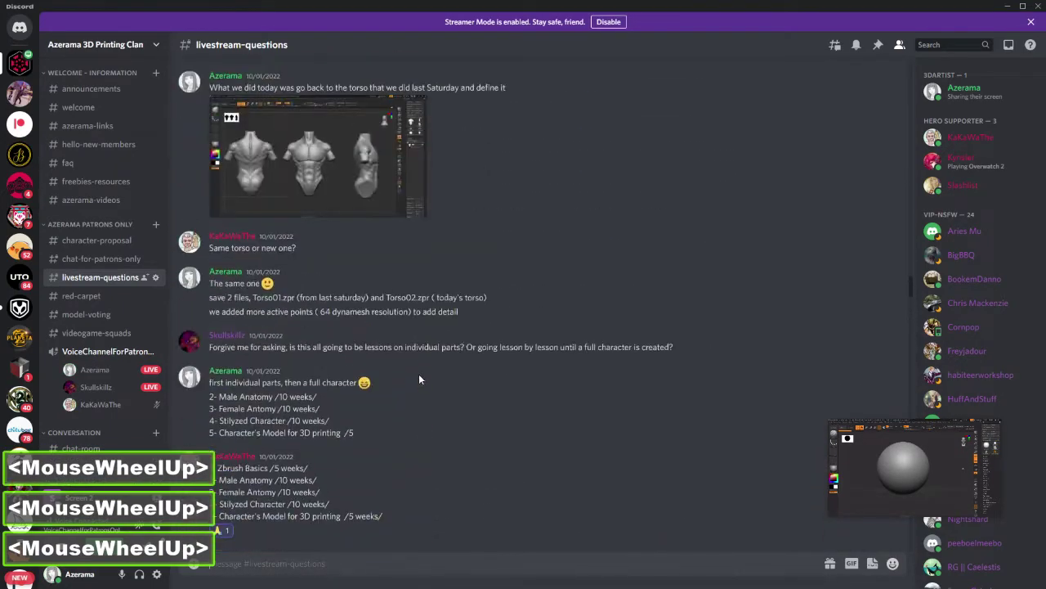
scroll(417, 378, up, 10)
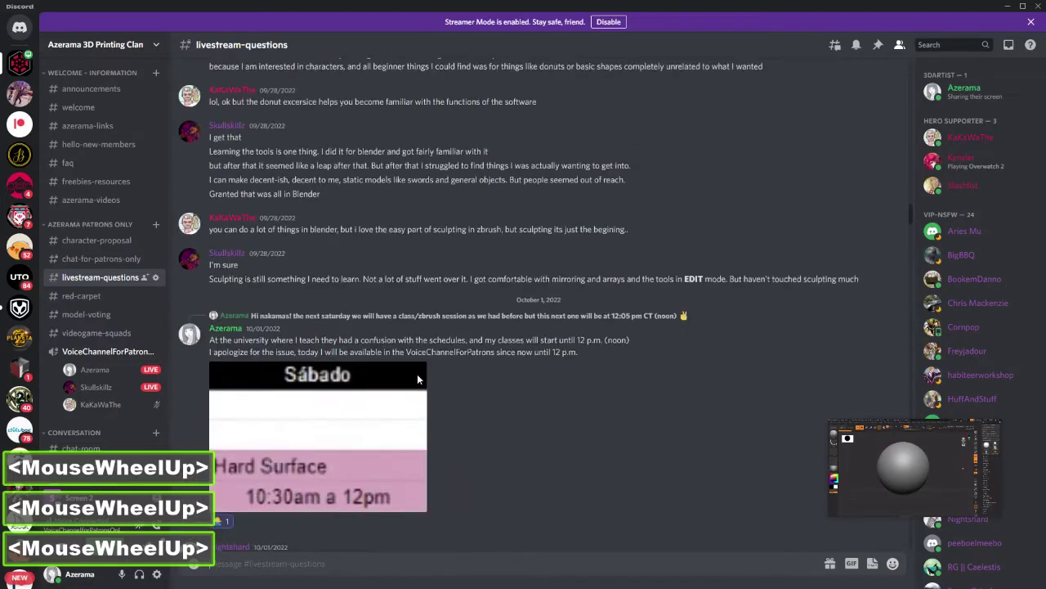
scroll(416, 378, down, 1)
scroll(417, 376, down, 3)
scroll(417, 374, up, 4)
scroll(417, 376, down, 4)
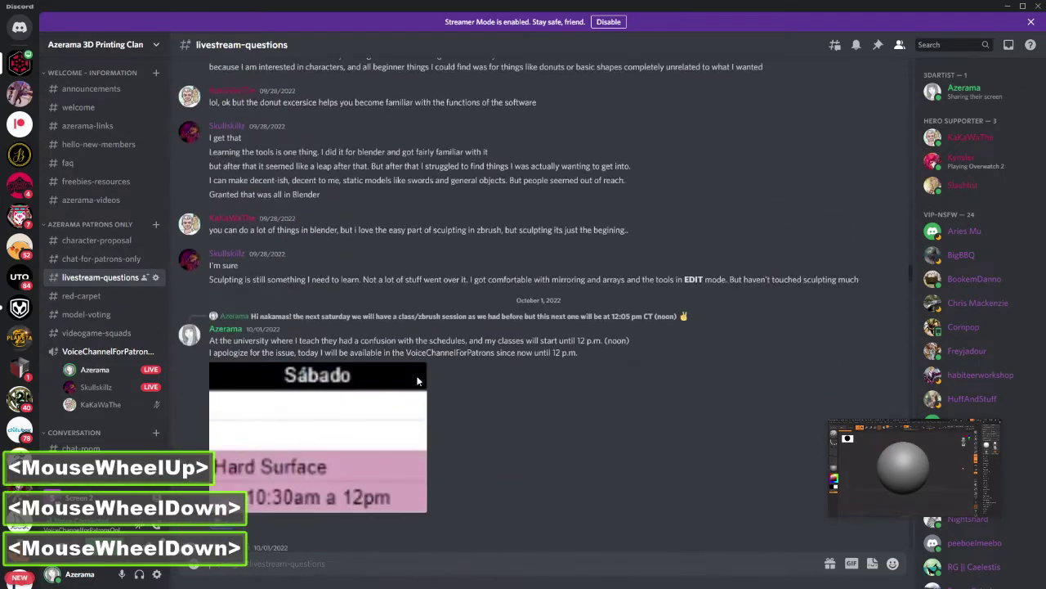
scroll(297, 417, up, 8)
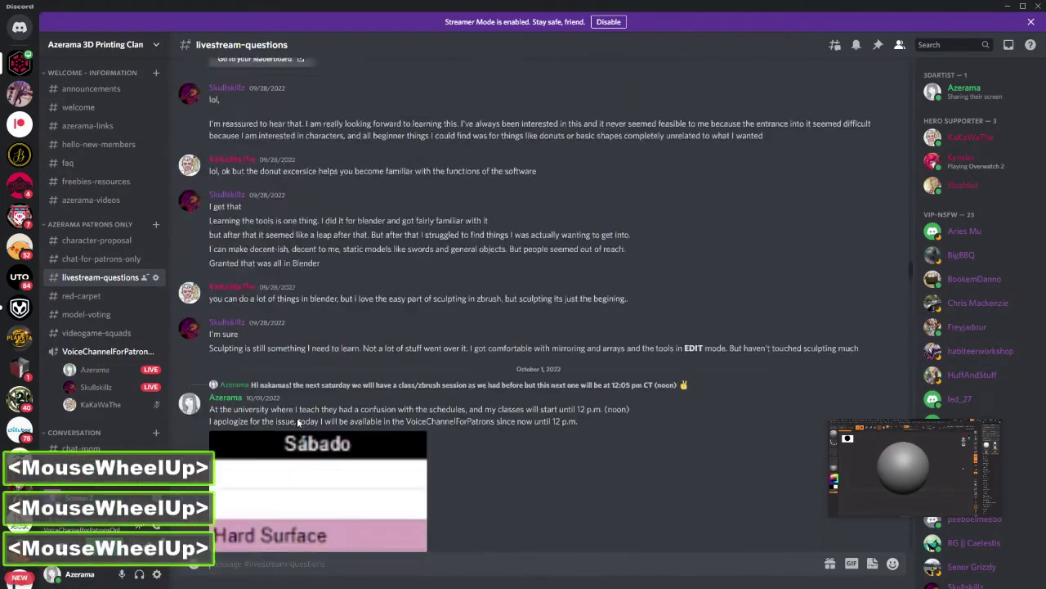
scroll(357, 403, up, 15)
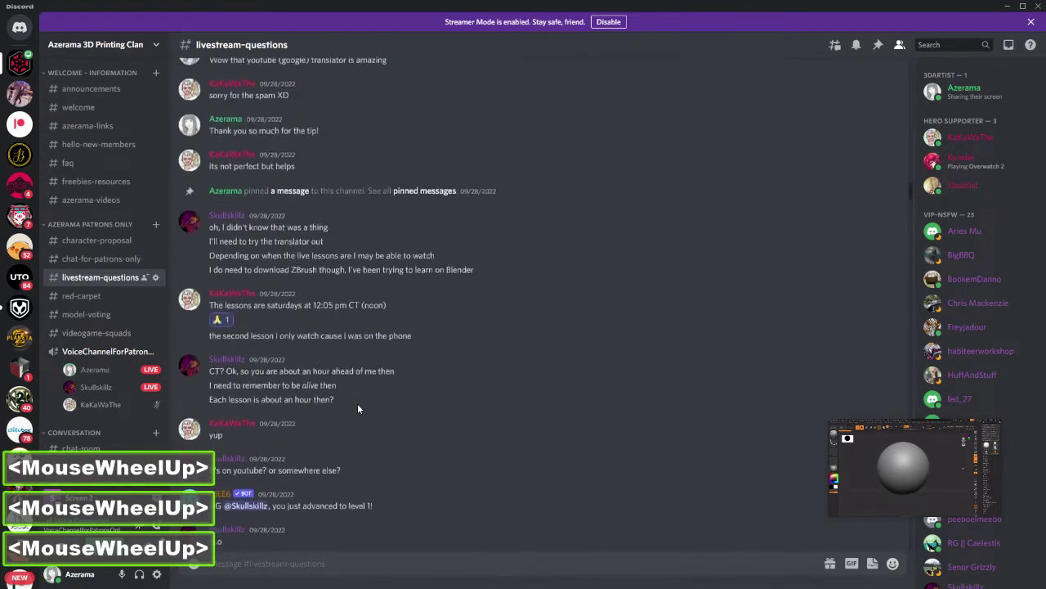
scroll(358, 403, up, 10)
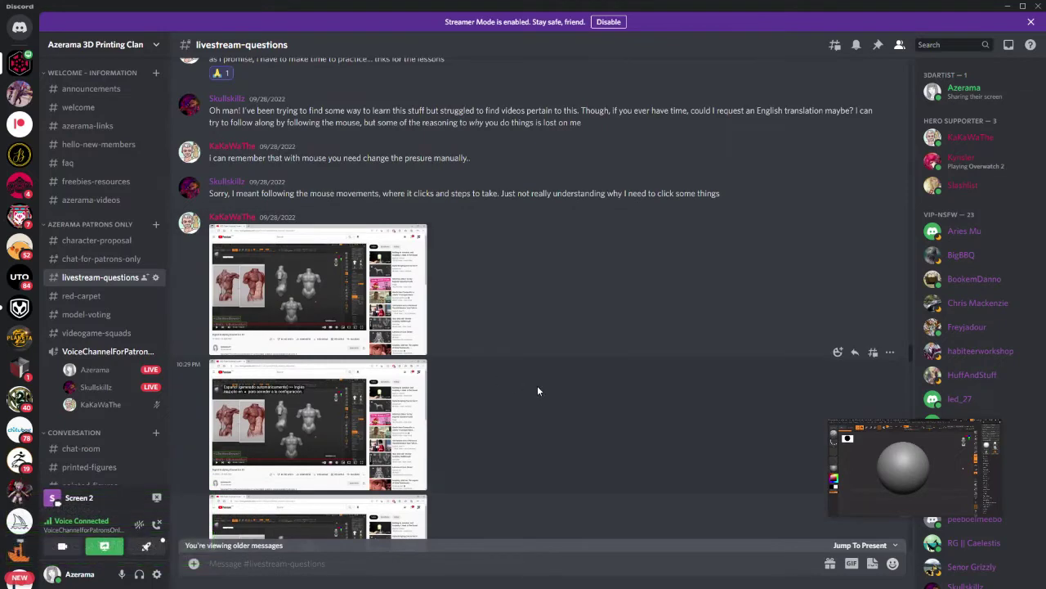
scroll(537, 388, up, 3)
scroll(537, 391, up, 3)
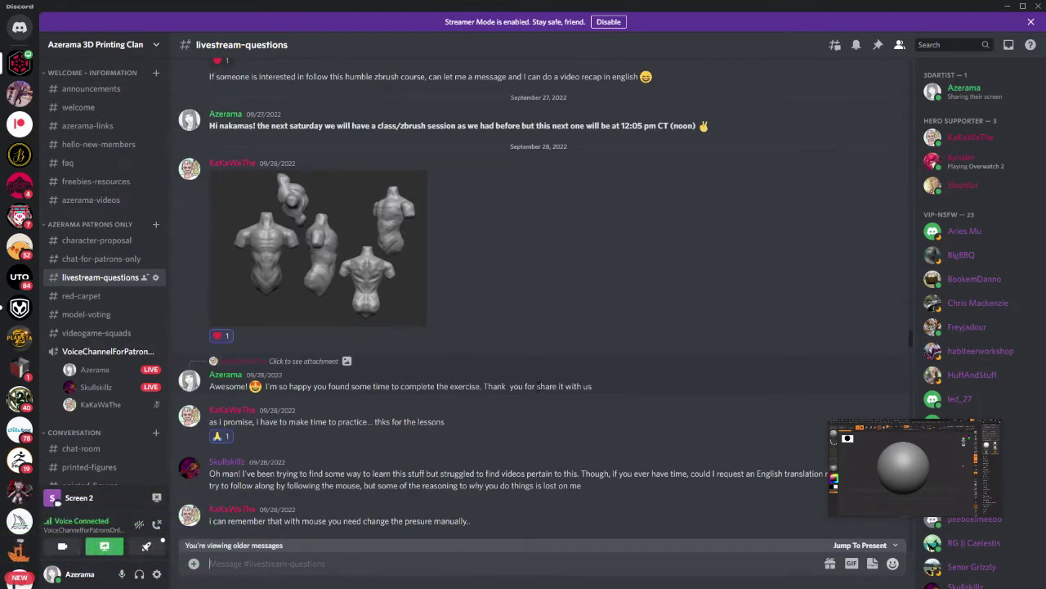
scroll(537, 388, up, 3)
click(537, 388)
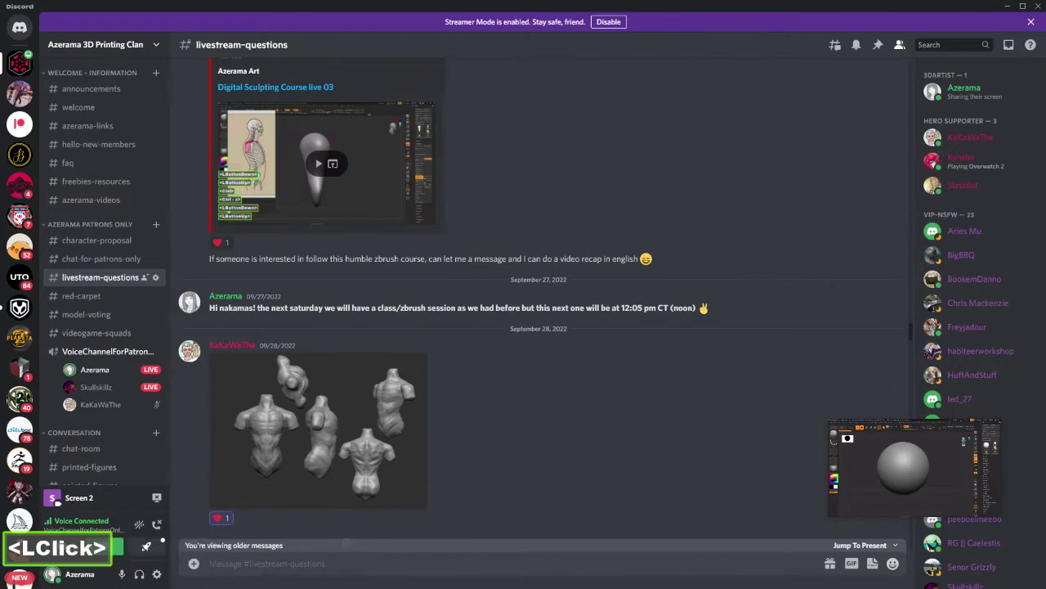
Attach the file HotkeysAZ_Basics.txt and post it in the livestream-questions channel.
drag(0, 196, 519, 379)
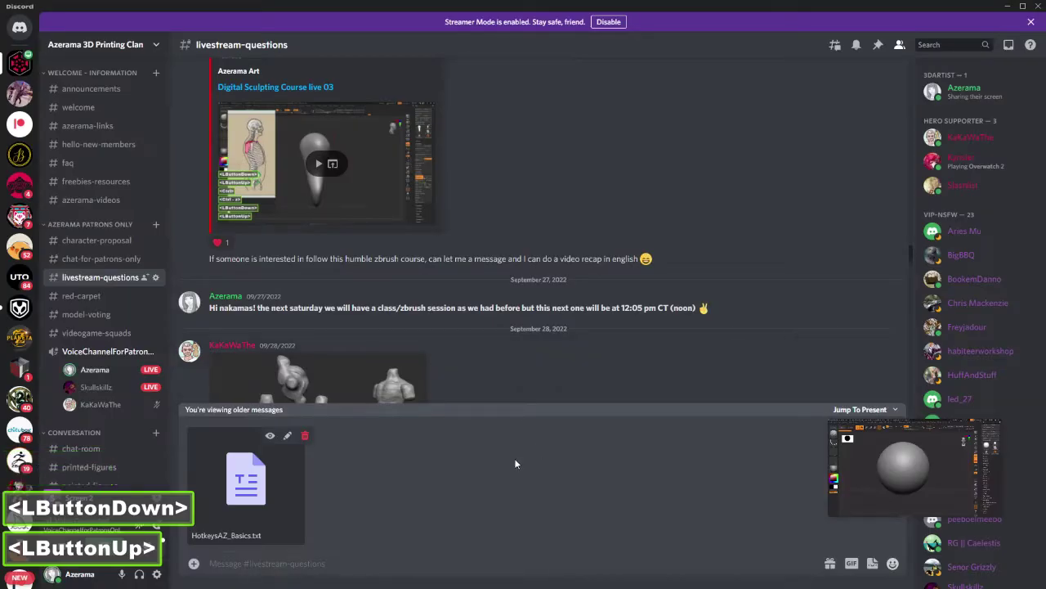
key(Return)
scroll(444, 469, down, 5)
middle_click(580, 500)
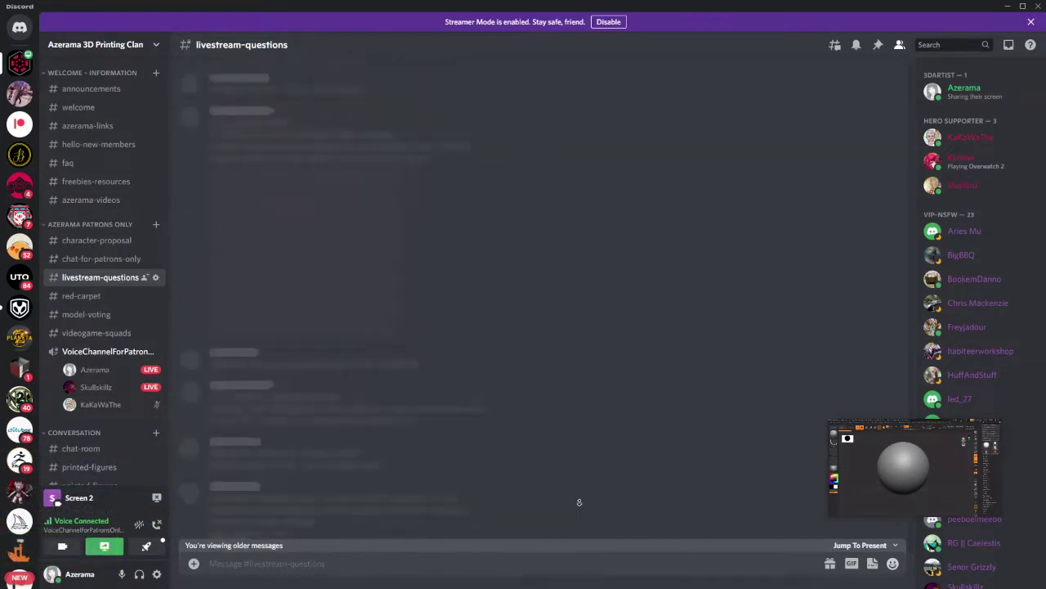
click(580, 501)
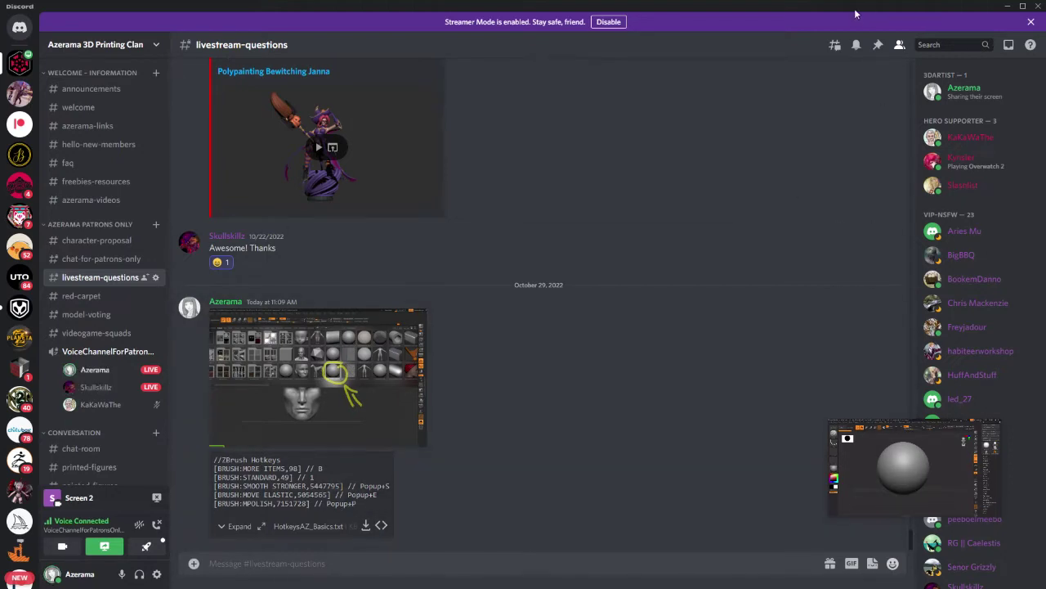
Move the Discord window off this screen and reposition the sphere in the ZBrush view.
drag(856, 13, 2, 112)
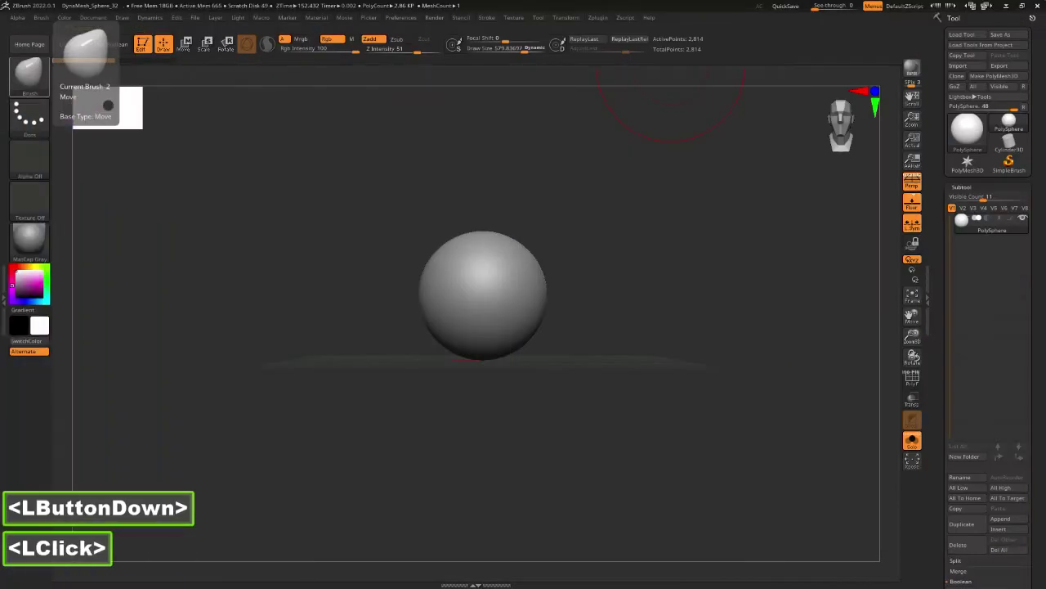
shift+drag(654, 226, 667, 266)
alt+drag(667, 266, 673, 299)
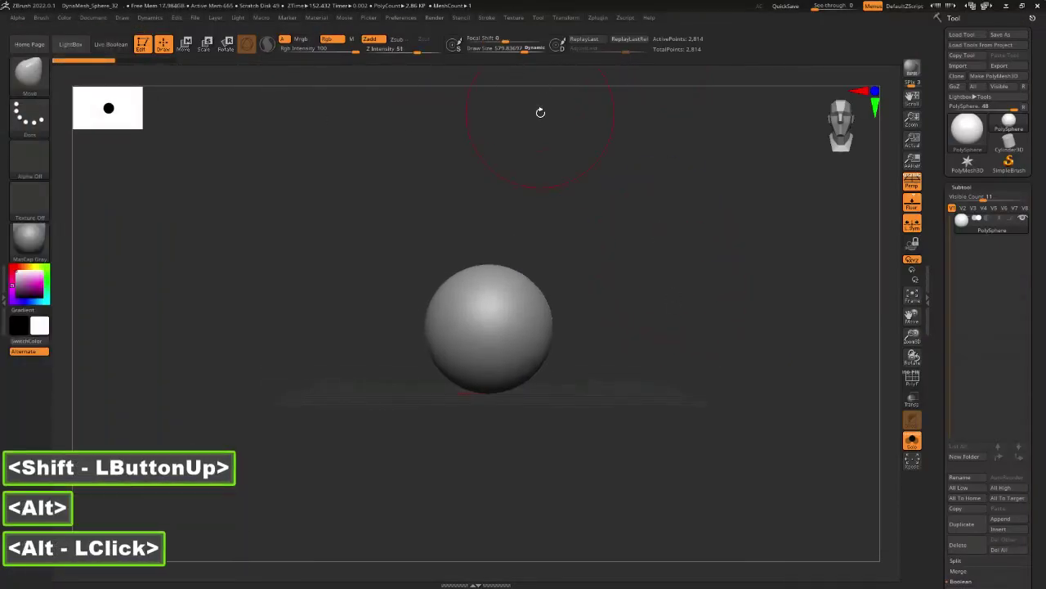
Capture a screenshot of the hotkey preferences with the Load option circled in yellow, and close the capture.
click(411, 18)
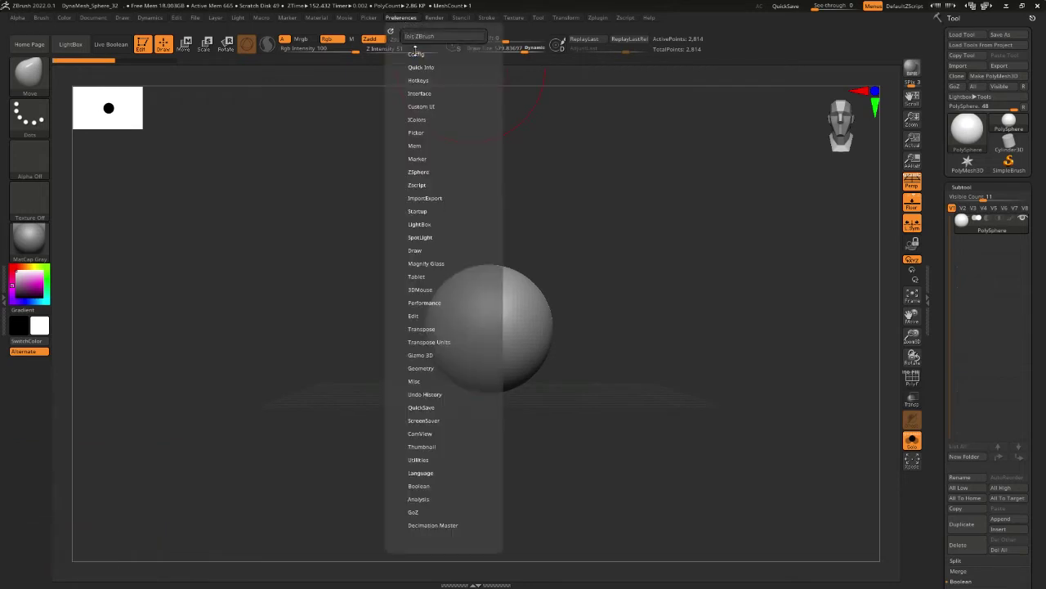
click(420, 81)
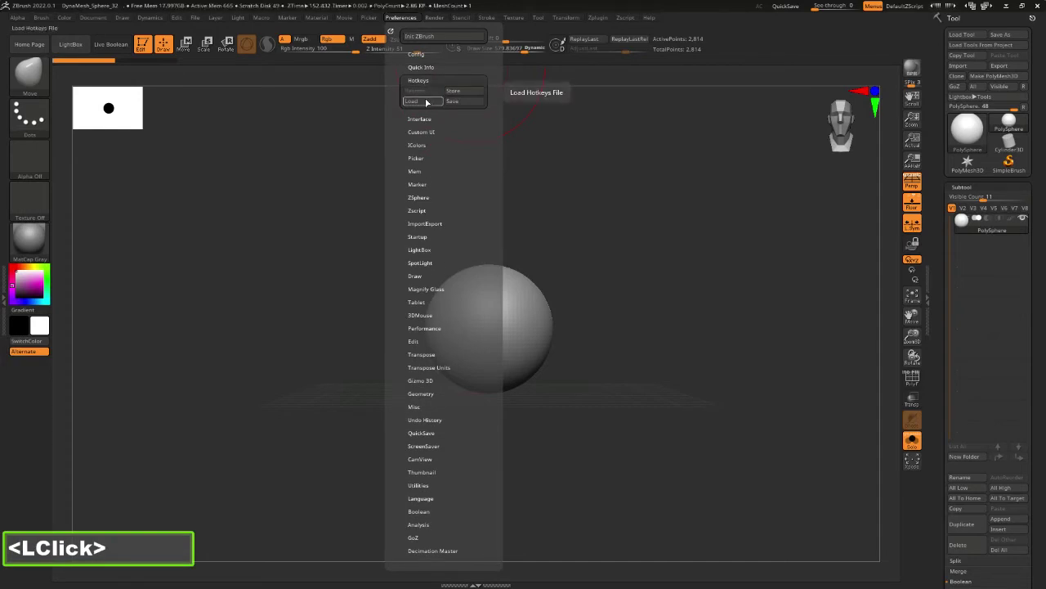
key(Print)
mouse_move(358, 1)
mouse_down()
mouse_move(621, 362)
mouse_move(654, 391)
mouse_up()
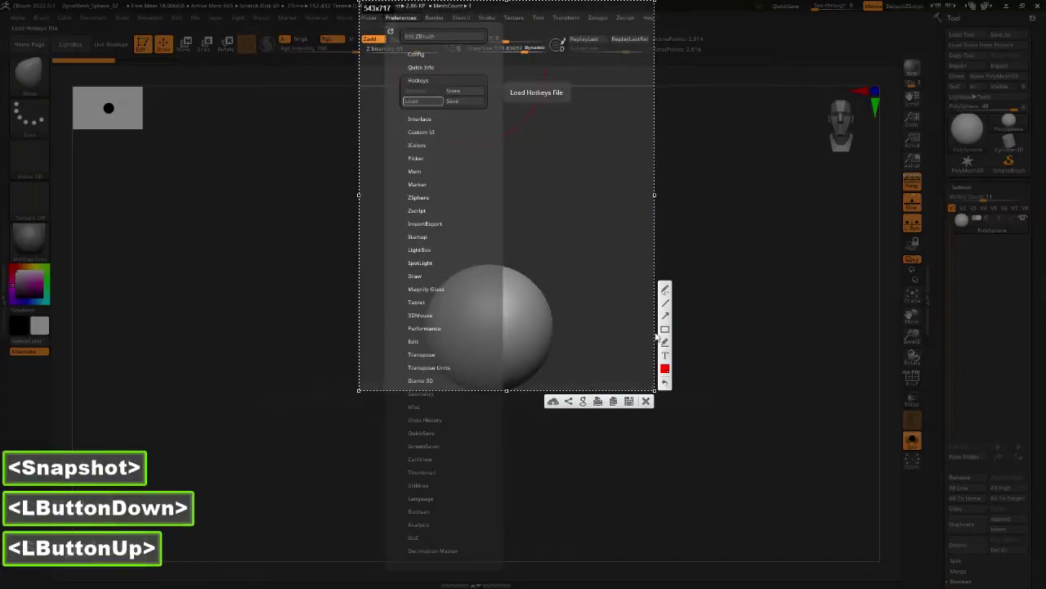
click(664, 344)
mouse_move(425, 72)
mouse_down()
mouse_move(412, 119)
mouse_move(418, 109)
mouse_up()
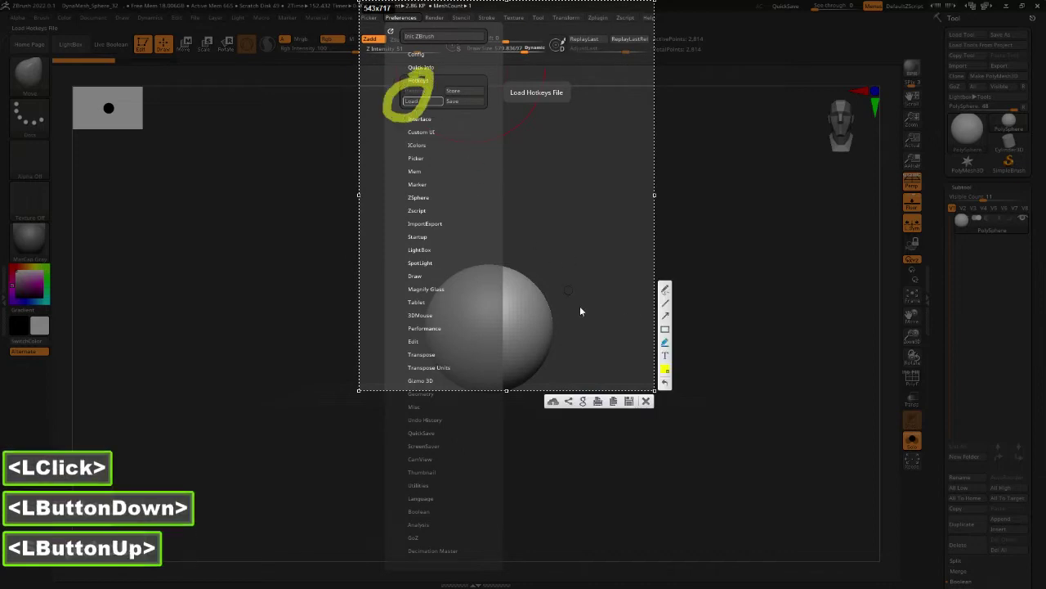
key(Escape)
click(646, 400)
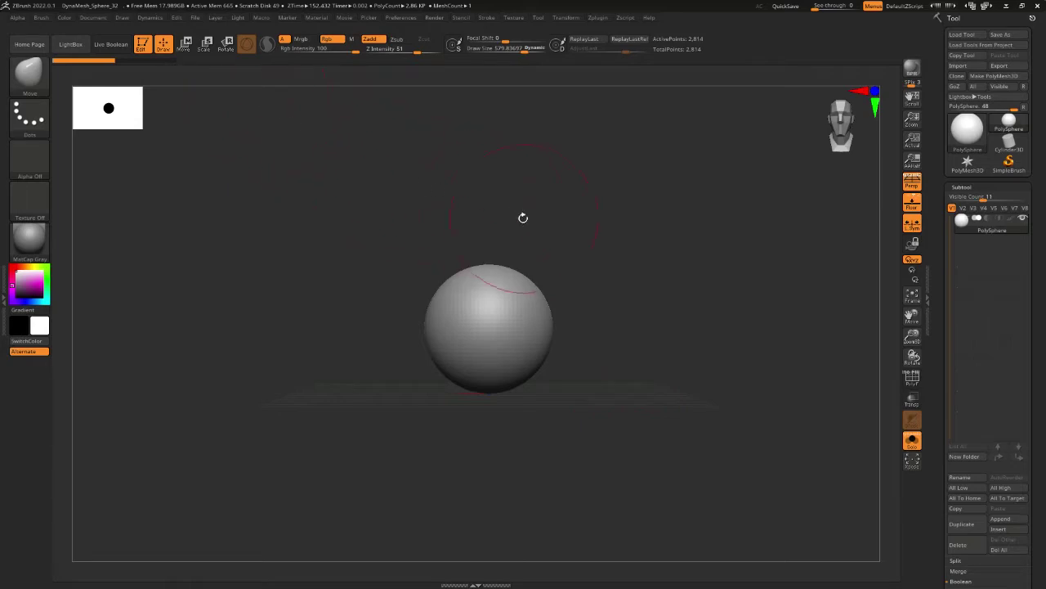
Check the student's shared screen in the Discord voice channel and clear the Discord window from this screen.
click(98, 168)
click(98, 168)
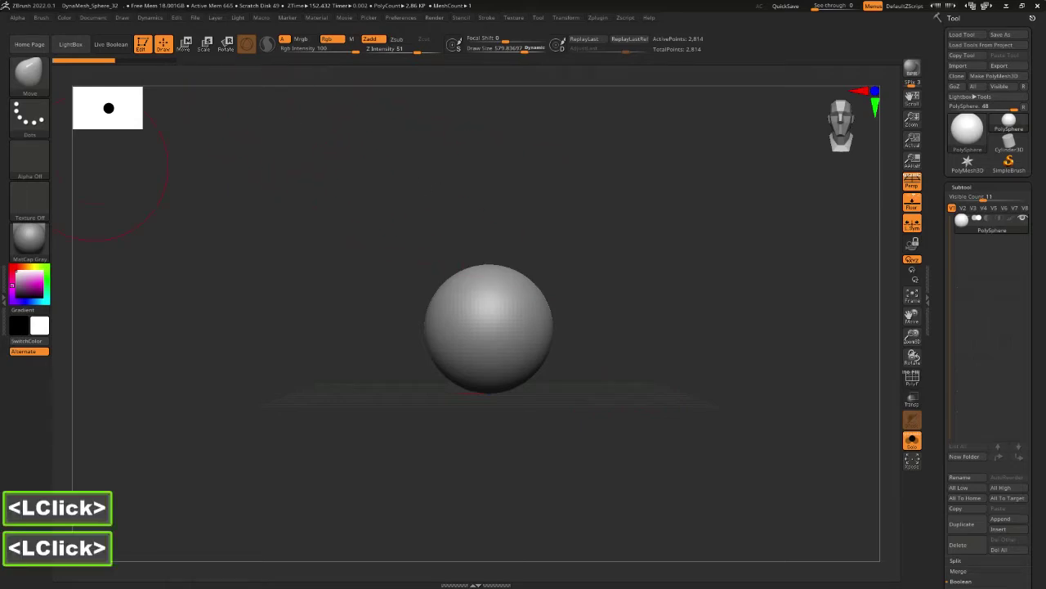
click(400, 169)
double_click(400, 169)
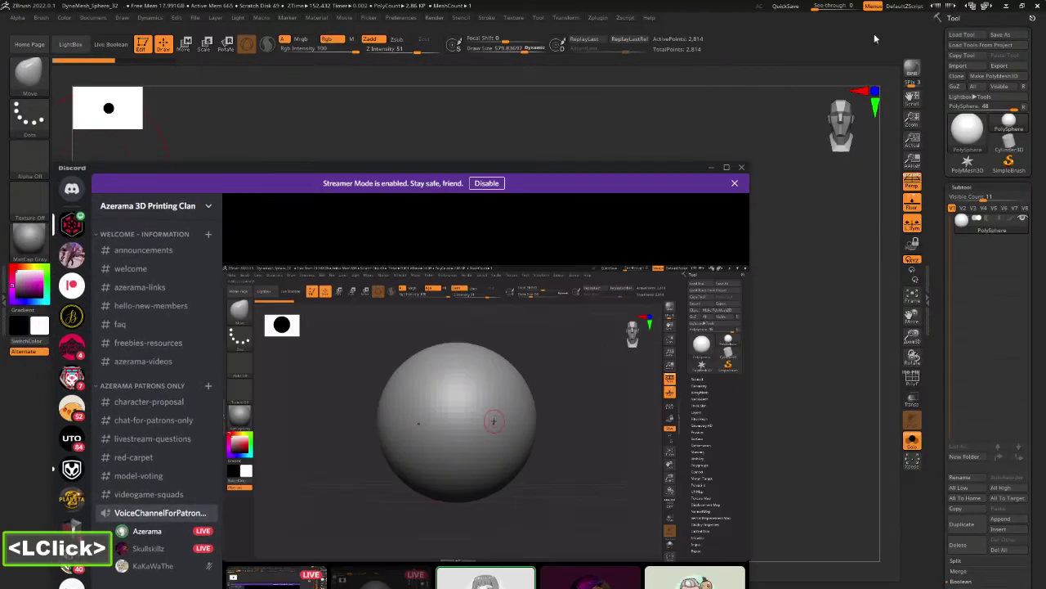
click(1022, 6)
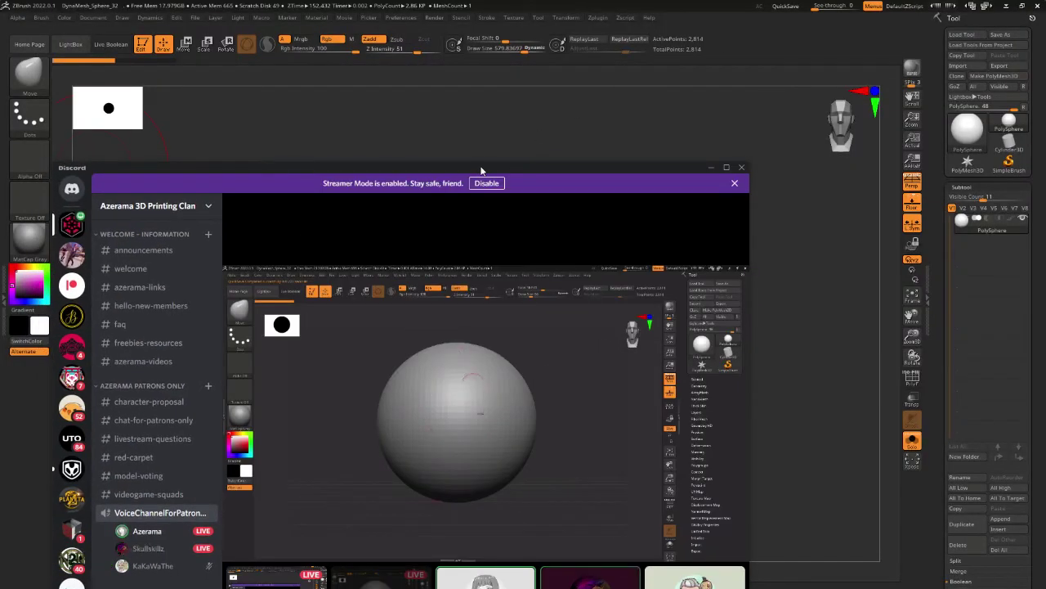
double_click(482, 161)
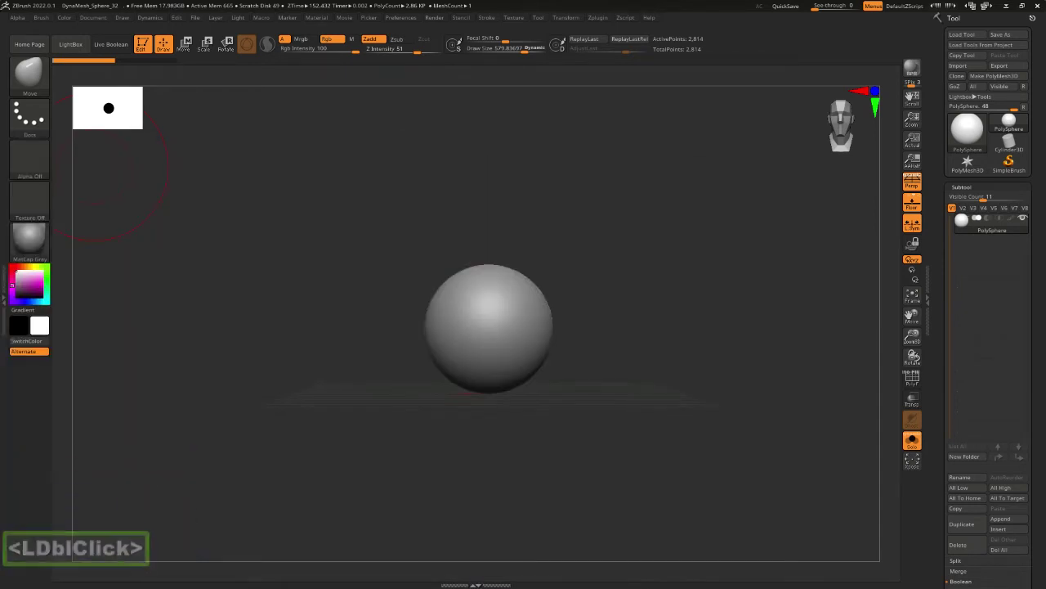
Enlarge the Move brush's draw size to about 686 and place the whole sphere in view with room below it.
key(2)
key(2)
click(629, 265)
key(2)
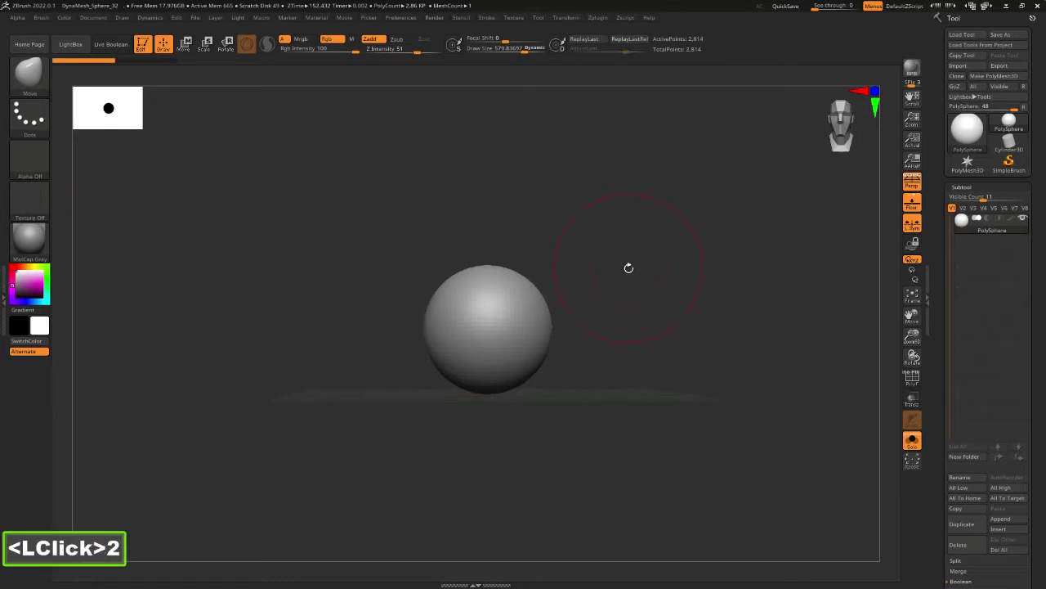
key(space)
click(633, 266)
alt+drag(619, 257, 603, 282)
alt+drag(590, 293, 587, 203)
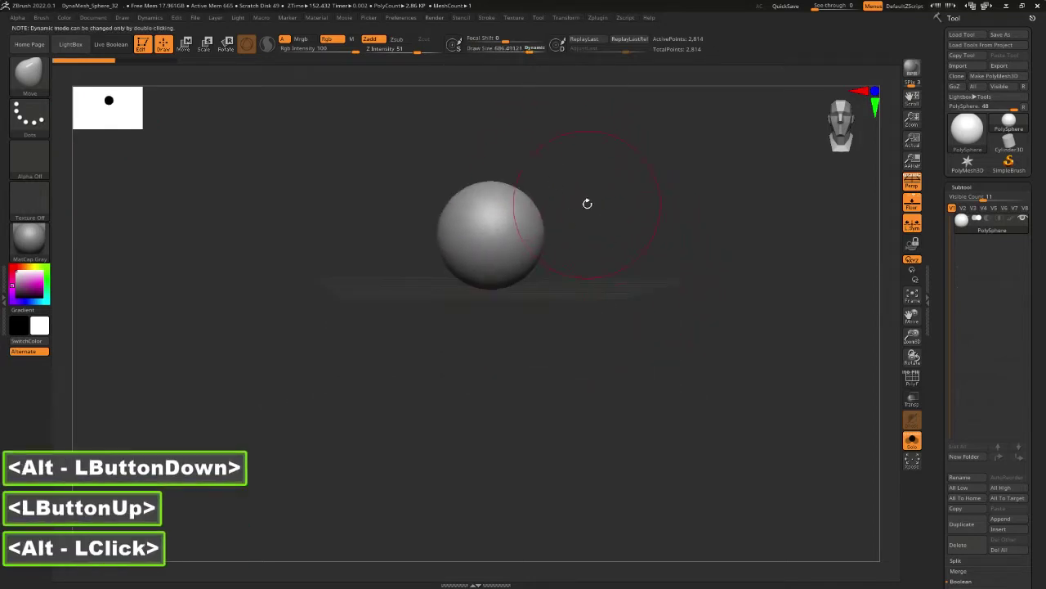
alt+drag(594, 258, 537, 295)
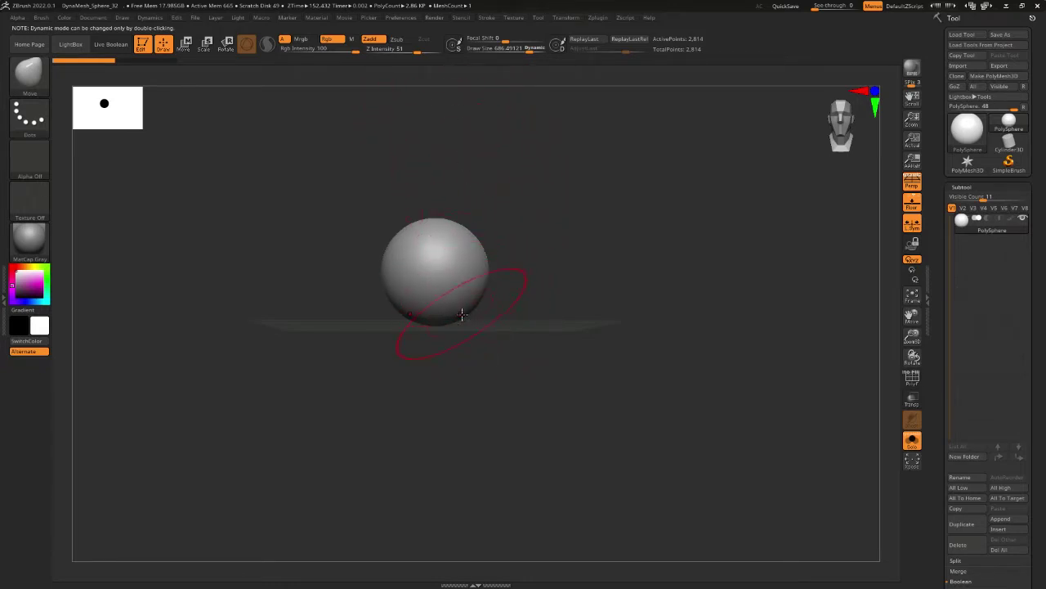
Stretch the sphere downward into a long capsule with the Move brush and smooth its lower half.
drag(463, 315, 464, 452)
drag(464, 386, 483, 417)
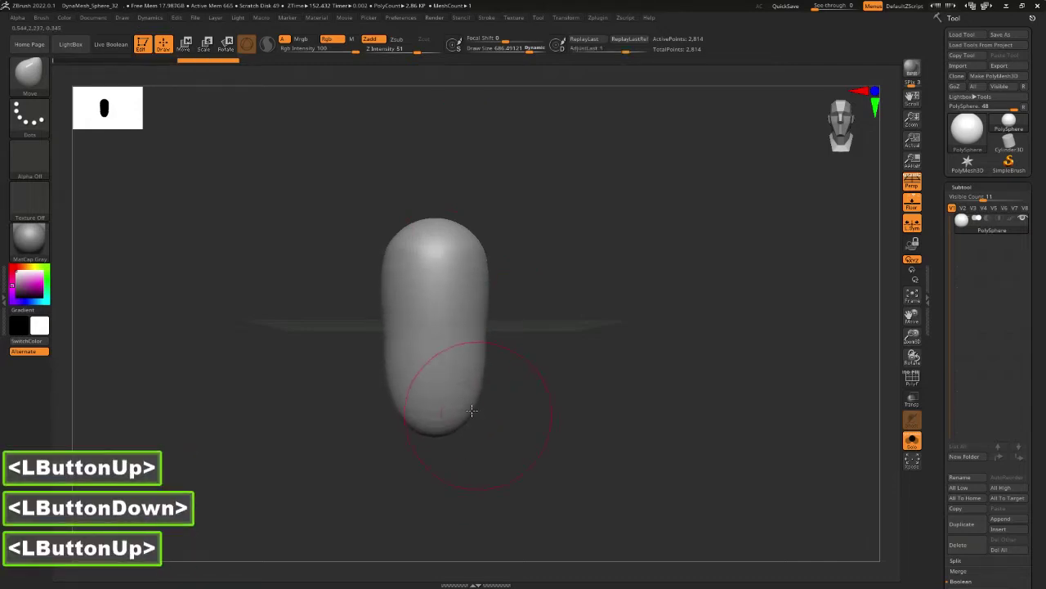
click(545, 368)
drag(546, 367, 540, 365)
mouse_move(440, 360)
shift+mouse_down()
mouse_move(434, 383)
mouse_move(447, 417)
shift+mouse_up()
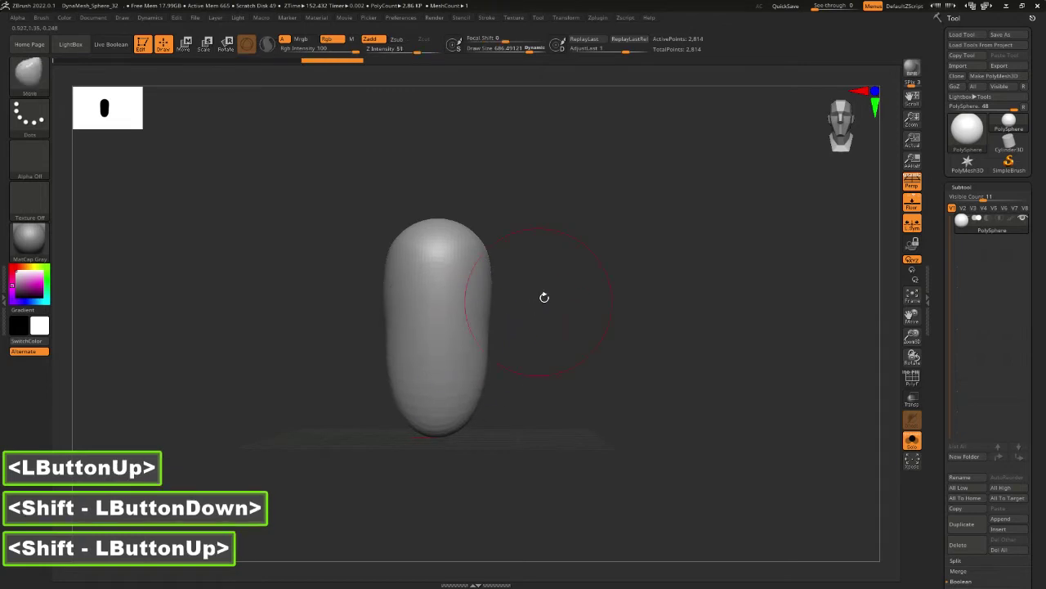
alt+drag(576, 296, 619, 305)
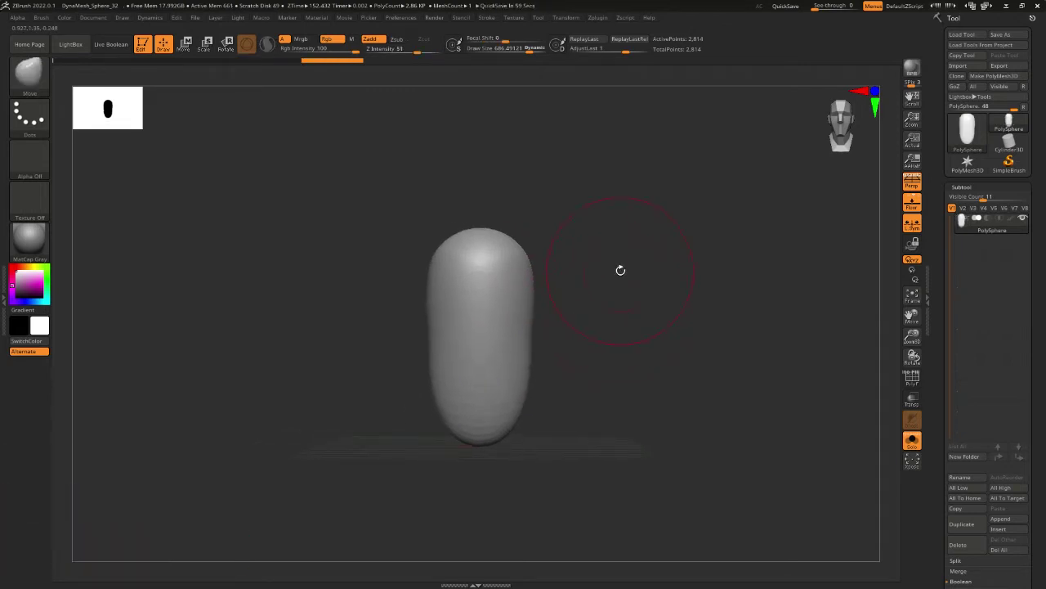
click(103, 302)
click(103, 303)
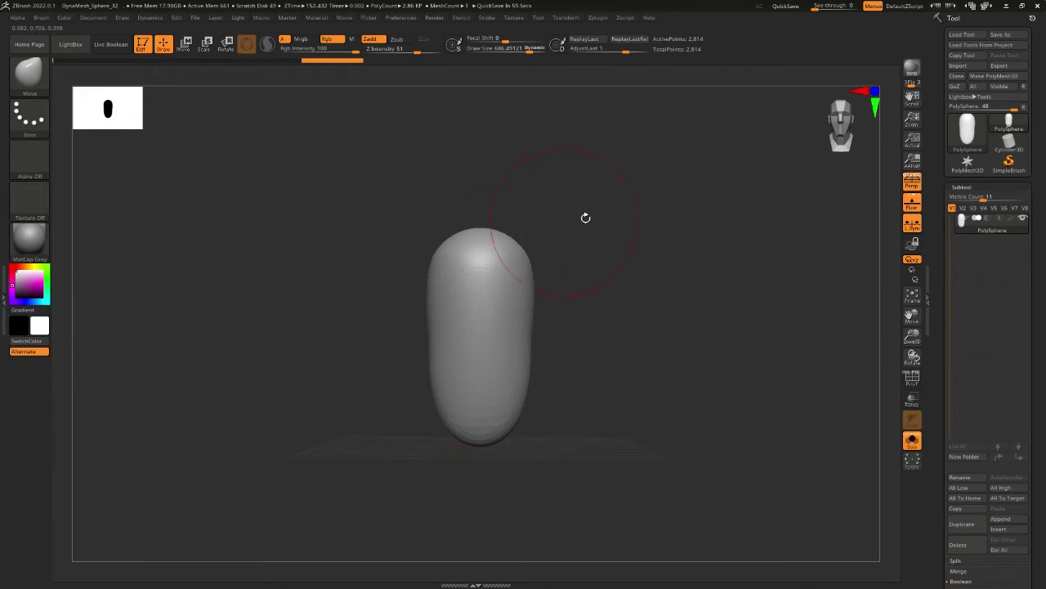
shift+click(620, 221)
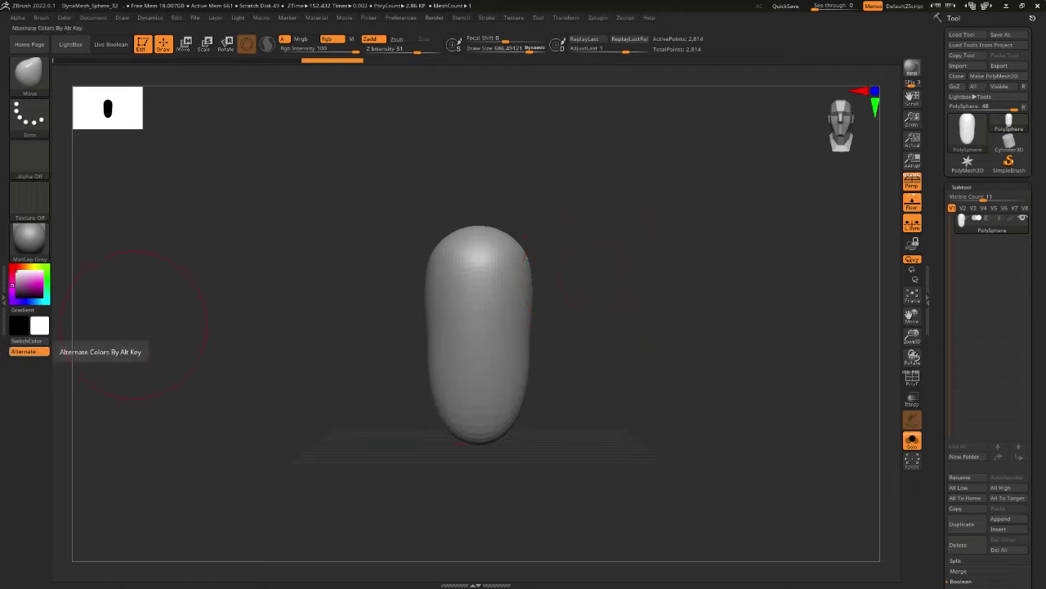
Open anatomy-for-sculptors-understanding-the-human-figure.pdf in Adobe Acrobat Reader and bring it maximized onto the shared screen.
click(25, 350)
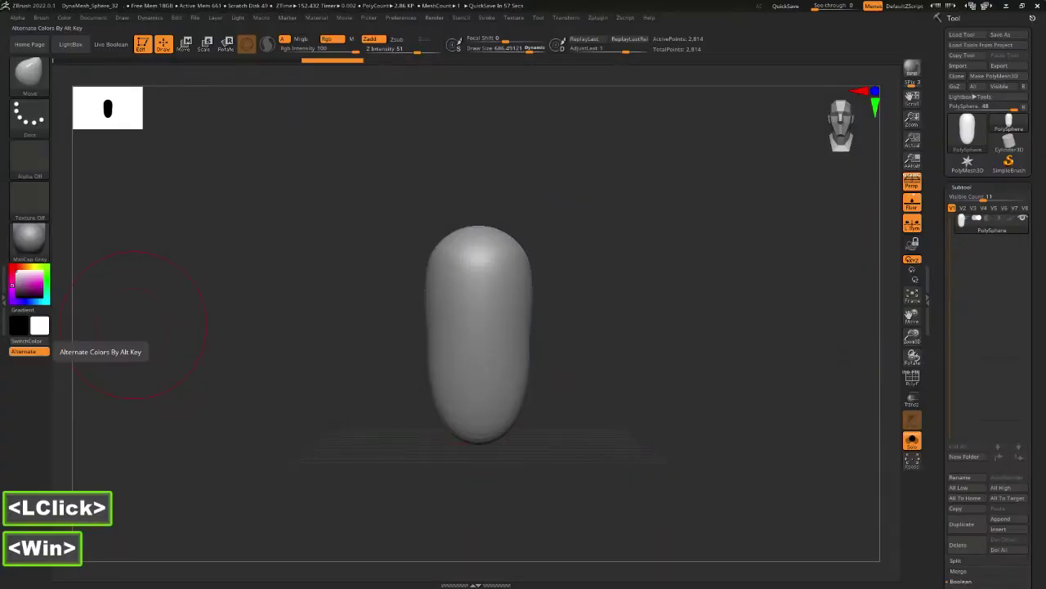
key(super+d)
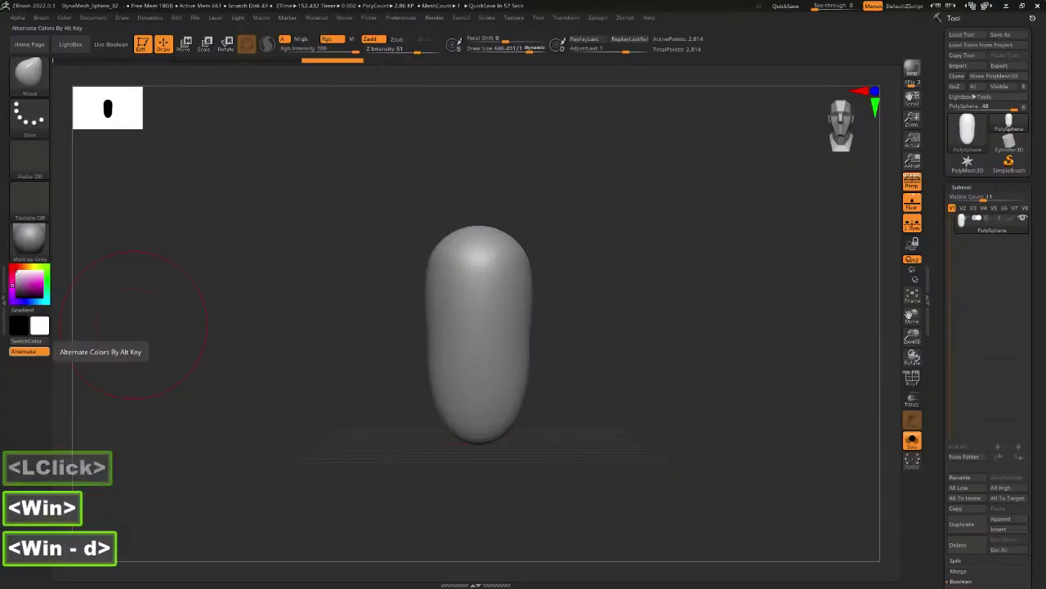
click(523, 294)
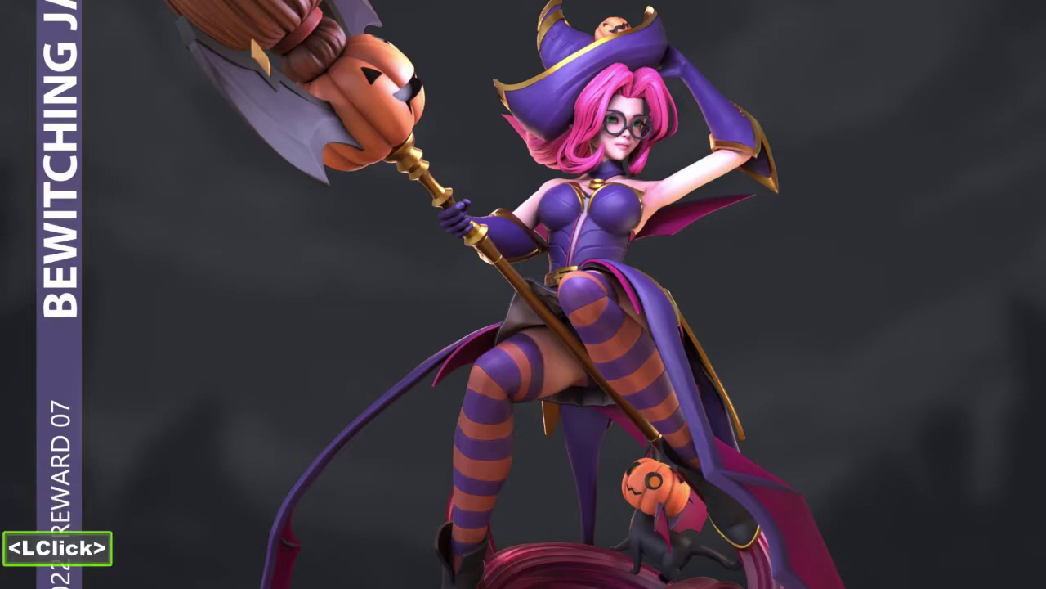
double_click(523, 294)
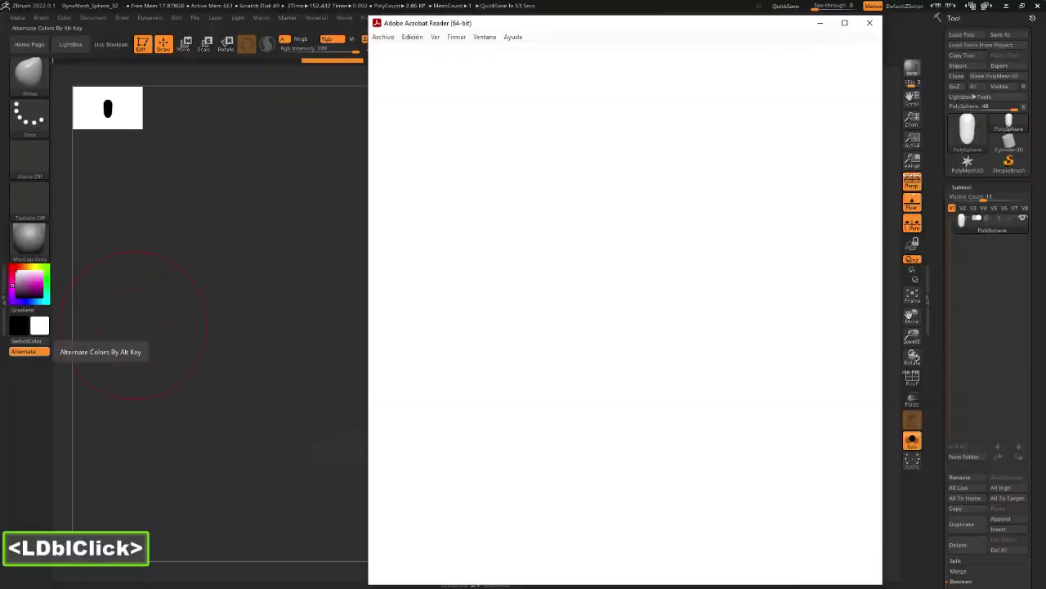
drag(647, 24, 0, 24)
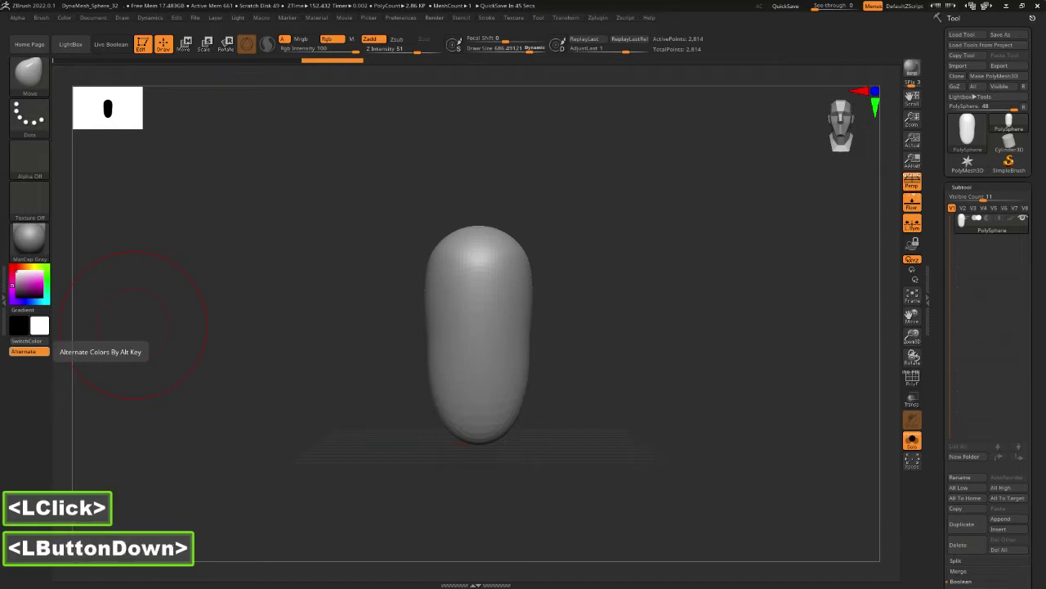
drag(0, 118, 594, 124)
double_click(597, 124)
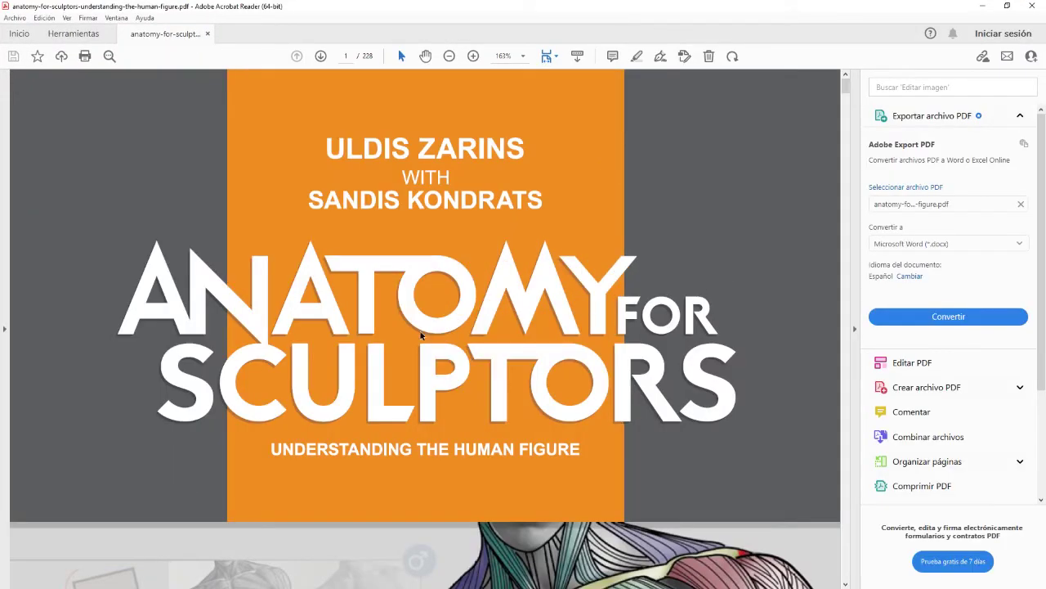
Browse the anatomy PDF to the Bones of Lower Limb page, with the page view zoomed out to 78.8%.
scroll(667, 367, down, 3)
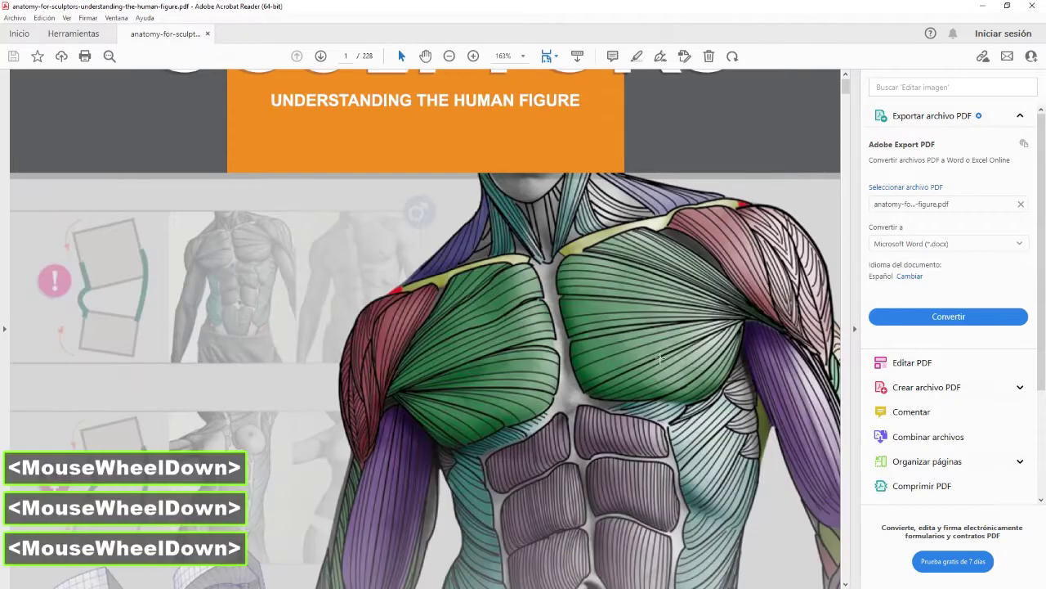
double_click(912, 90)
click(723, 101)
ctrl+scroll(572, 221, down, 5)
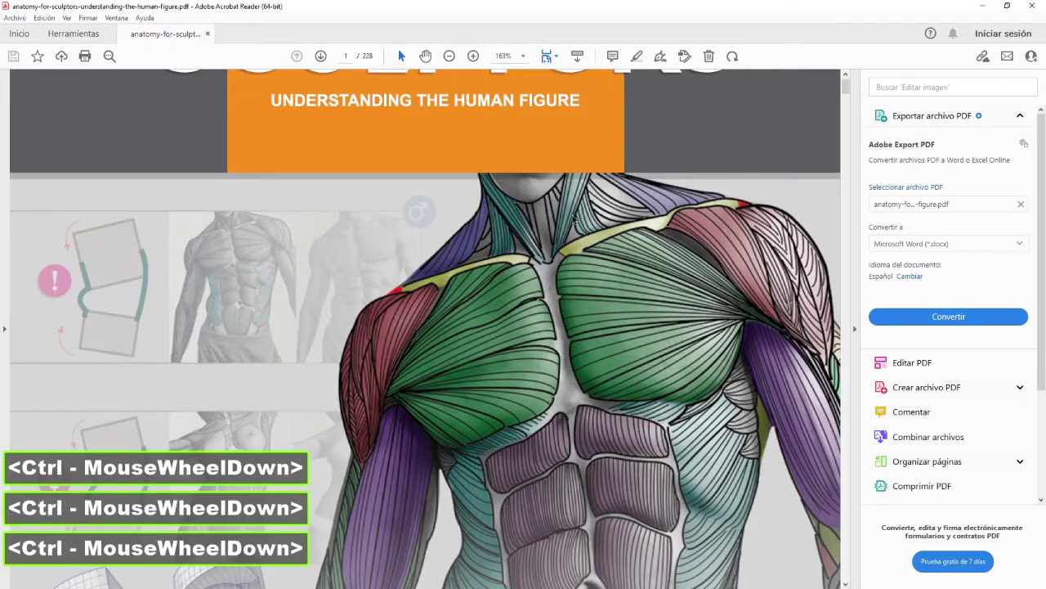
scroll(539, 335, down, 2)
scroll(539, 335, down, 1)
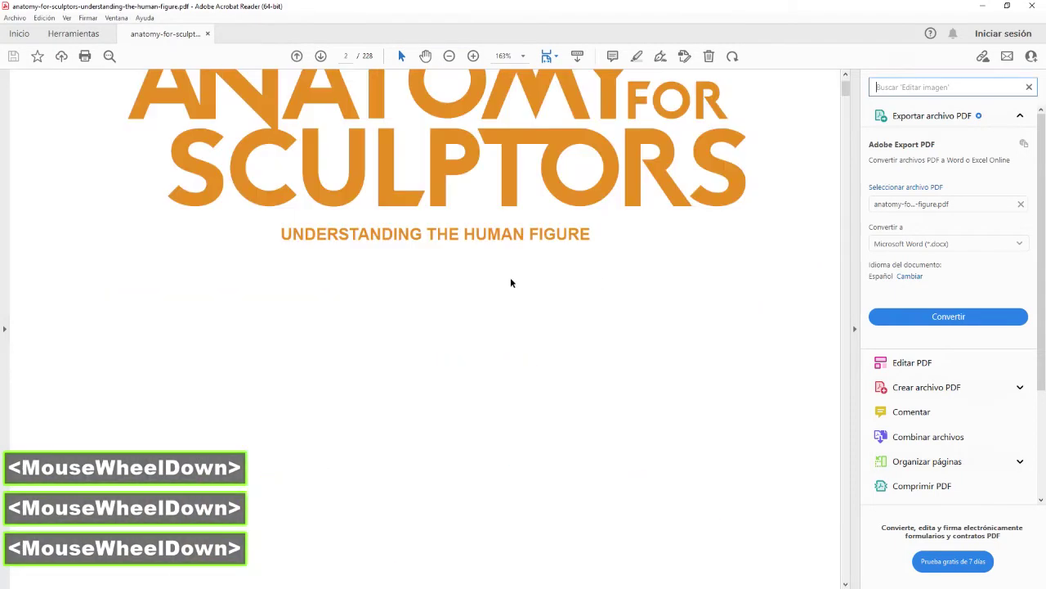
double_click(451, 55)
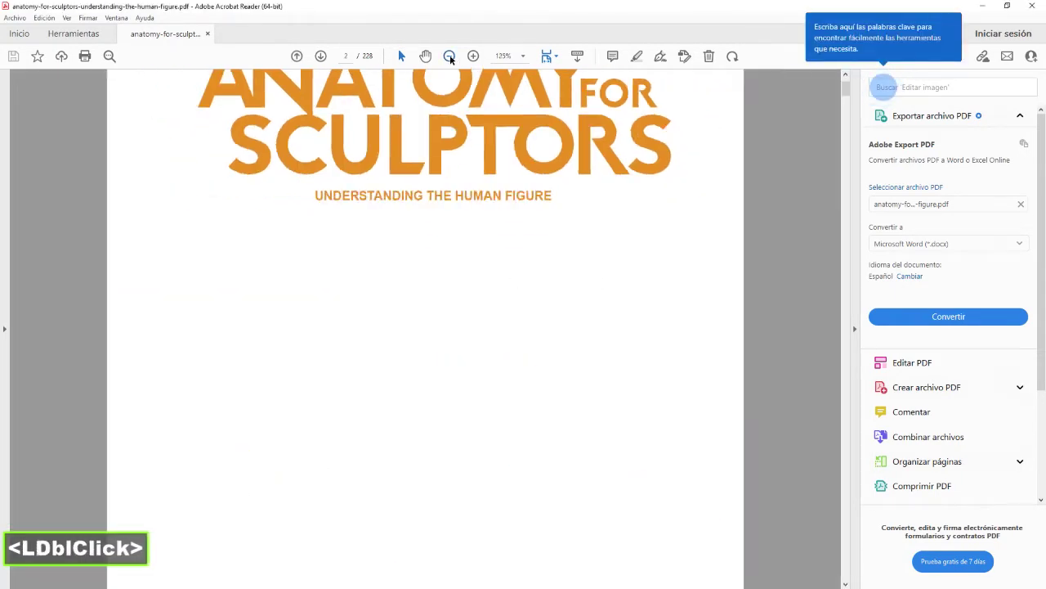
scroll(463, 319, down, 3)
scroll(475, 320, down, 5)
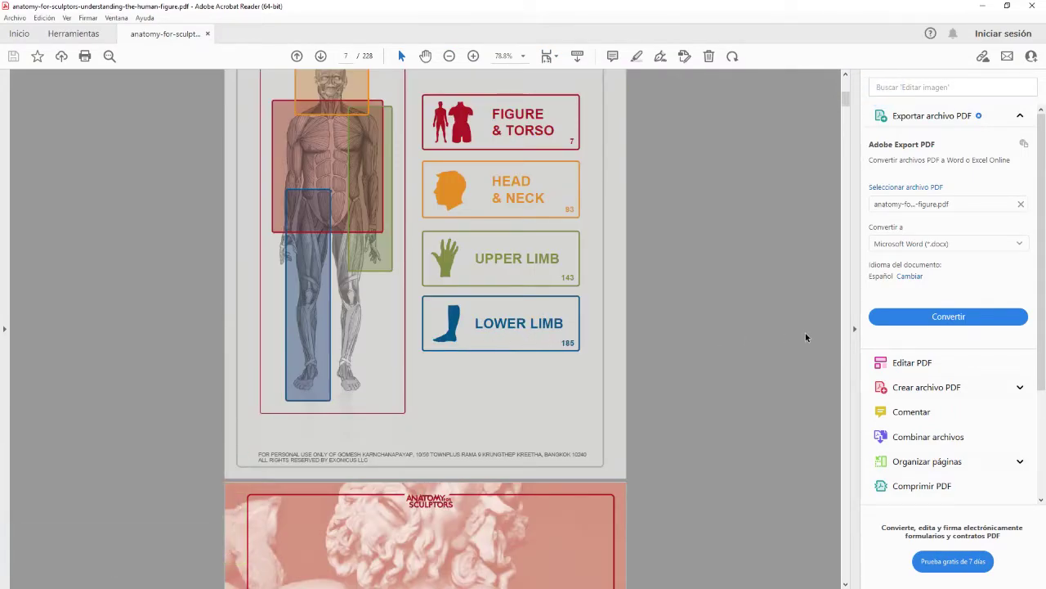
drag(844, 105, 804, 463)
scroll(632, 428, down, 3)
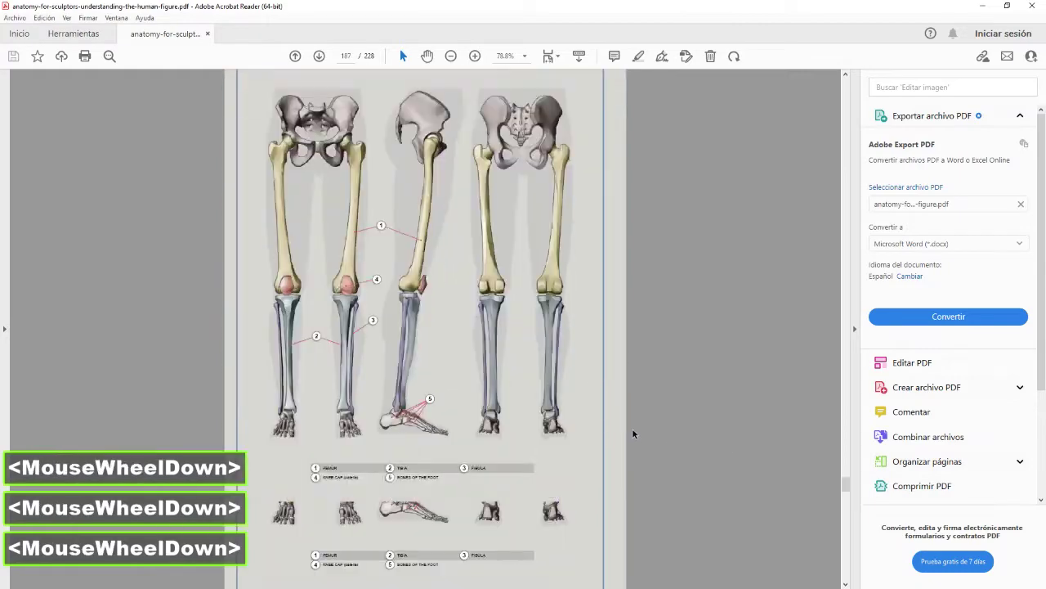
Enlarge the Bones of Lower Limb page to 100% and capture a screenshot area of about 881x935 around the leg bones.
scroll(633, 428, up, 3)
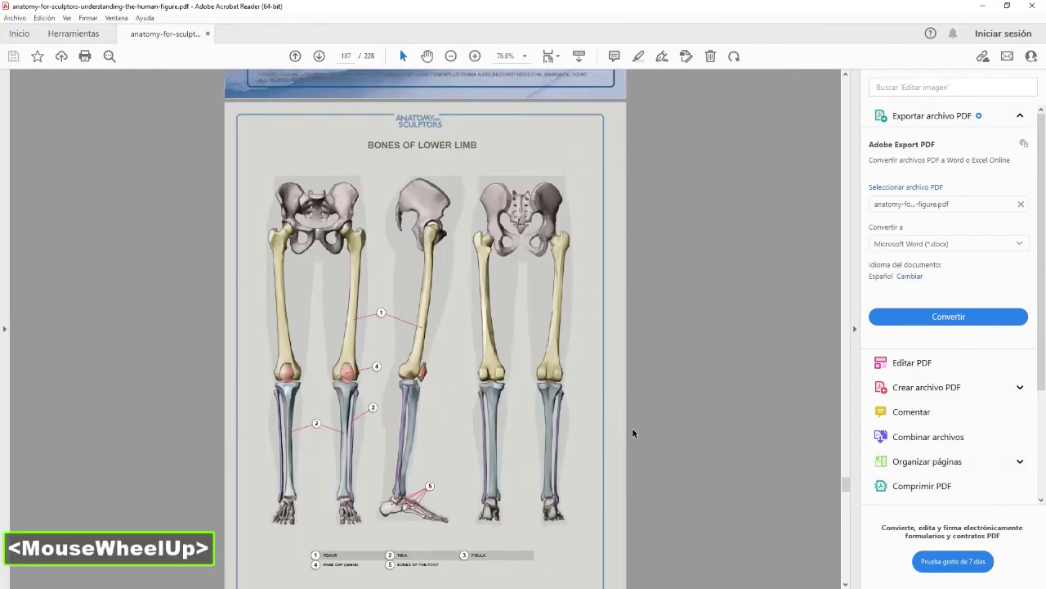
scroll(632, 428, down, 4)
scroll(632, 428, up, 2)
ctrl+scroll(535, 426, up, 1)
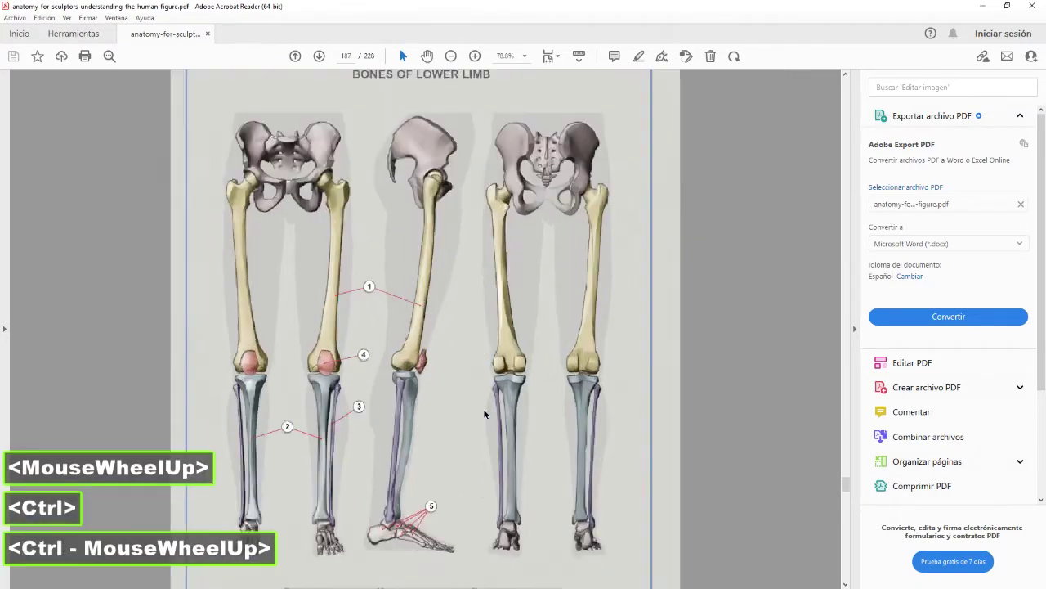
scroll(536, 426, down, 2)
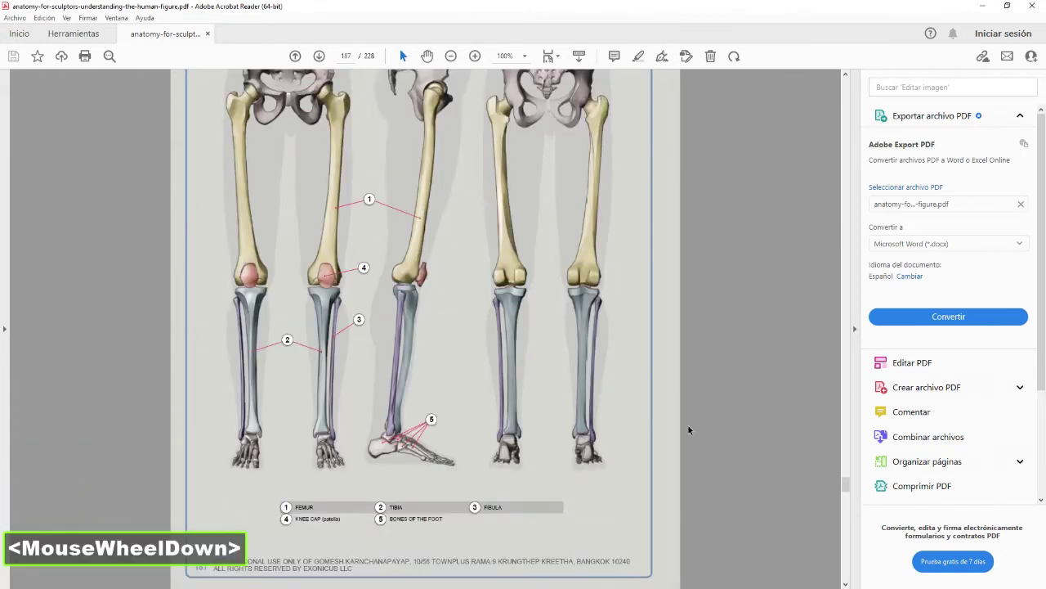
click(846, 77)
double_click(846, 77)
click(846, 78)
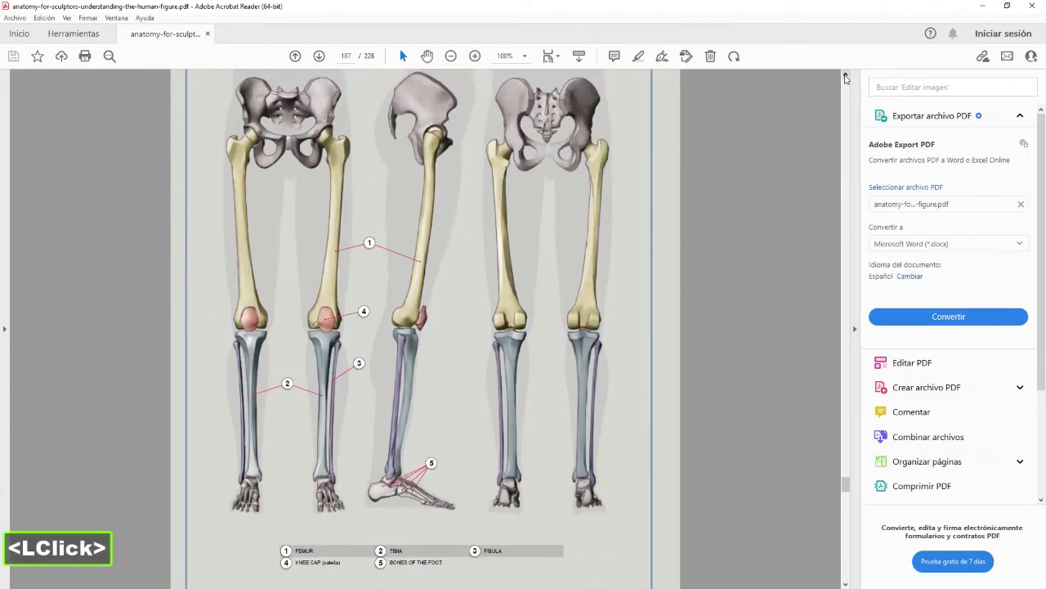
key(Print)
drag(202, 65, 683, 574)
drag(599, 464, 591, 465)
key(Print)
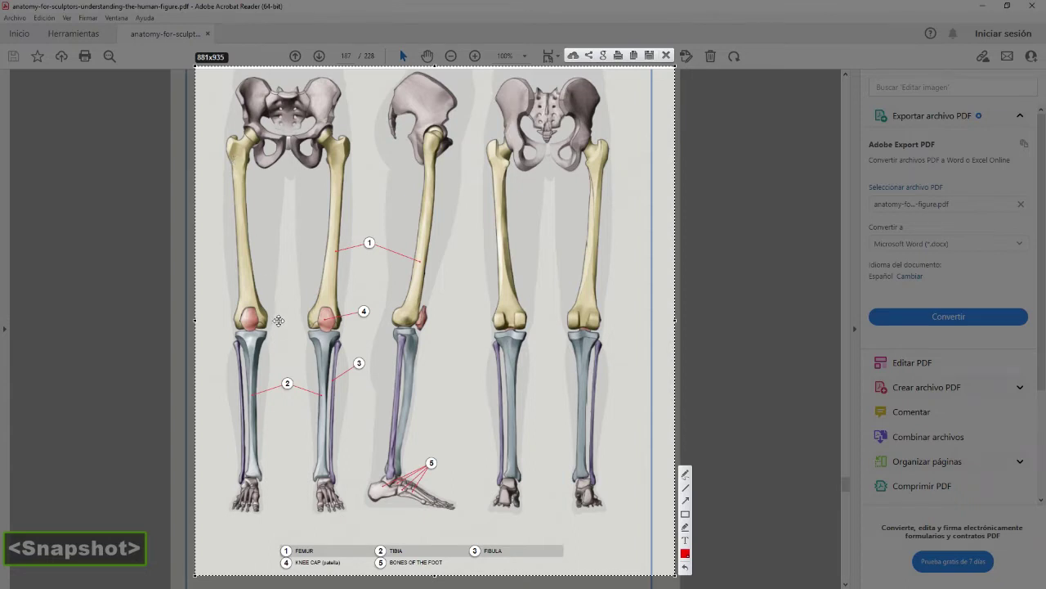
Mark the outer hip, knee and both sides of the ankle in red on the first front-view leg, and copy the capture.
click(685, 474)
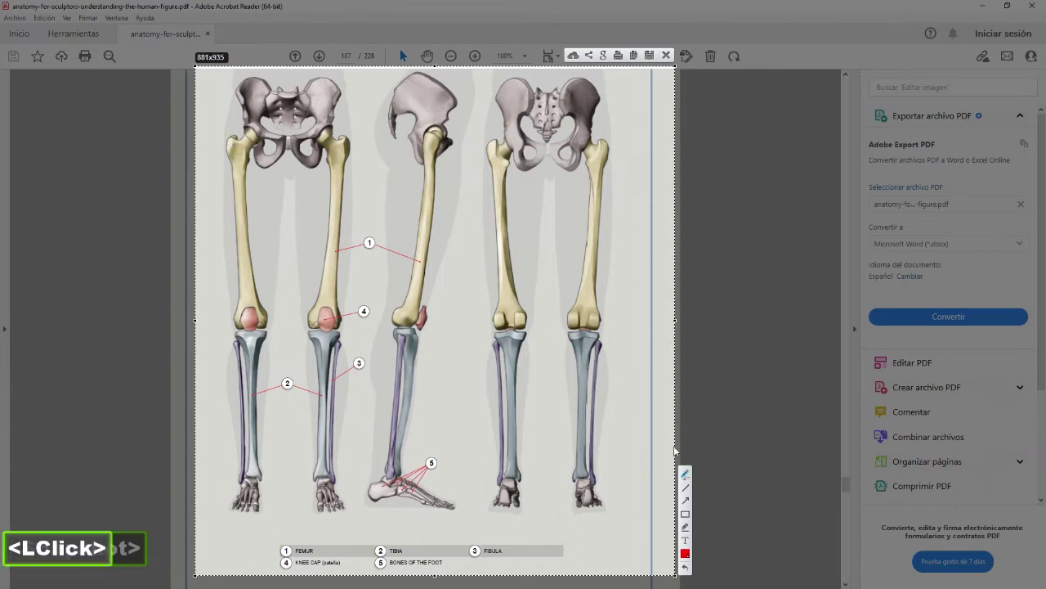
mouse_move(232, 131)
mouse_down()
mouse_move(235, 159)
mouse_move(225, 151)
mouse_up()
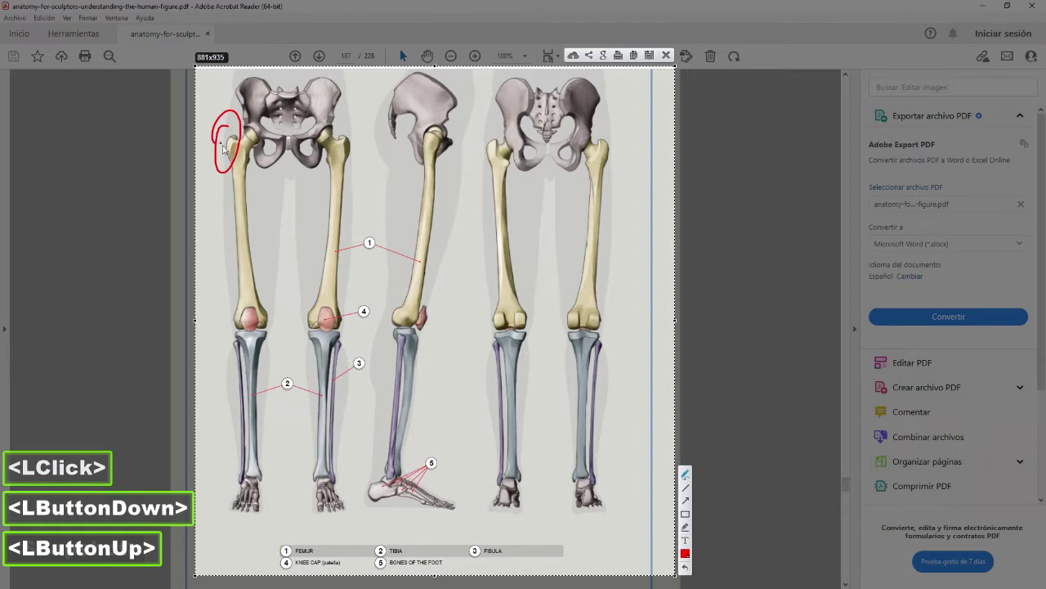
key(Print)
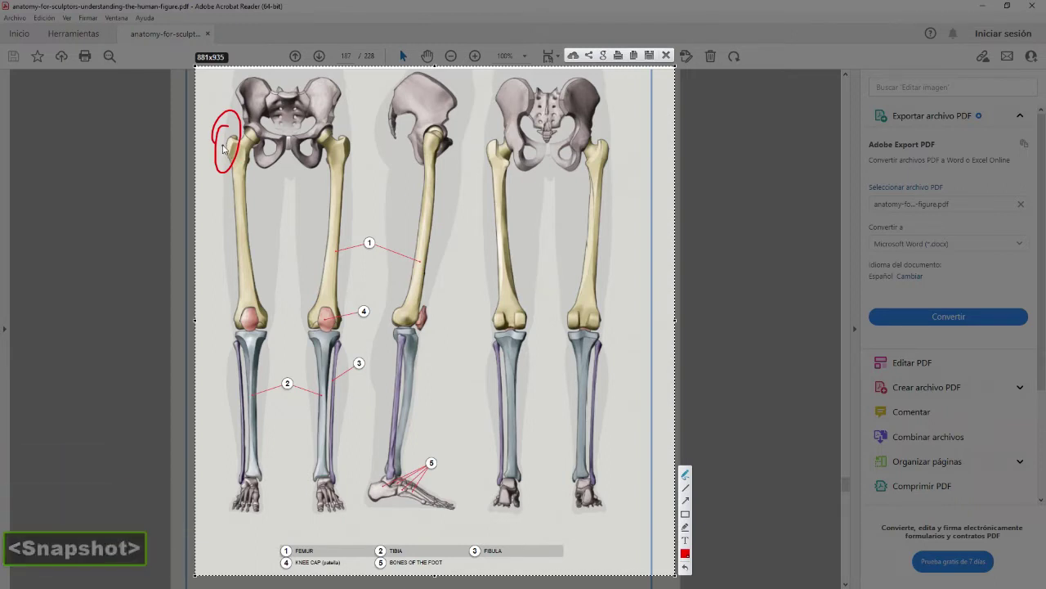
drag(264, 307, 260, 302)
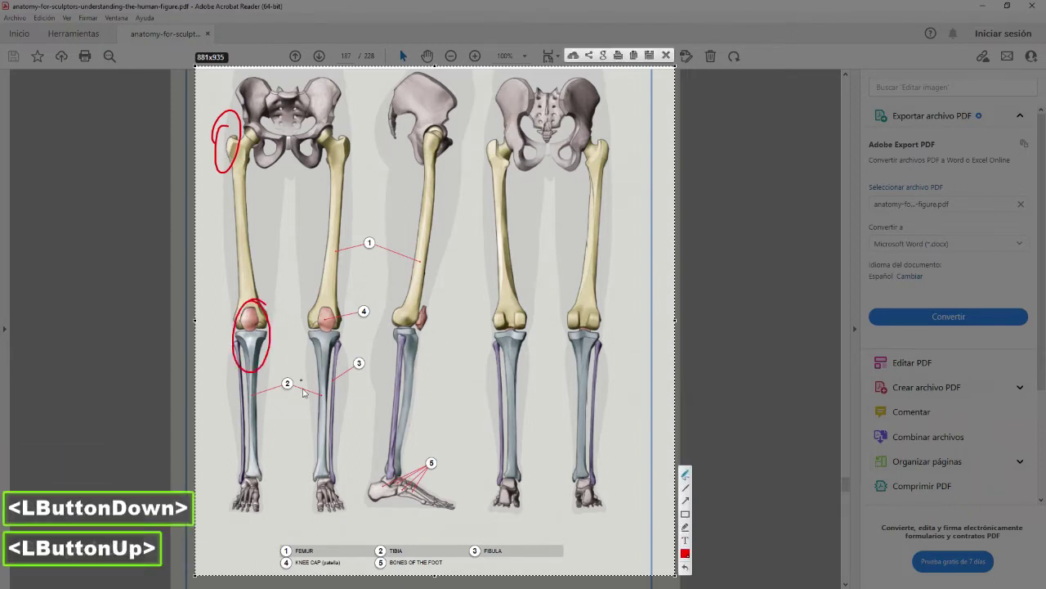
drag(265, 485, 249, 482)
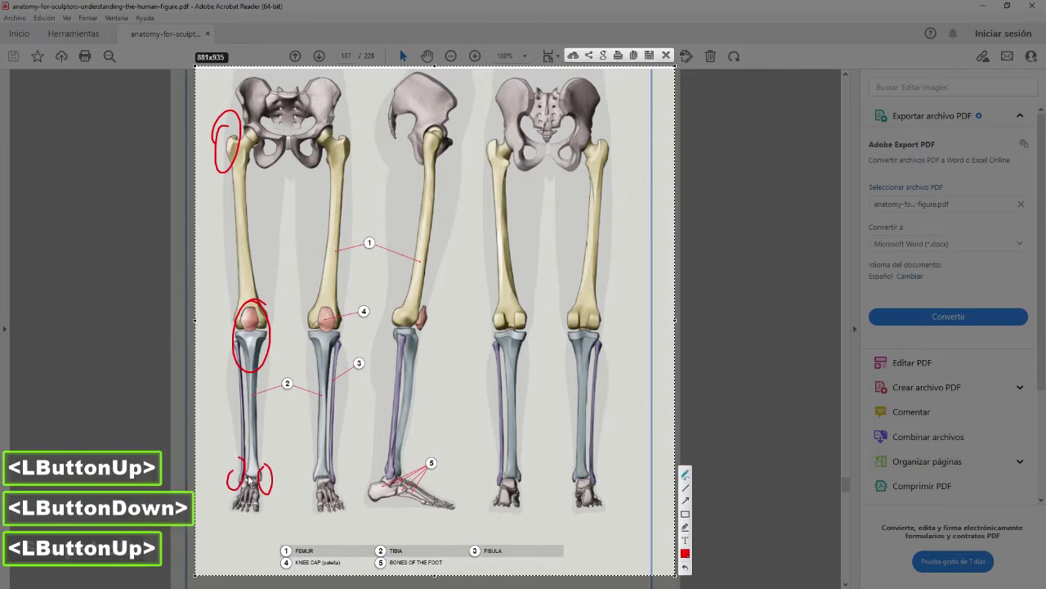
key(Print)
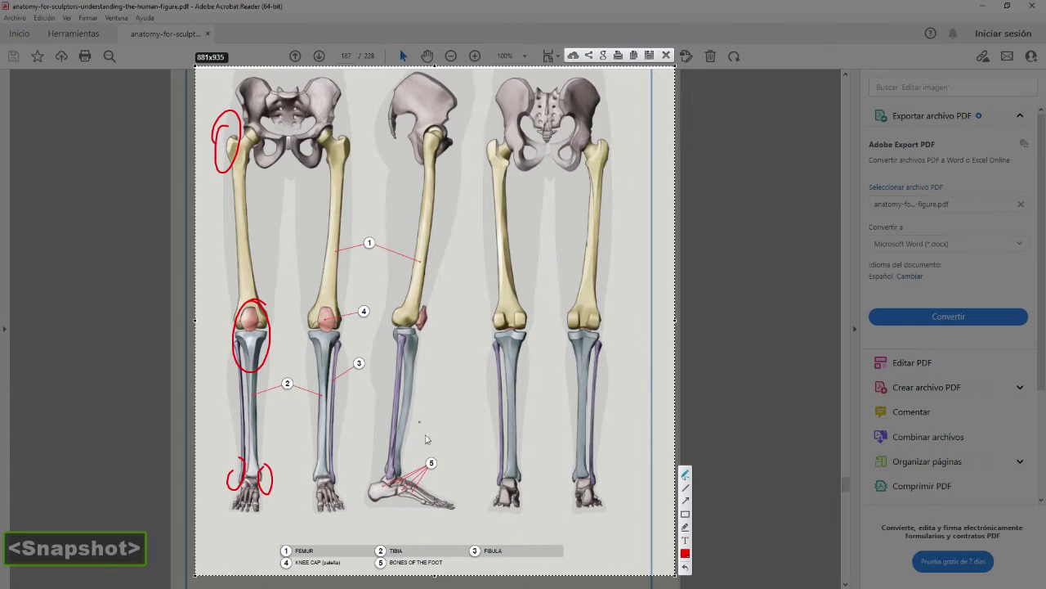
click(666, 79)
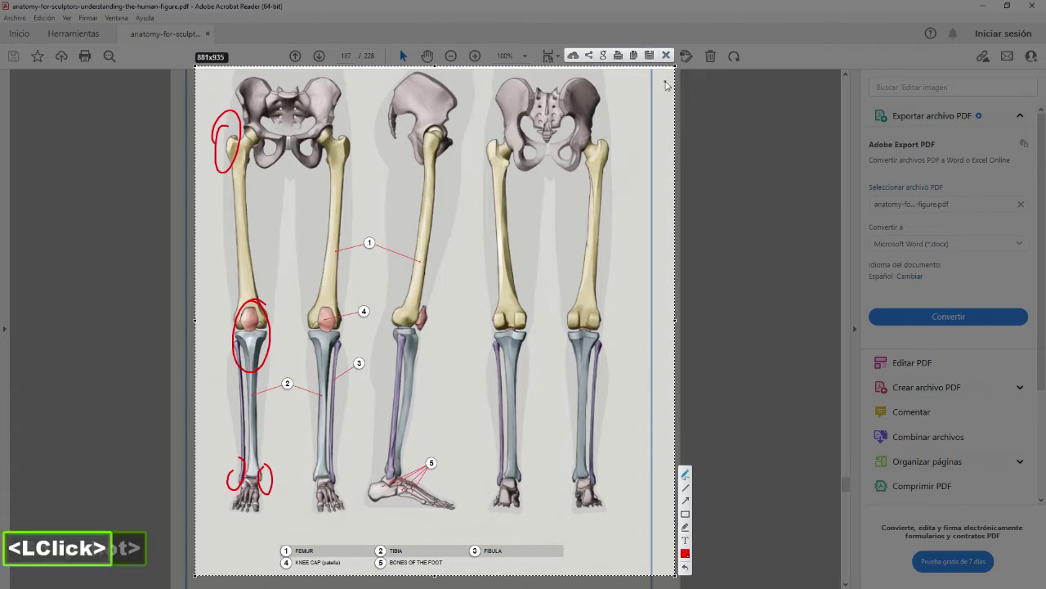
click(634, 56)
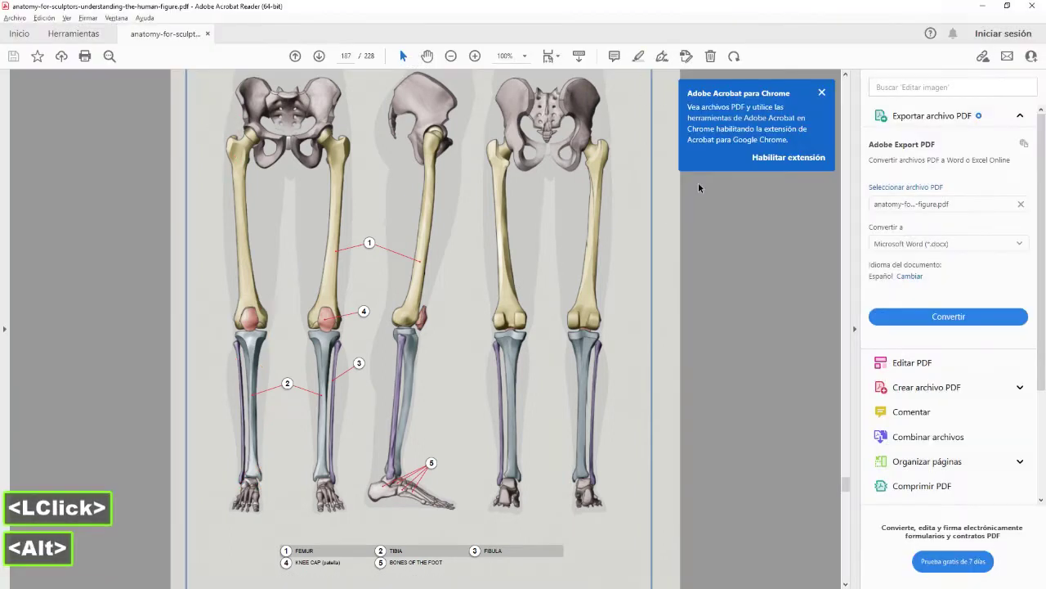
Switch to the Discord chat and send the copied lower-limb bones capture there.
key(alt+Tab)
key(alt+Tab)
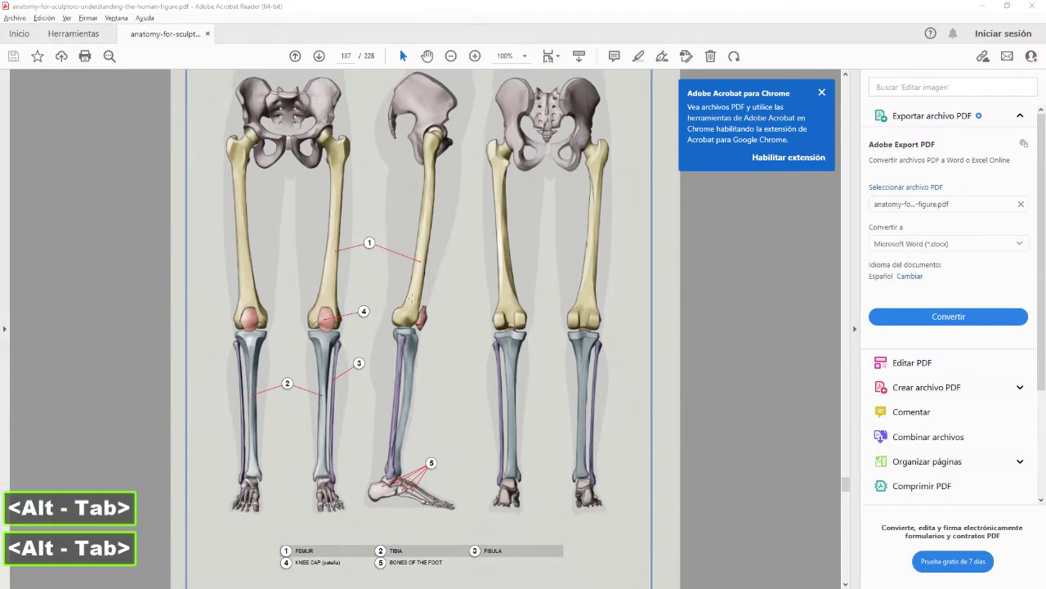
click(400, 50)
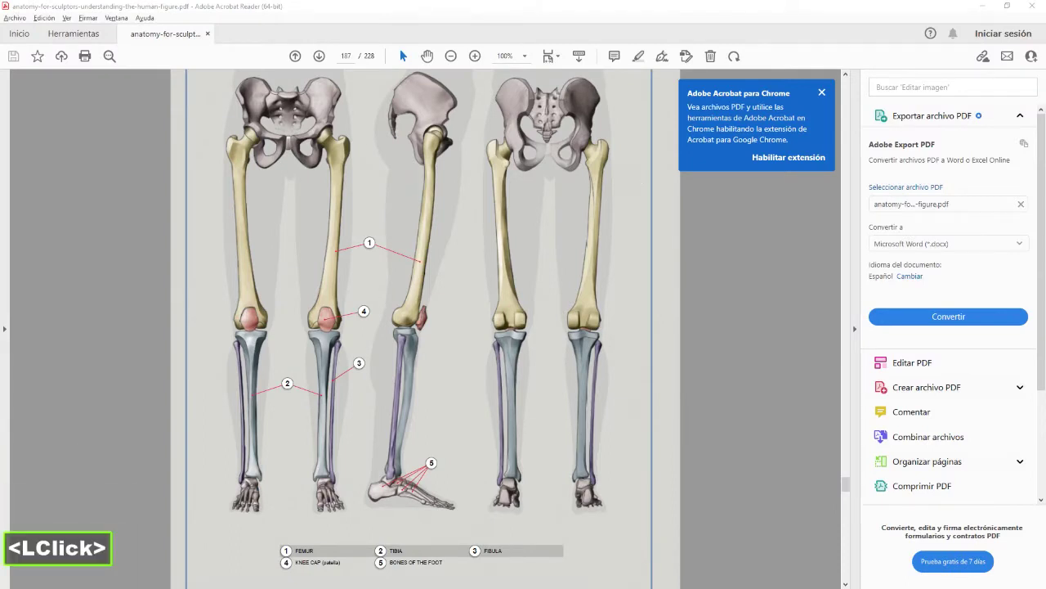
ctrl+click(400, 48)
key(ctrl+v)
key(Return)
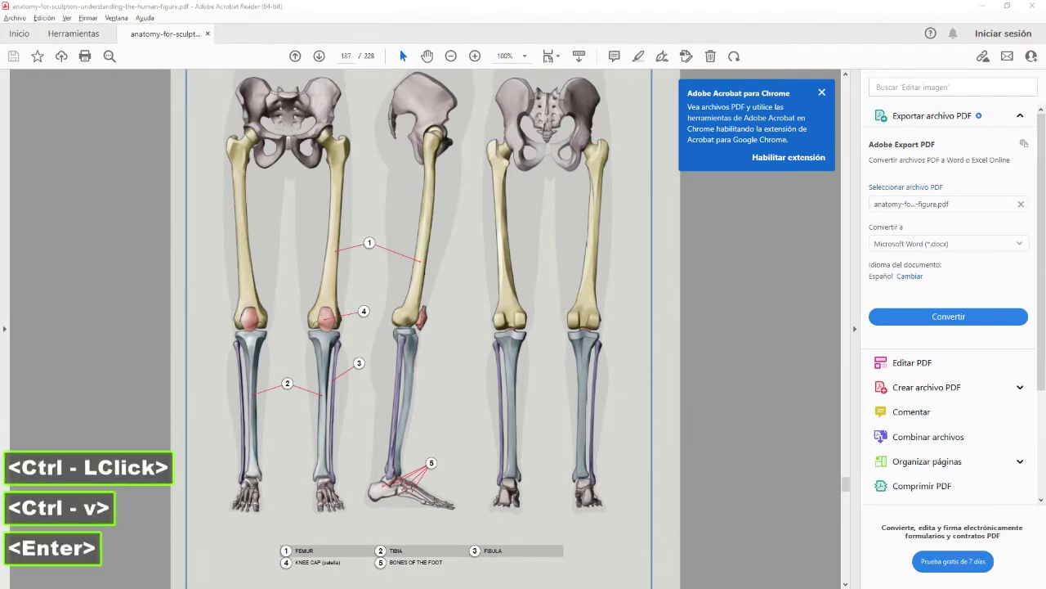
Capture a screenshot area of about 787x805 around the front and side leg muscle views on page 189.
scroll(426, 327, down, 3)
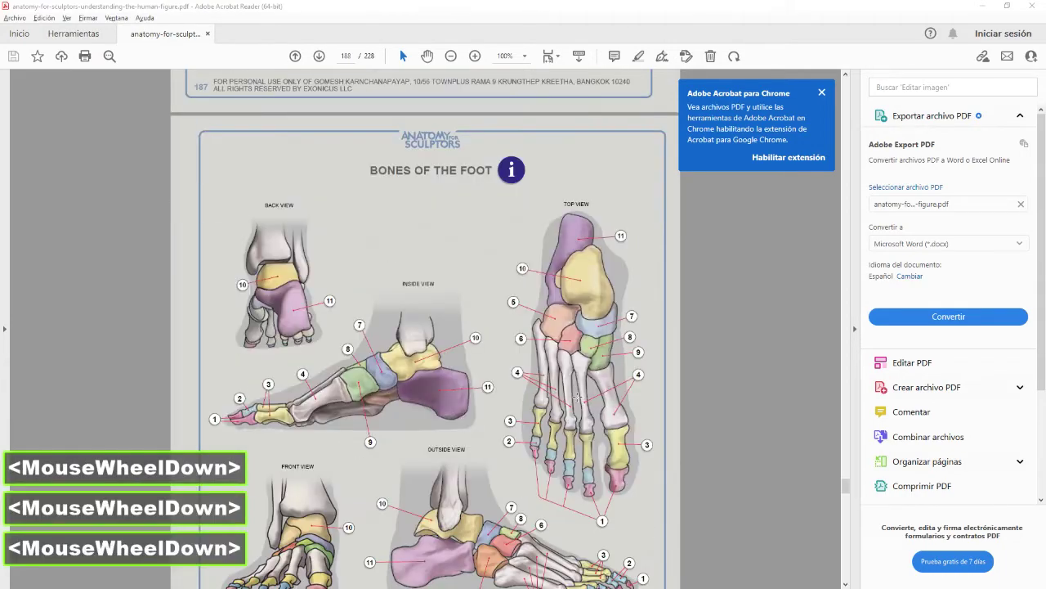
scroll(557, 403, down, 3)
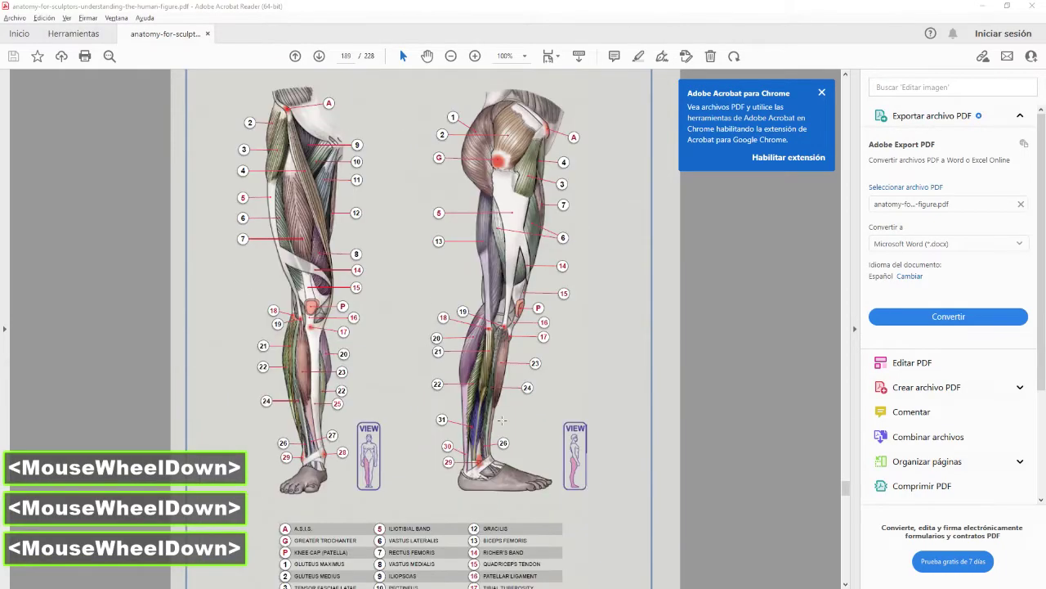
scroll(703, 405, up, 1)
scroll(685, 410, down, 1)
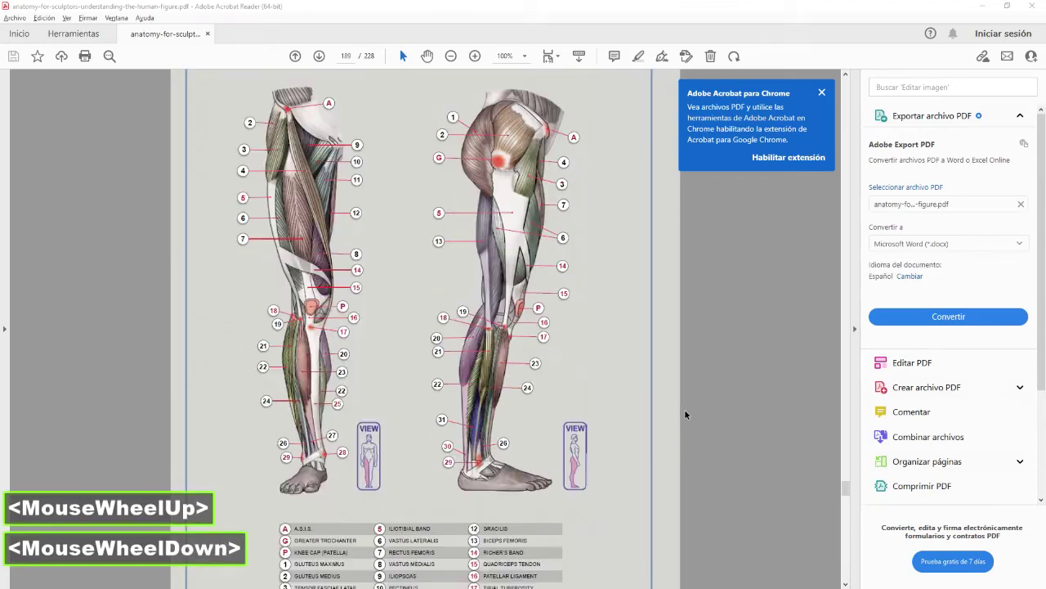
key(Print)
mouse_move(211, 74)
mouse_down()
mouse_move(272, 150)
mouse_move(640, 512)
mouse_up()
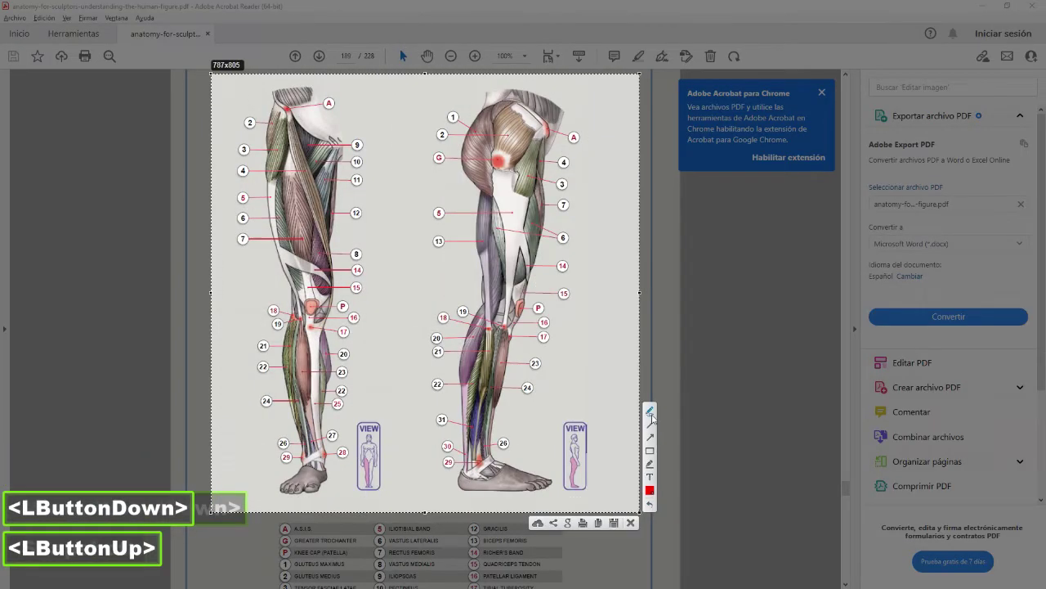
Draw freehand red arrows on the front-view leg, along the thigh from hip to knee and down the shin to the foot.
click(650, 411)
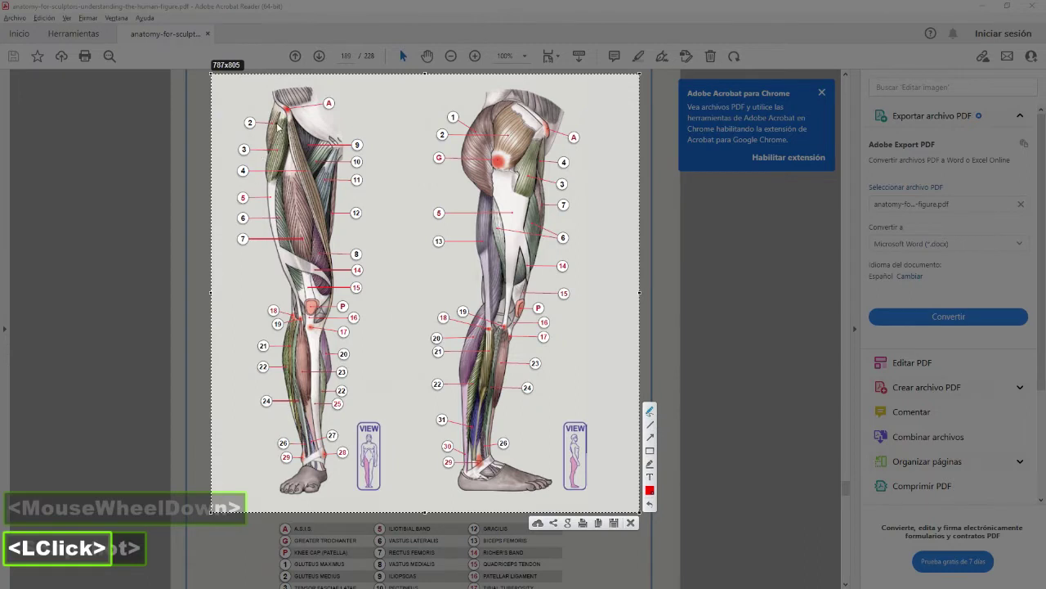
mouse_move(267, 94)
mouse_down()
mouse_move(356, 340)
mouse_move(333, 258)
mouse_up()
mouse_move(314, 332)
mouse_down()
mouse_move(314, 495)
mouse_move(340, 442)
mouse_up()
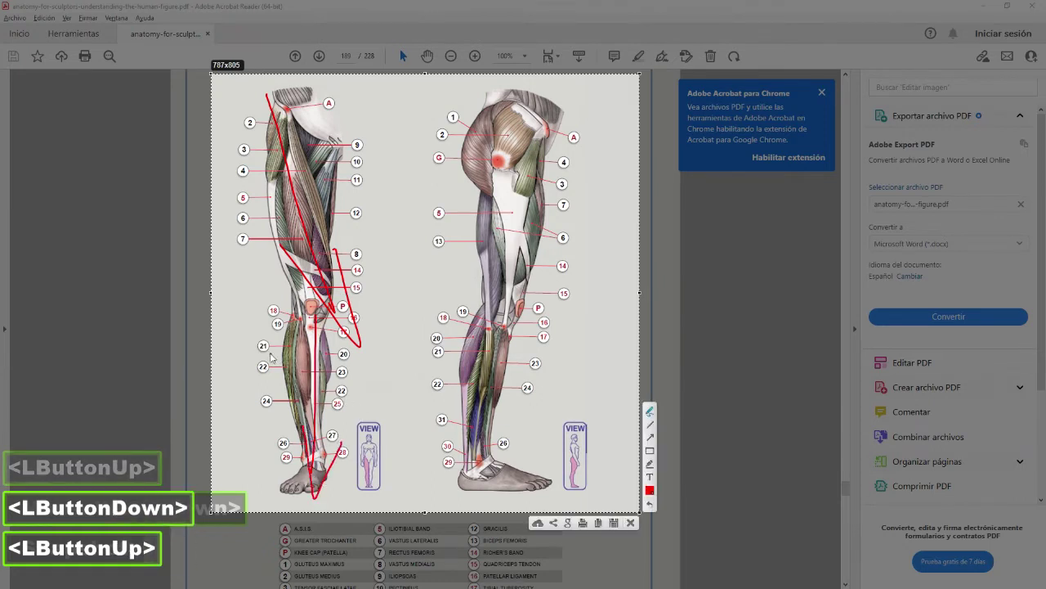
Draw slanted red strokes across the calf and across the ankle of the front-view leg.
drag(256, 342, 356, 375)
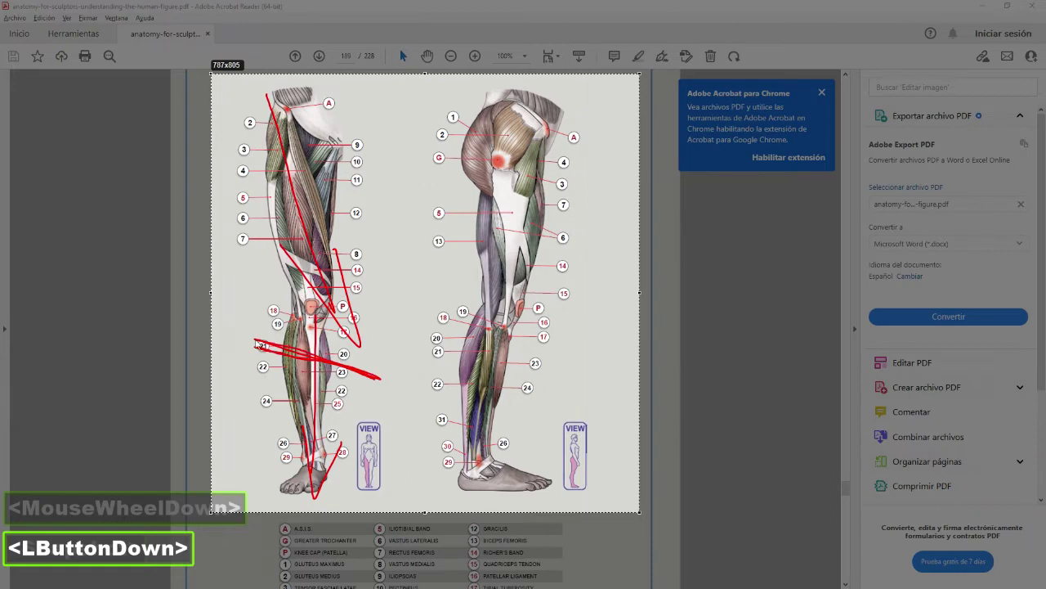
drag(365, 372, 343, 362)
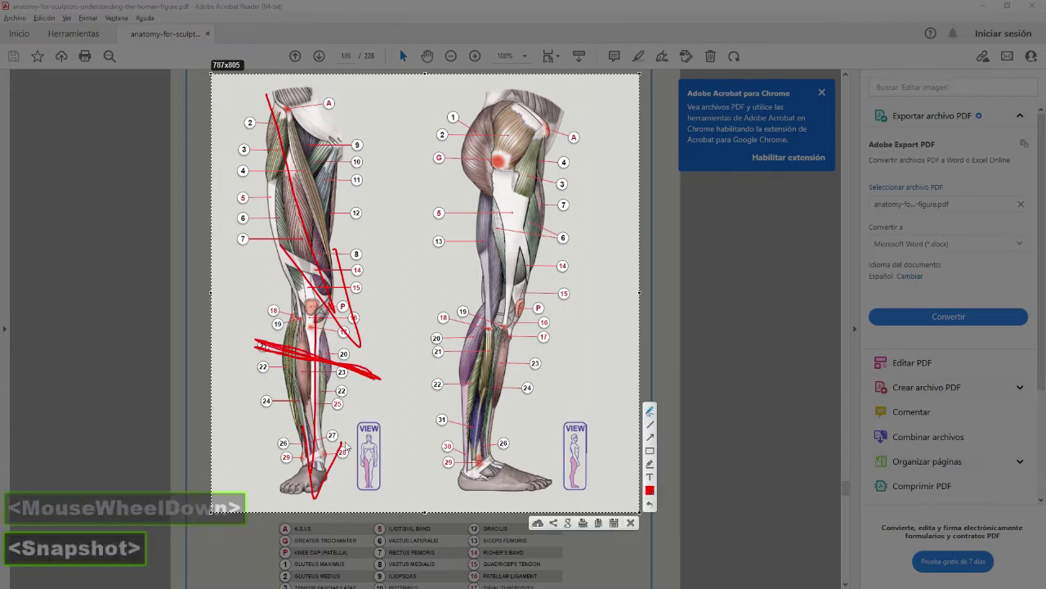
mouse_move(344, 447)
mouse_down()
mouse_move(279, 468)
mouse_move(358, 439)
mouse_up()
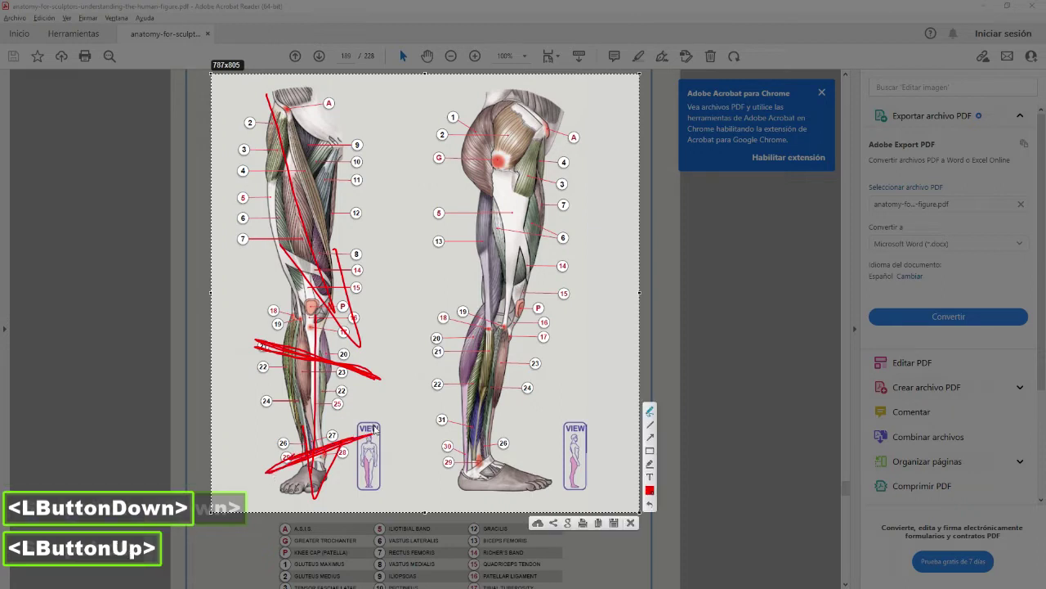
Add red arrowheads to the lower ends of the calf and ankle strokes and a slanted arrow at the knee, undoing the misplaced arrowhead.
click(363, 426)
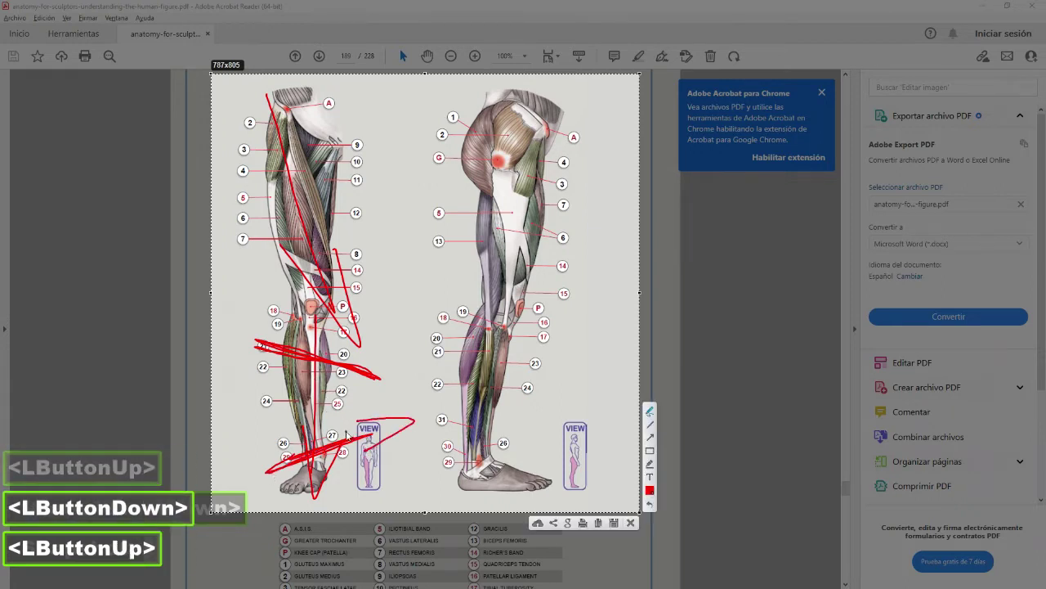
key(ctrl+z)
mouse_move(272, 453)
mouse_down()
mouse_move(263, 463)
mouse_move(276, 489)
mouse_up()
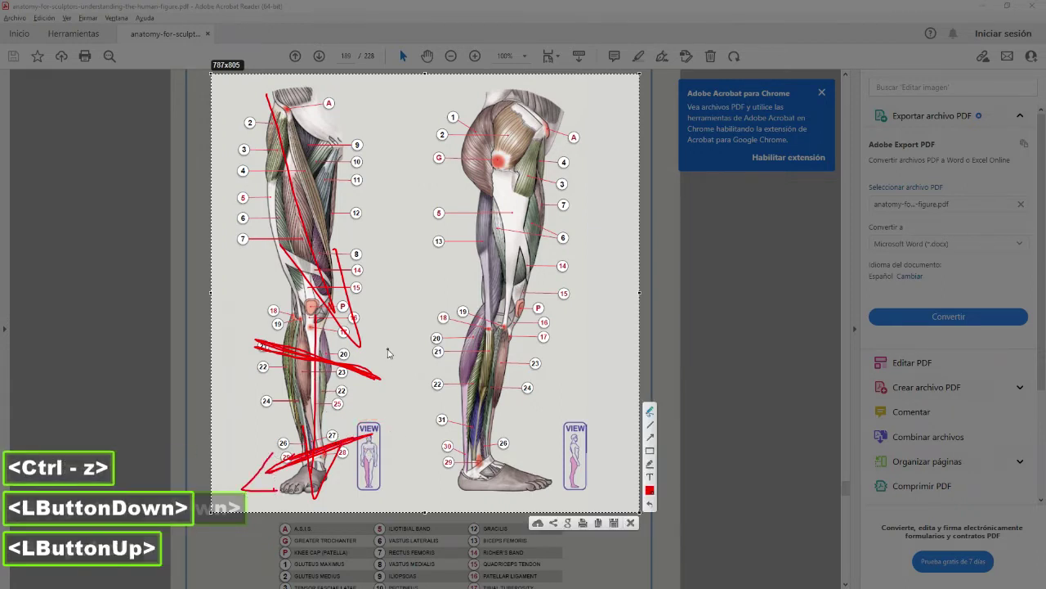
drag(382, 353, 367, 395)
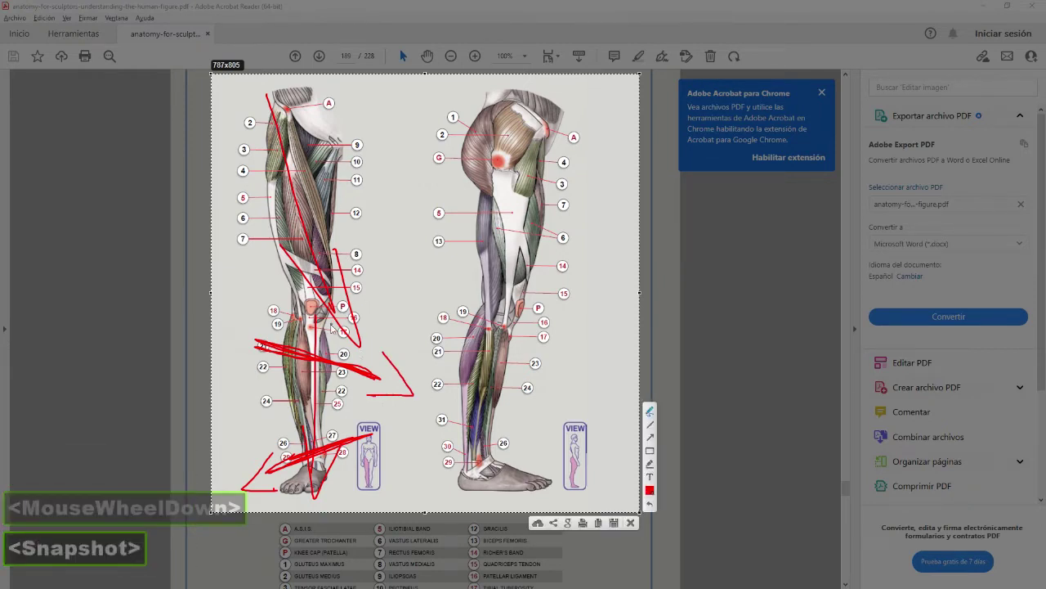
mouse_move(323, 307)
mouse_down()
mouse_move(278, 325)
mouse_move(323, 308)
mouse_up()
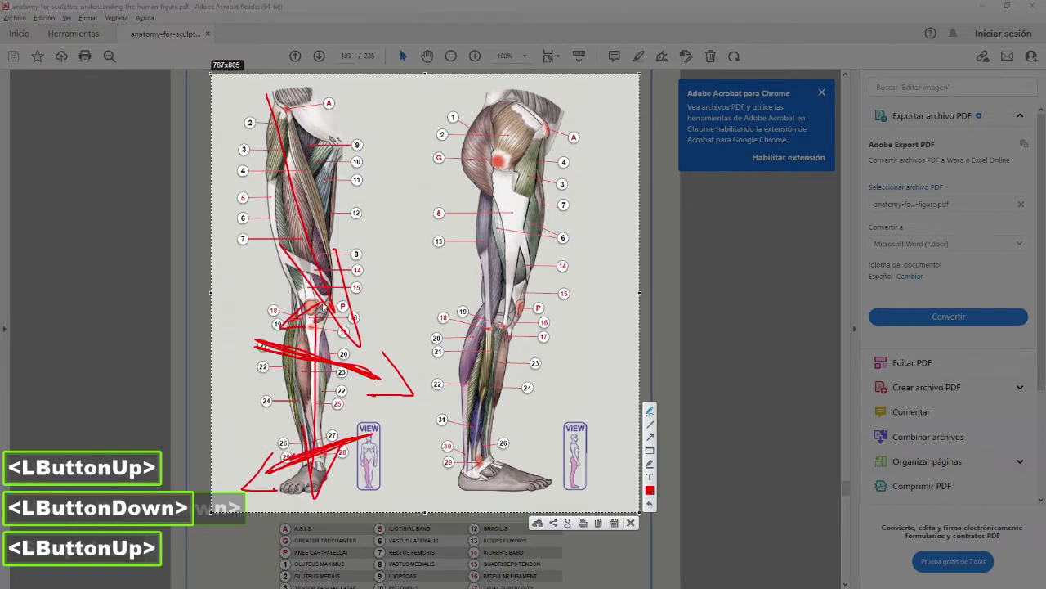
Copy the annotated leg muscle capture and send it in the Discord chat.
click(598, 522)
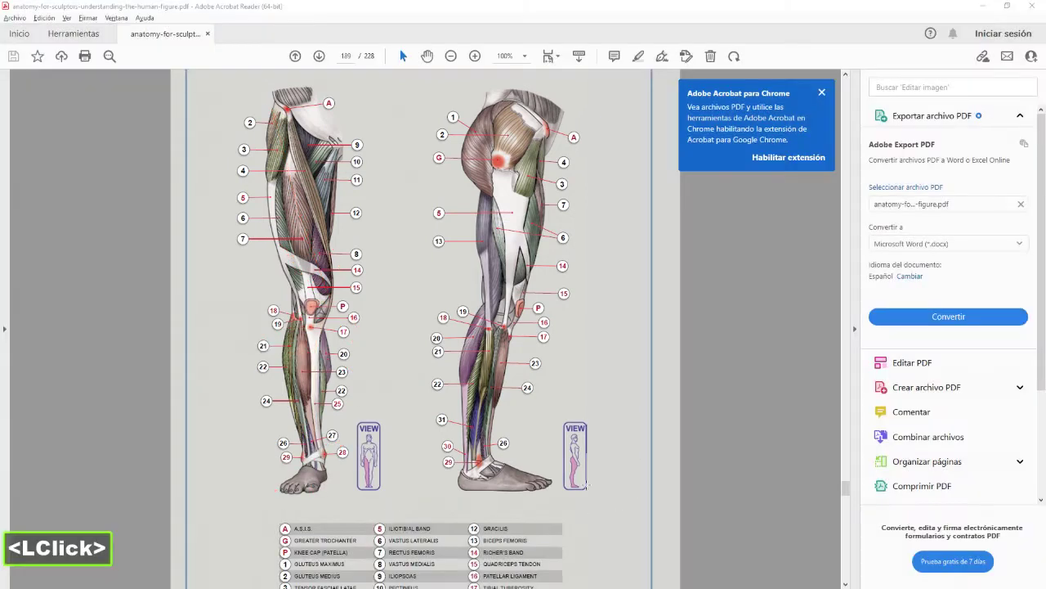
key(ctrl+v)
key(Return)
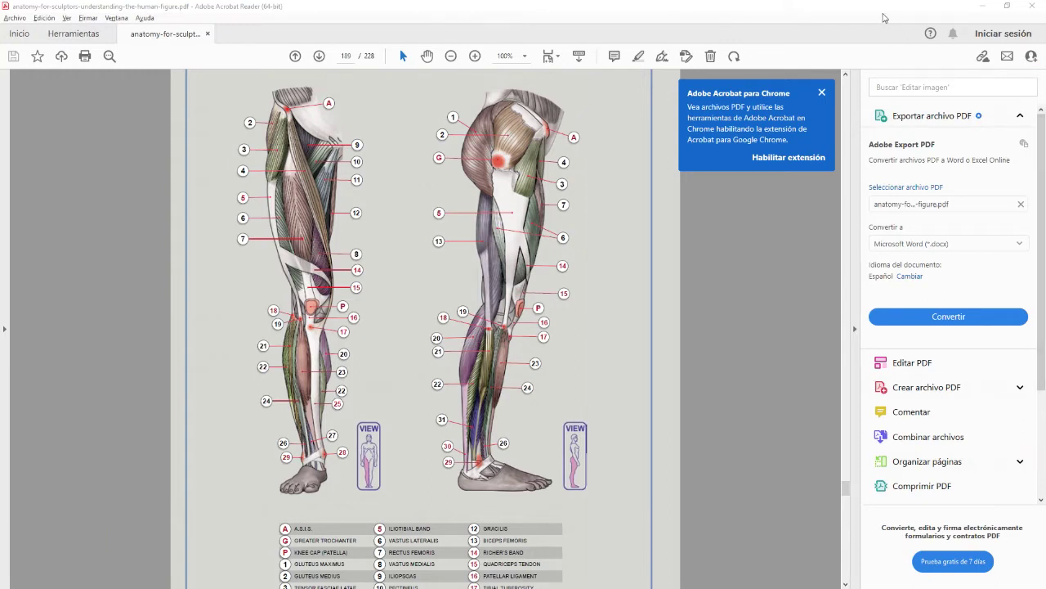
Restore the PDF reader to a smaller window and move it away from the ZBrush canvas.
click(395, 25)
click(1007, 6)
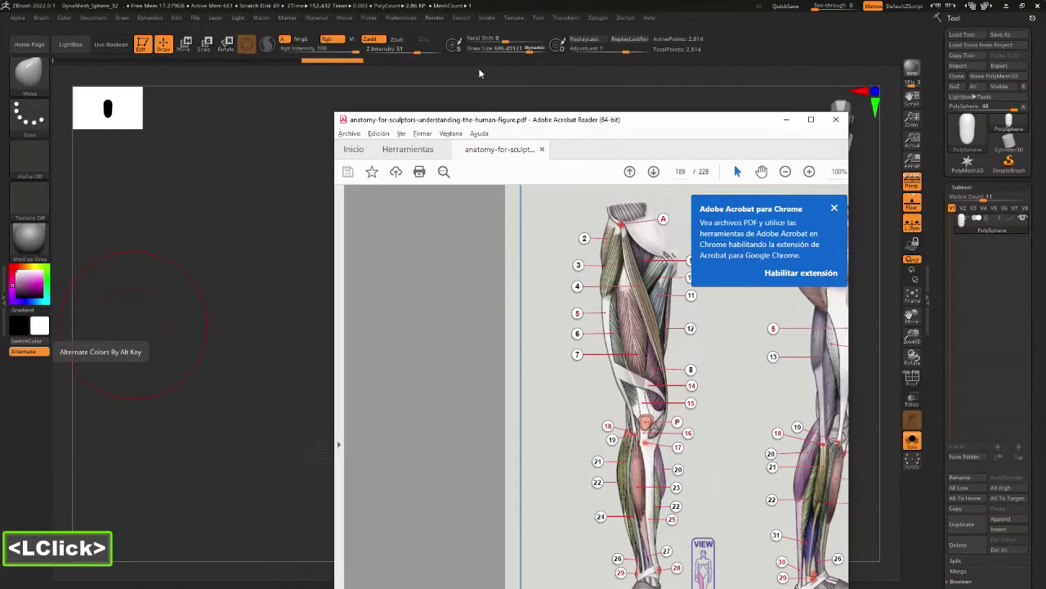
drag(478, 106, 0, 90)
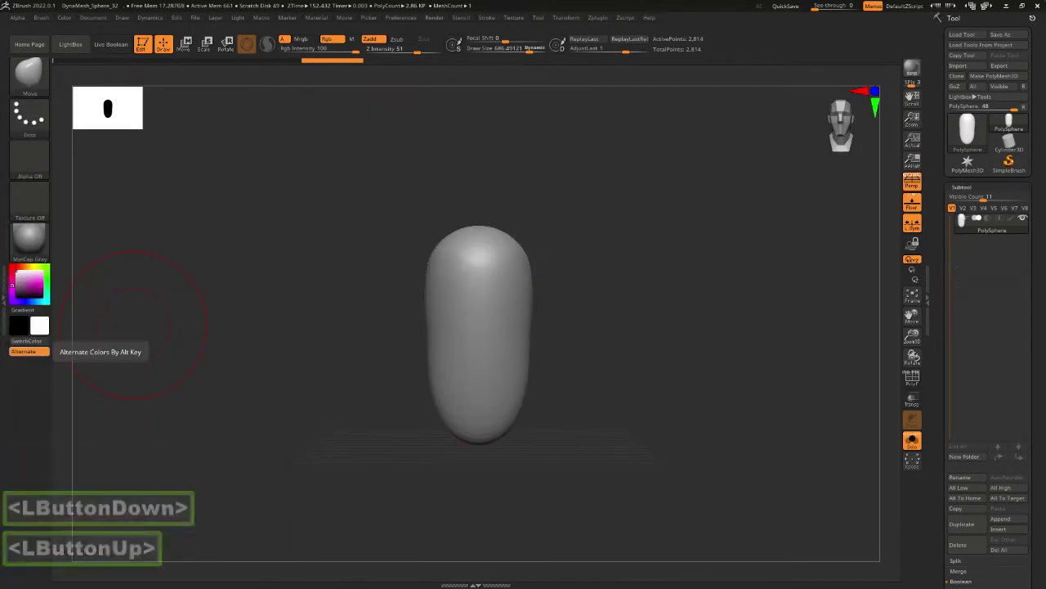
shift+drag(638, 352, 659, 344)
key(alt+Tab)
key(alt+Tab)
key(alt+Tab)
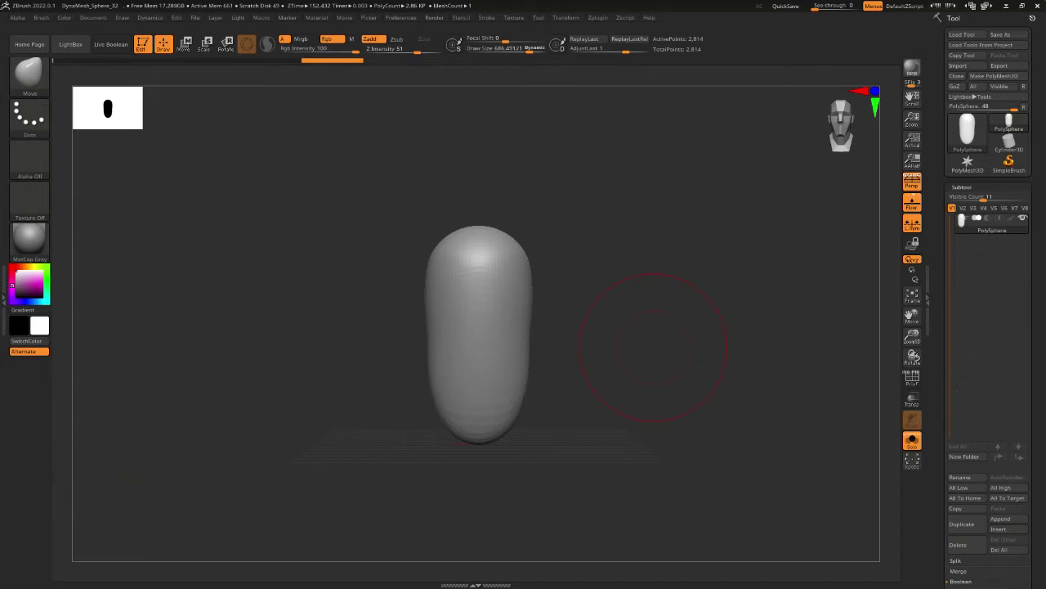
alt+click(700, 371)
click(653, 347)
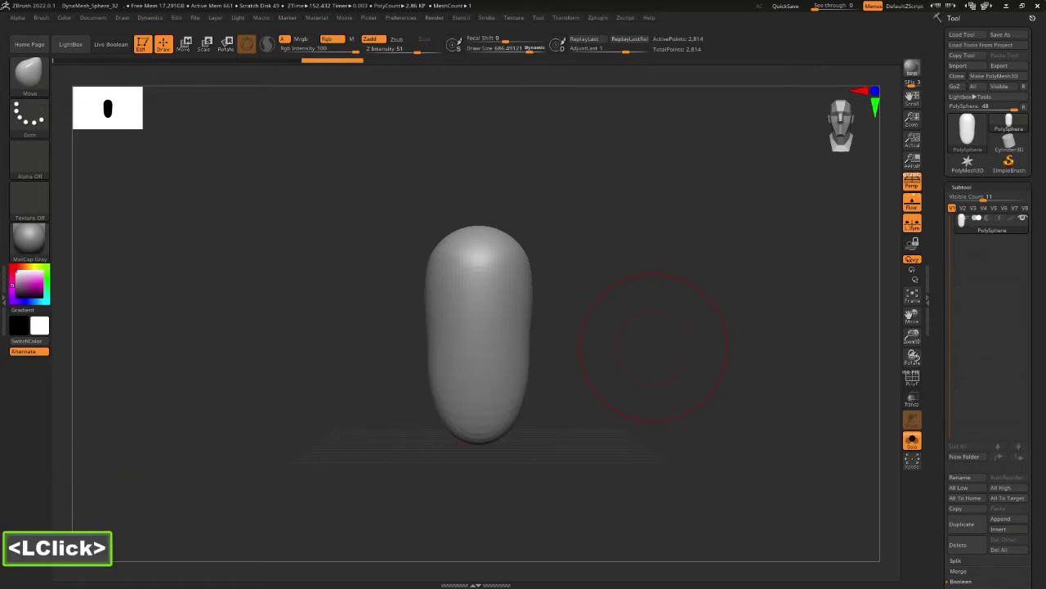
shift+click(593, 353)
Undo the stretching edits until the mesh is the original sphere.
key(ctrl+z)
key(ctrl+z)
key(ctrl+z)
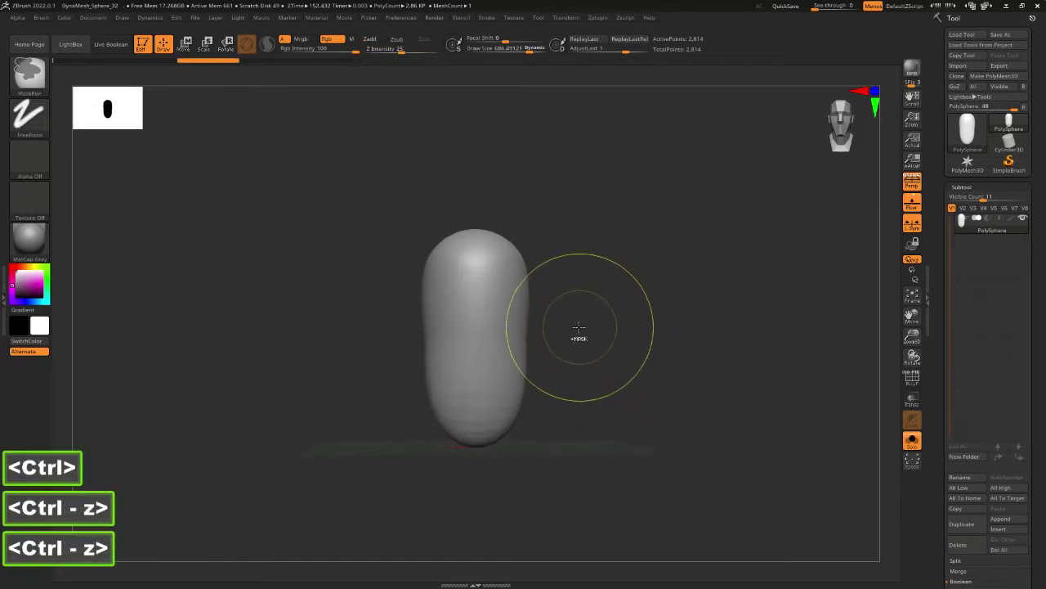
key(ctrl+z)
key(ctrl+z)
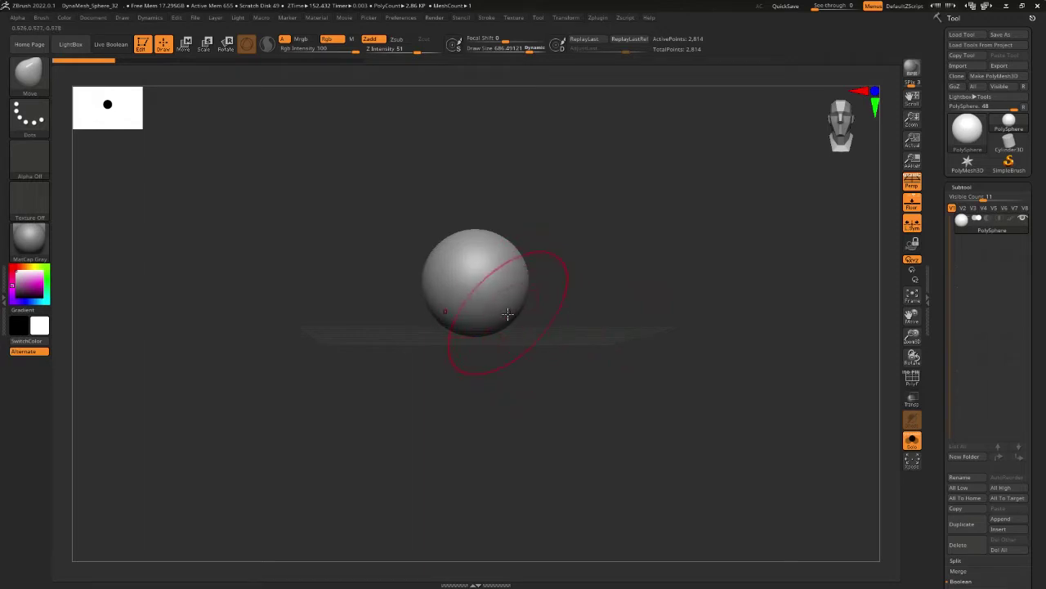
Pull the underside of the sphere downward with the Move brush into an elongated egg shape and straighten the front view.
drag(514, 327, 512, 468)
shift+drag(615, 335, 608, 334)
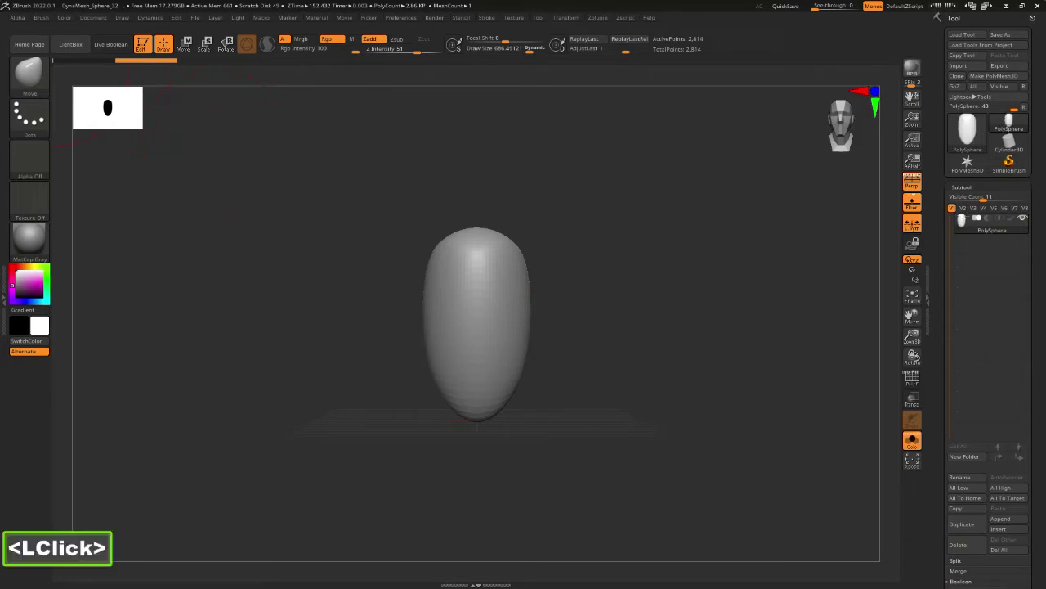
Bring up the maximized Discord voice channel to check the participant's shared screen, and return to ZBrush.
drag(376, 587, 406, 187)
double_click(406, 186)
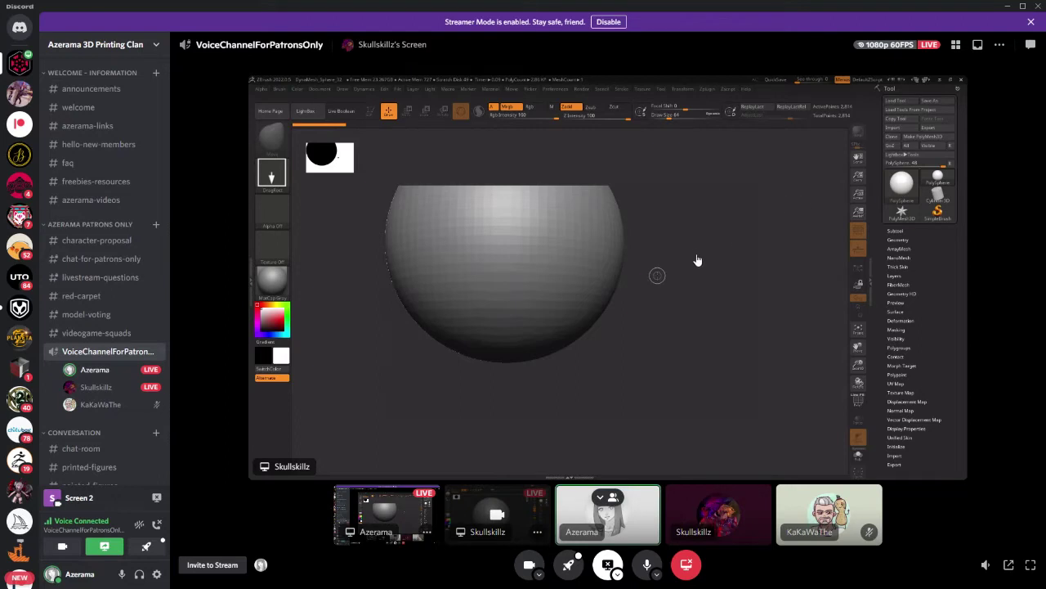
key(alt+Tab)
key(alt+Tab)
key(alt+Tab)
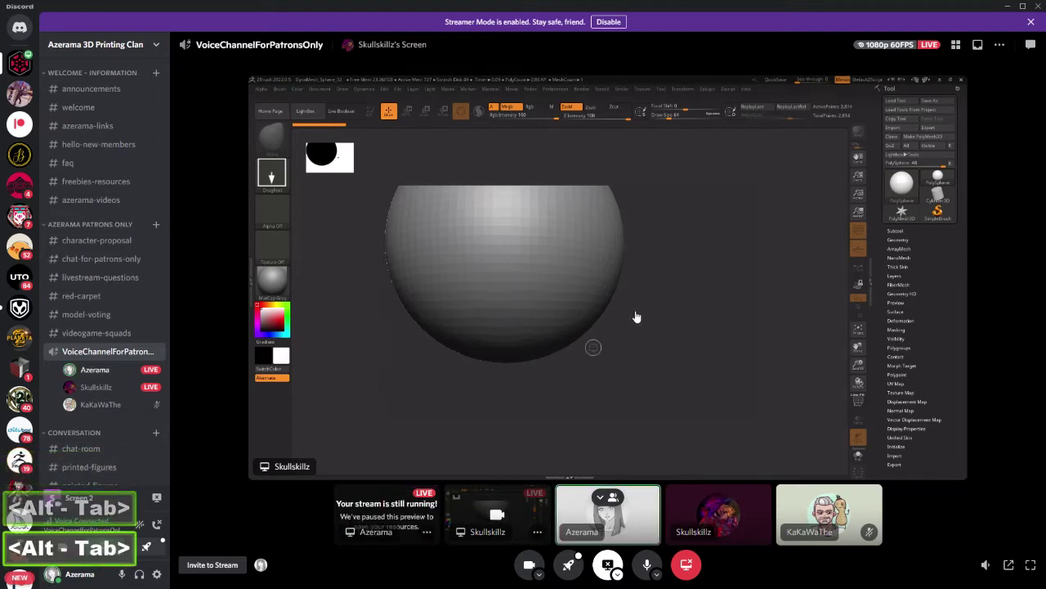
key(alt+Tab)
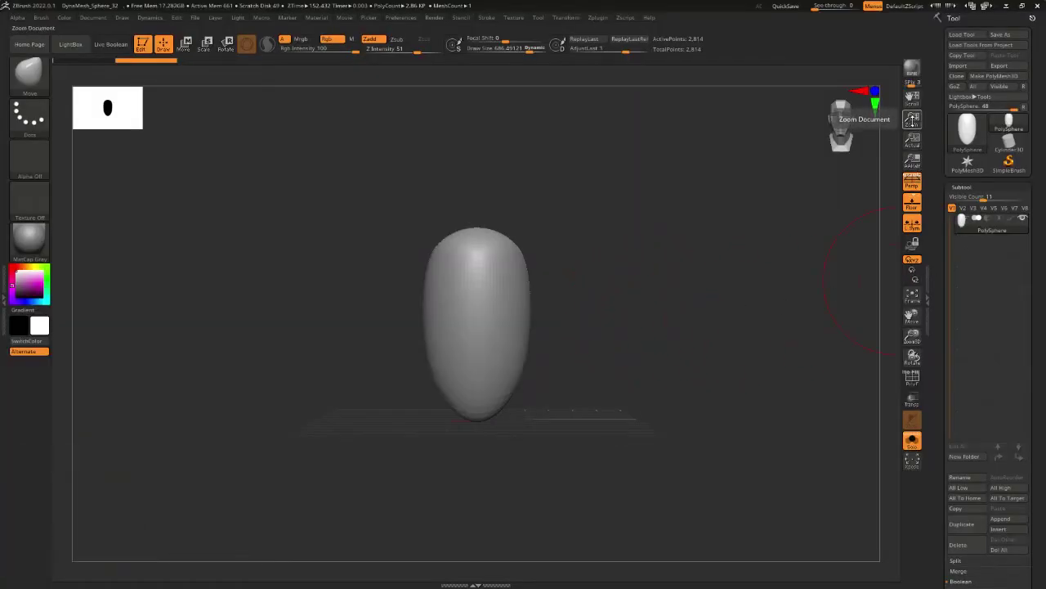
Undo the downward stretch of the sphere and adjust the document zoom.
mouse_move(913, 121)
mouse_down()
mouse_move(912, 111)
mouse_move(911, 138)
mouse_move(903, 79)
mouse_up()
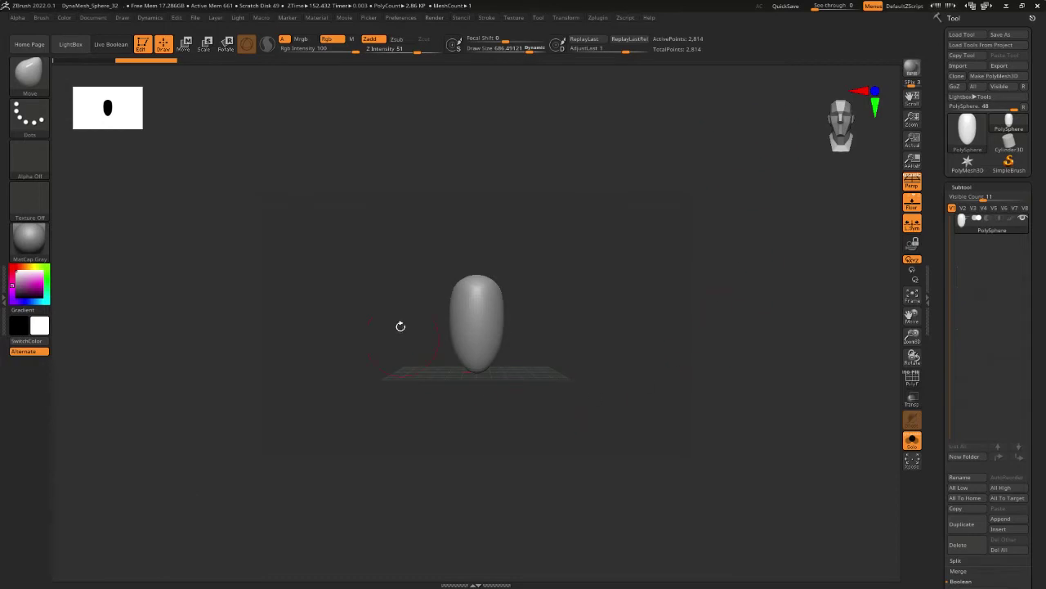
key(ctrl+z)
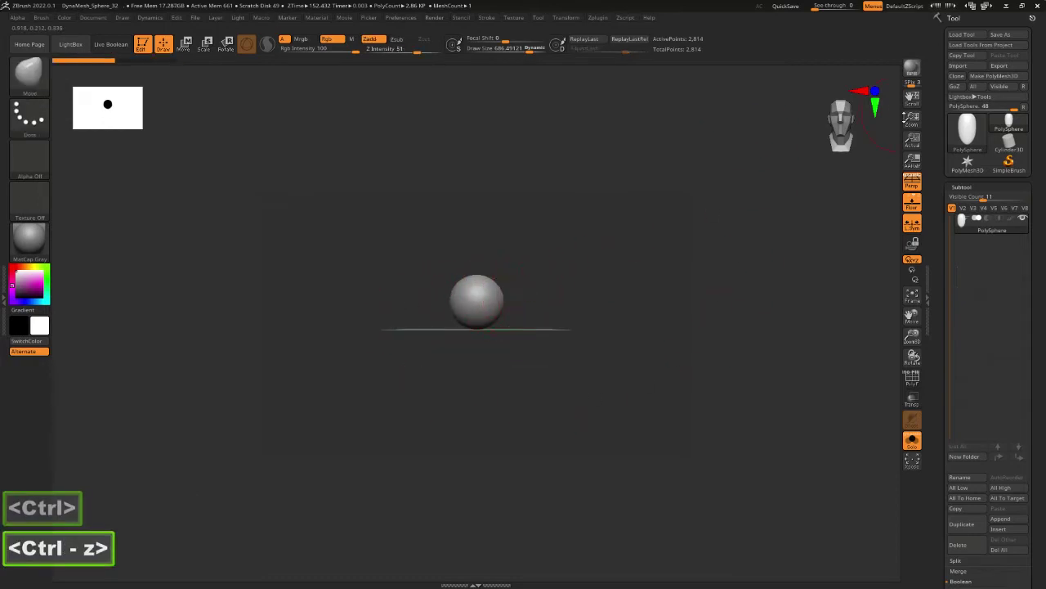
drag(912, 117, 914, 88)
drag(914, 168, 912, 170)
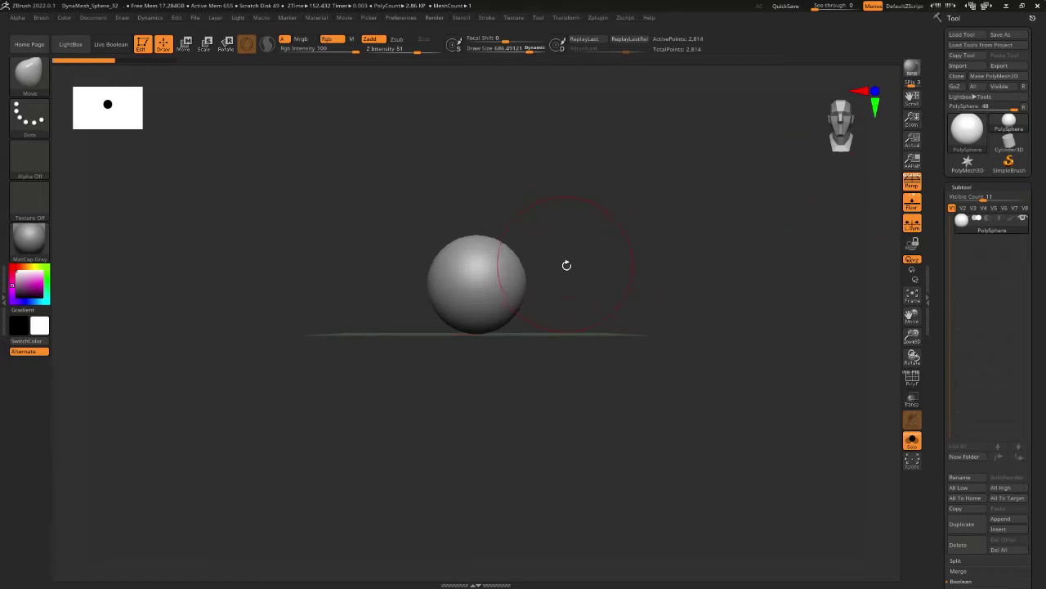
Demonstrate view navigation by panning and zooming around the sphere on the canvas.
alt+drag(572, 268, 605, 280)
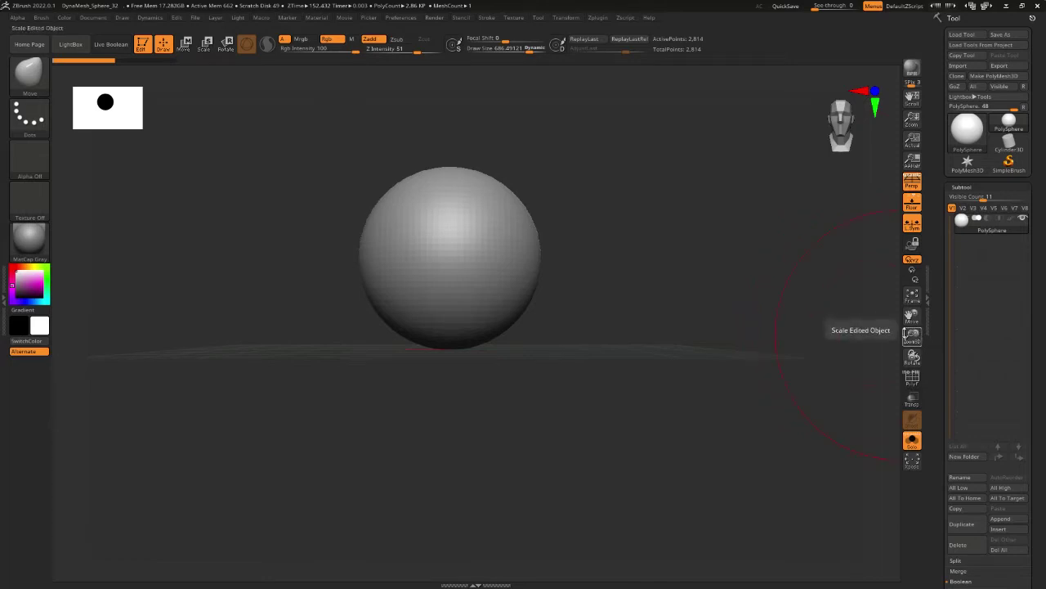
alt+drag(689, 299, 716, 360)
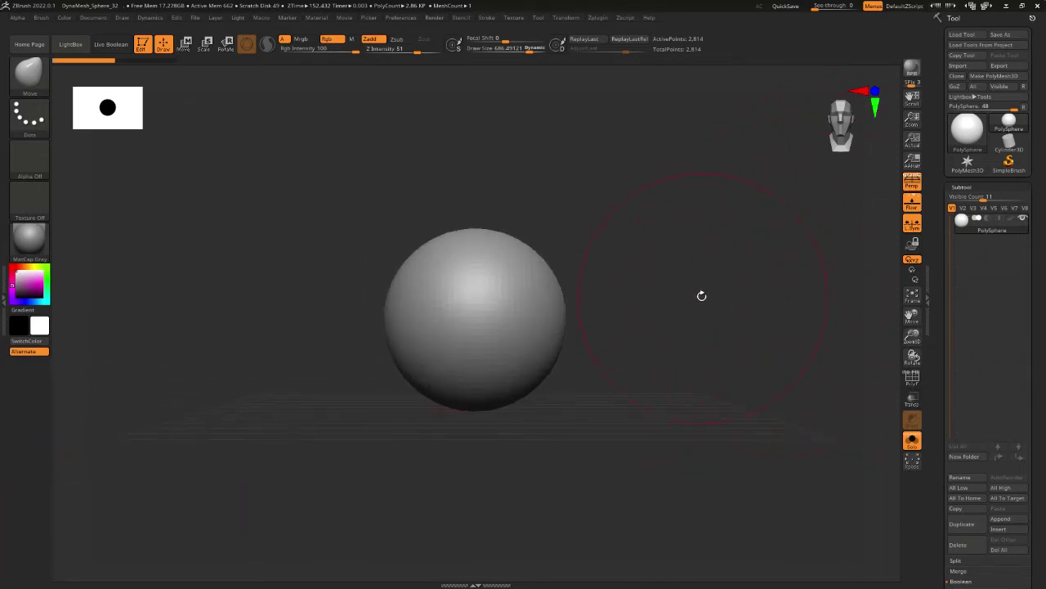
key(alt)
mouse_move(676, 275)
alt+mouse_down()
mouse_move(774, 259)
mouse_move(801, 280)
mouse_move(752, 281)
mouse_move(773, 294)
mouse_move(624, 299)
mouse_move(714, 286)
alt+mouse_up()
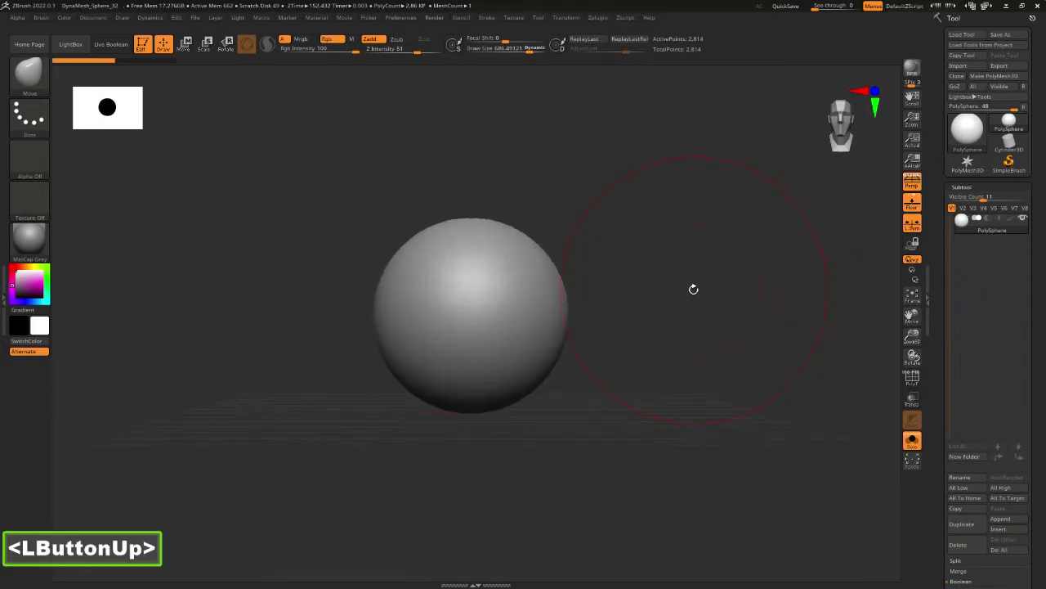
key(alt)
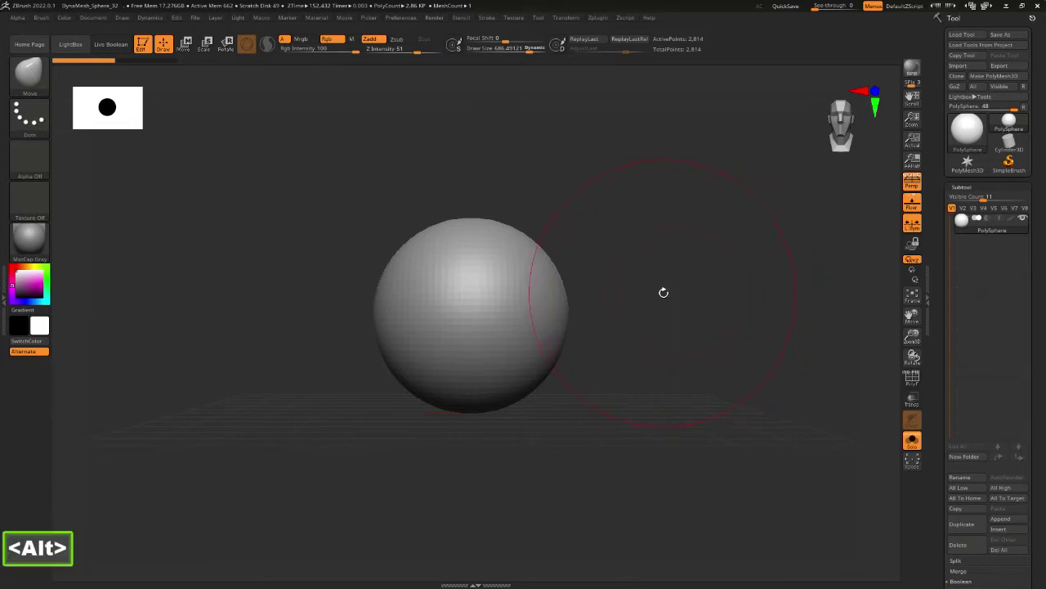
alt+drag(664, 292, 680, 291)
alt+drag(721, 292, 687, 280)
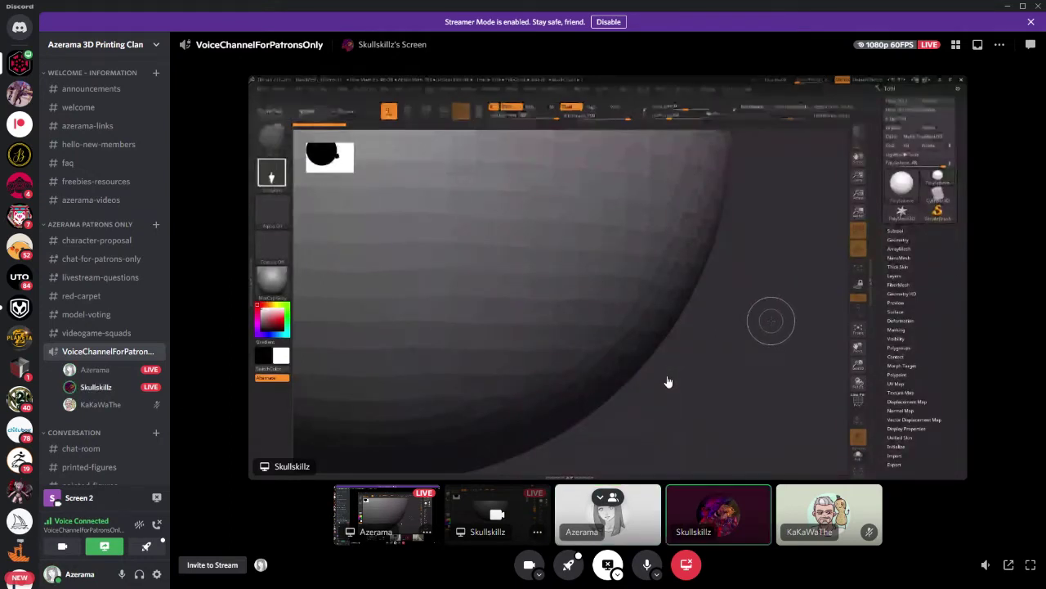
Switch back to ZBrush from Discord and demonstrate zooming the sphere in and out.
key(alt+Tab)
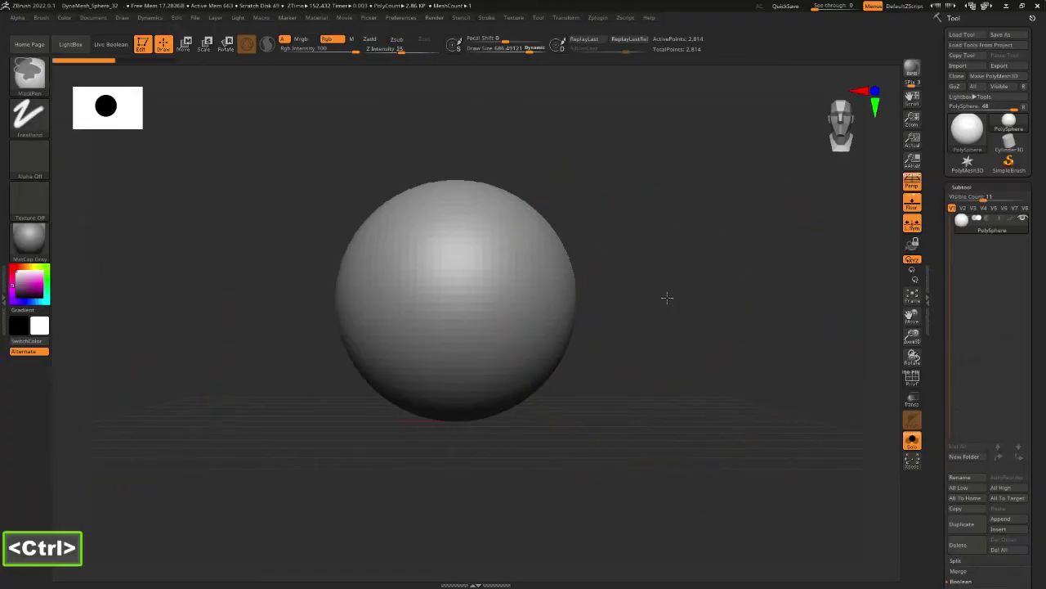
mouse_move(665, 296)
ctrl+right_down()
mouse_move(752, 292)
mouse_move(572, 297)
mouse_move(718, 299)
mouse_move(605, 303)
mouse_move(653, 305)
mouse_move(587, 314)
mouse_move(707, 325)
mouse_move(614, 325)
ctrl+right_up()
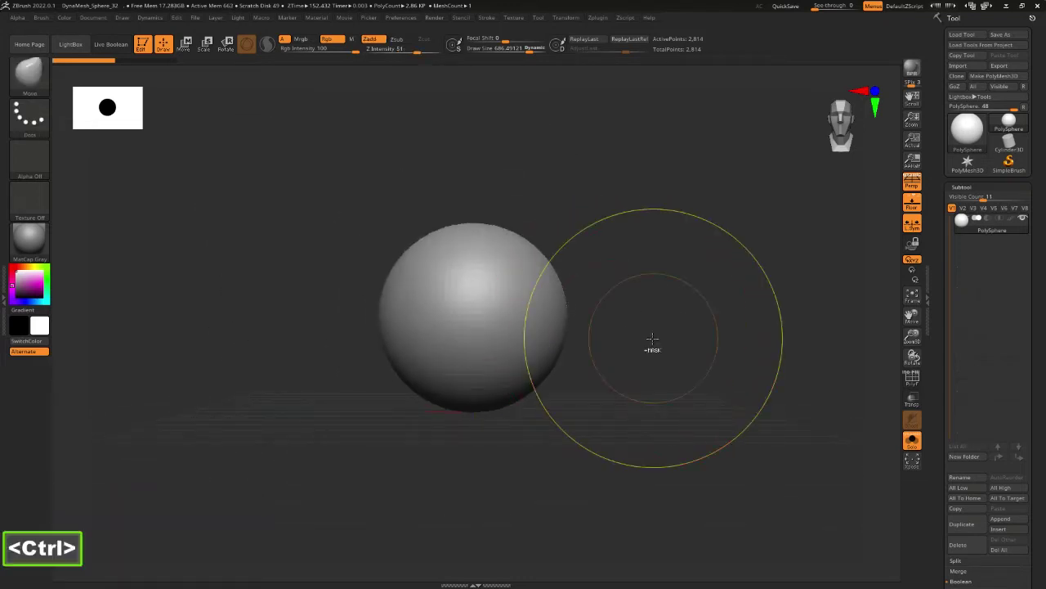
mouse_move(654, 337)
ctrl+right_down()
mouse_move(723, 340)
mouse_move(652, 351)
mouse_move(706, 343)
ctrl+right_up()
Switch to the Discord stream to check the participant's sphere, then shrink the window, move it aside and minimize it.
key(alt+Tab)
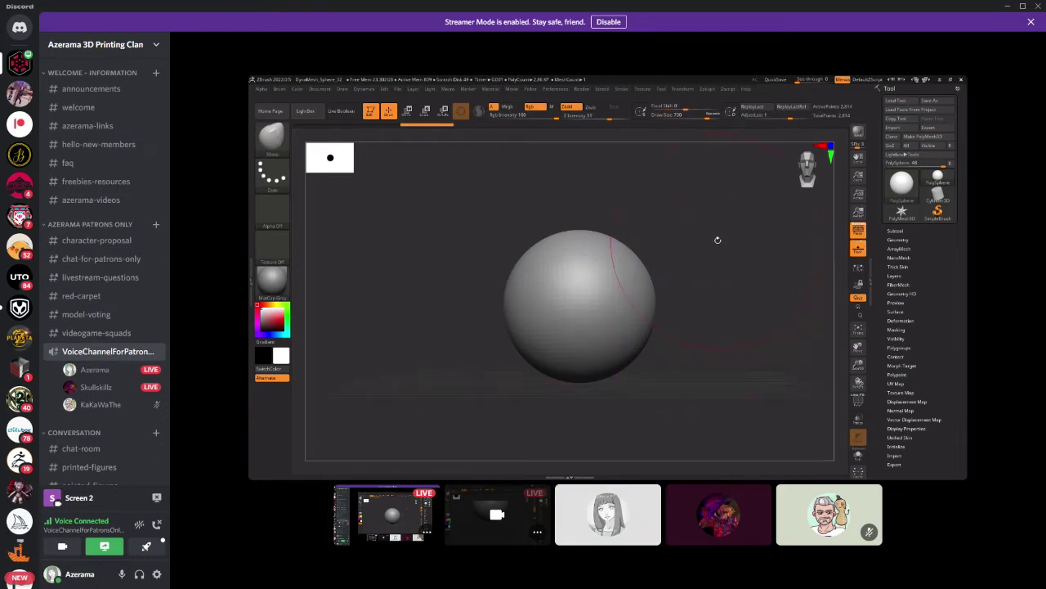
mouse_move(551, 304)
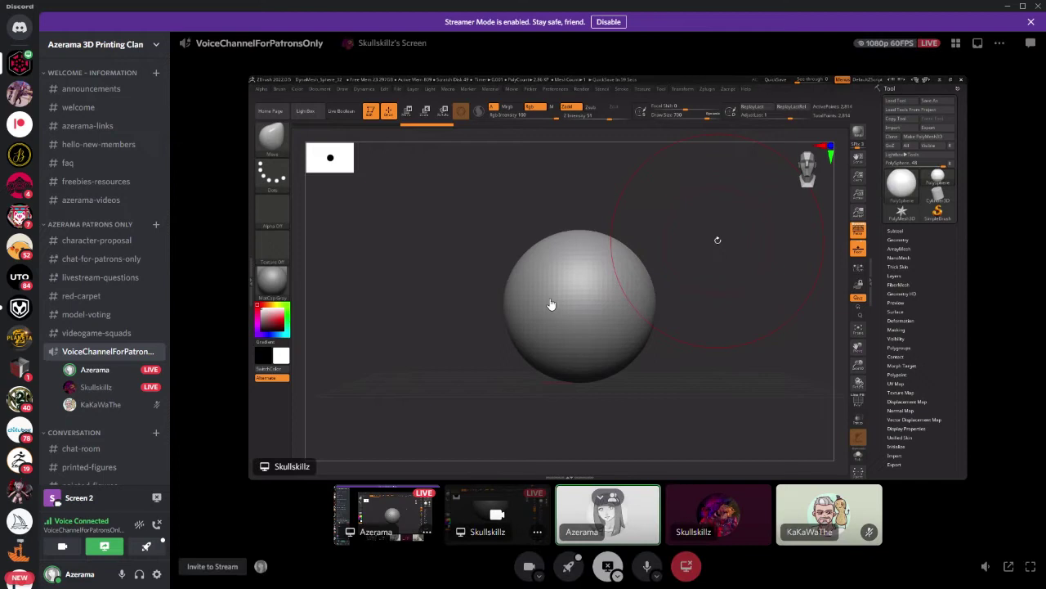
click(1022, 5)
drag(508, 191, 90, 172)
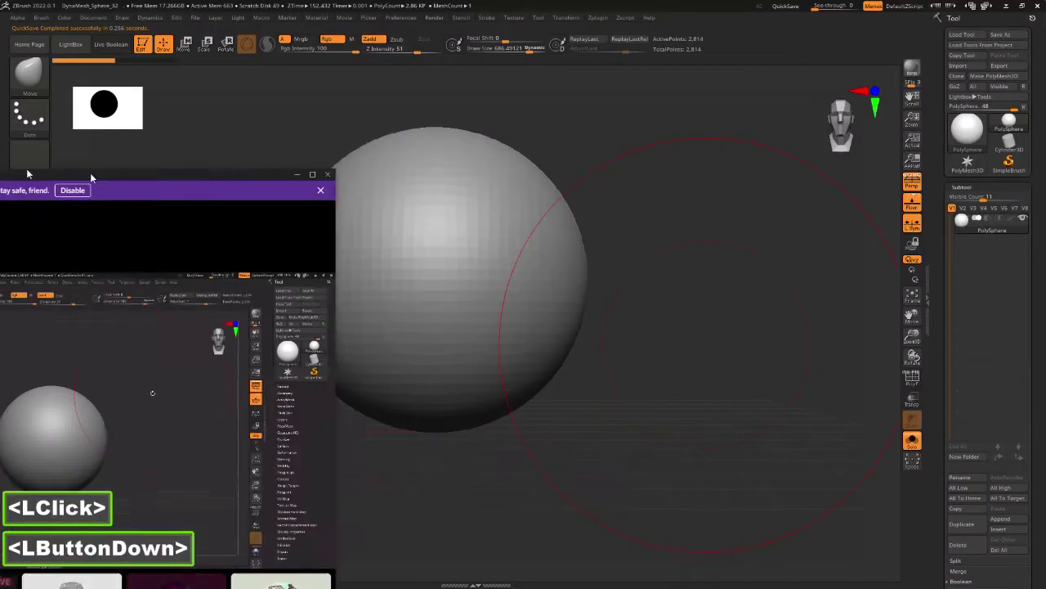
click(296, 175)
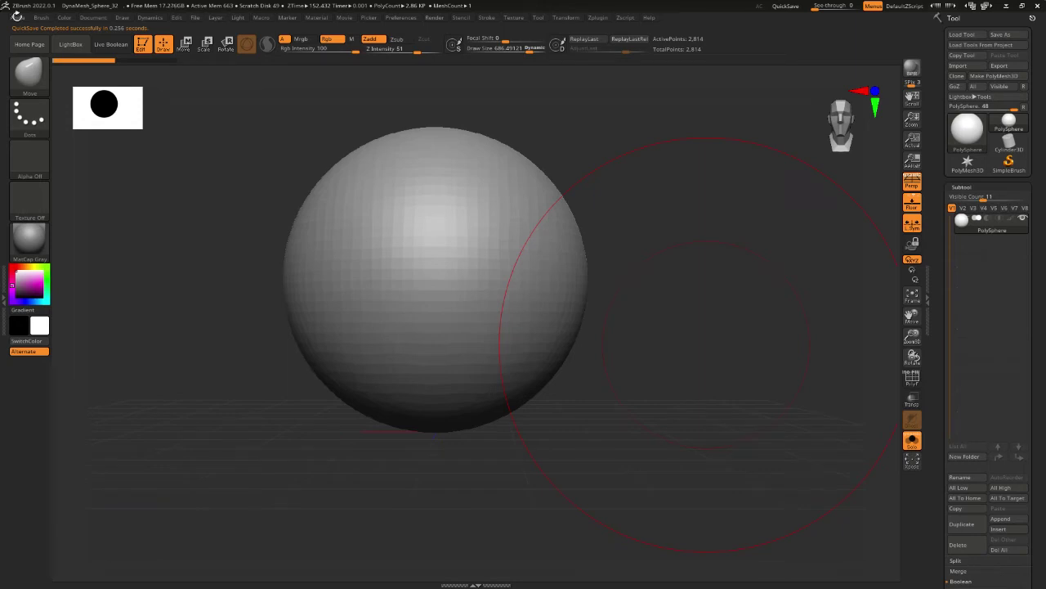
Stretch the lower half of the sphere straight down into an elongated capsule with the Move brush.
alt+drag(716, 227, 649, 203)
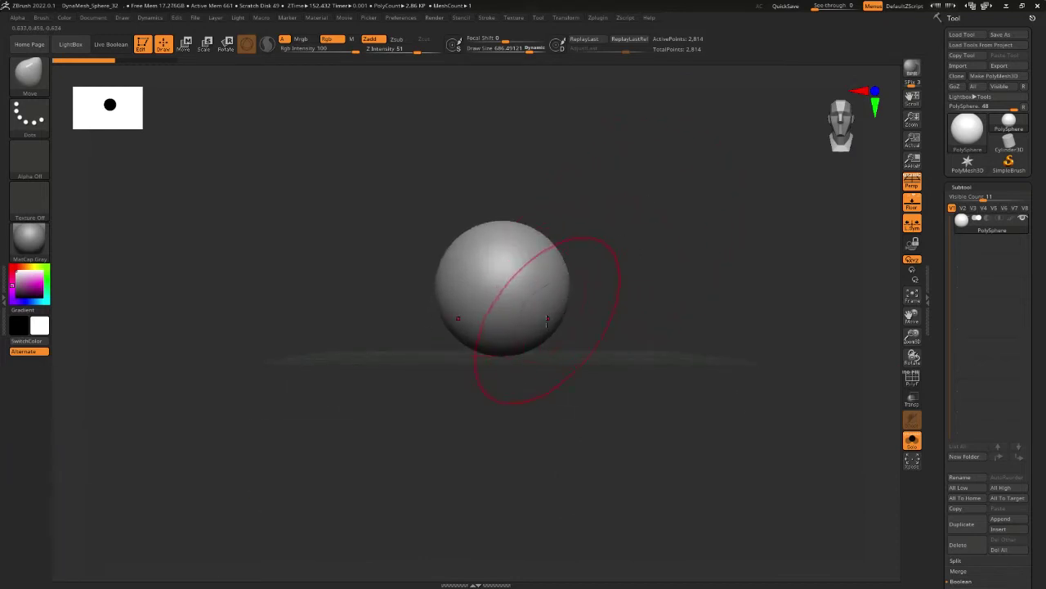
drag(547, 333, 554, 531)
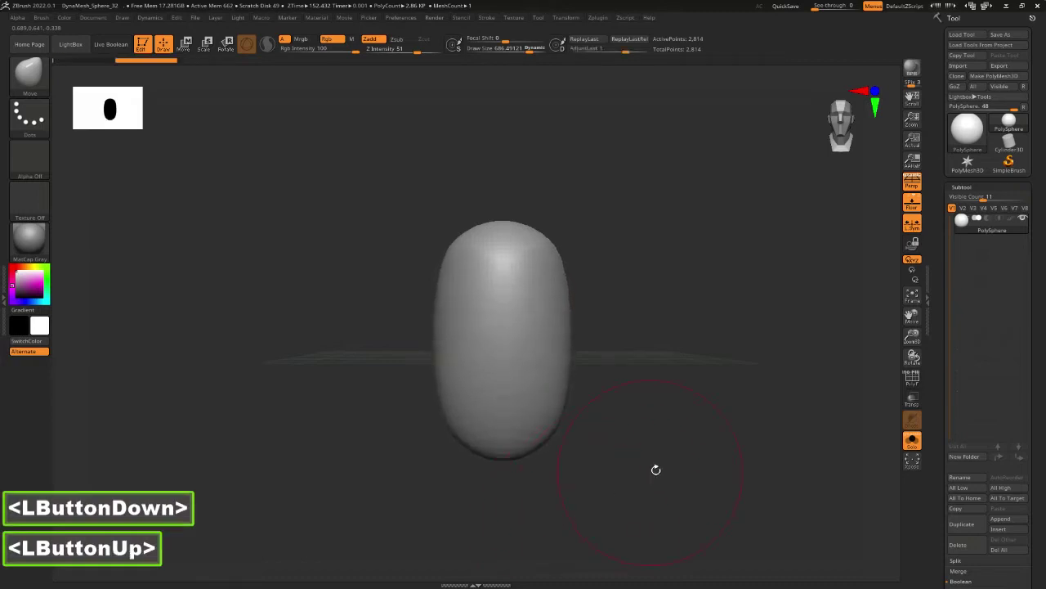
alt+drag(700, 446, 678, 320)
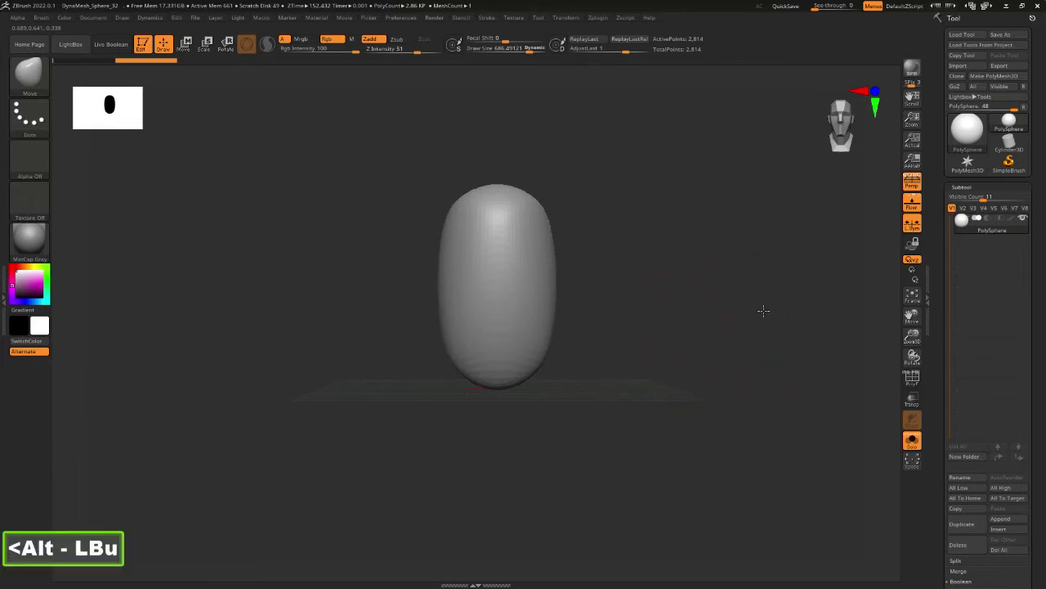
From the side view, broaden the tapered lower end and shape the front and back contours into a thigh form with the Move brush.
drag(761, 311, 702, 317)
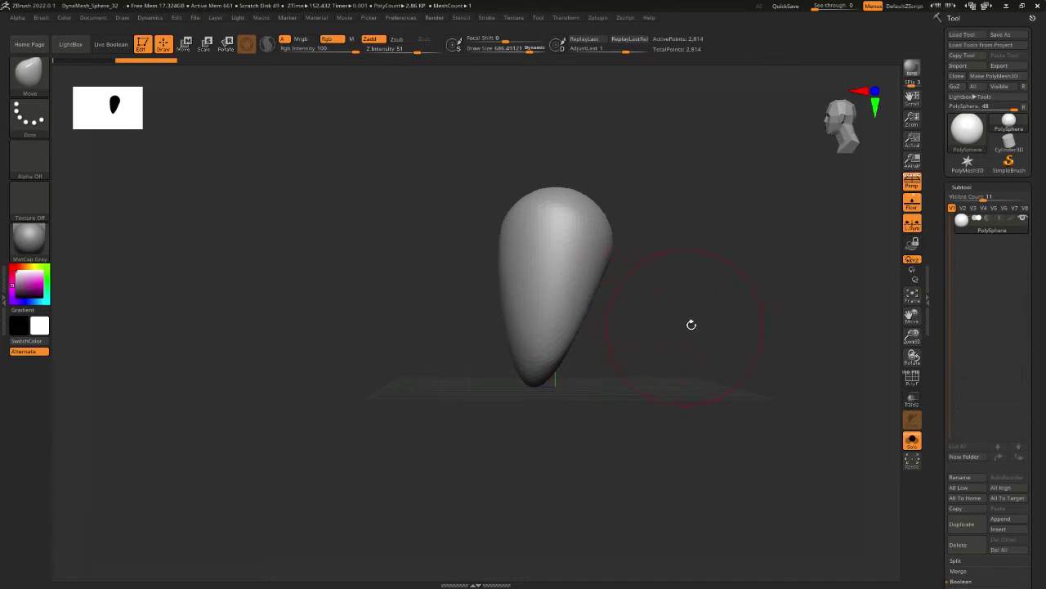
drag(691, 325, 696, 322)
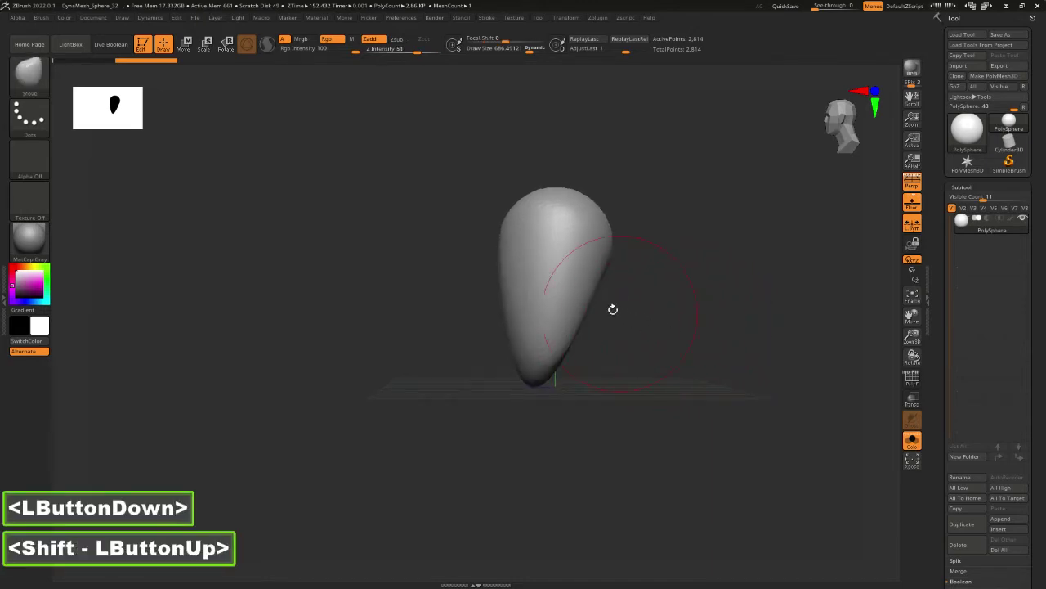
shift+drag(572, 342, 603, 396)
drag(609, 297, 598, 283)
drag(610, 218, 587, 211)
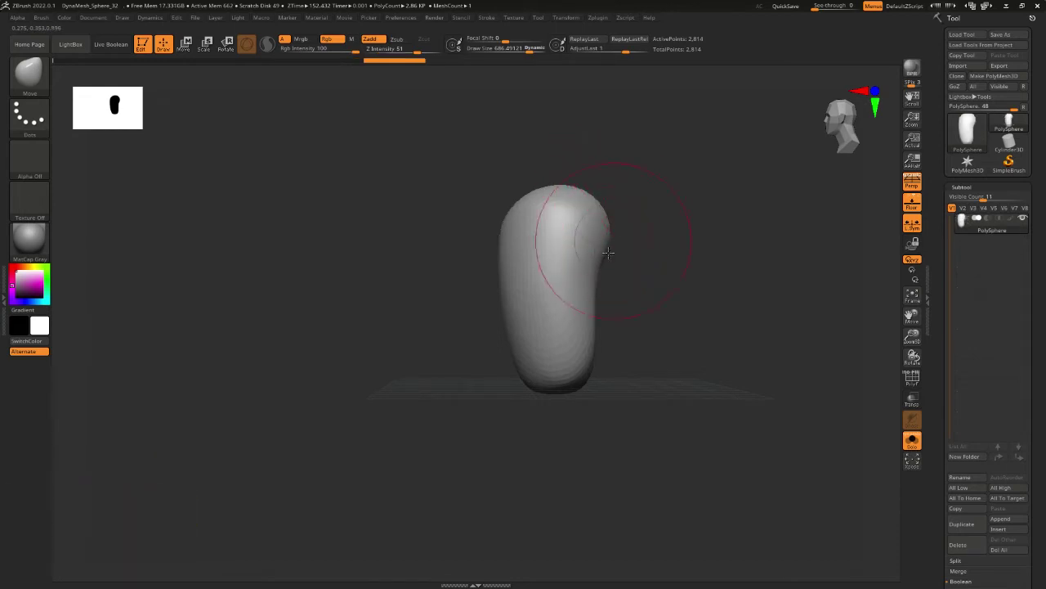
drag(584, 381, 571, 391)
click(507, 249)
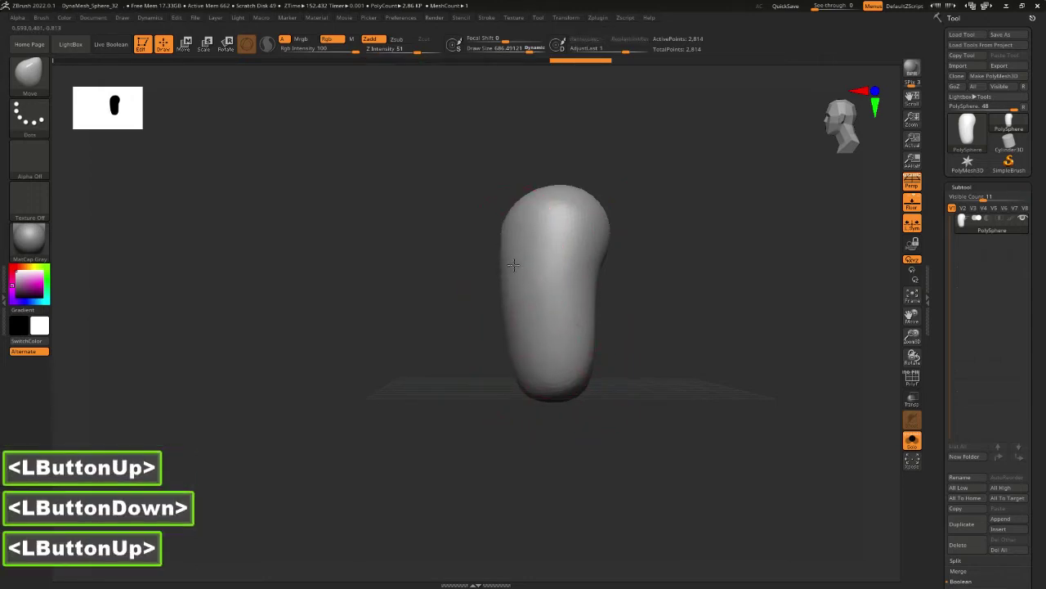
click(510, 216)
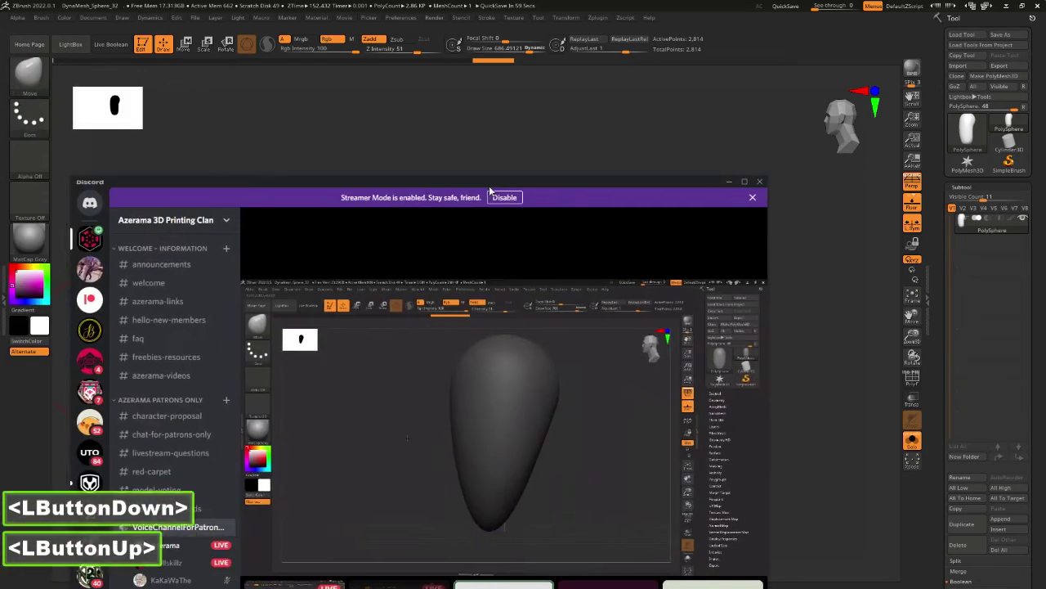
Switch to Discord, maximize the participant's stream to check their thigh form, and move the window off this screen.
double_click(409, 183)
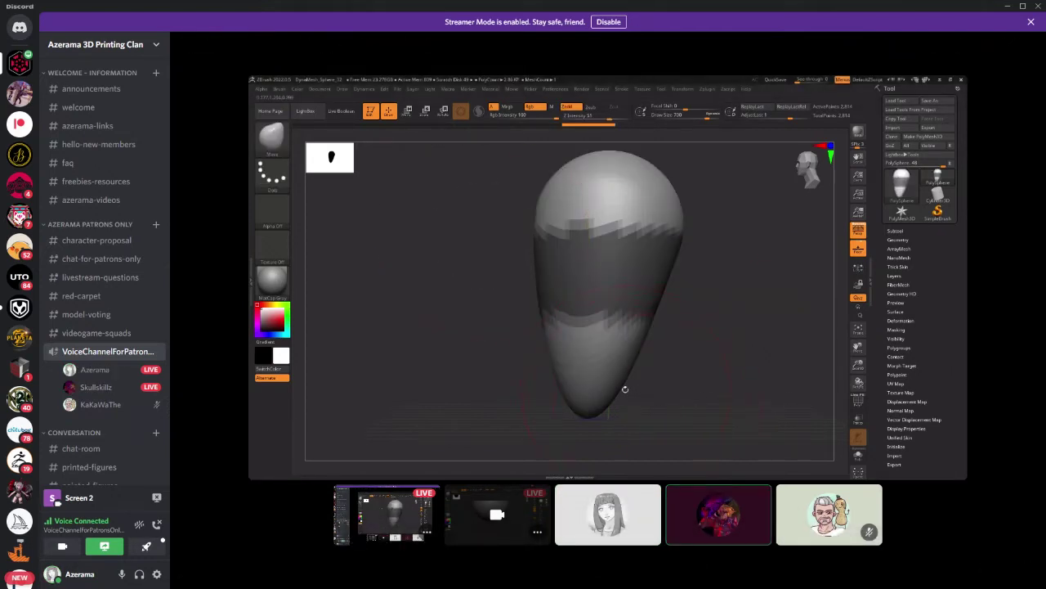
click(715, 13)
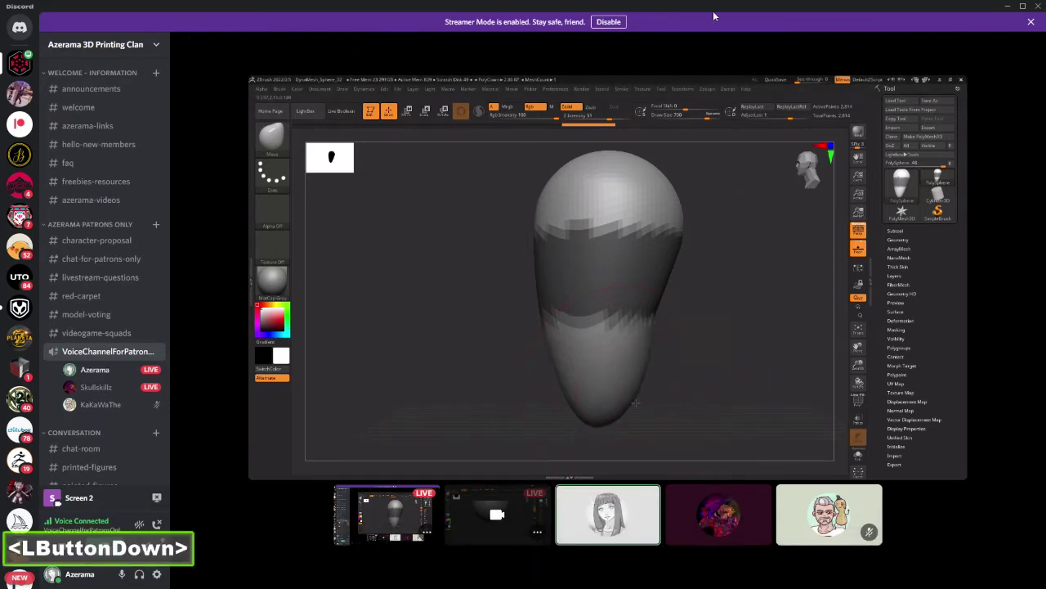
drag(716, 11, 0, 43)
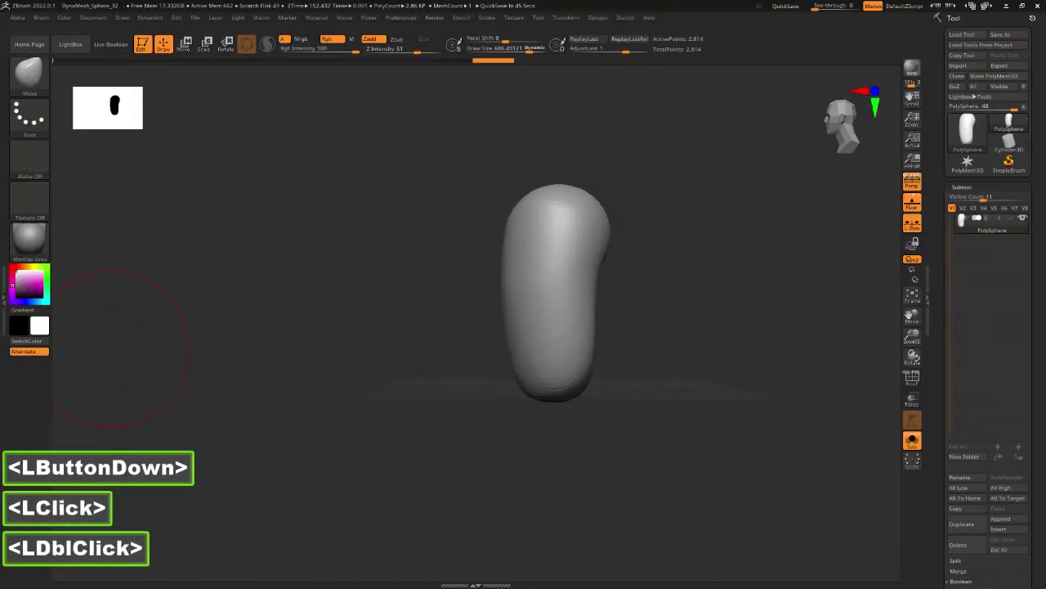
Demonstrate masking a horizontal band across the lower middle of the thigh form, and clear the mask.
shift+drag(659, 306, 667, 314)
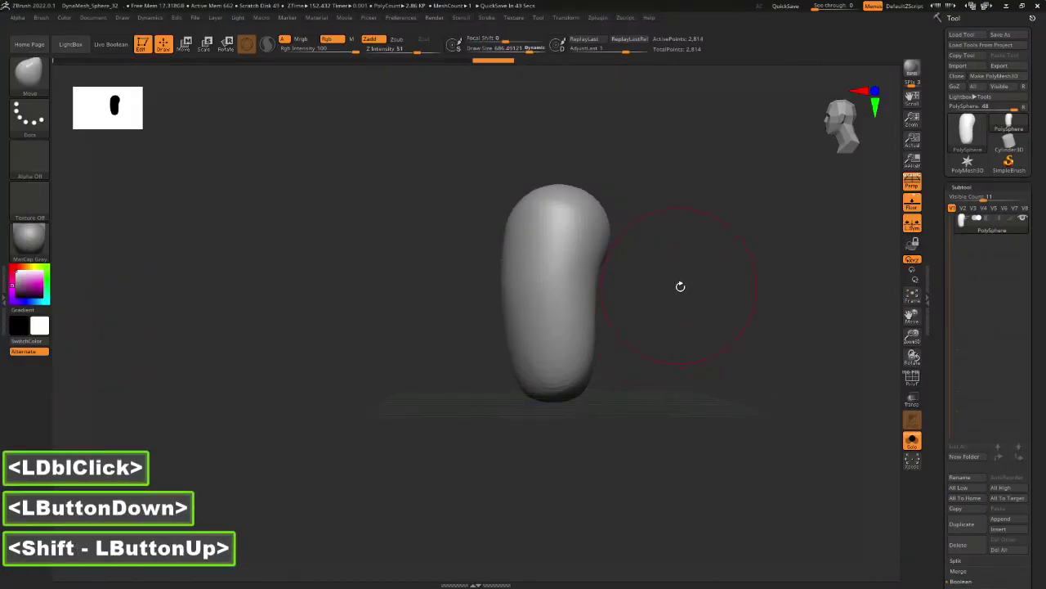
mouse_move(701, 275)
ctrl+mouse_down()
mouse_move(453, 332)
mouse_move(376, 362)
ctrl+mouse_up()
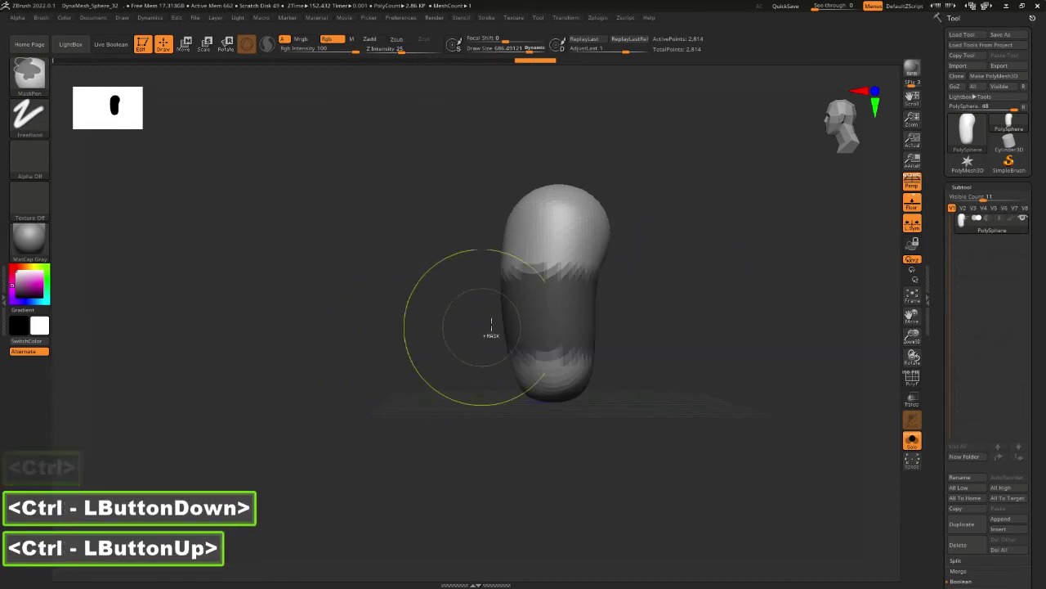
mouse_move(659, 264)
ctrl+mouse_down()
mouse_move(737, 344)
mouse_move(785, 348)
mouse_move(792, 379)
mouse_move(801, 359)
mouse_move(809, 376)
ctrl+mouse_up()
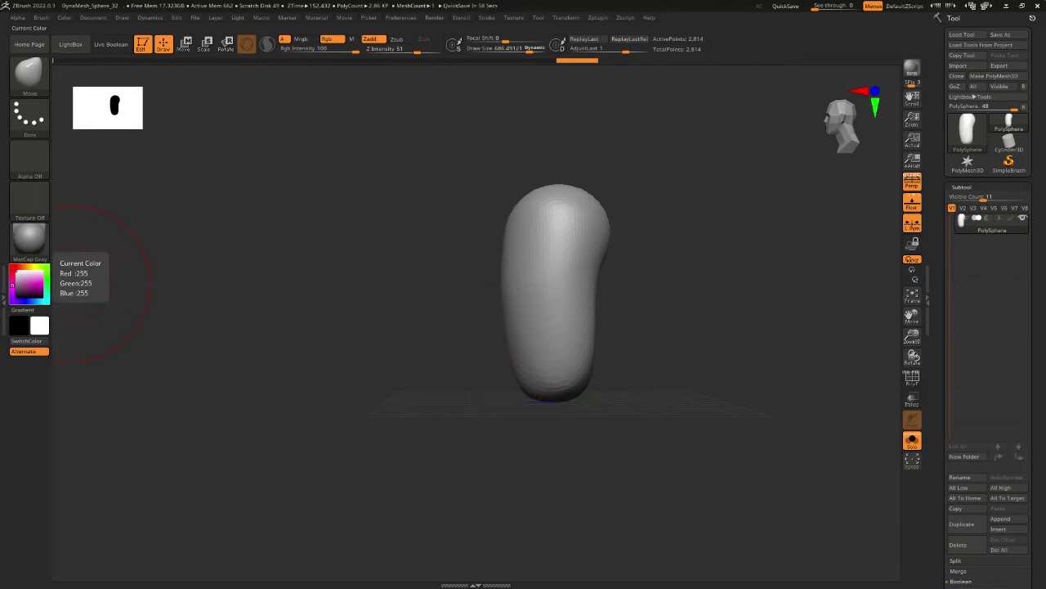
click(4, 300)
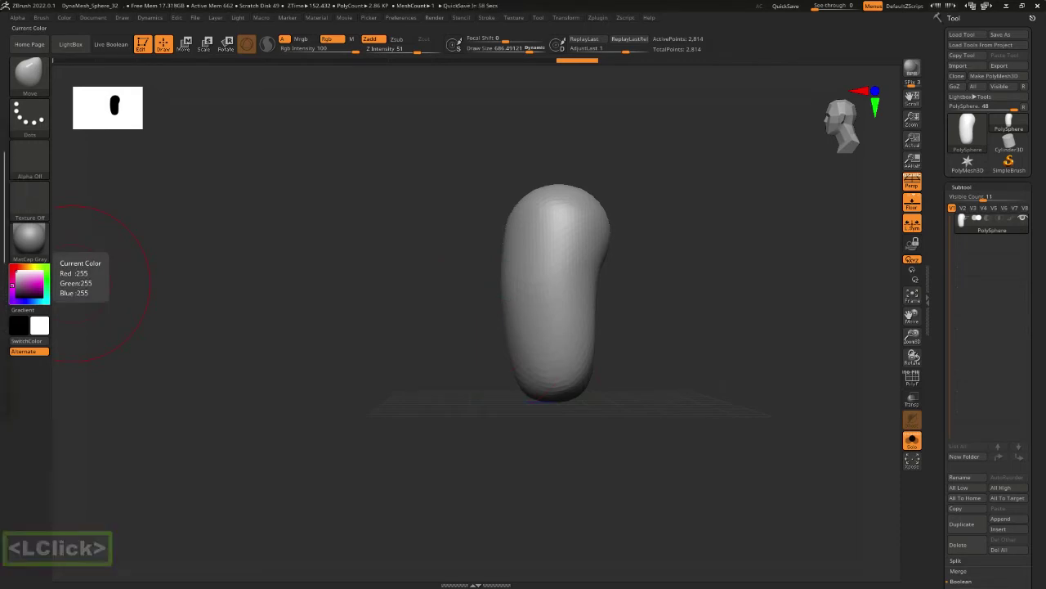
click(4, 300)
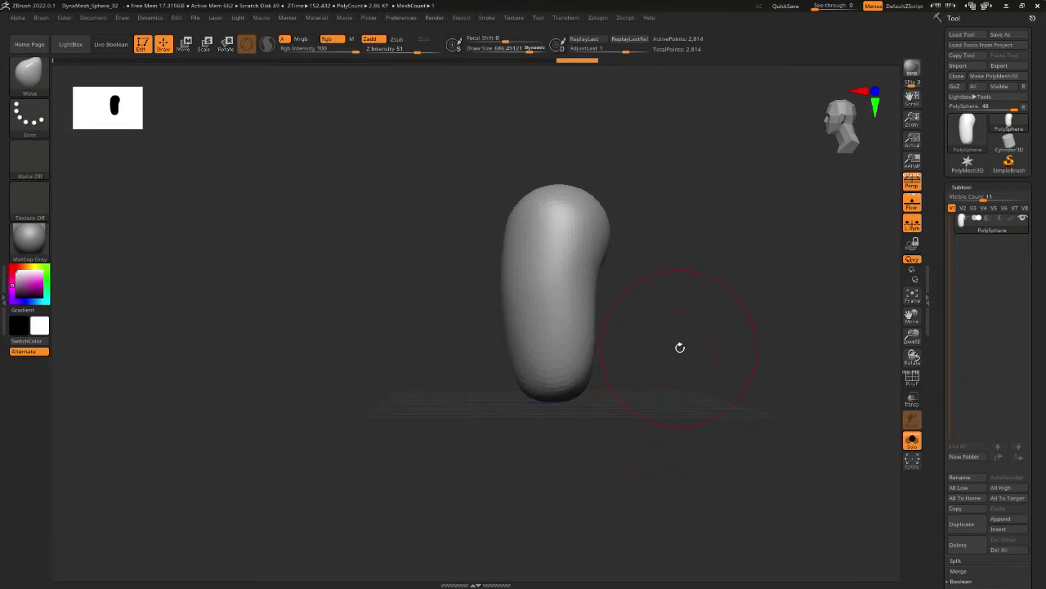
Reduce the draw size to about 472 and refine the back contour of the thigh's lower half with the Move brush.
key(s)
drag(677, 348, 663, 351)
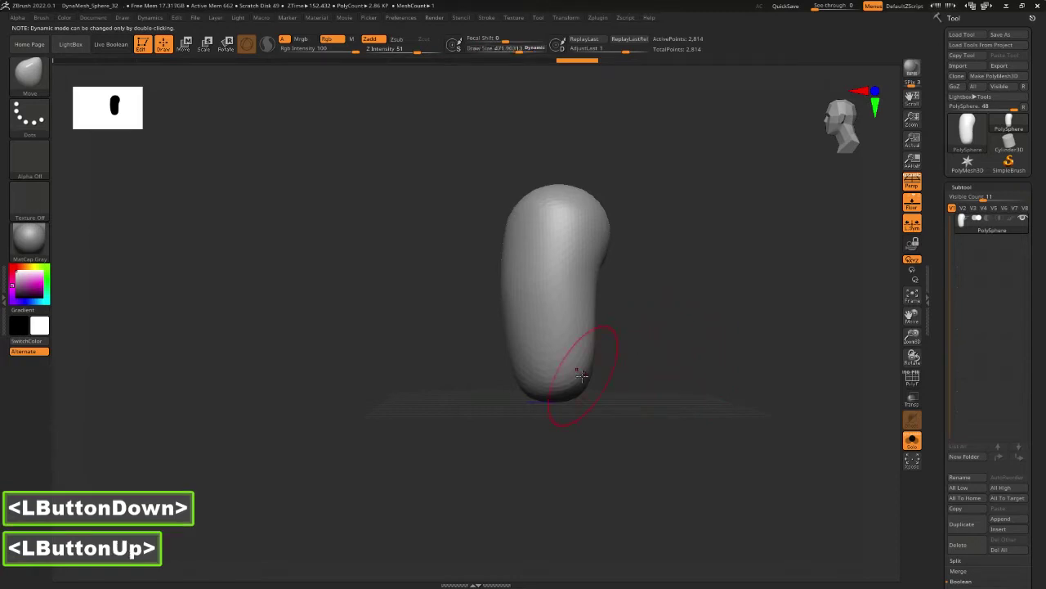
mouse_move(584, 369)
mouse_down()
mouse_move(586, 383)
mouse_move(524, 394)
mouse_move(582, 385)
mouse_up()
drag(585, 327, 581, 320)
drag(590, 286, 585, 352)
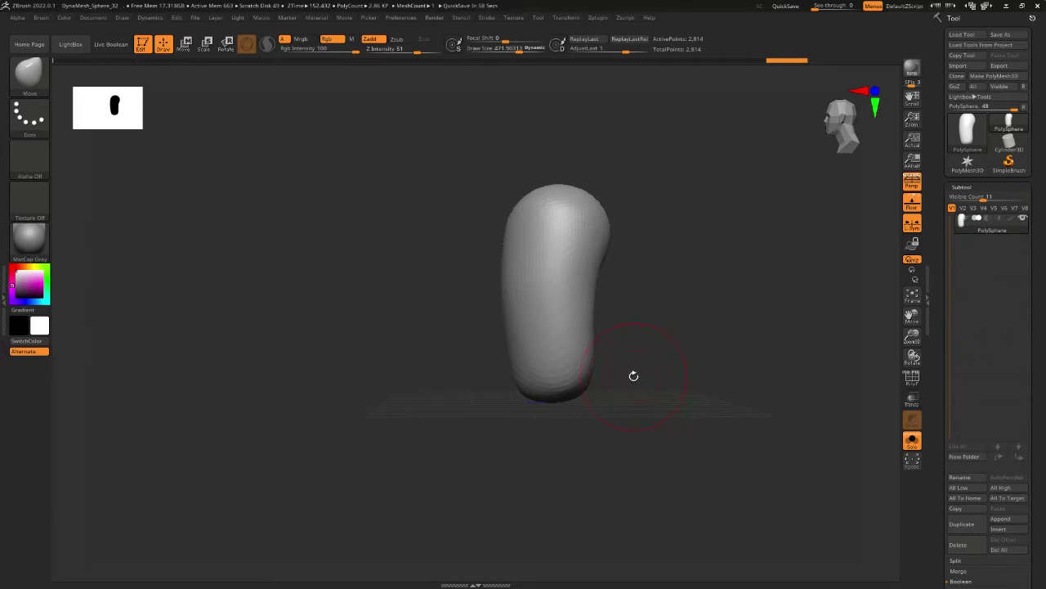
alt+drag(653, 371, 643, 370)
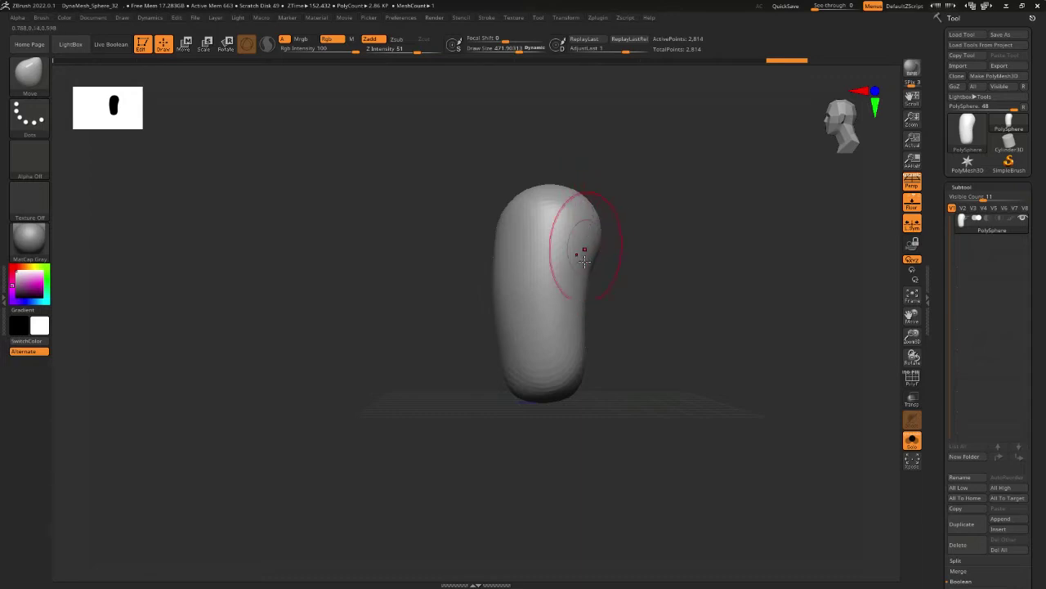
Set the draw size to about 412 and round out the thigh's lower end with the Move brush, viewed from beneath.
drag(633, 363, 622, 280)
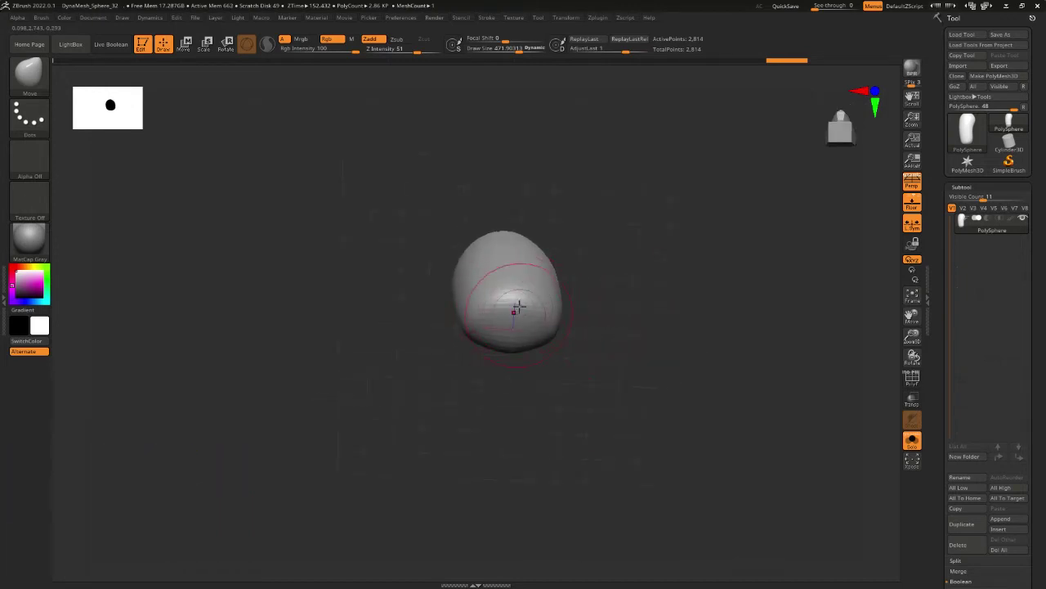
key(space)
click(611, 303)
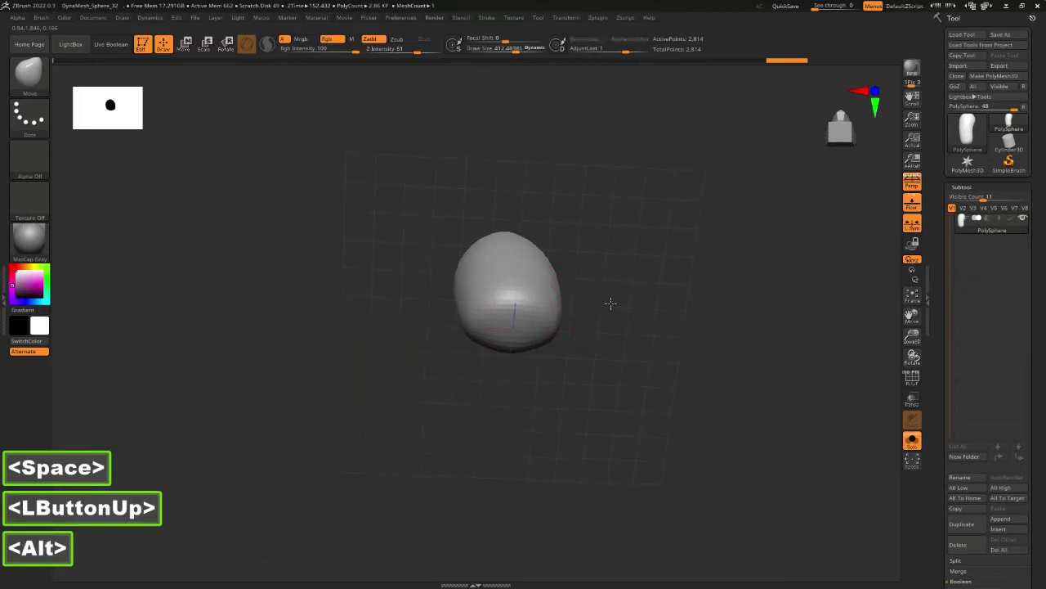
alt+drag(611, 303, 615, 325)
click(638, 319)
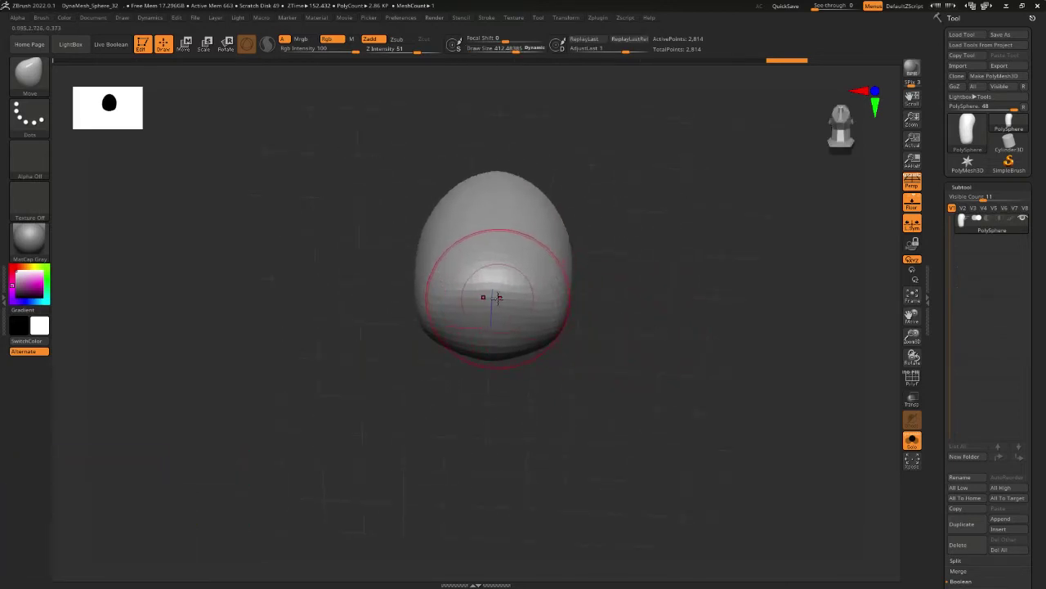
Reduce the draw size to about 348 and paint a mask over the underside of the thigh form.
ctrl+drag(497, 297, 536, 318)
key(ctrl+z)
key(space)
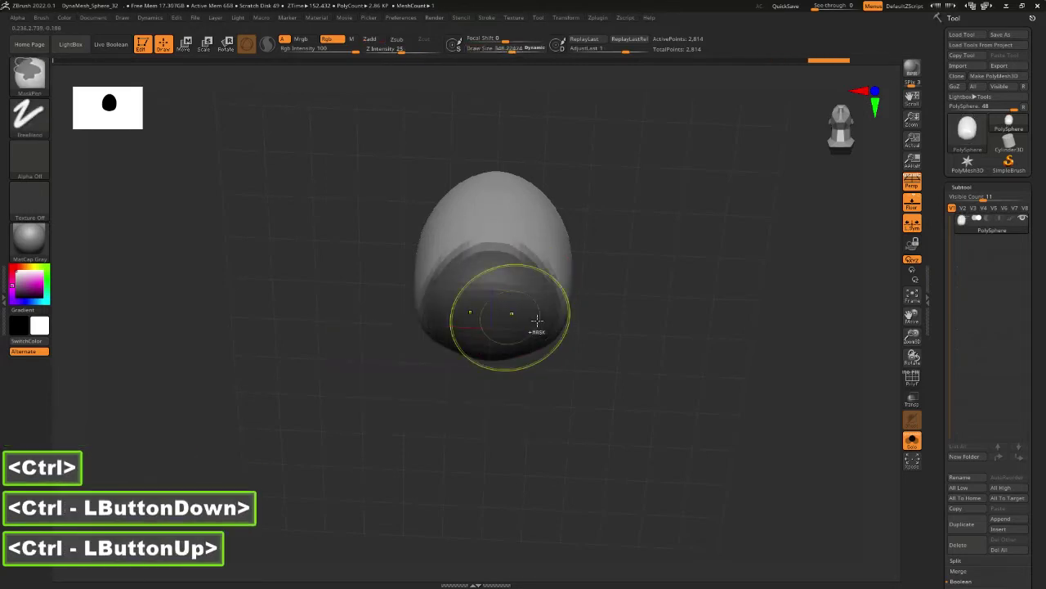
mouse_move(605, 368)
mouse_down()
mouse_move(649, 391)
mouse_move(646, 416)
mouse_move(665, 388)
mouse_up()
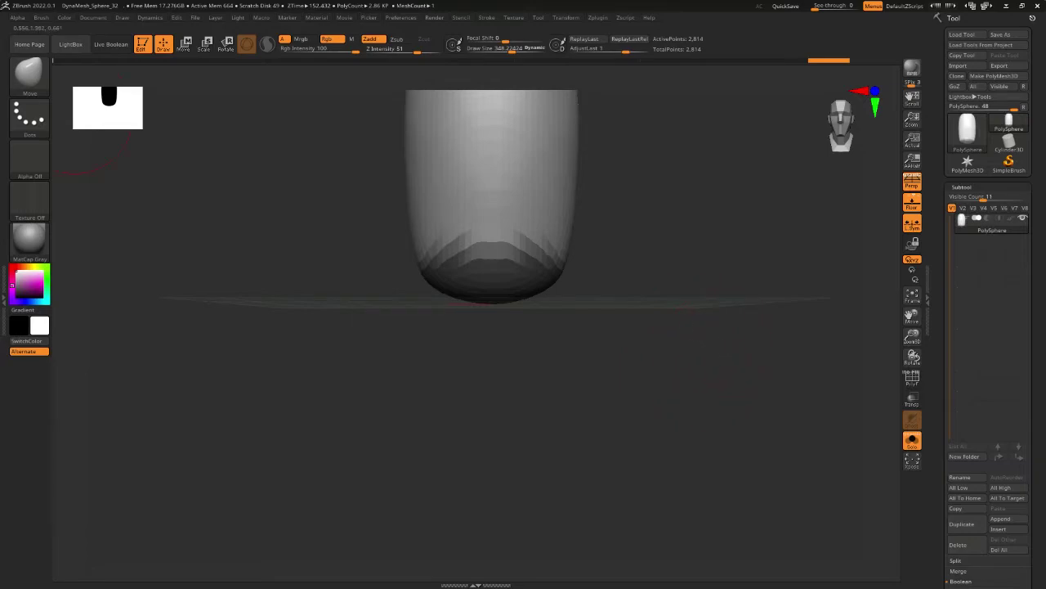
drag(0, 172, 0, 90)
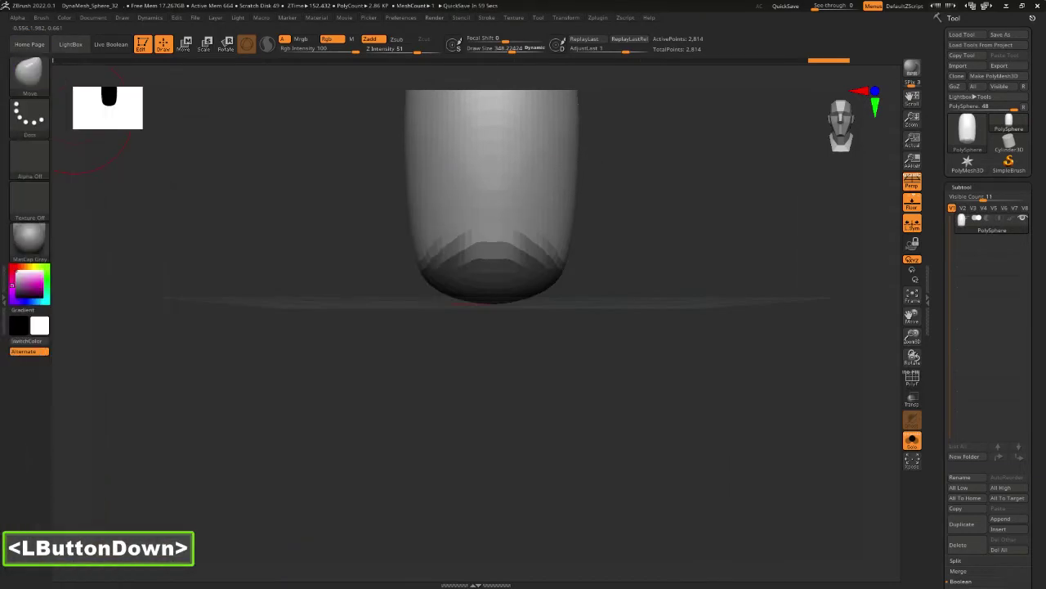
shift+drag(593, 318, 653, 339)
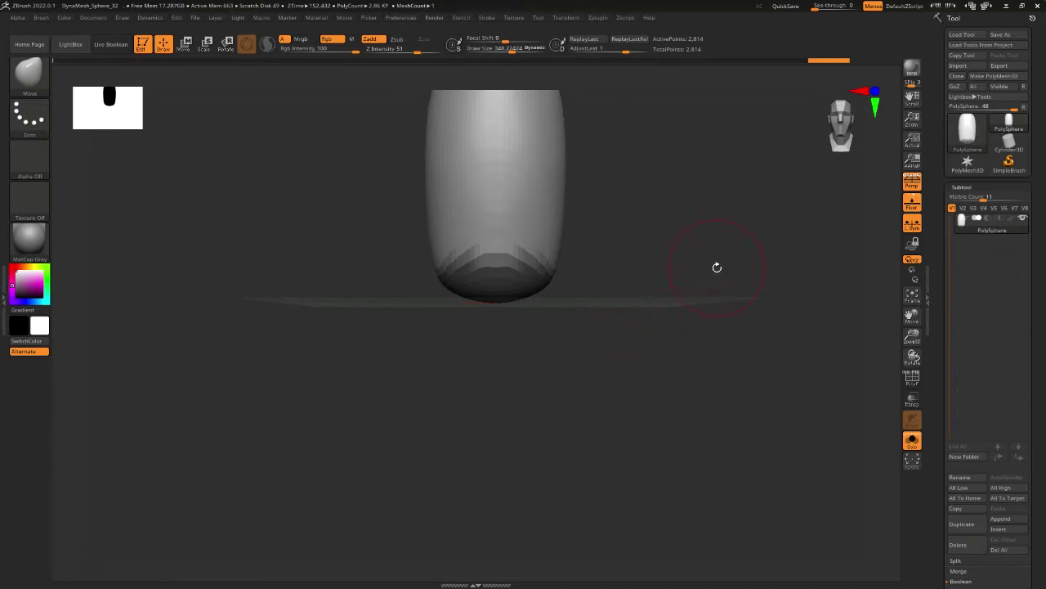
Invert the mask and pull the unmasked bottom end down into a lower leg, using a draw size of about 763.
key(ctrl)
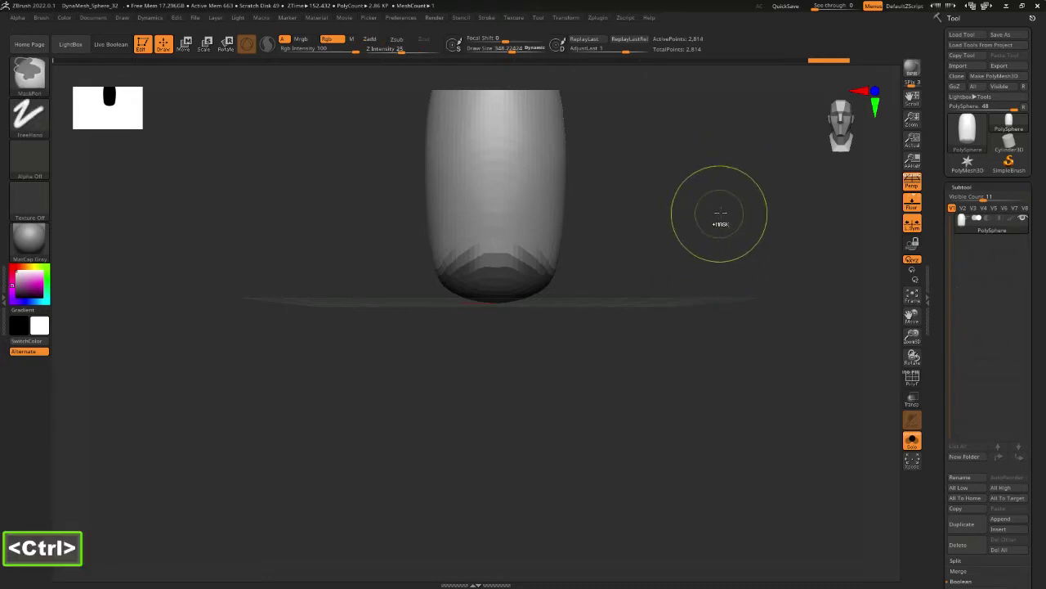
ctrl+click(720, 212)
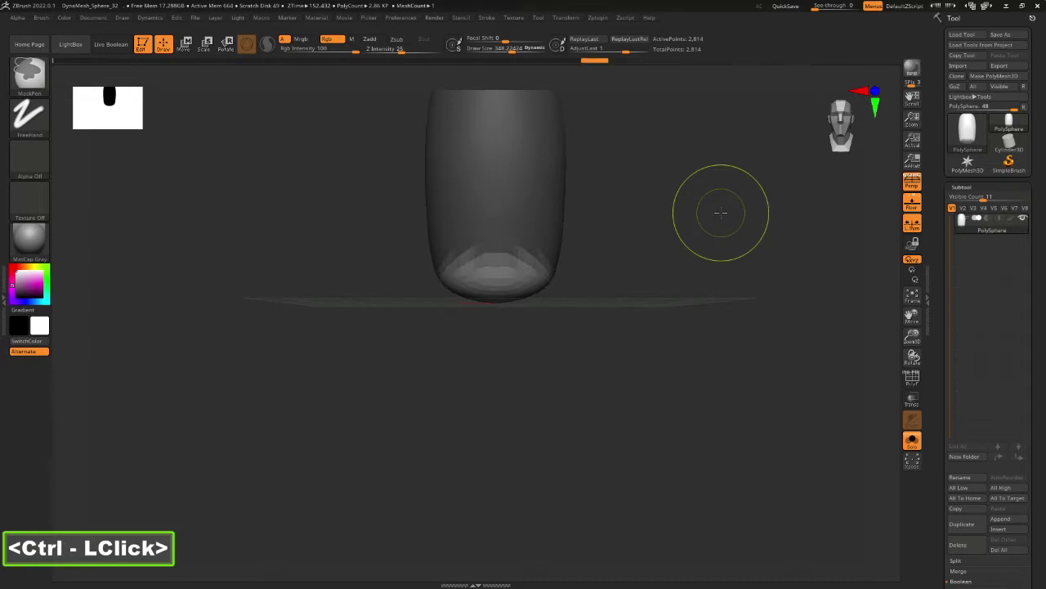
alt+drag(708, 204, 699, 240)
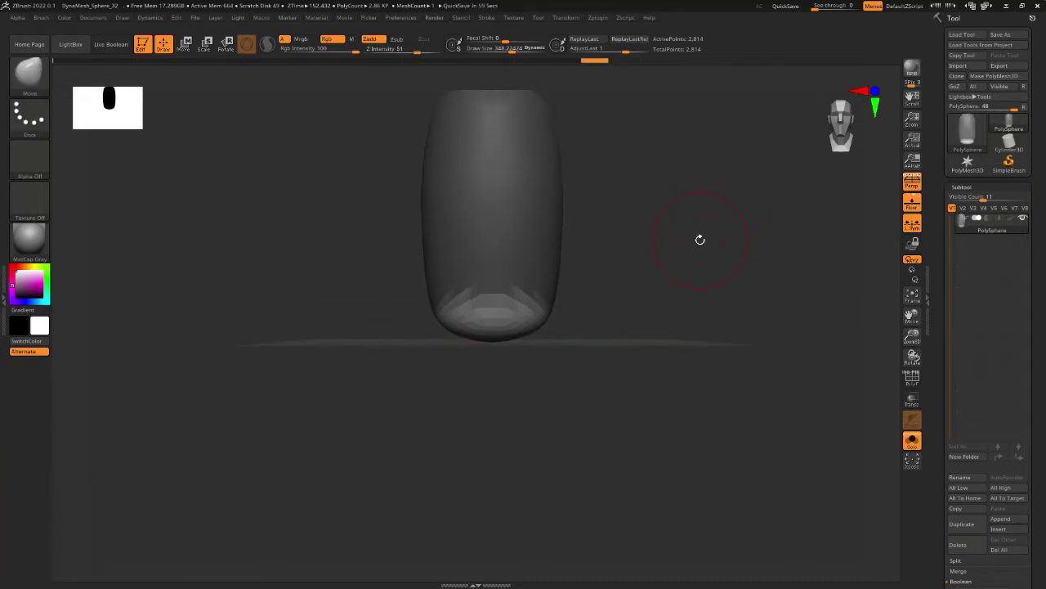
mouse_move(645, 297)
alt+mouse_down()
mouse_move(628, 280)
mouse_move(511, 283)
mouse_move(483, 437)
mouse_move(499, 507)
mouse_move(518, 496)
mouse_move(512, 447)
alt+mouse_up()
alt+click(628, 281)
key(space)
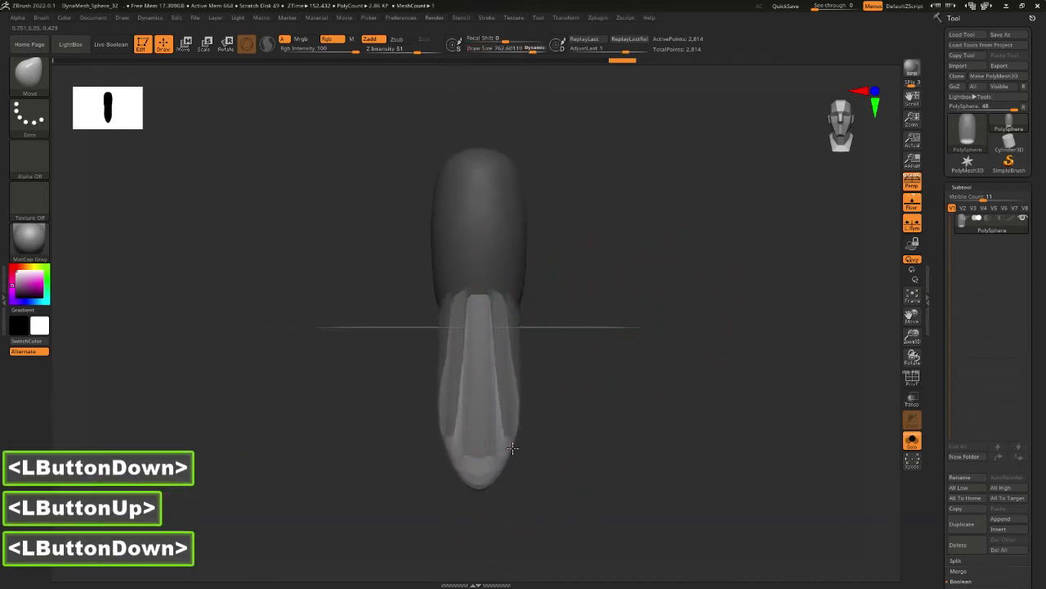
Shape the lower leg and its bottom end from the side view with the Move brush, checking it from the front.
mouse_move(578, 447)
mouse_down()
mouse_move(537, 433)
mouse_move(545, 490)
mouse_up()
click(140, 360)
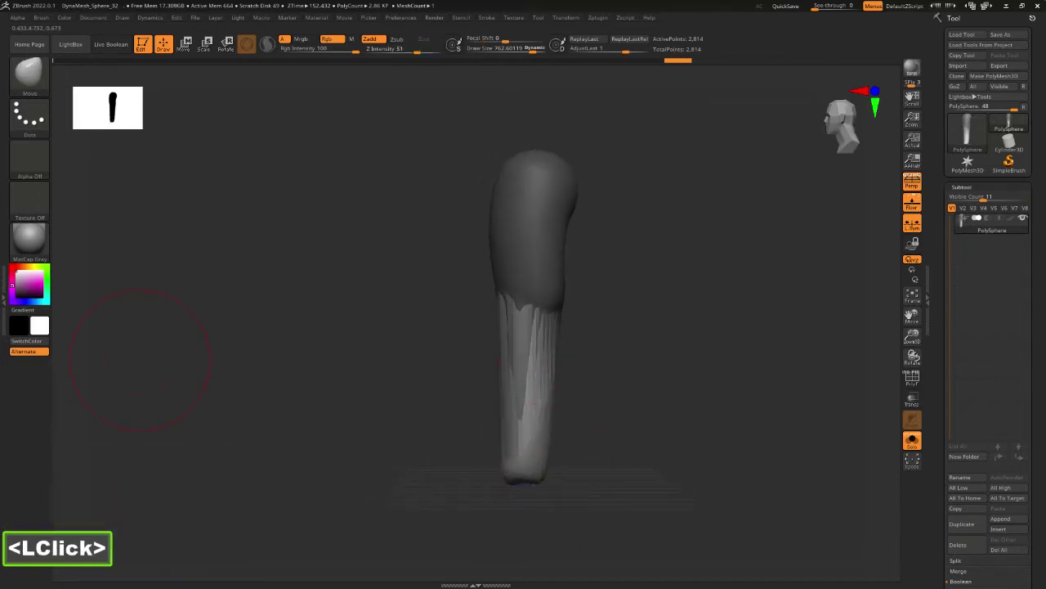
scroll(140, 360, down, 2)
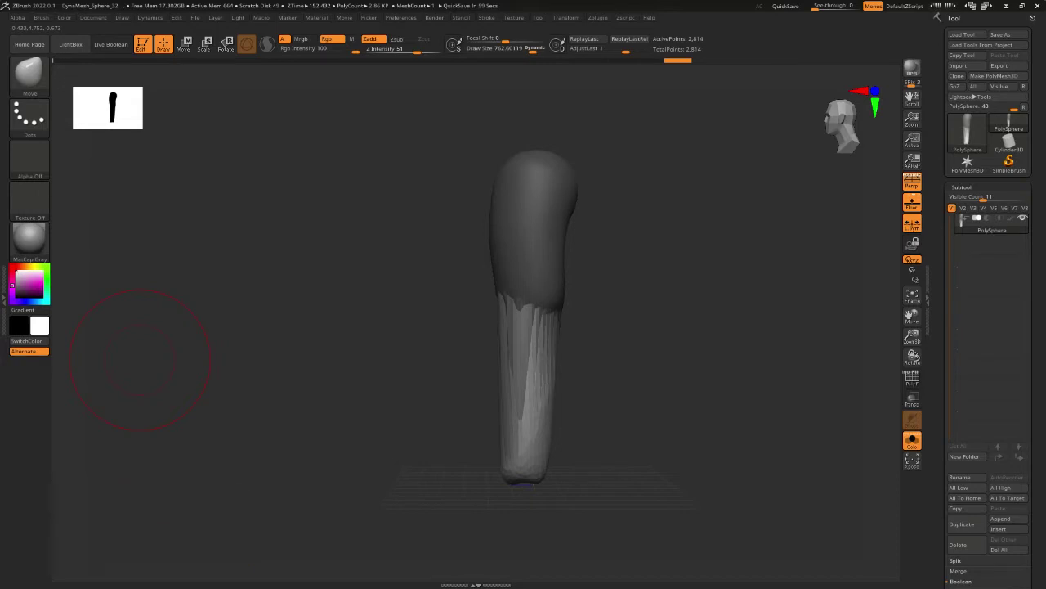
drag(140, 360, 139, 360)
click(140, 360)
drag(589, 399, 631, 366)
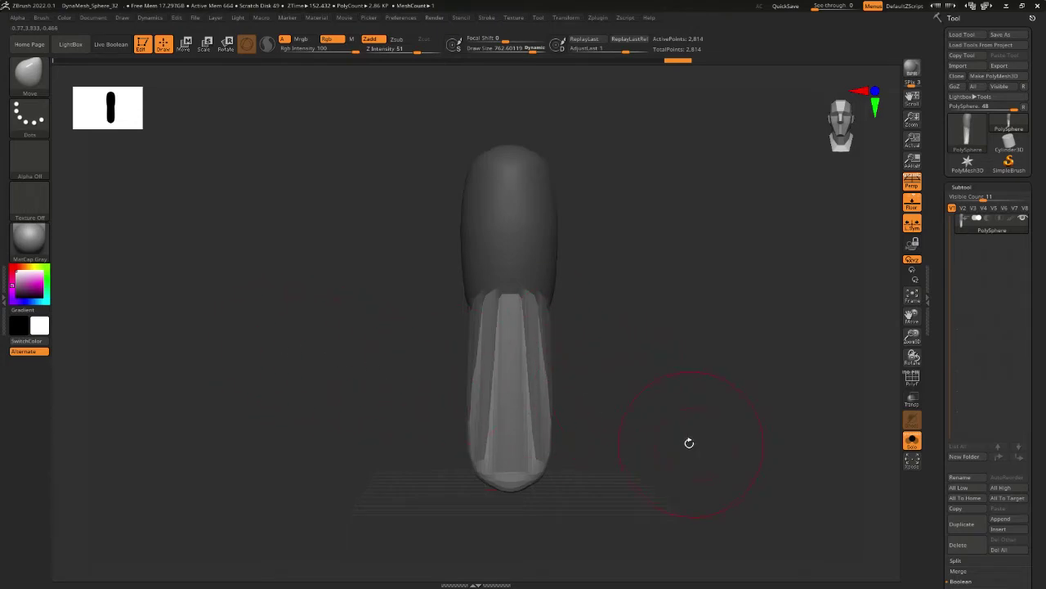
Switch to Discord and maximize the window to check the participant's stretched lower leg in their stream.
drag(0, 39, 624, 205)
double_click(624, 206)
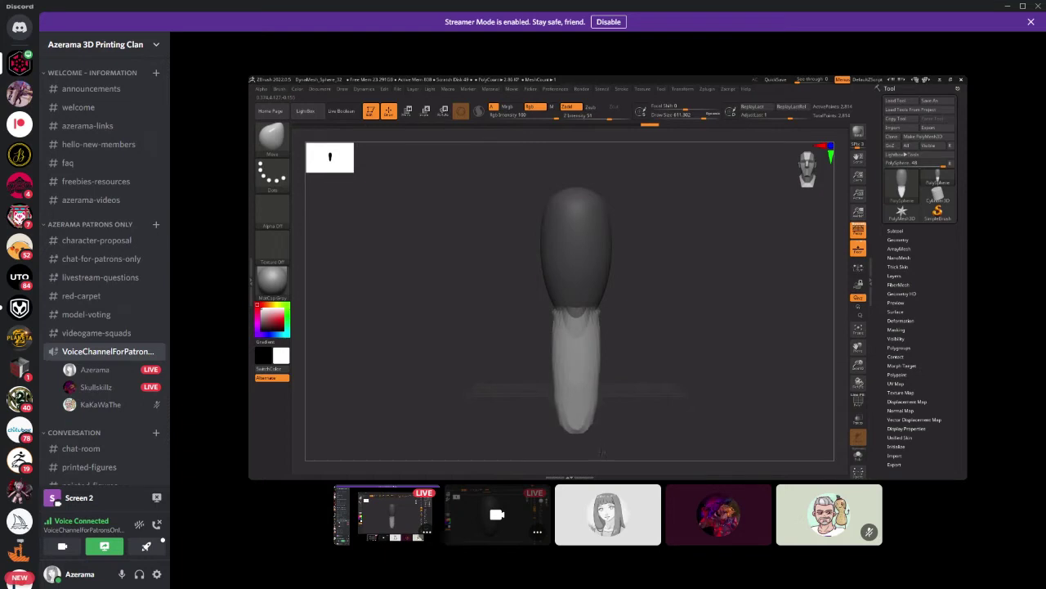
mouse_move(614, 367)
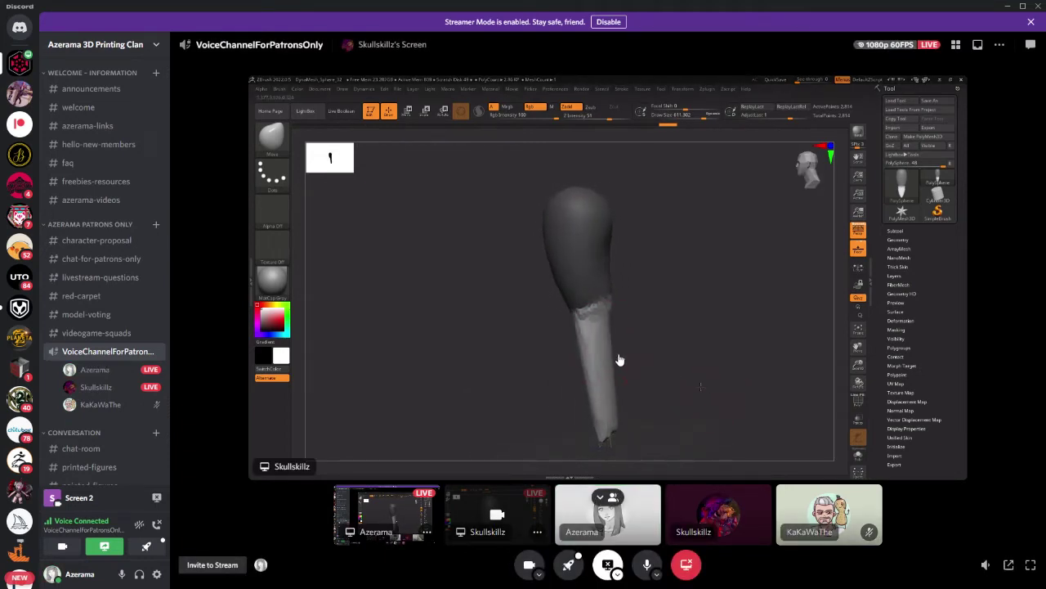
Switch back to ZBrush and refine the calf bulge and the bottom end of the lower leg from the side with the Move brush.
drag(598, 9, 0, 73)
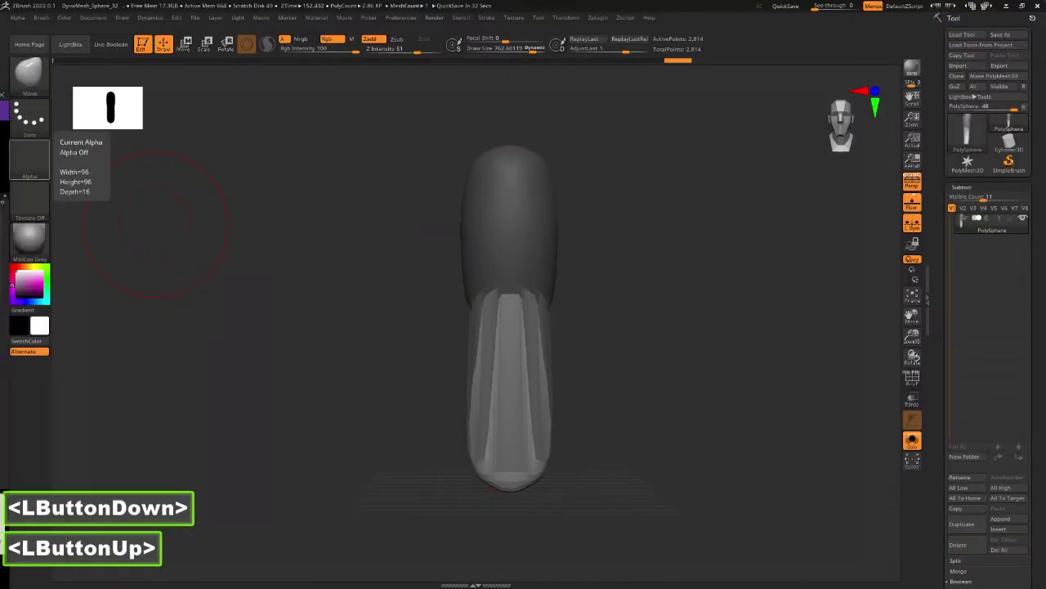
double_click(614, 315)
mouse_move(614, 315)
shift+mouse_down()
mouse_move(590, 354)
mouse_move(540, 357)
mouse_move(581, 359)
mouse_move(573, 355)
shift+mouse_up()
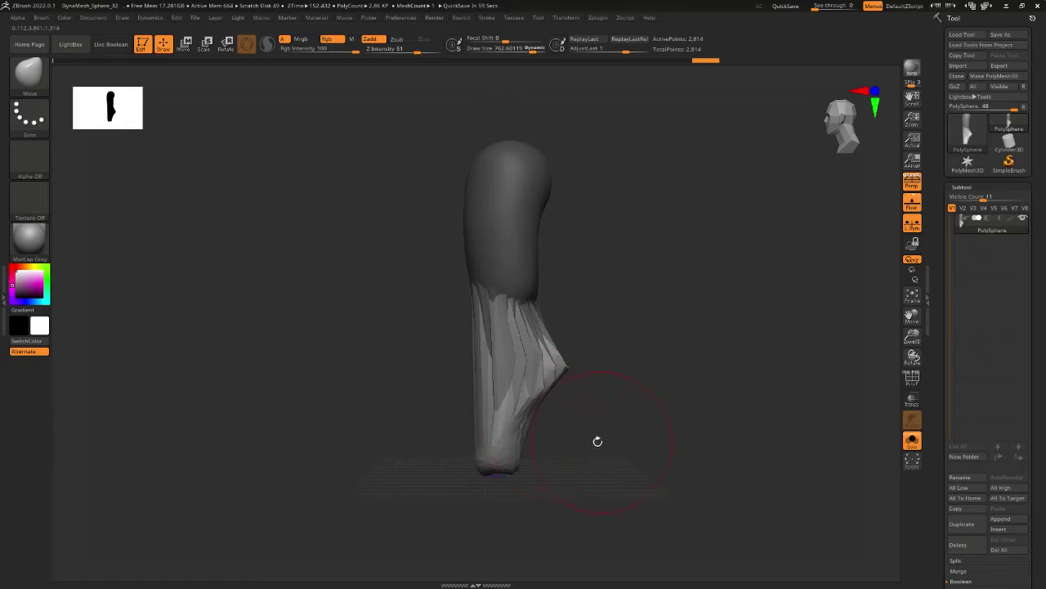
drag(597, 442, 614, 403)
drag(646, 368, 558, 368)
click(558, 373)
mouse_move(621, 388)
mouse_down()
mouse_move(691, 411)
mouse_move(572, 381)
mouse_move(542, 356)
mouse_move(587, 401)
mouse_move(588, 392)
mouse_up()
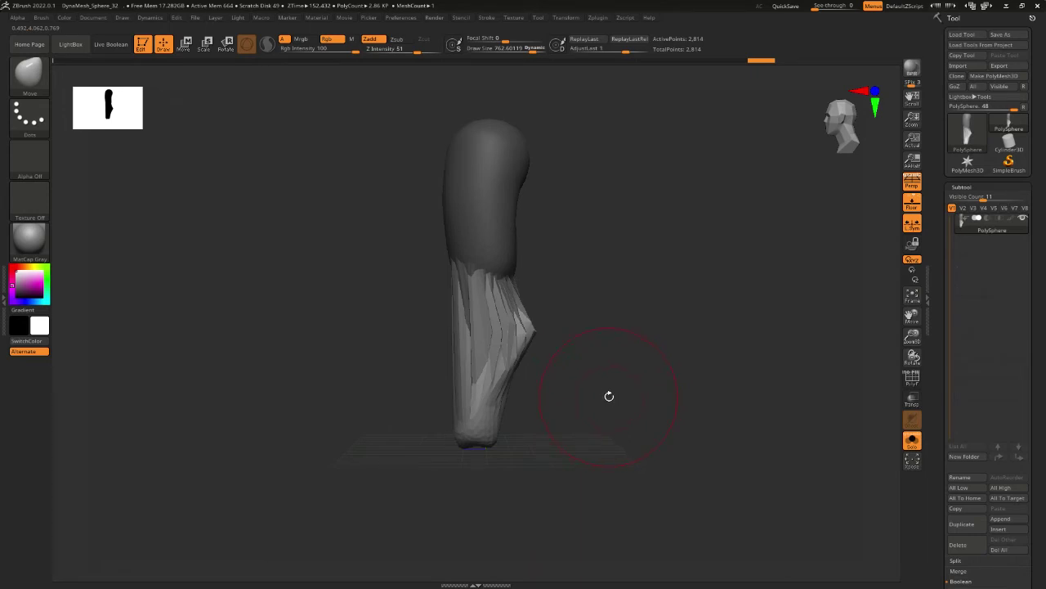
drag(529, 324, 516, 325)
drag(495, 400, 493, 421)
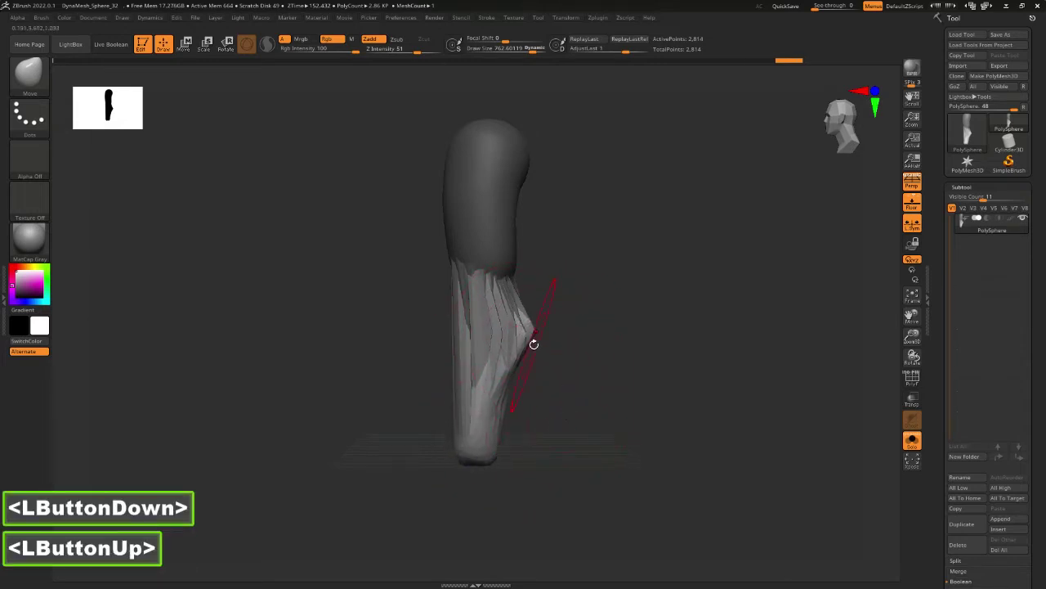
Clear the mask and try smoothing the stretched lower leg with a draw size of about 546, undoing each smoothing pass.
mouse_move(559, 374)
alt+mouse_down()
mouse_move(614, 398)
mouse_move(586, 420)
mouse_move(594, 325)
mouse_move(616, 327)
alt+mouse_up()
ctrl+click(570, 374)
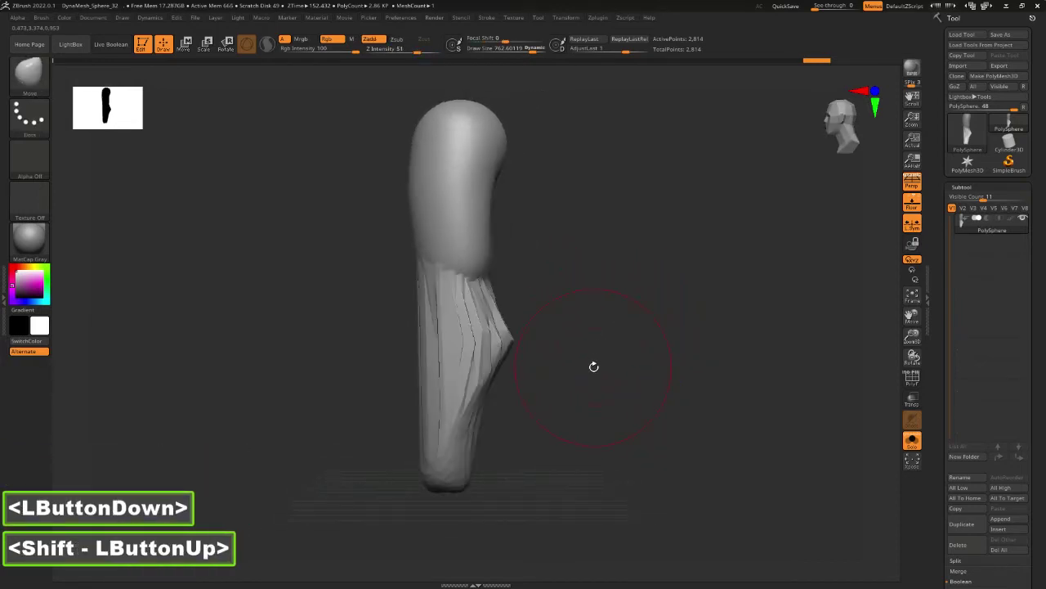
alt+drag(594, 366, 598, 367)
shift+drag(479, 327, 483, 334)
key(ctrl+z)
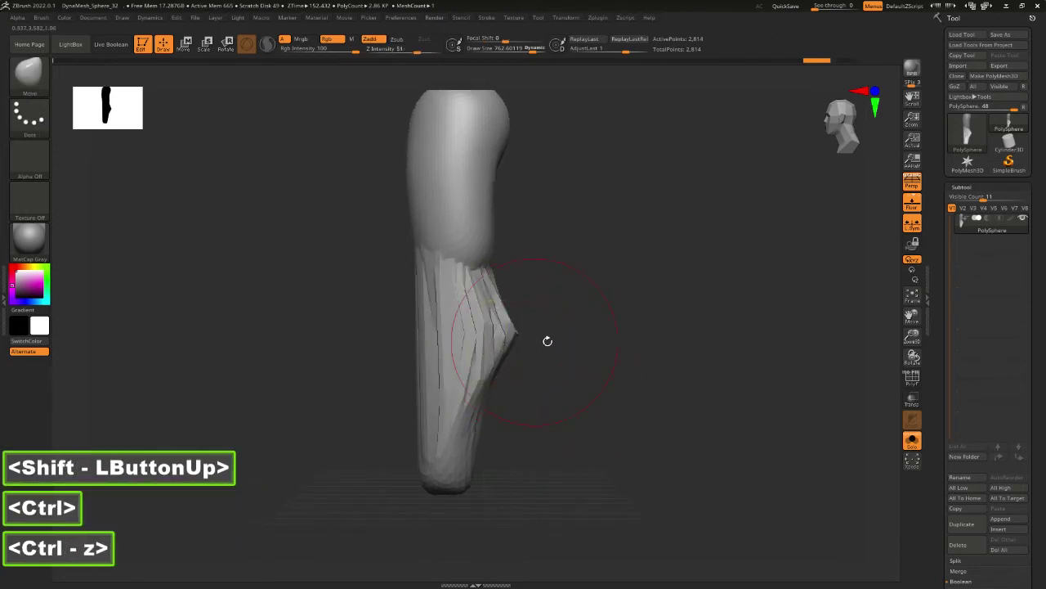
key(space)
drag(547, 341, 531, 341)
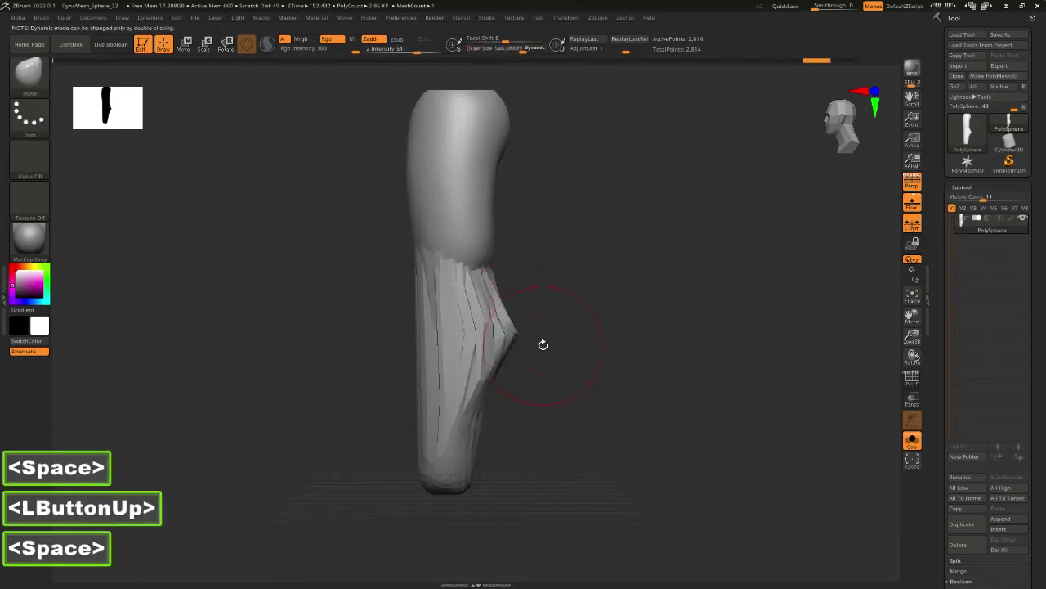
shift+drag(481, 311, 466, 338)
key(ctrl+z)
shift+click(449, 351)
key(ctrl+z)
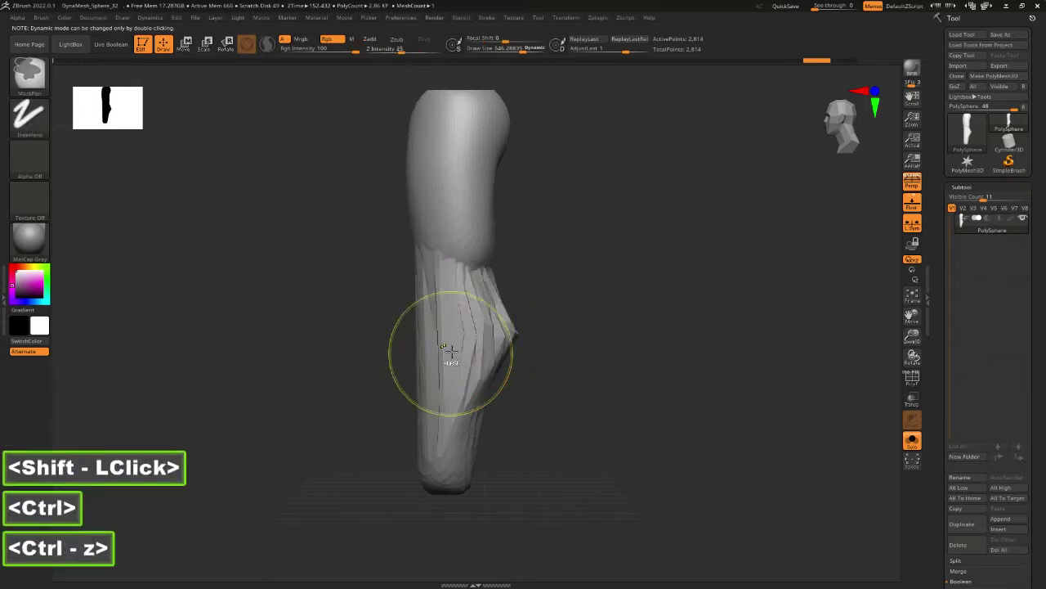
shift+drag(502, 327, 502, 336)
key(ctrl+z)
Push the area behind the knee and the calf inward from the side view with the Move brush.
drag(489, 292, 458, 293)
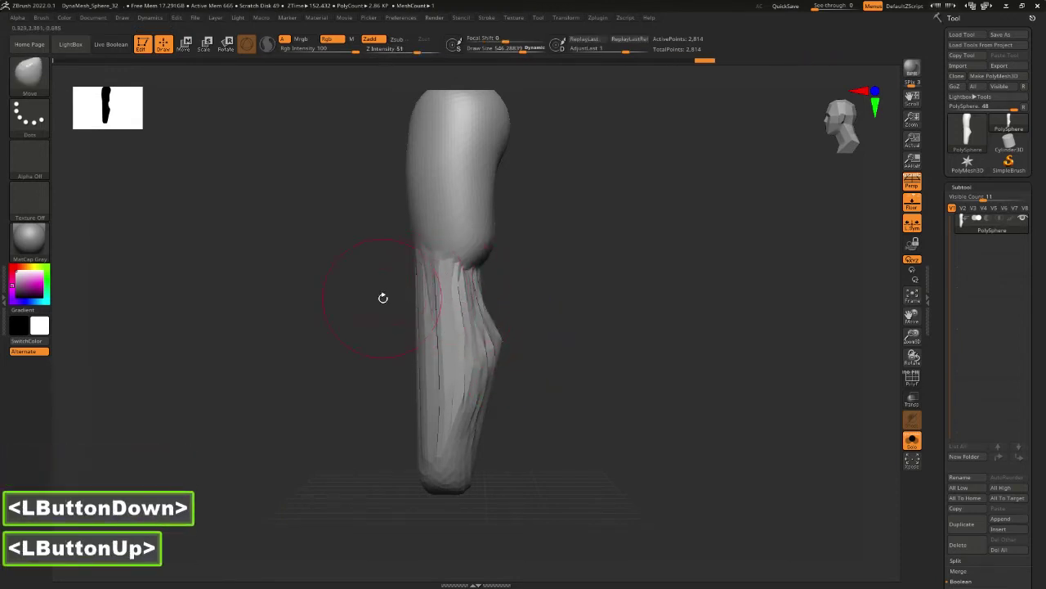
mouse_move(383, 298)
mouse_down()
mouse_move(412, 295)
mouse_move(412, 283)
mouse_up()
shift+drag(498, 307, 628, 343)
alt+click(540, 367)
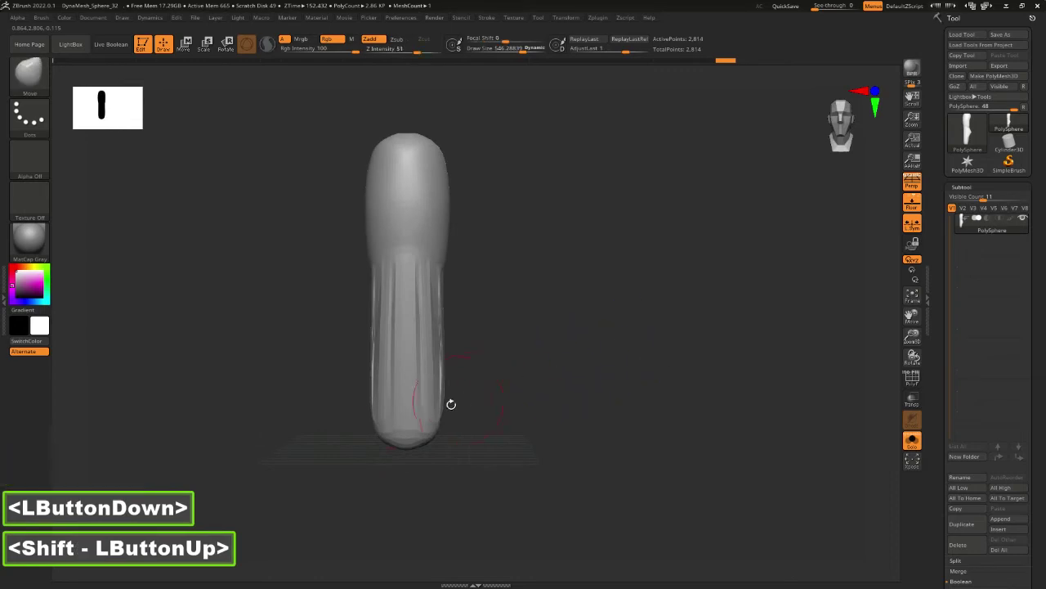
Enlarge the draw size to about 927 and try narrowing the ankle end of the leg from the front.
key(space)
drag(463, 419, 484, 421)
shift+drag(524, 386, 533, 392)
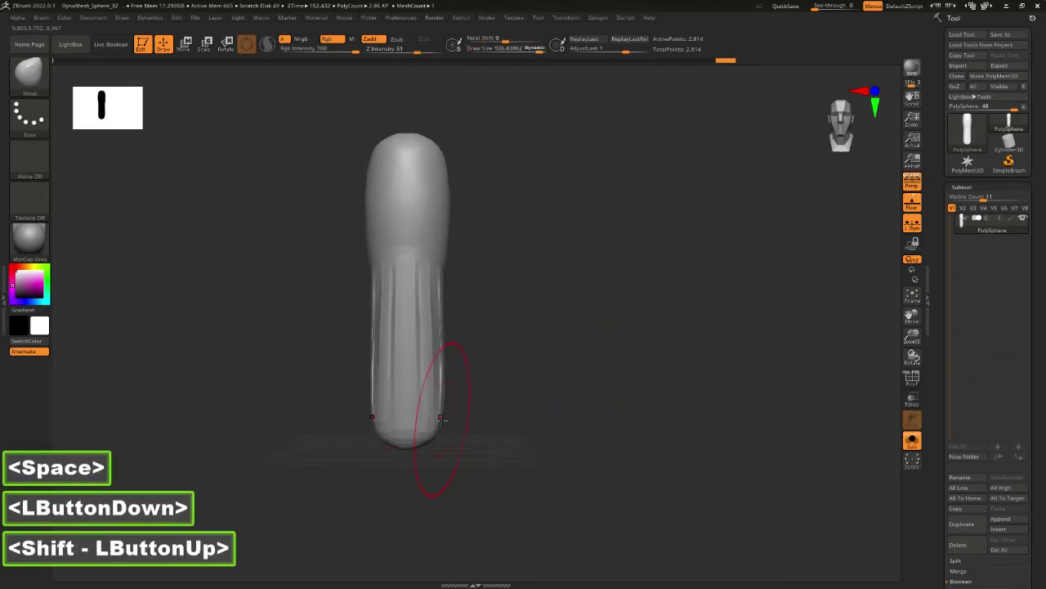
drag(444, 418, 431, 426)
drag(499, 392, 598, 382)
click(469, 318)
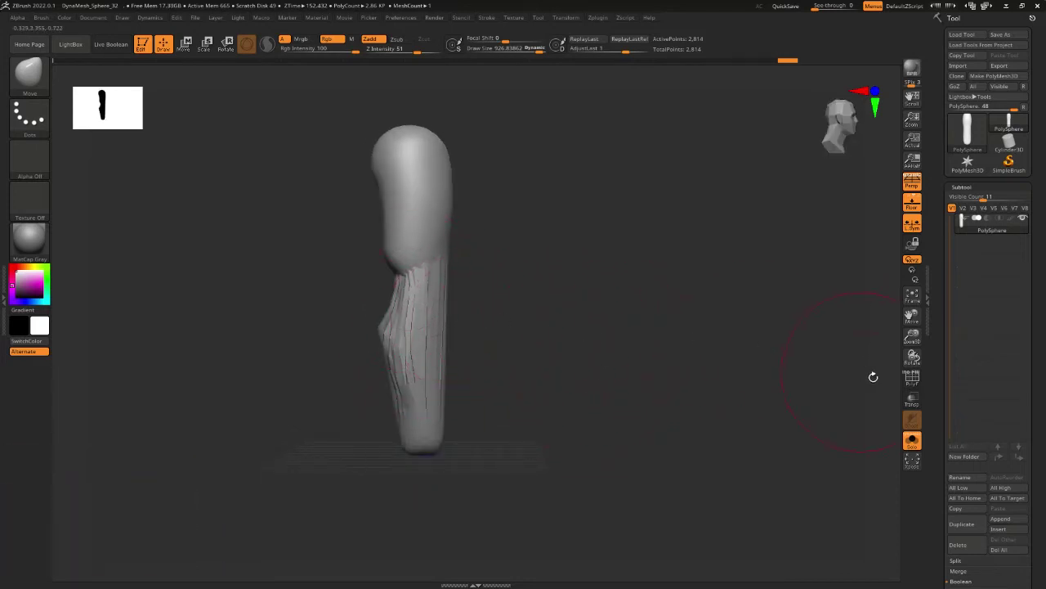
Expand the DynaMesh settings within the tool's Geometry options.
drag(930, 380, 875, 298)
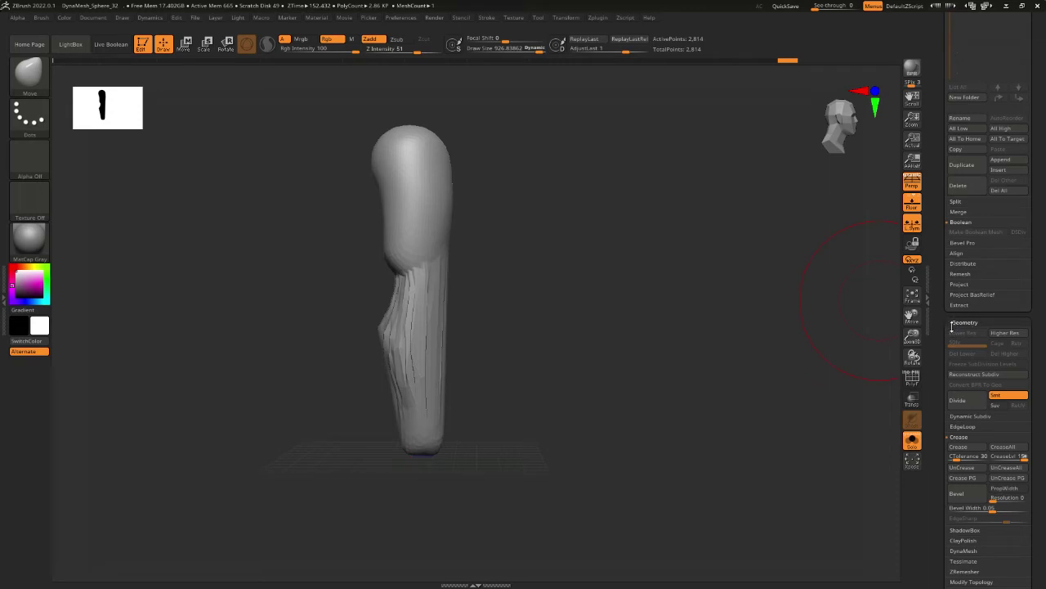
drag(943, 353, 942, 309)
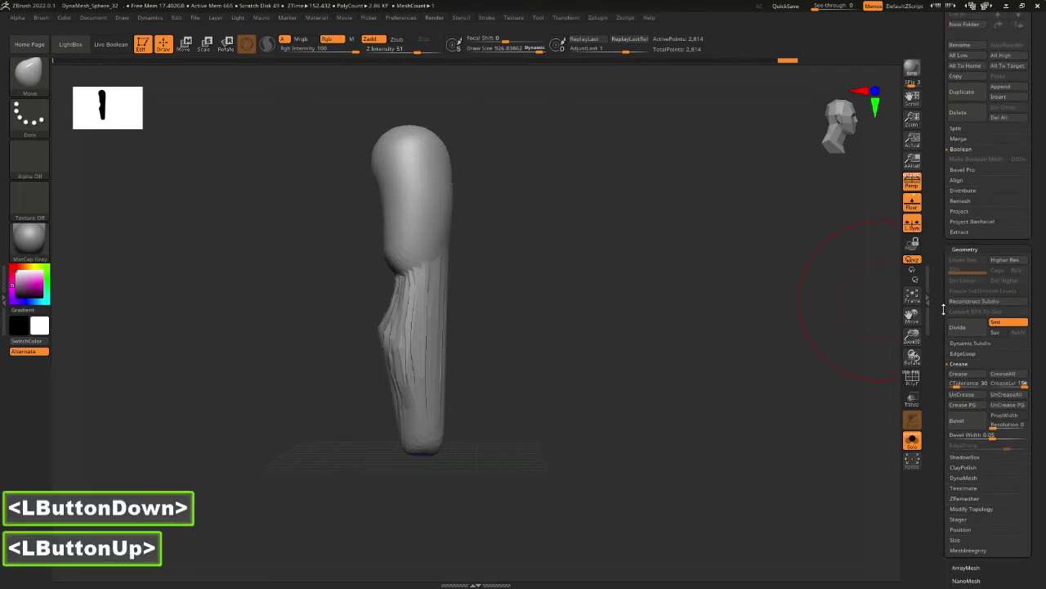
click(963, 477)
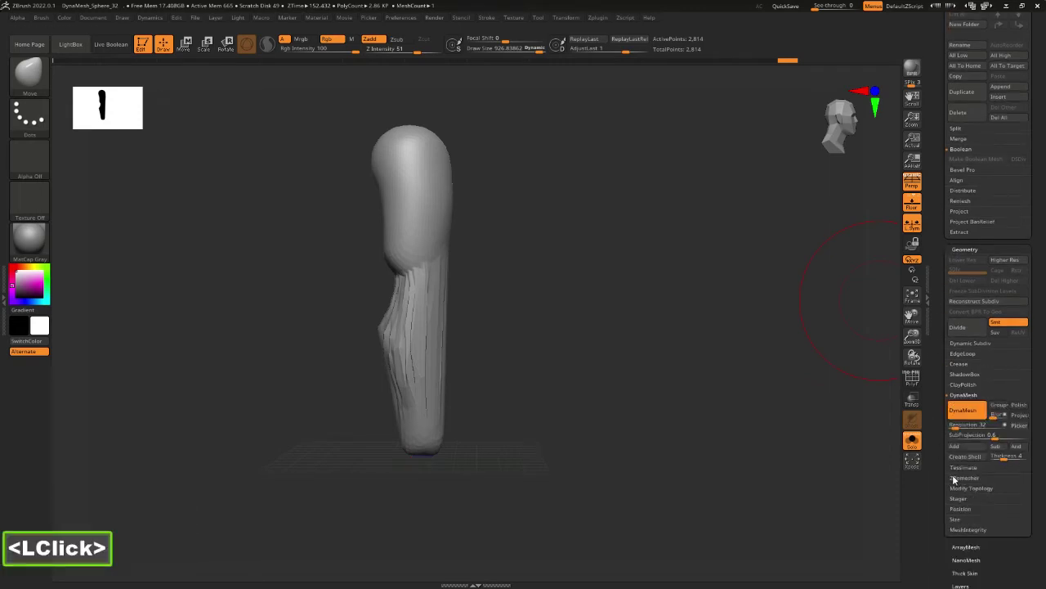
Remesh the leg with DynaMesh at resolution 32.
click(967, 392)
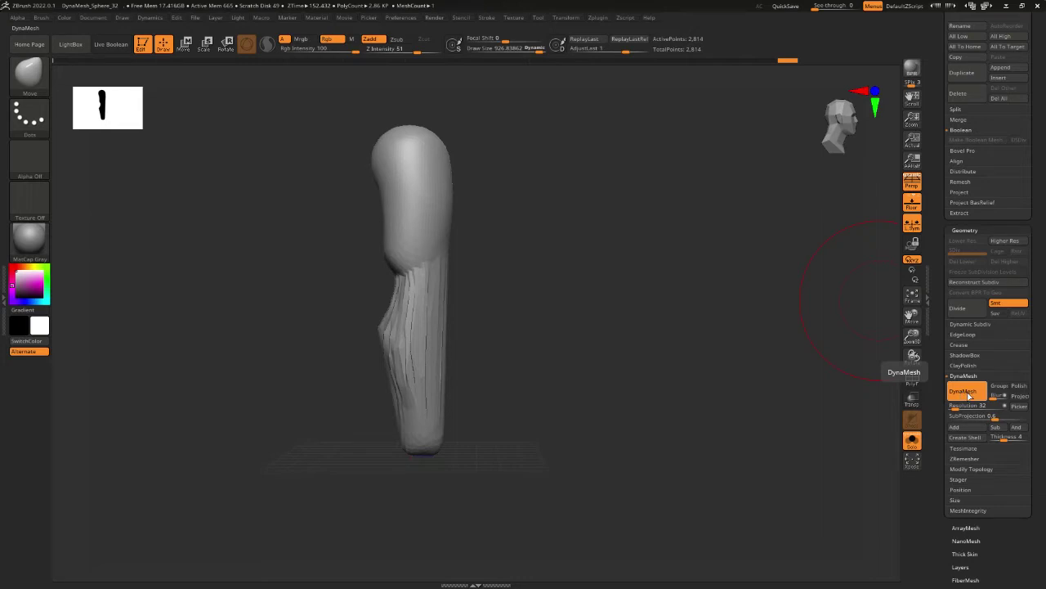
click(969, 395)
click(970, 395)
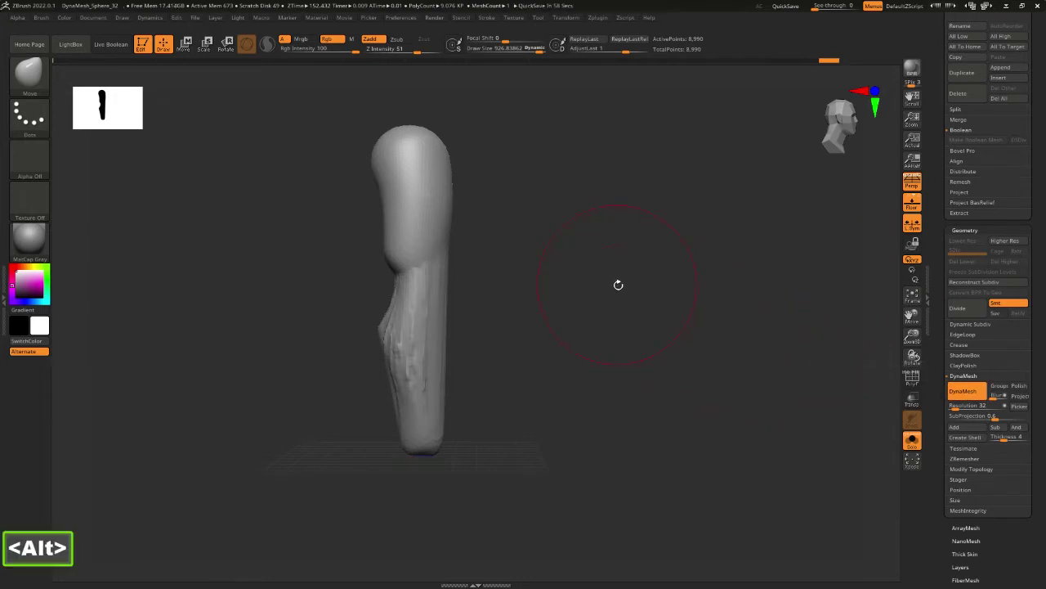
Undo the DynaMesh and the preceding sculpting edits back to the stretched lower leg with the thigh masked.
alt+drag(618, 283, 673, 307)
click(676, 303)
key(ctrl+z)
key(ctrl+z)
key(ctrl+z)
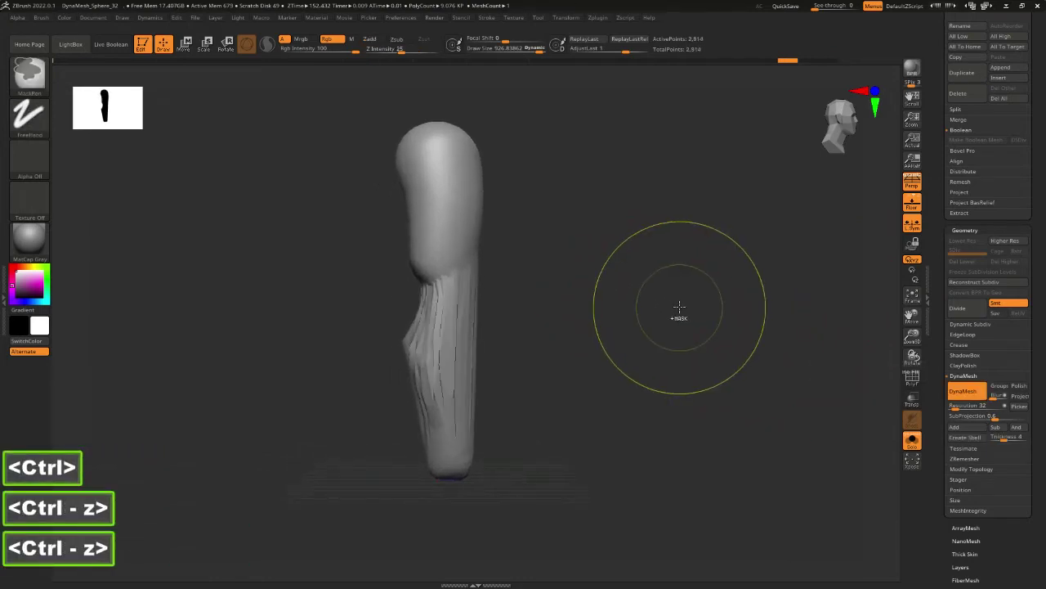
key(ctrl+z)
key(ctrl+z)
key(ctrl+z)
key(ctrl+z)
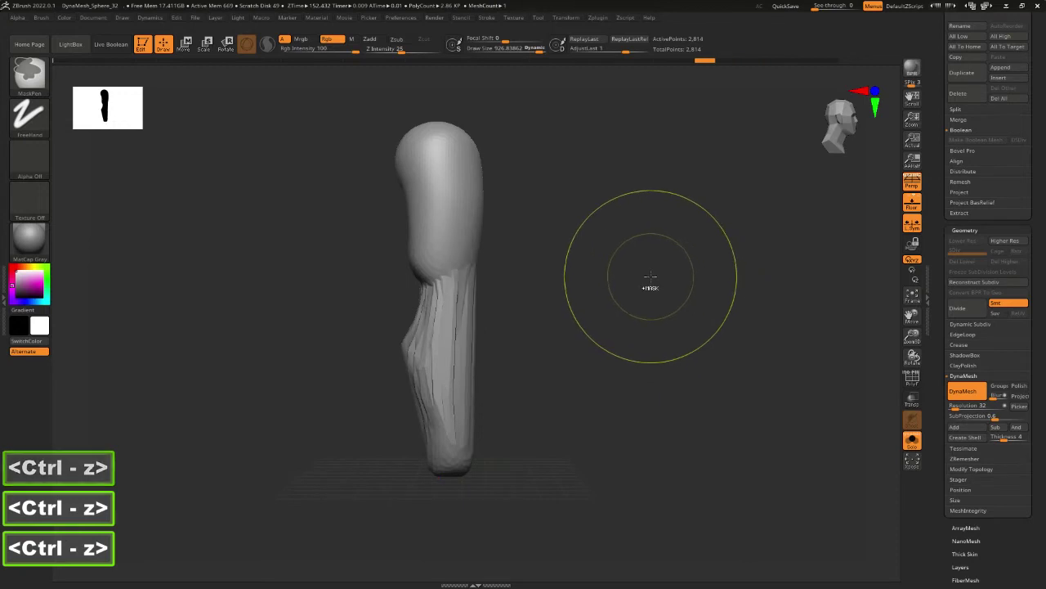
key(ctrl+z)
key(ctrl+z)
key(ctrl+z)
key(ctrl+z)
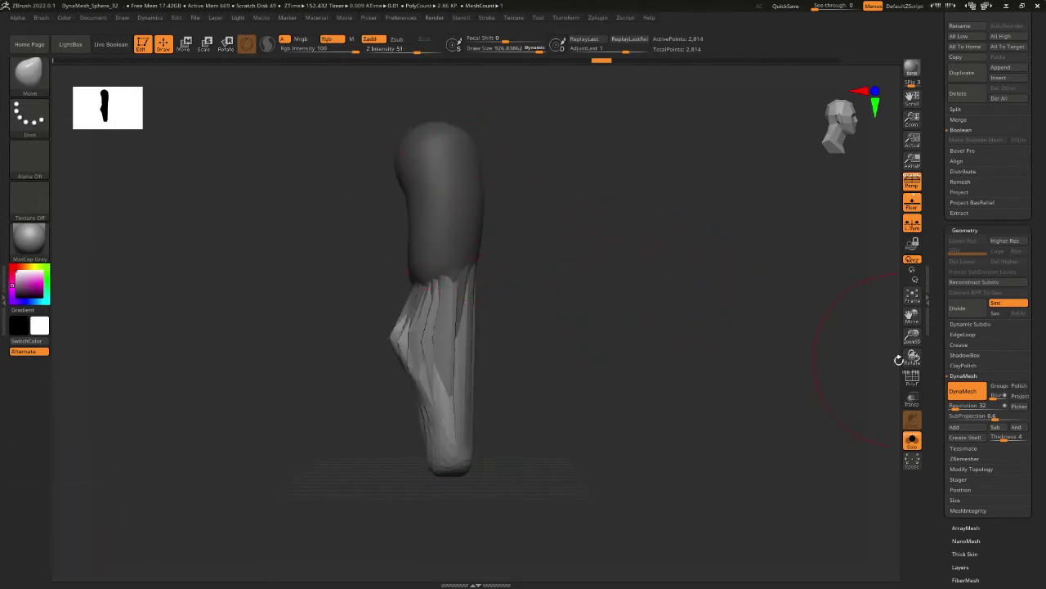
Turn DynaMesh off, clear the thigh mask, and apply DynaMesh again at resolution 32.
double_click(955, 393)
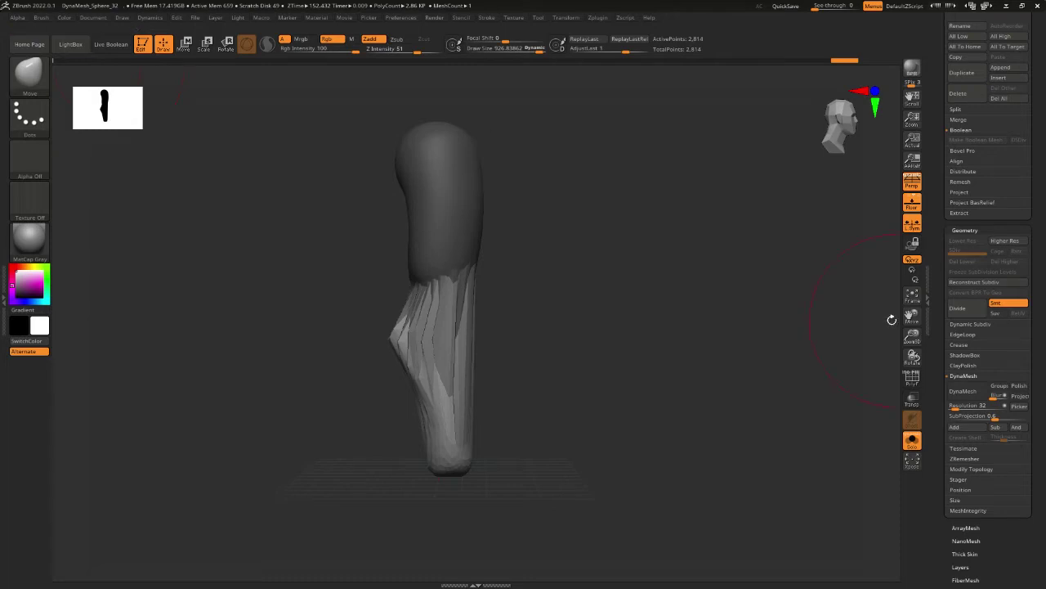
ctrl+click(683, 304)
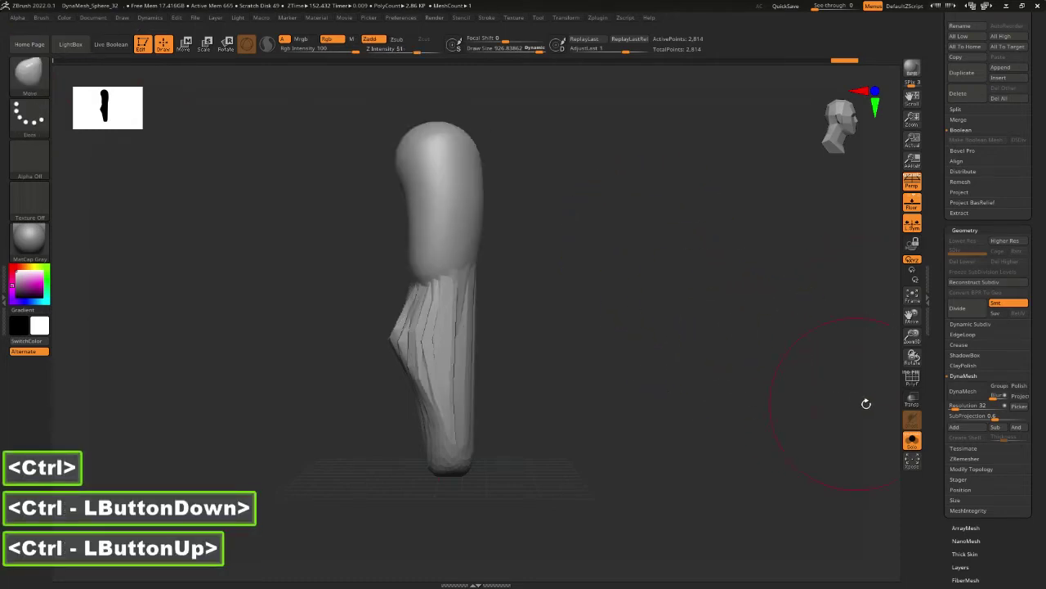
click(969, 394)
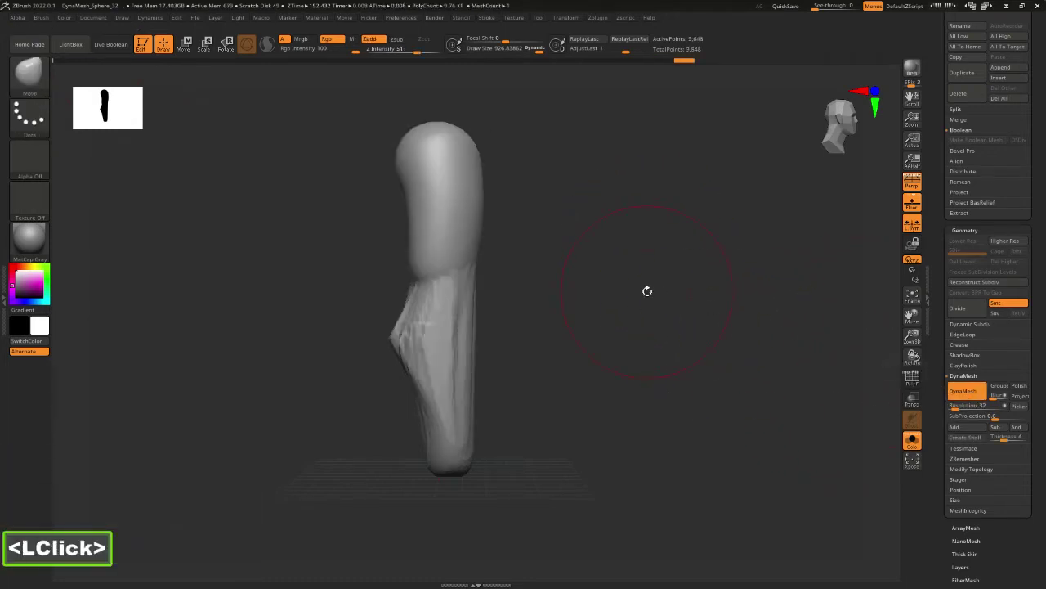
Smooth the calf, knee transition and lower leg from the side and front with a draw size of about 580.
key(space)
drag(583, 317, 569, 318)
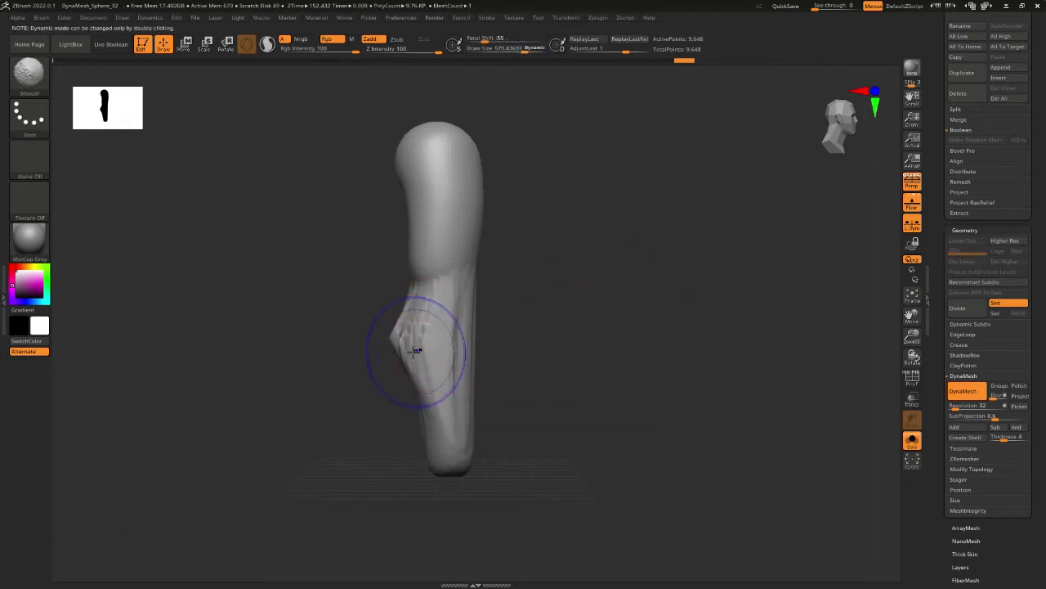
mouse_move(414, 350)
shift+mouse_down()
mouse_move(396, 343)
mouse_move(417, 347)
mouse_move(431, 376)
shift+mouse_up()
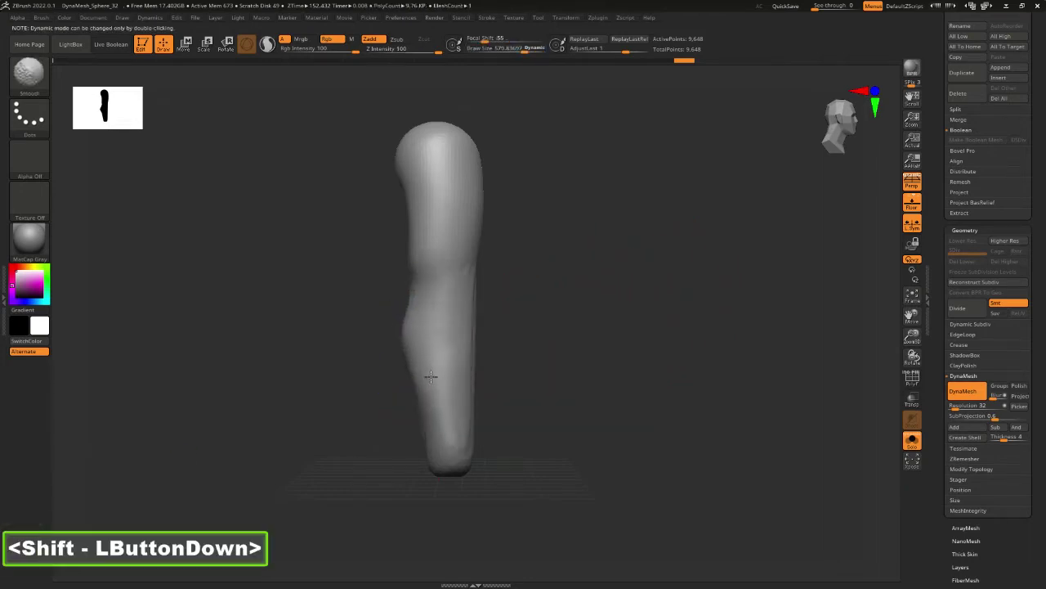
shift+drag(417, 335, 415, 327)
drag(625, 347, 523, 347)
mouse_move(384, 279)
shift+mouse_down()
mouse_move(372, 245)
mouse_move(369, 264)
shift+mouse_up()
shift+drag(363, 318, 367, 470)
drag(516, 425, 416, 425)
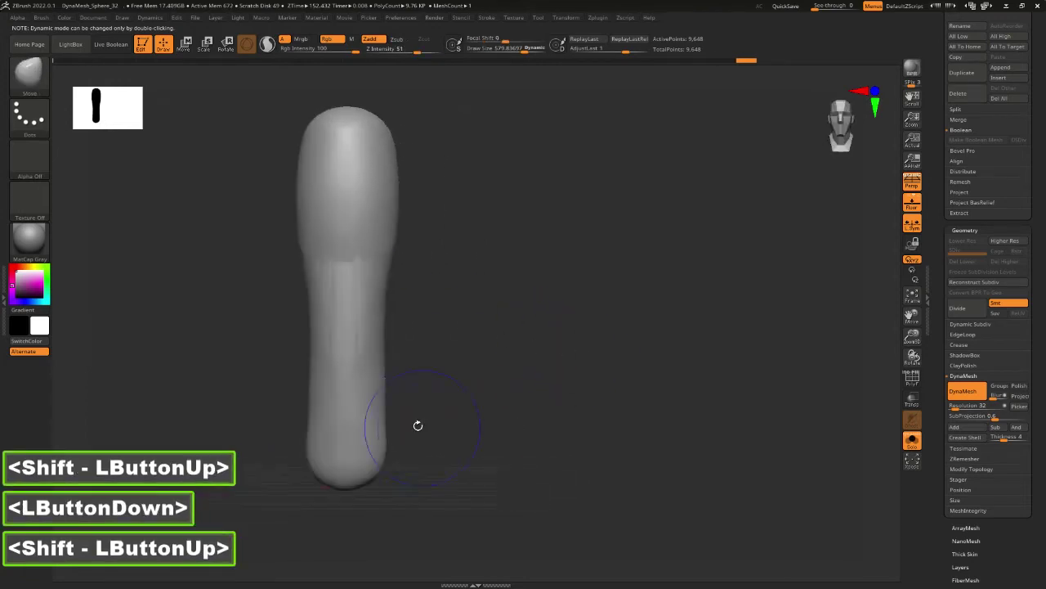
shift+drag(343, 394, 338, 275)
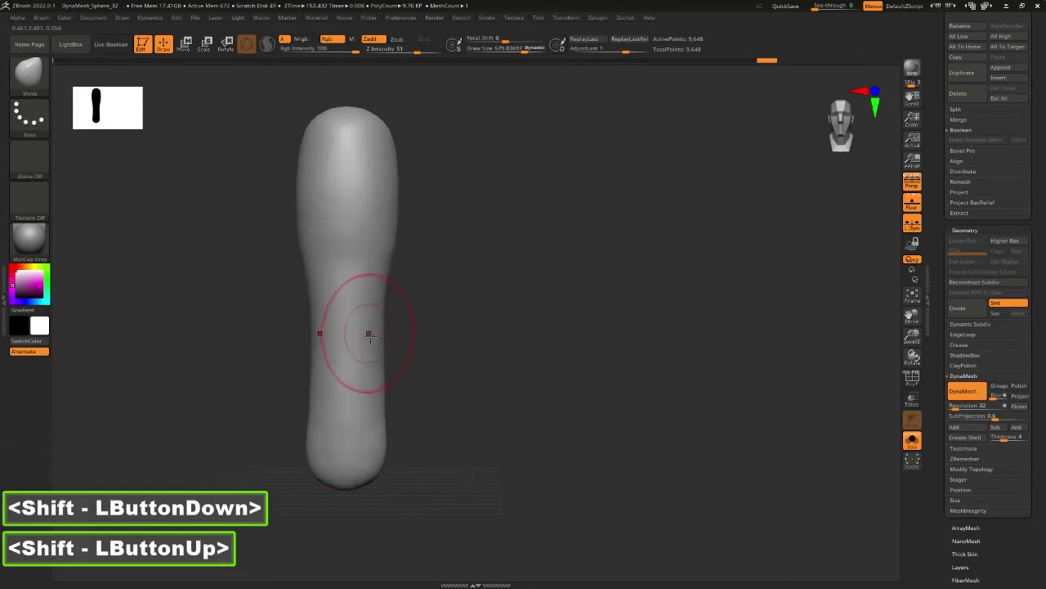
Shape the sides of the lower leg from the front with the Move brush and taper it toward the ankle.
mouse_move(368, 334)
mouse_down()
mouse_move(442, 374)
mouse_move(385, 368)
mouse_up()
mouse_move(458, 368)
mouse_down()
mouse_move(485, 338)
mouse_move(572, 345)
mouse_up()
key(alt)
mouse_move(409, 467)
shift+mouse_down()
mouse_move(420, 474)
mouse_move(415, 488)
shift+mouse_up()
alt+drag(481, 474, 535, 422)
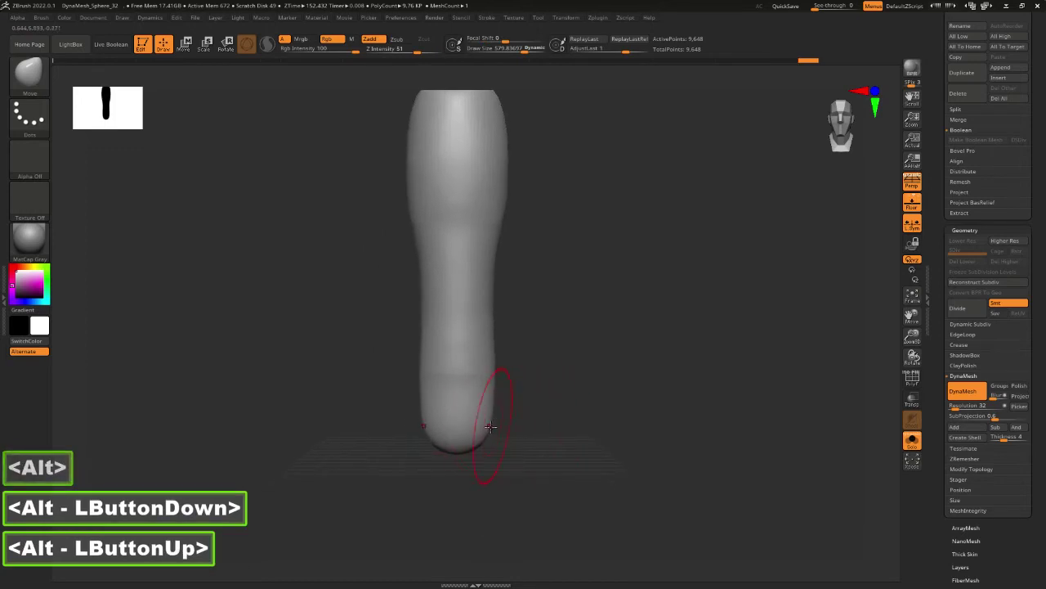
mouse_move(488, 428)
mouse_down()
mouse_move(467, 420)
mouse_move(451, 381)
mouse_move(487, 406)
mouse_up()
Smooth the side contour of the lower leg from the knee down to the ankle.
drag(549, 409, 605, 413)
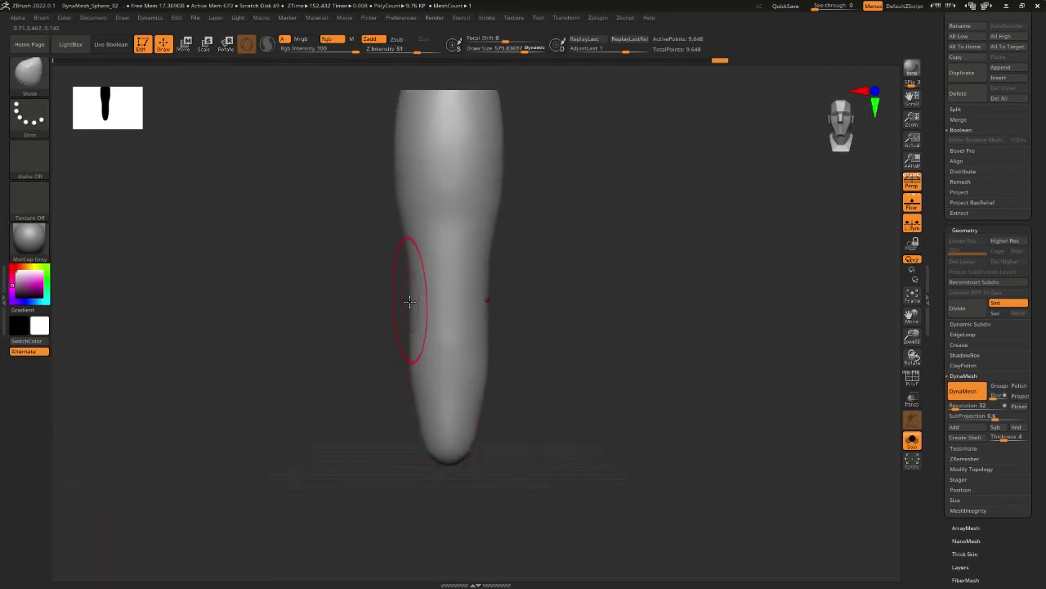
shift+drag(413, 376, 415, 388)
shift+drag(425, 433, 428, 440)
shift+drag(414, 335, 399, 299)
Adjust the ankle end and the hollow behind the knee from the side view with the Move brush.
mouse_move(525, 327)
mouse_down()
mouse_move(457, 309)
mouse_move(461, 299)
mouse_up()
alt+drag(498, 281, 500, 300)
drag(429, 461, 442, 472)
drag(426, 458, 427, 463)
alt+drag(519, 427, 533, 451)
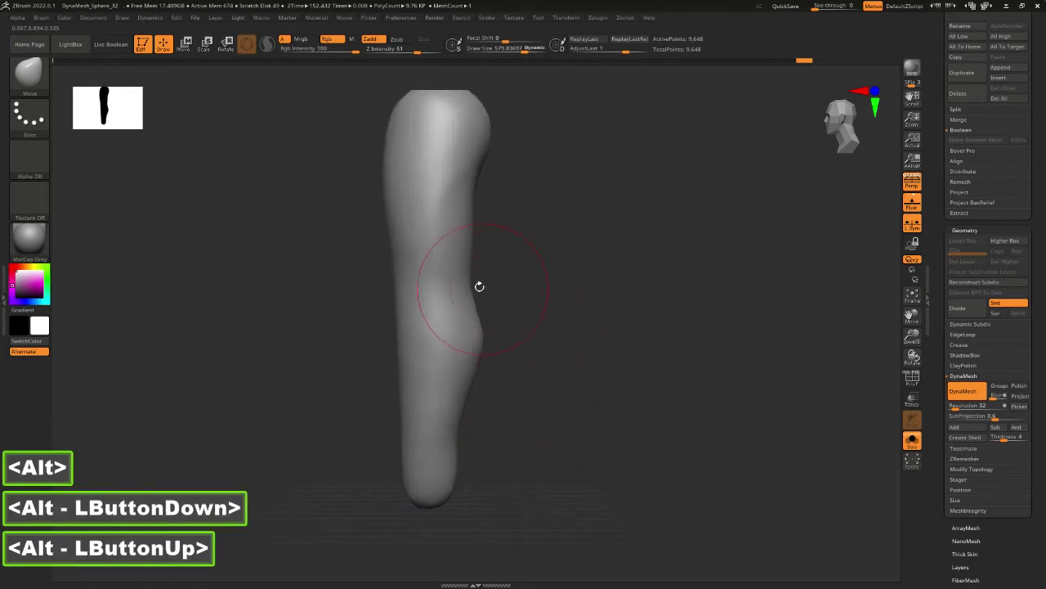
drag(478, 278, 470, 277)
mouse_move(529, 319)
alt+mouse_down()
mouse_move(528, 304)
mouse_move(525, 338)
alt+mouse_up()
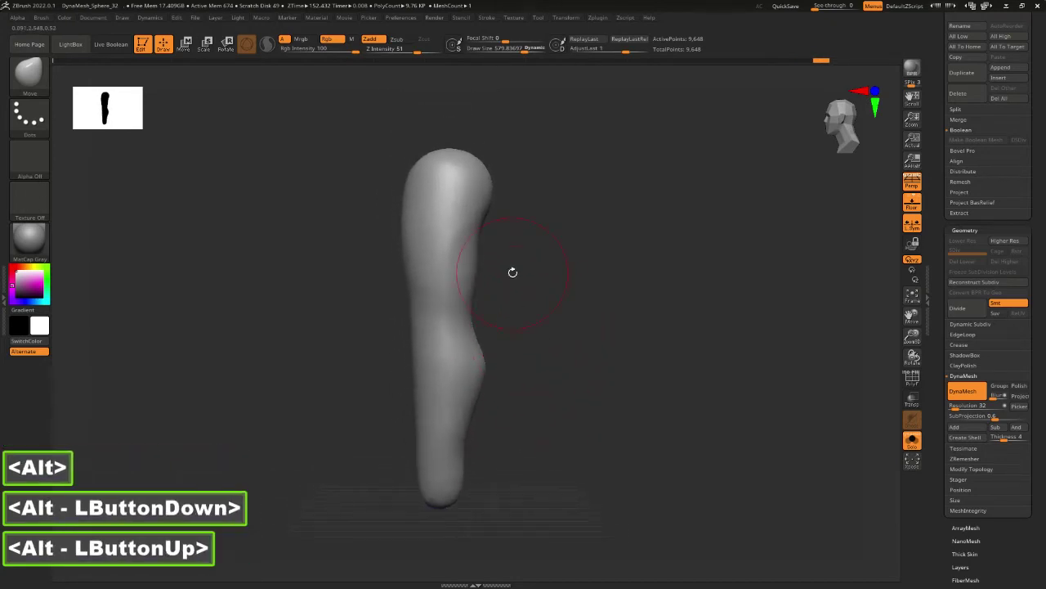
Increase the draw size to about 842 and reshape the top and back of the upper thigh.
key(space)
drag(499, 199, 510, 204)
mouse_move(477, 166)
mouse_down()
mouse_move(435, 148)
mouse_move(484, 154)
mouse_move(486, 186)
mouse_up()
click(451, 159)
alt+drag(564, 233, 597, 237)
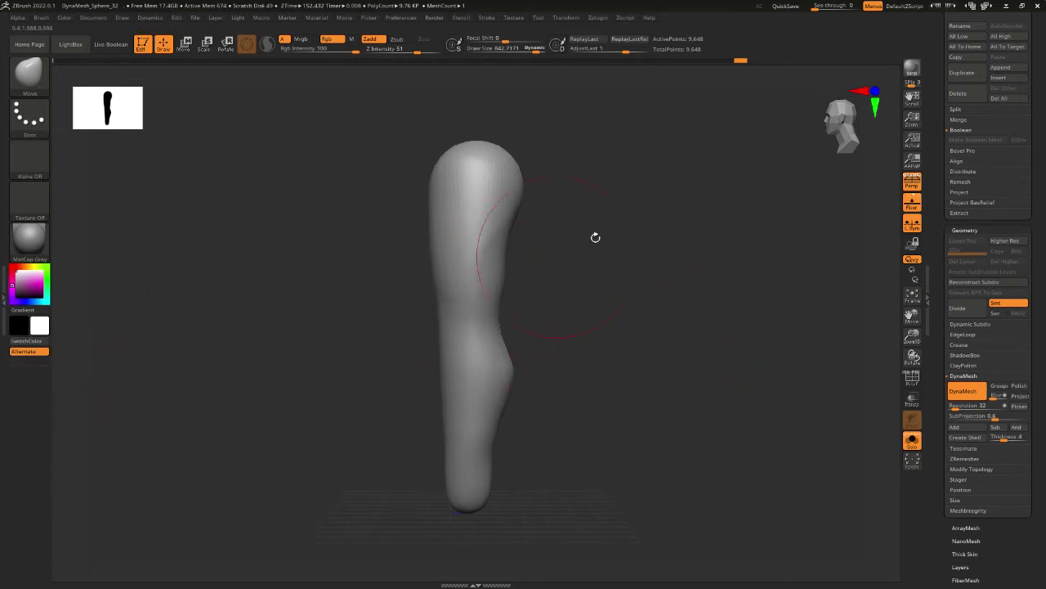
Capture a screen region of 835x860 around the leg and draw a red freehand line along its back contour.
key(Print)
mouse_move(319, 86)
mouse_down()
mouse_move(647, 474)
mouse_move(775, 554)
mouse_up()
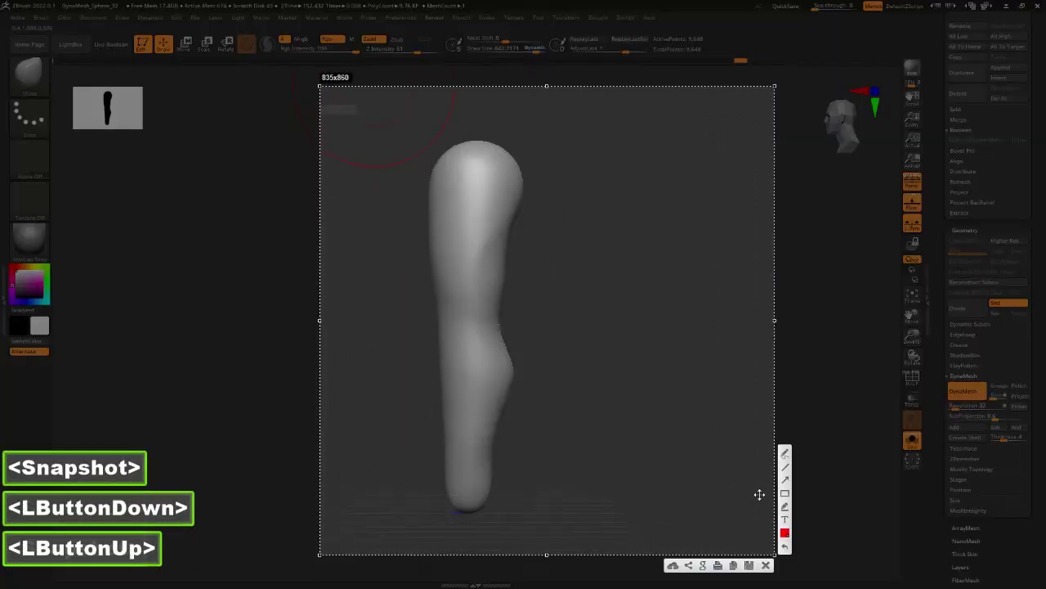
click(785, 456)
mouse_move(510, 142)
mouse_down()
mouse_move(538, 198)
mouse_move(520, 308)
mouse_up()
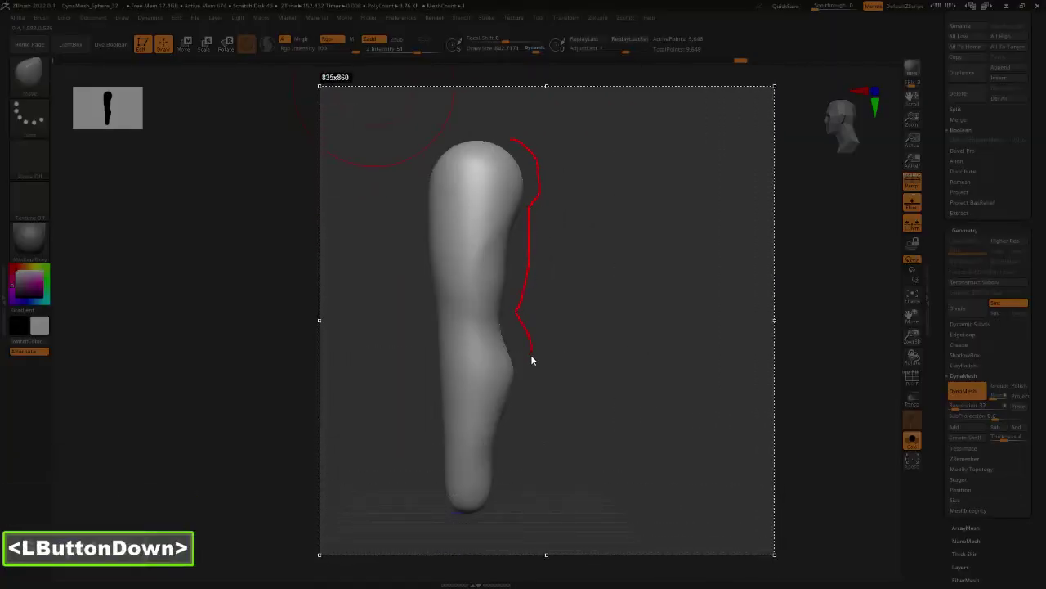
drag(508, 500, 508, 497)
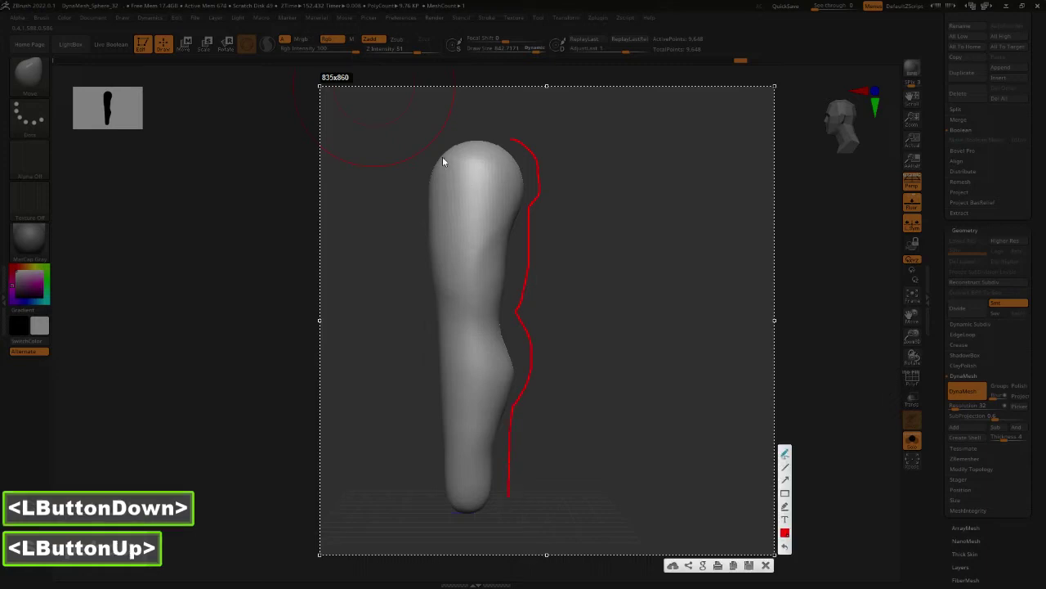
Draw a red freehand line along the front contour of the leg from thigh to ankle and copy the annotated capture.
mouse_move(458, 131)
mouse_down()
mouse_move(440, 155)
mouse_move(420, 247)
mouse_up()
drag(424, 300, 427, 343)
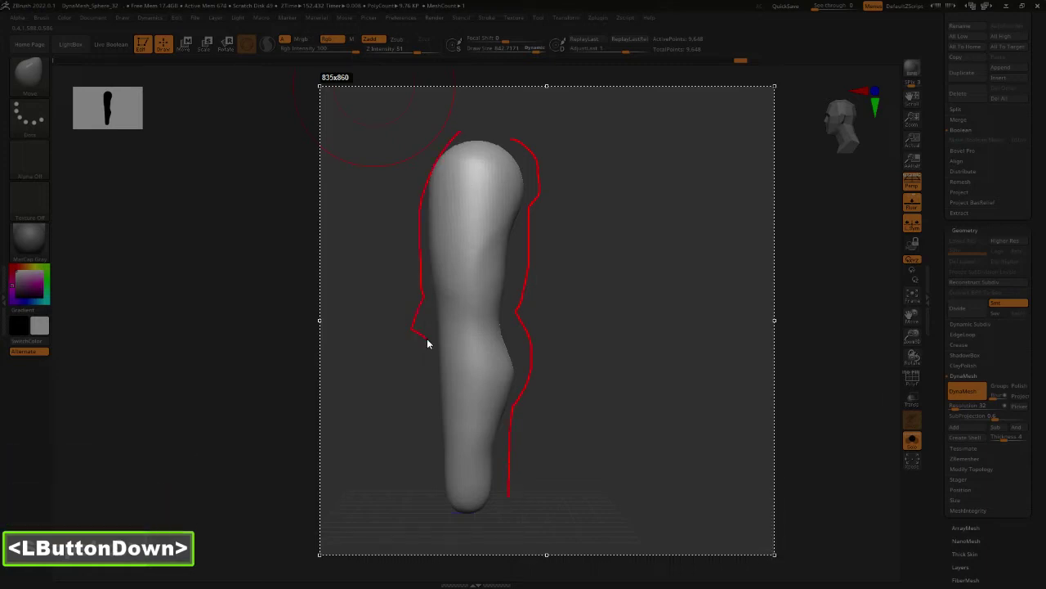
drag(439, 497, 438, 495)
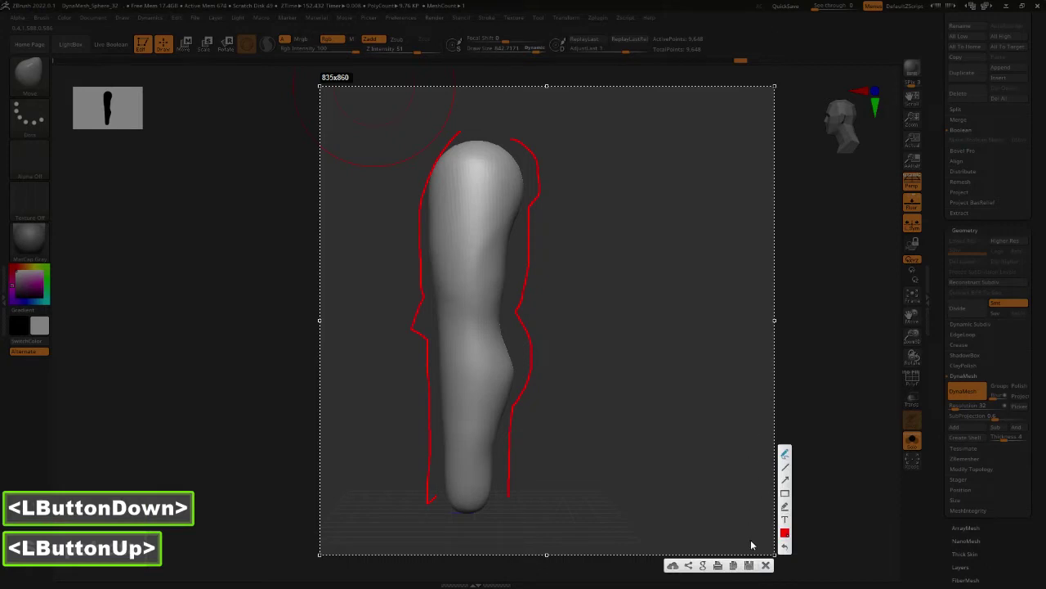
click(749, 565)
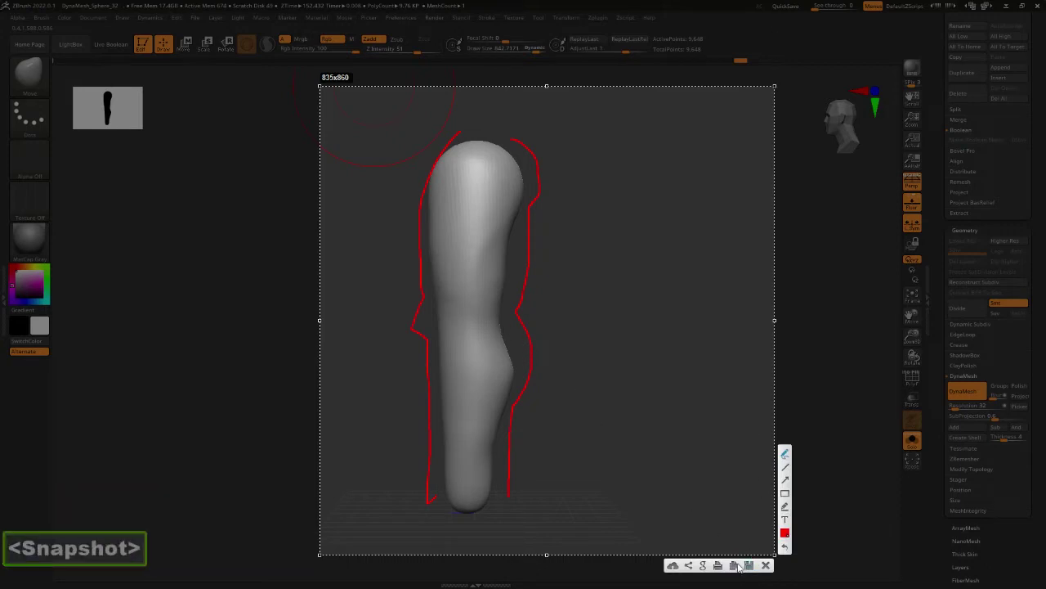
double_click(735, 567)
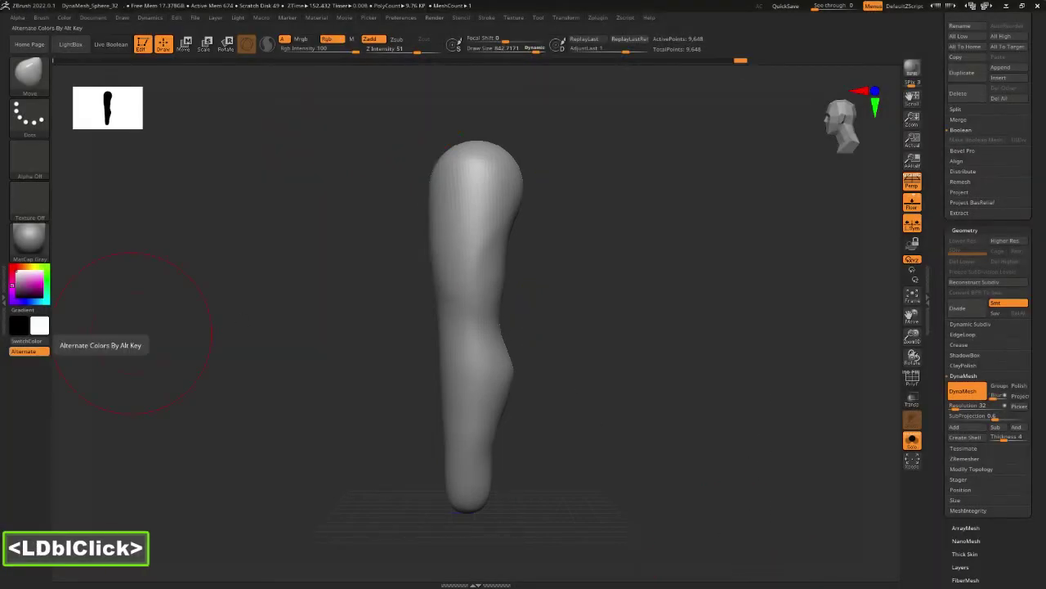
Reduce the draw size to about 281 and pull a kneecap bump out of the front of the knee with the Move brush.
drag(545, 588, 545, 221)
double_click(545, 223)
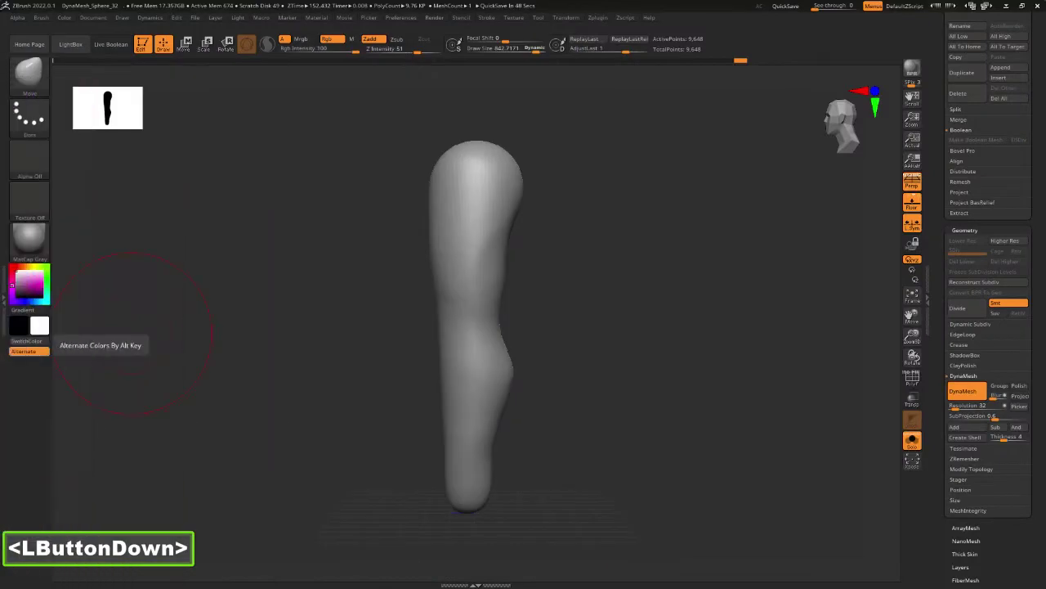
drag(598, 260, 584, 302)
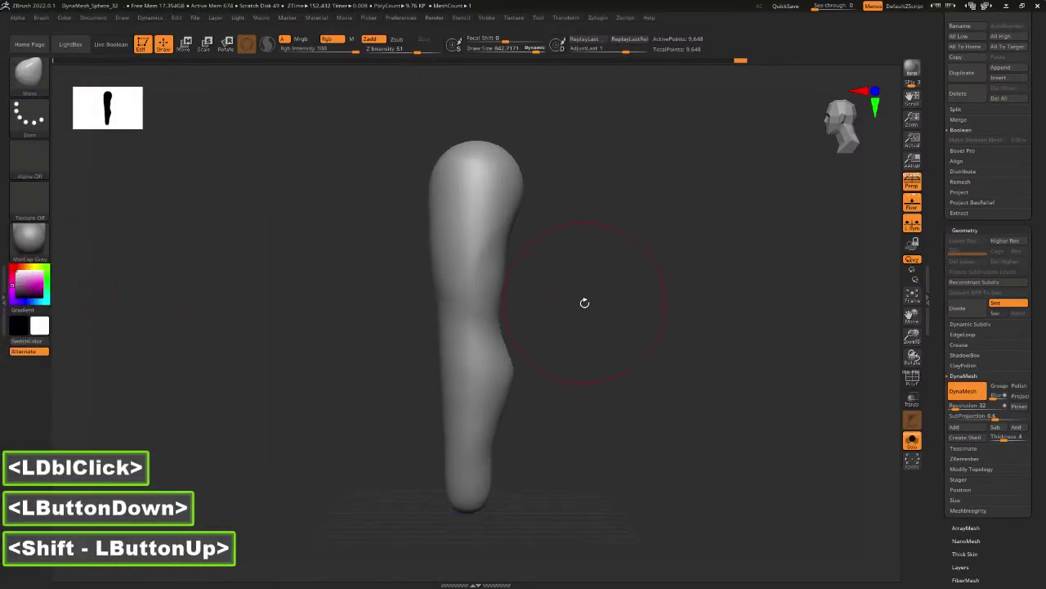
mouse_move(523, 269)
mouse_down()
mouse_move(603, 303)
mouse_move(577, 320)
mouse_move(620, 297)
mouse_up()
key(alt)
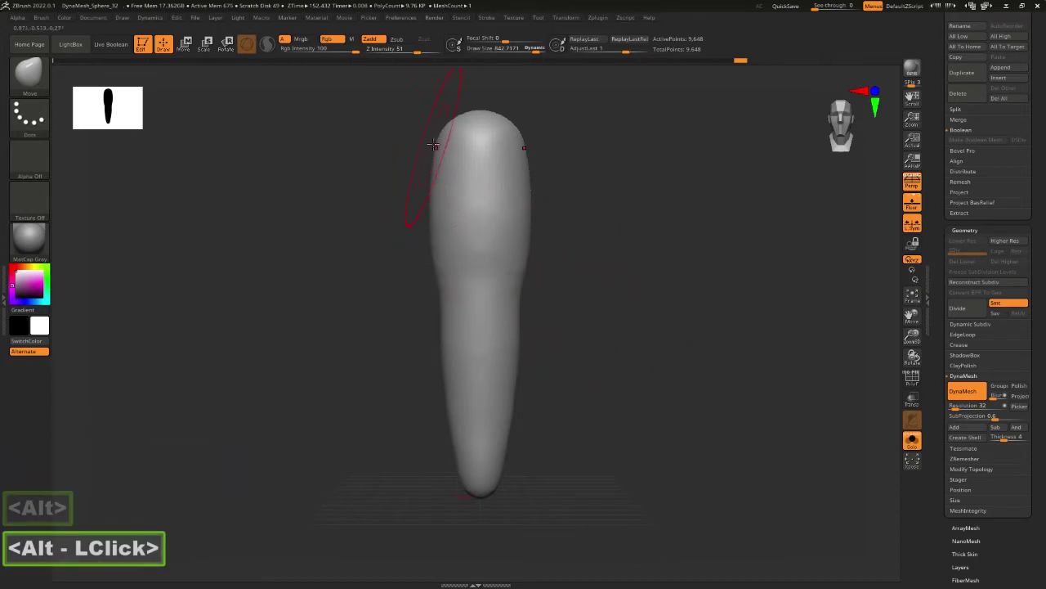
key(space)
drag(484, 293, 463, 296)
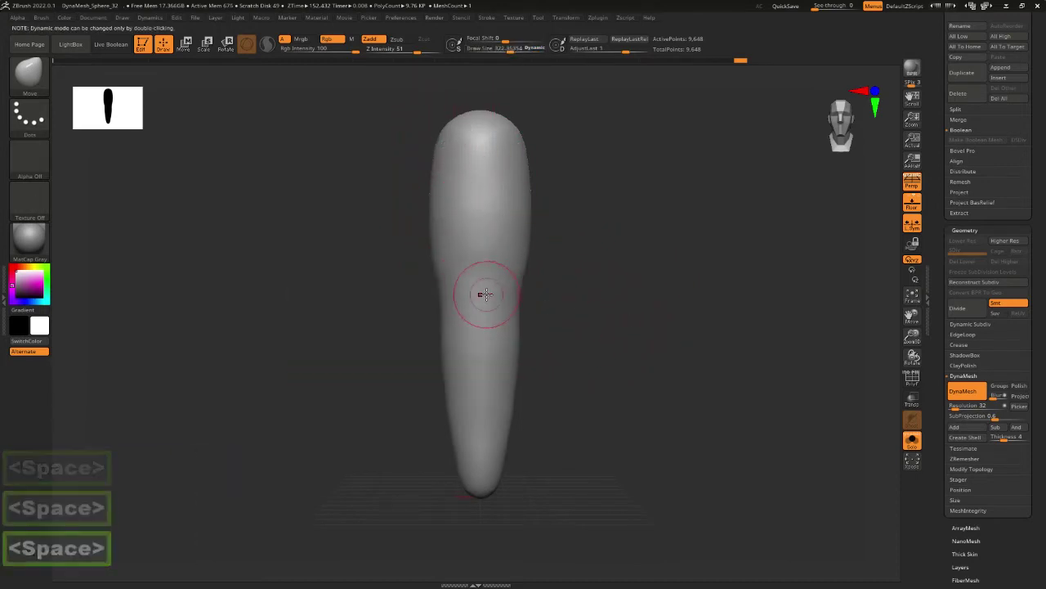
key(space)
drag(482, 292, 481, 287)
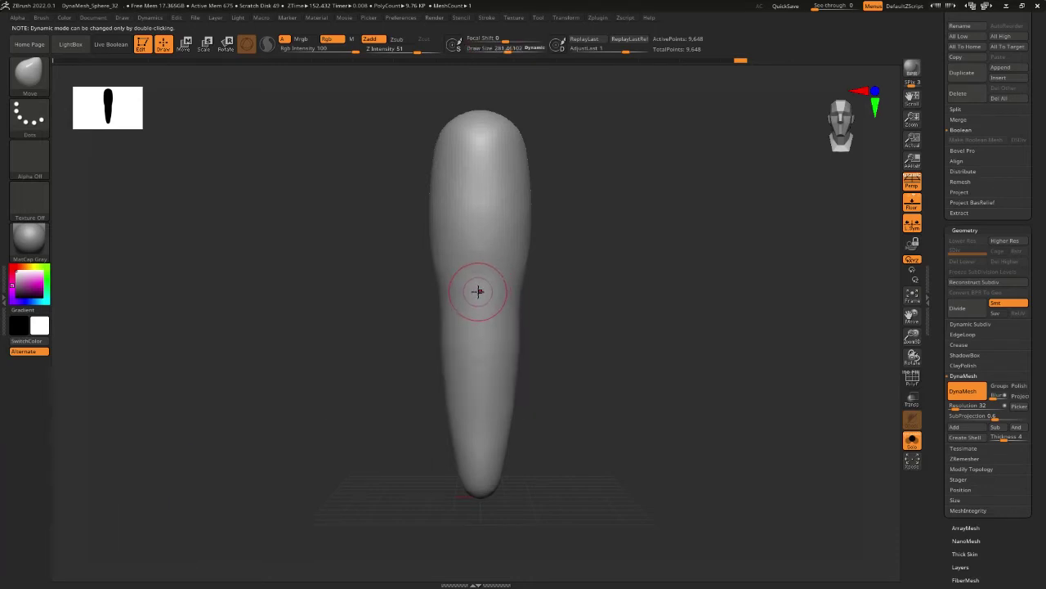
alt+drag(479, 290, 487, 296)
drag(596, 303, 463, 302)
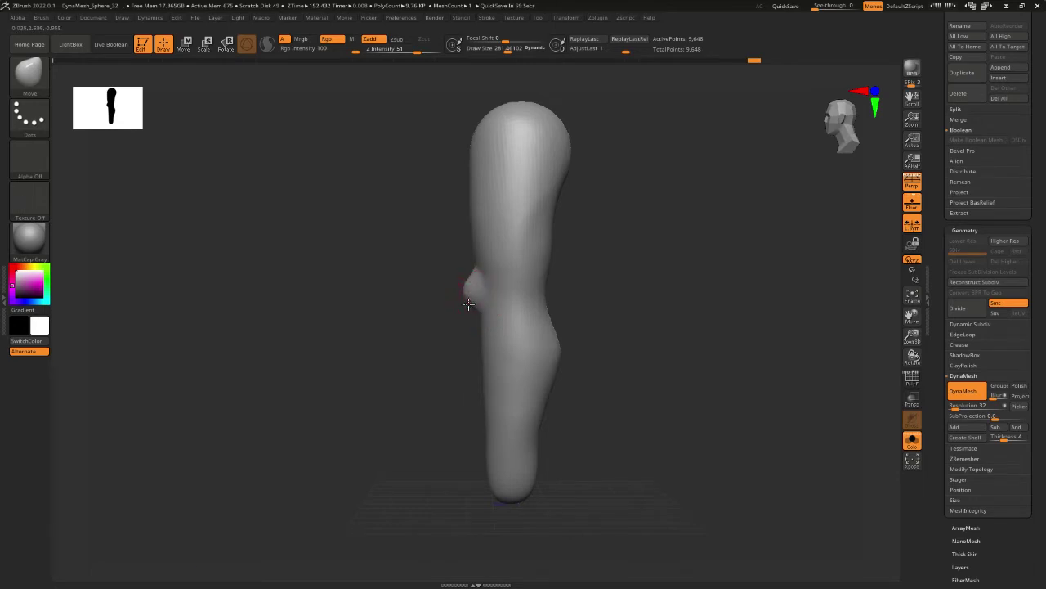
mouse_move(468, 304)
mouse_down()
mouse_move(474, 322)
mouse_move(472, 295)
mouse_move(454, 298)
mouse_move(463, 313)
mouse_move(449, 314)
mouse_up()
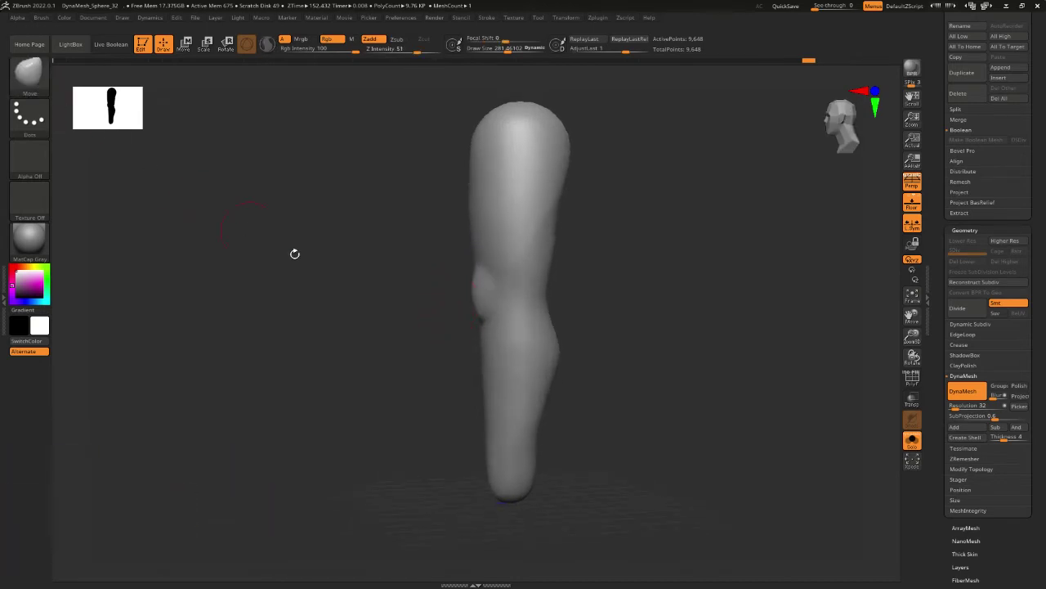
Smooth the kneecap from the front view and undo the last smoothing stroke.
shift+drag(295, 253, 378, 276)
shift+drag(507, 296, 508, 270)
shift+click(509, 271)
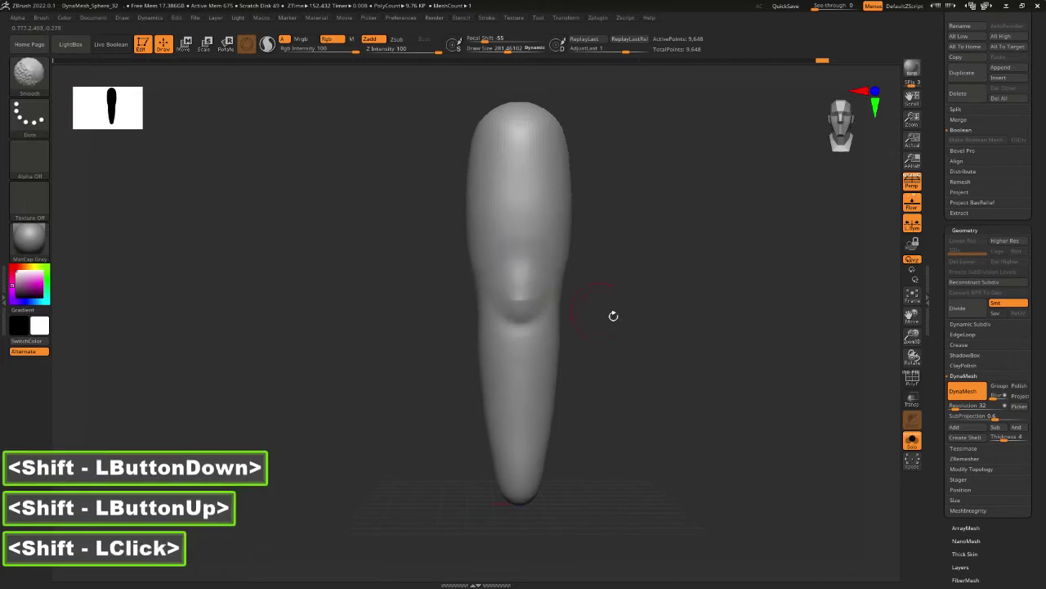
key(ctrl+z)
Set the draw size to about 568, bulge the calf sides outward and shape the knee sides with the Move brush.
mouse_move(613, 314)
alt+mouse_down()
mouse_move(513, 318)
mouse_move(520, 283)
alt+mouse_up()
key(space)
click(522, 314)
key(space)
click(540, 328)
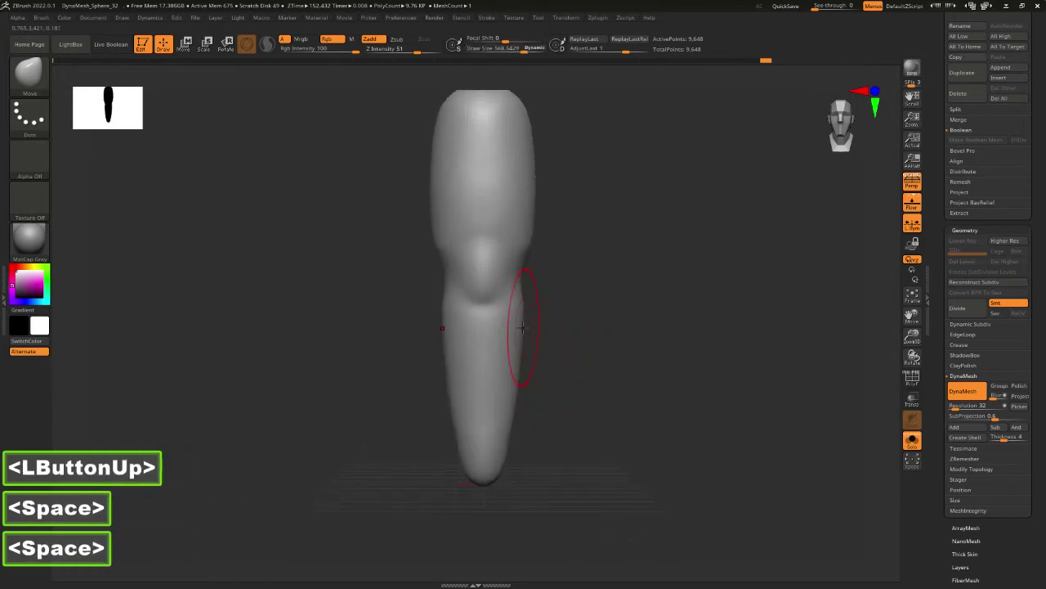
drag(523, 328, 529, 336)
drag(590, 357, 517, 361)
drag(515, 307, 519, 278)
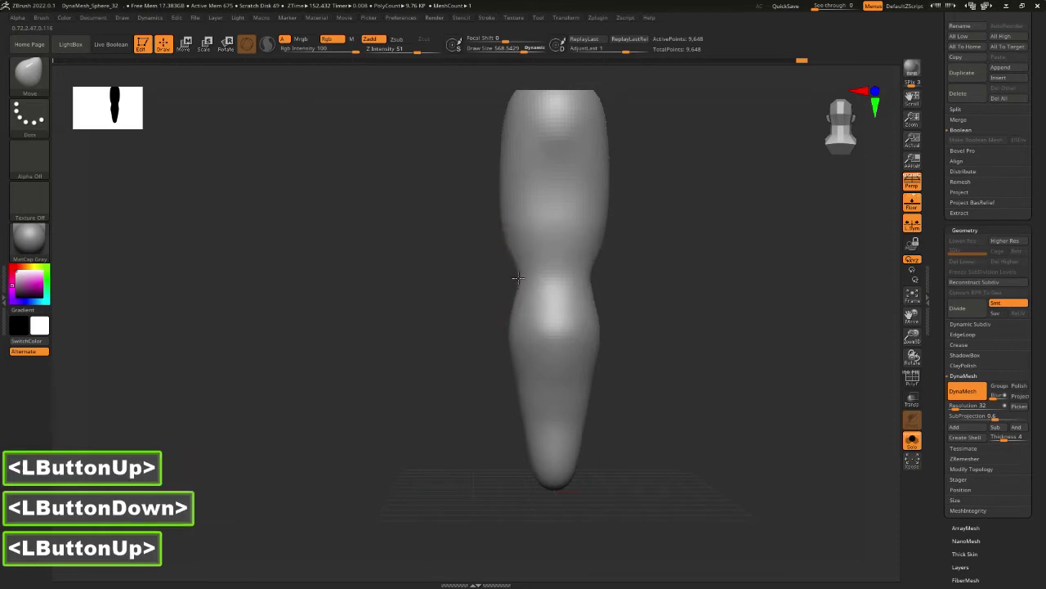
Shape the sides of the lower thigh and broaden the upper thigh from the back view with the Move brush.
alt+drag(611, 284, 579, 331)
drag(476, 264, 479, 260)
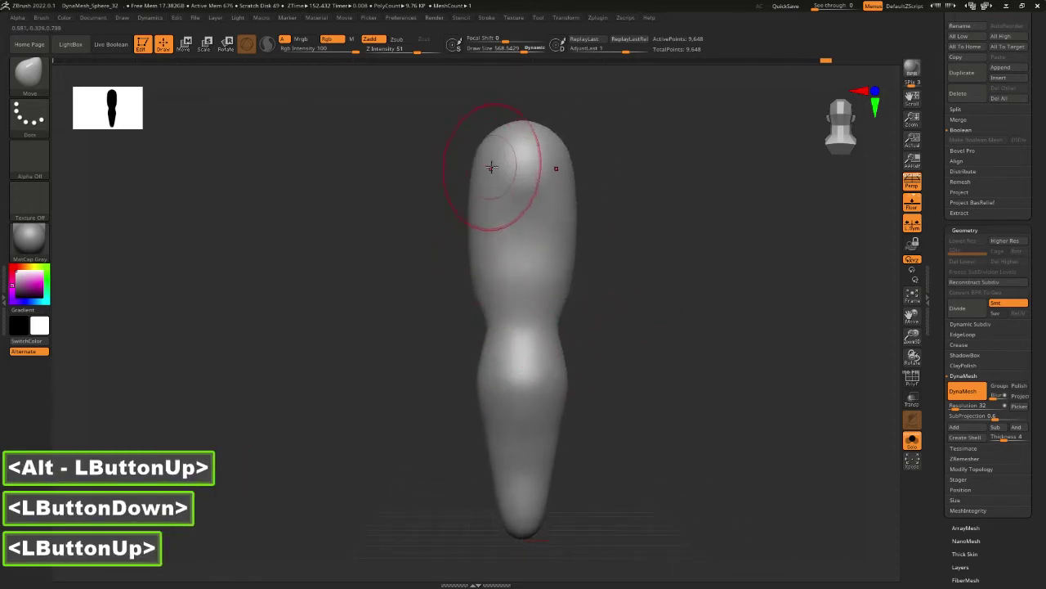
drag(491, 165, 482, 156)
alt+drag(617, 123, 559, 187)
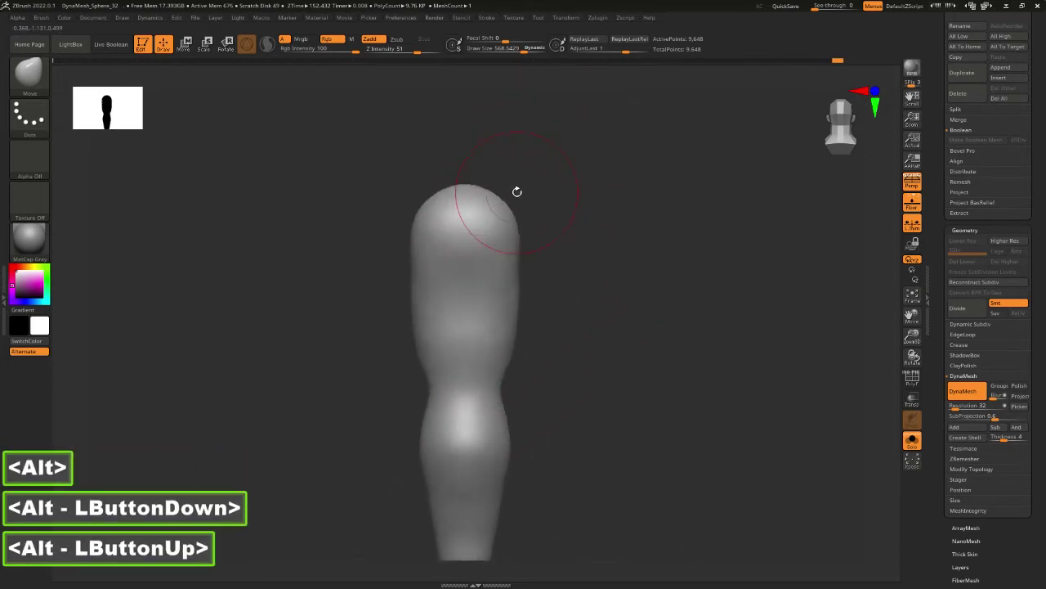
drag(495, 202, 544, 165)
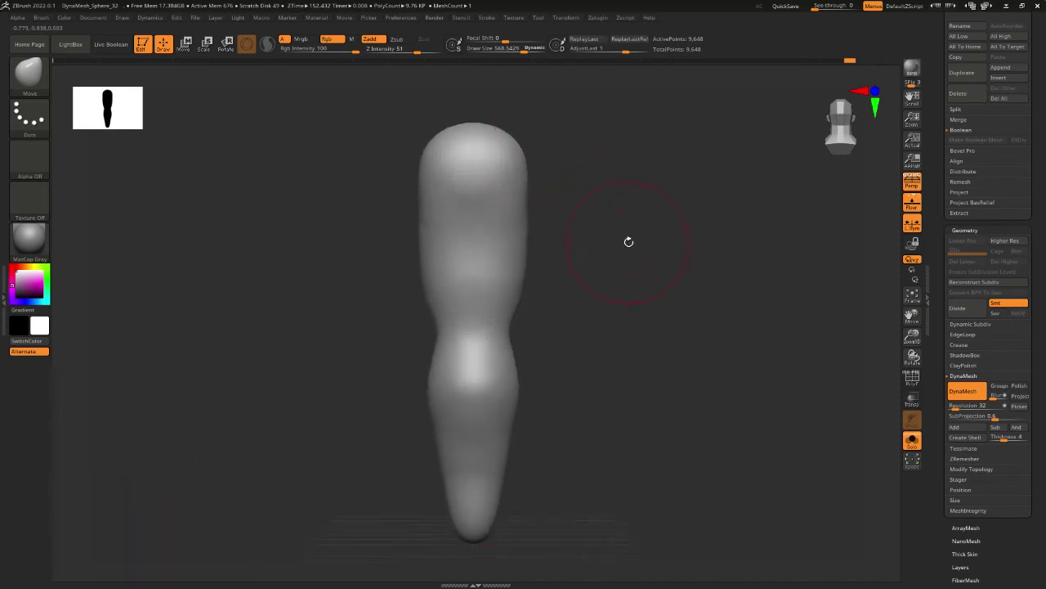
Round out the top and back of the upper thigh from the side view with the Move brush.
mouse_move(621, 239)
mouse_down()
mouse_move(607, 269)
mouse_move(629, 247)
mouse_up()
alt+click(573, 217)
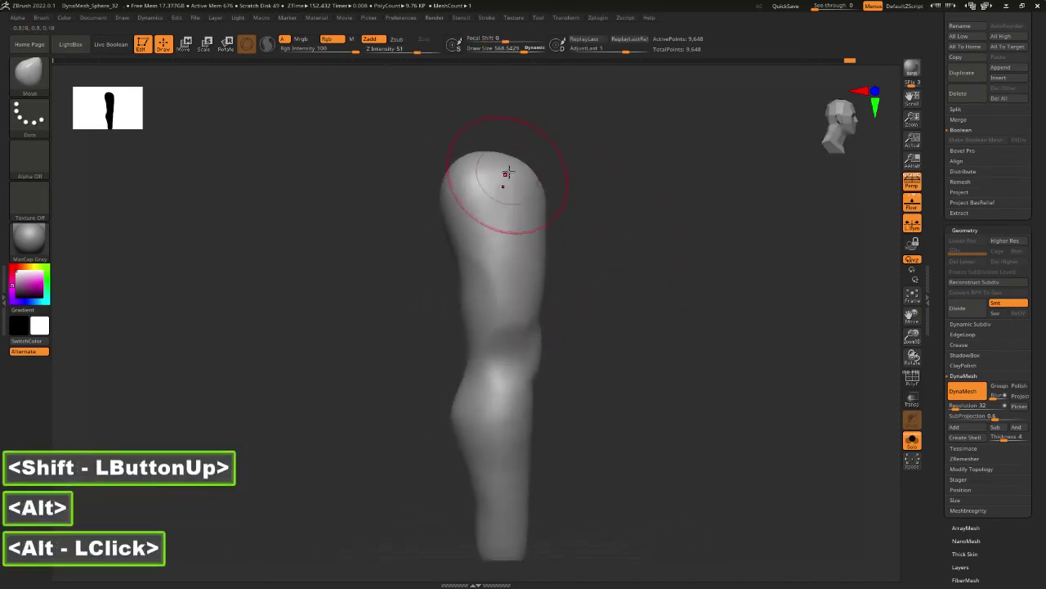
click(507, 155)
drag(474, 164, 470, 159)
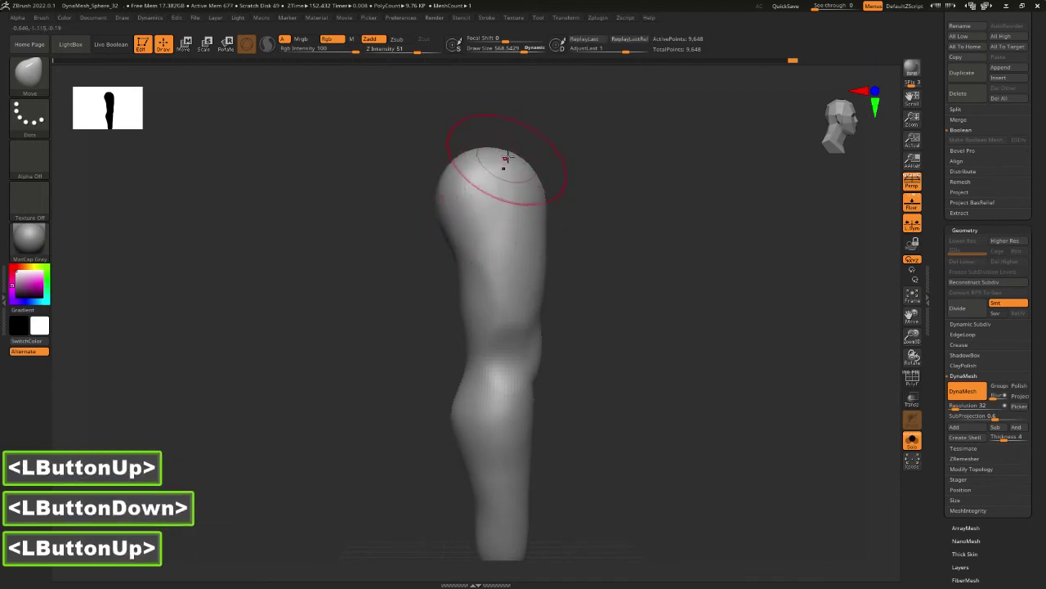
Smooth the thigh above the knee and the lower leg down to the ankle from the side view.
alt+click(563, 202)
shift+drag(491, 213, 490, 257)
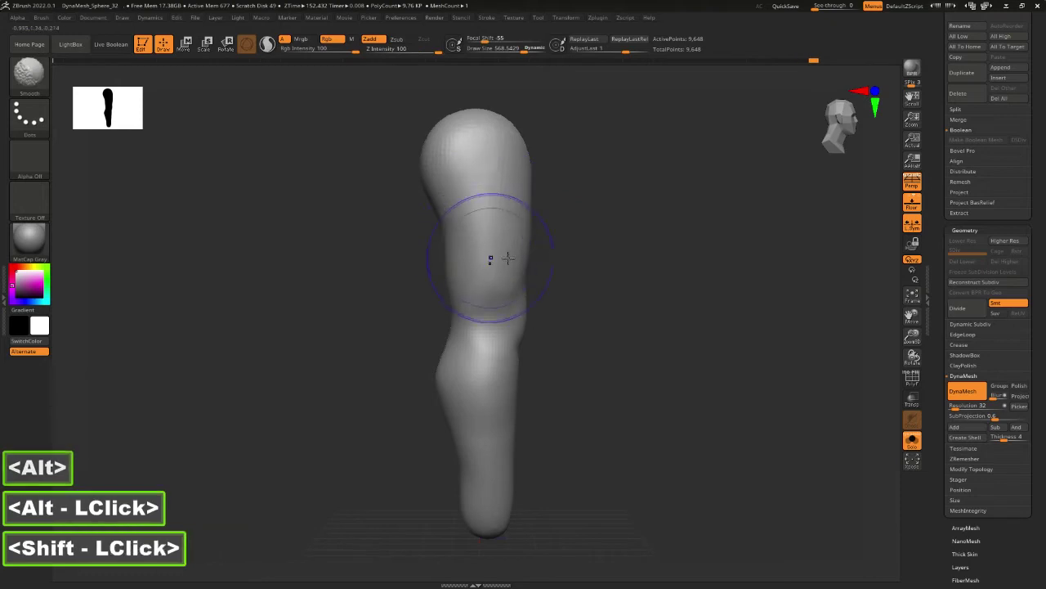
mouse_move(572, 257)
mouse_down()
mouse_move(590, 327)
mouse_move(540, 277)
mouse_up()
shift+drag(453, 364, 434, 401)
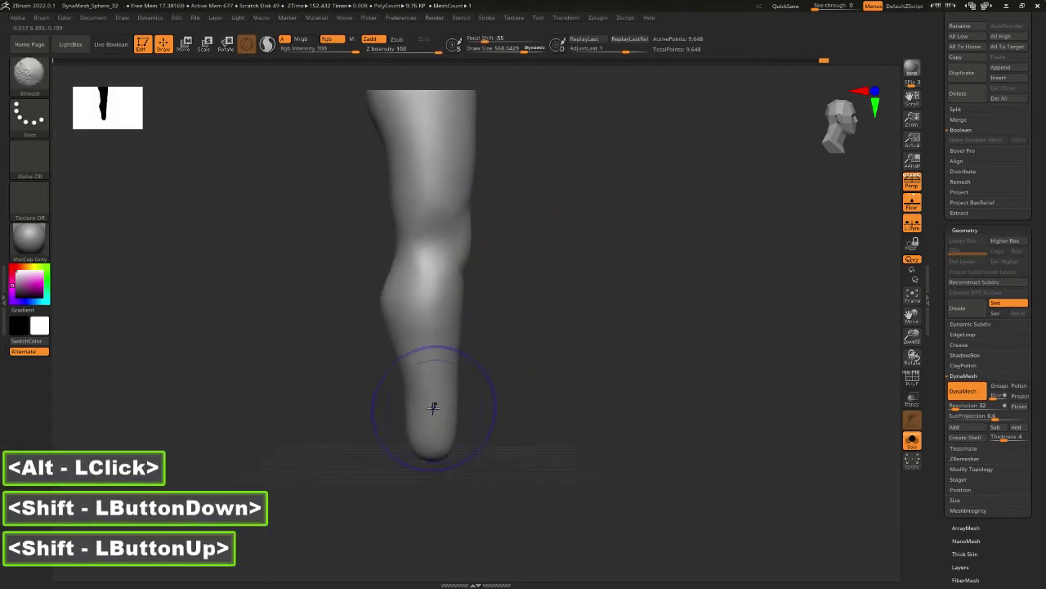
shift+click(556, 360)
Adjust the calf's side contours below the knee from the front view with the Move brush, undoing one stroke.
mouse_move(556, 360)
alt+mouse_down()
mouse_move(614, 364)
mouse_move(617, 327)
mouse_move(603, 318)
alt+mouse_up()
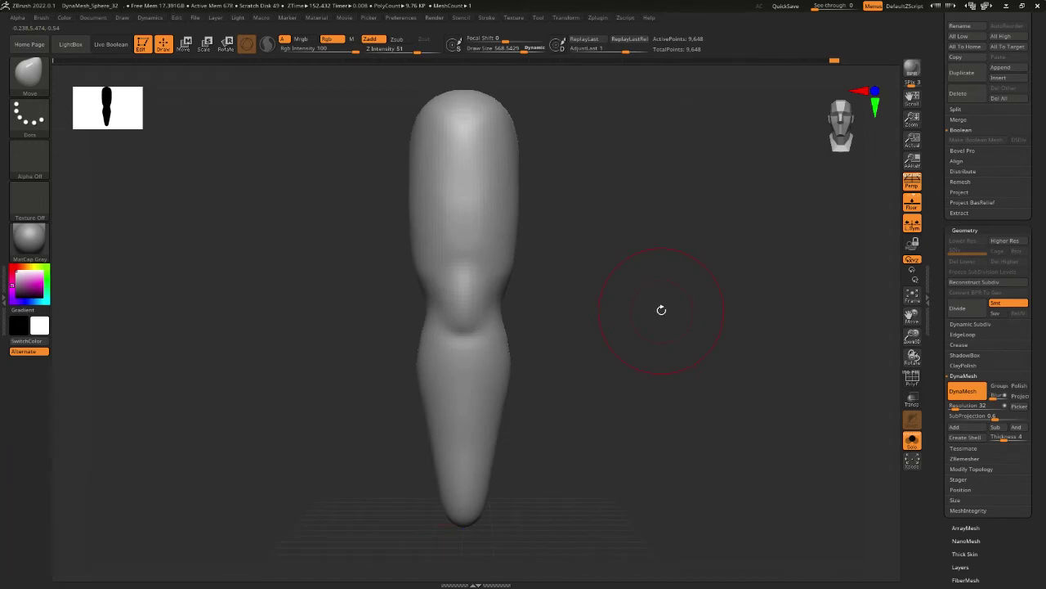
alt+drag(676, 304, 668, 305)
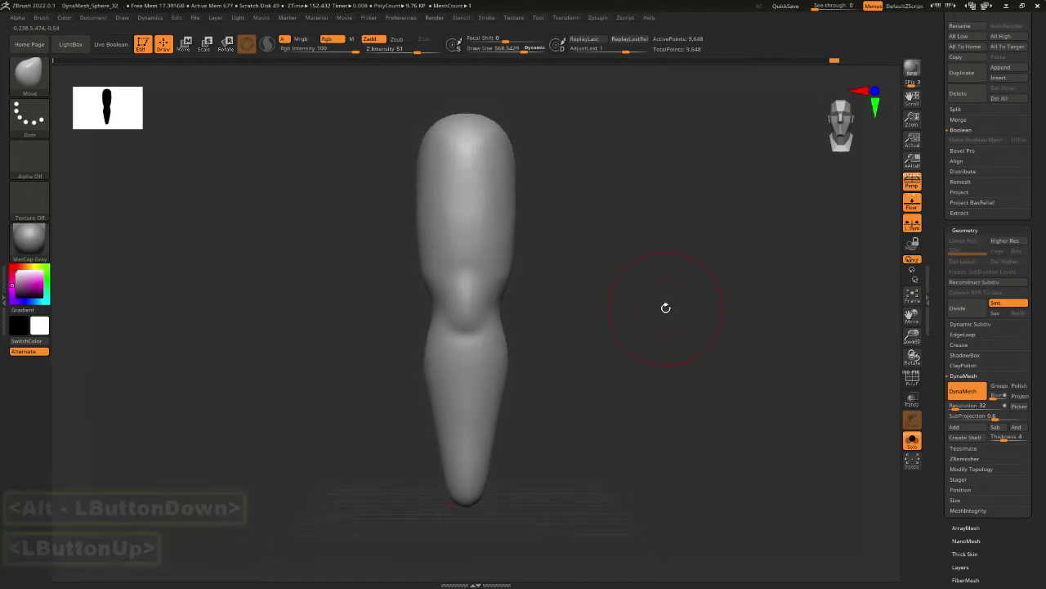
alt+drag(650, 315, 545, 328)
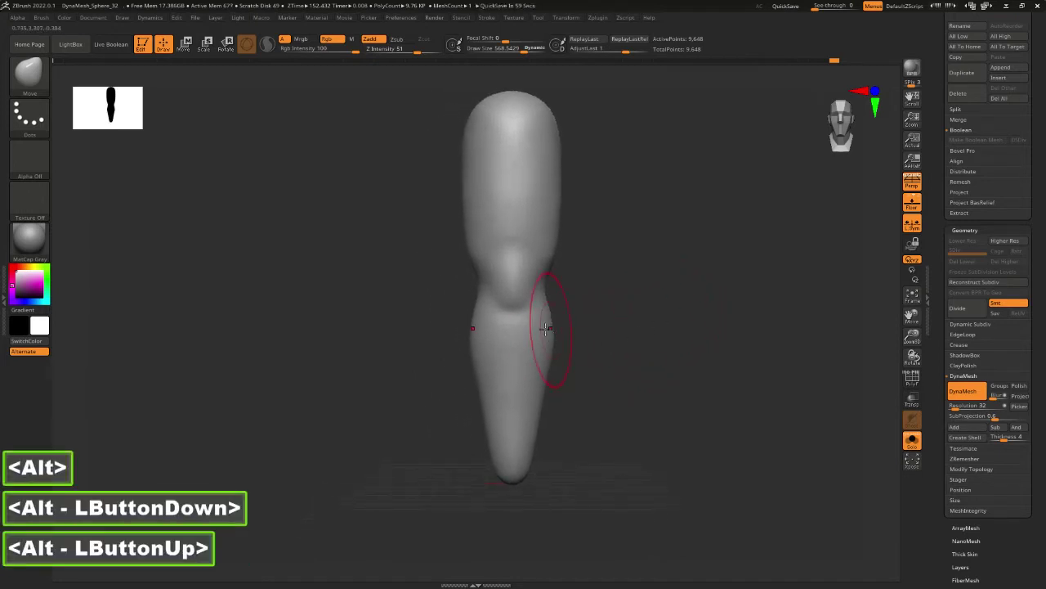
click(474, 333)
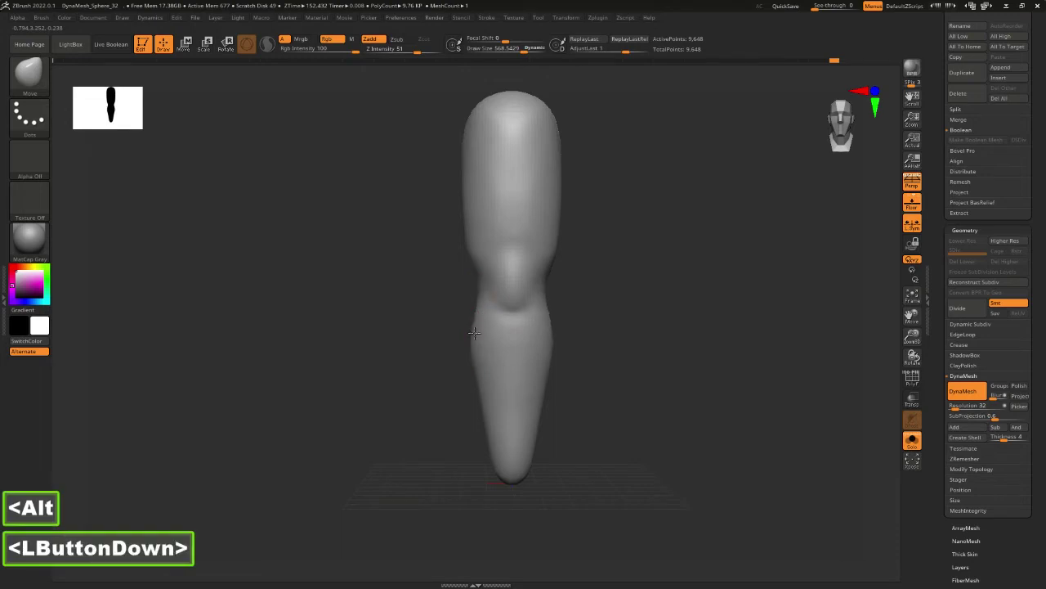
drag(467, 360, 468, 337)
key(ctrl+z)
click(473, 337)
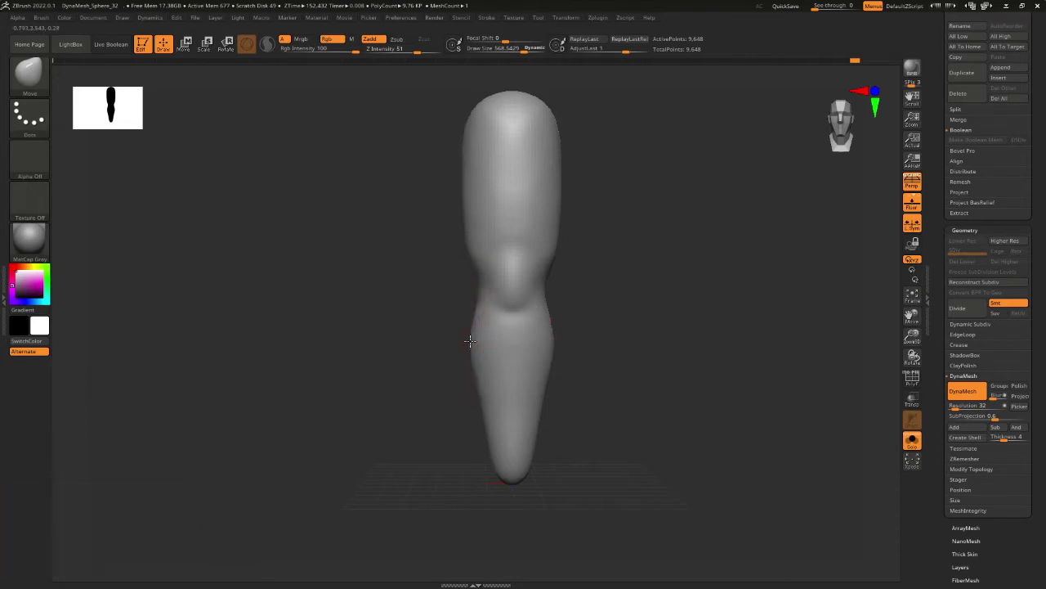
click(470, 340)
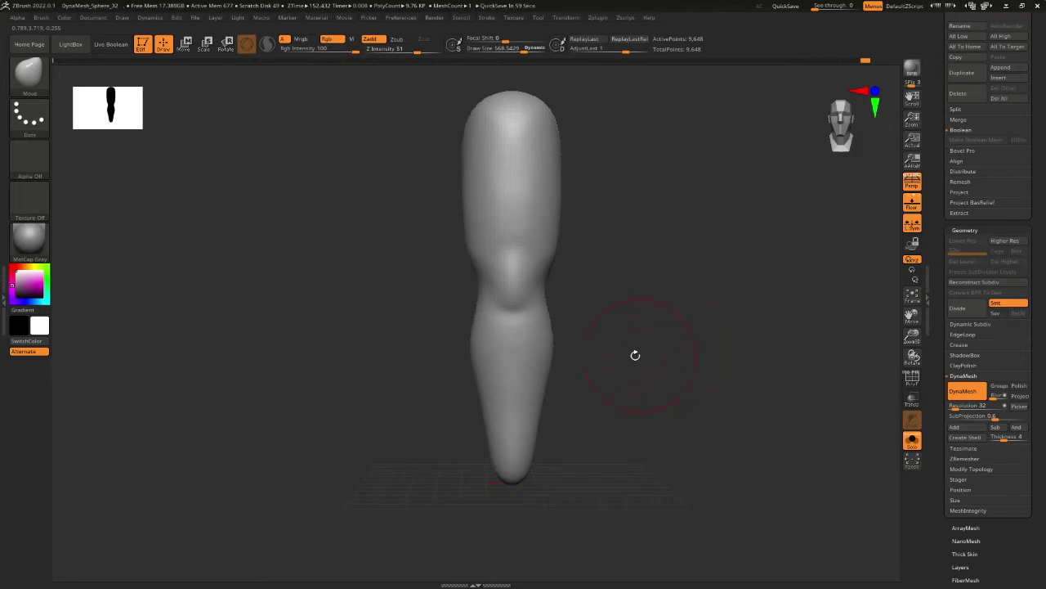
key(F1)
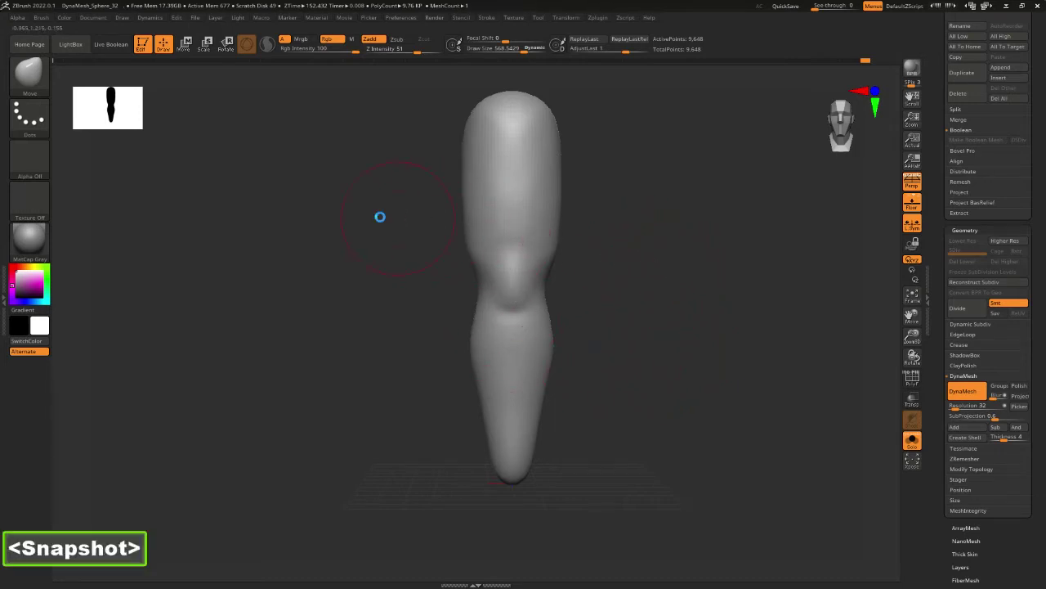
mouse_move(324, 140)
mouse_down()
mouse_move(619, 409)
mouse_move(789, 535)
mouse_up()
click(798, 435)
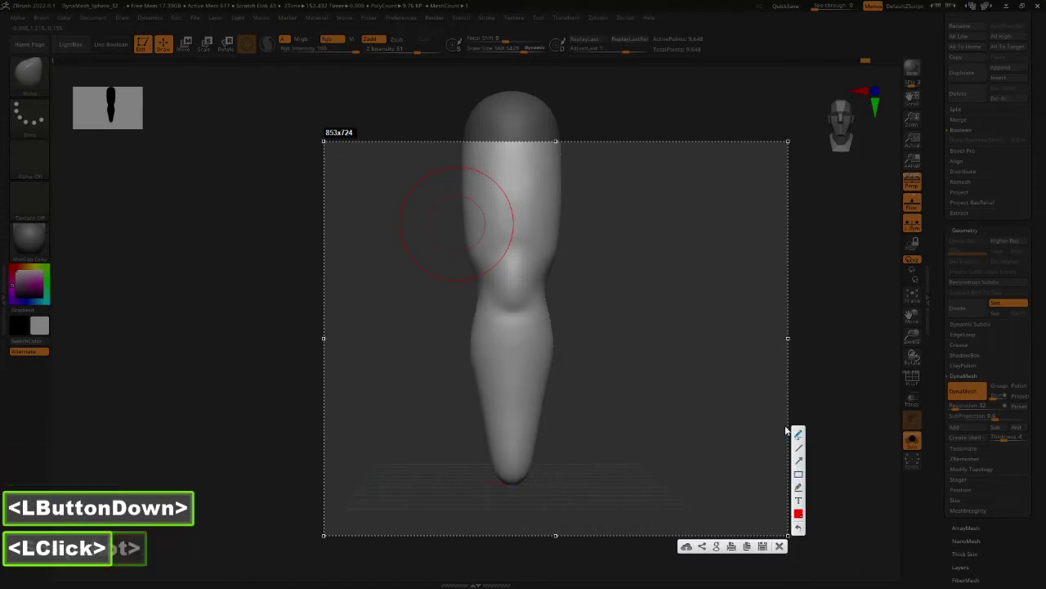
drag(485, 313, 557, 356)
mouse_move(525, 472)
mouse_down()
mouse_move(502, 479)
mouse_move(473, 341)
mouse_move(523, 325)
mouse_up()
key(ctrl+z)
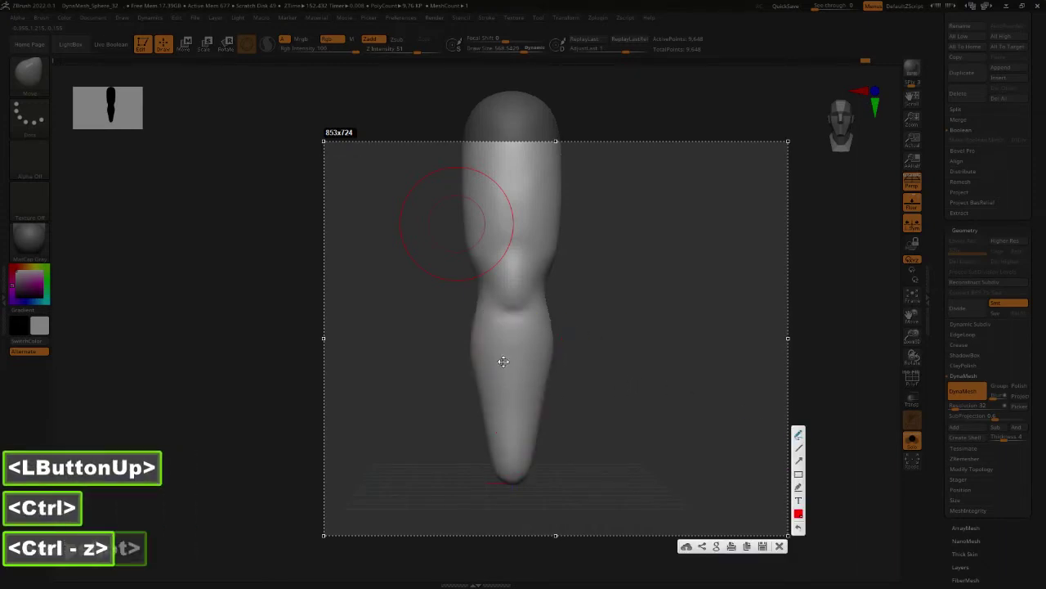
key(Escape)
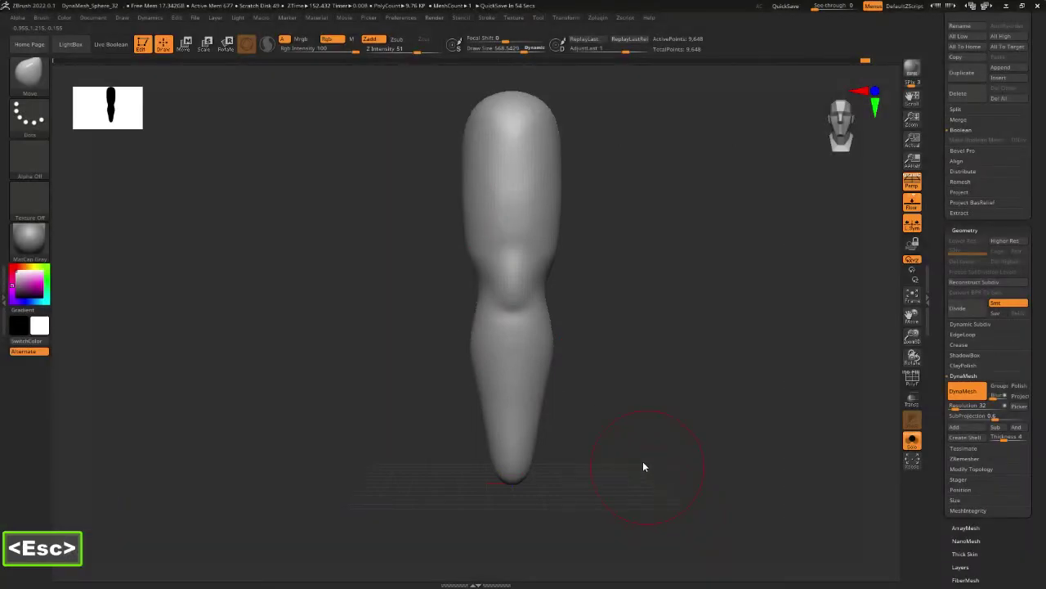
Reduce the draw size to about 384 and smooth the upper part of the lower leg from the front view.
key(space)
shift+click(534, 373)
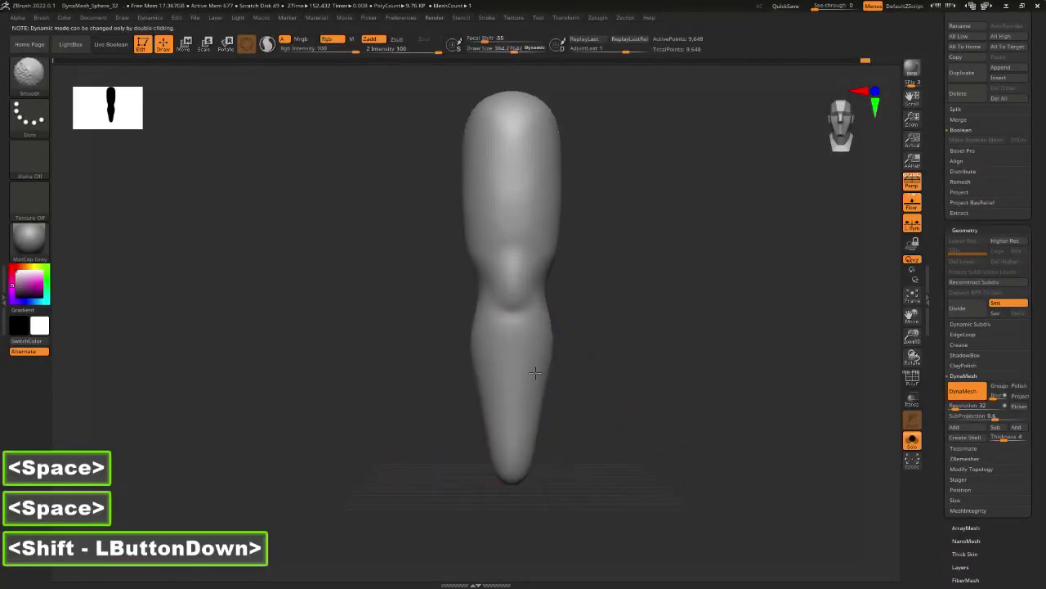
mouse_move(535, 372)
shift+mouse_down()
mouse_move(535, 395)
mouse_move(506, 398)
shift+mouse_up()
mouse_move(593, 366)
mouse_down()
mouse_move(608, 368)
mouse_move(532, 362)
mouse_up()
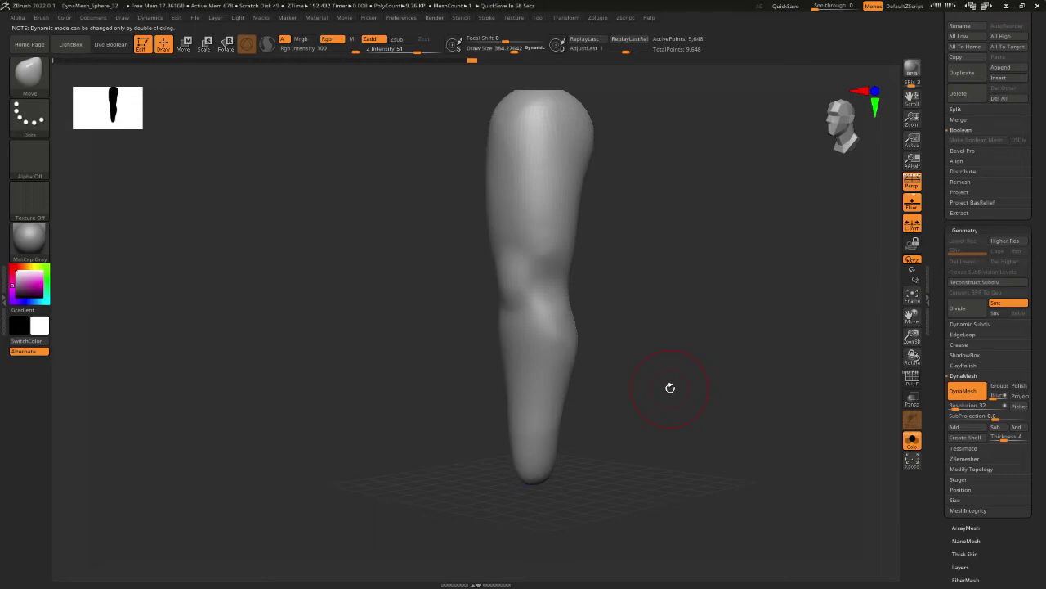
shift+drag(757, 409, 700, 387)
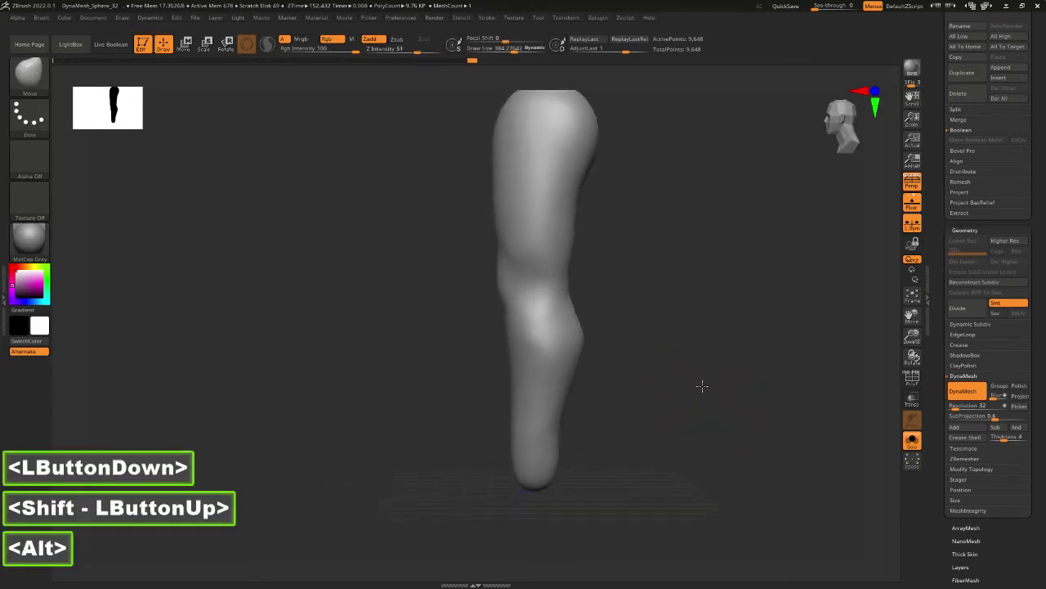
alt+click(596, 339)
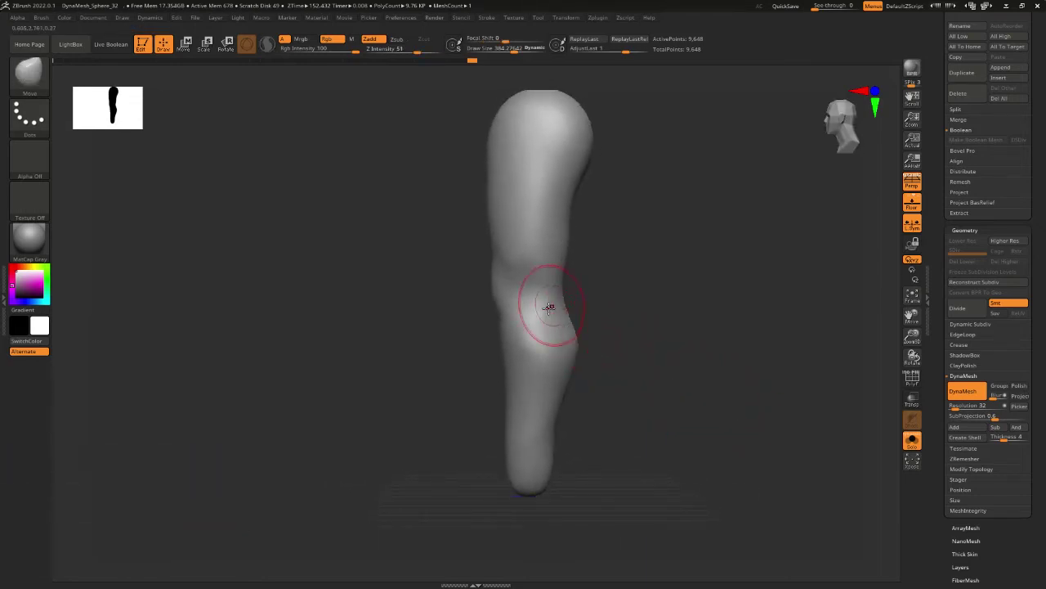
Smooth the back of the knee from the side and adjust the calf's side contours from the back view with the Move brush.
shift+drag(552, 314, 559, 332)
drag(634, 336, 555, 328)
drag(544, 334, 548, 332)
drag(548, 332, 554, 333)
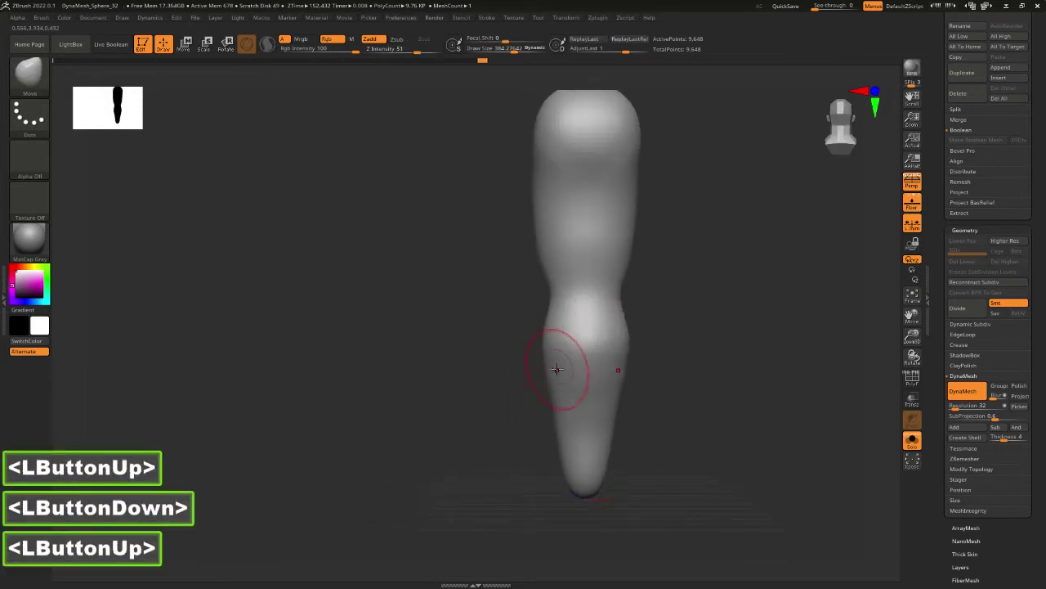
drag(549, 389, 553, 393)
click(560, 447)
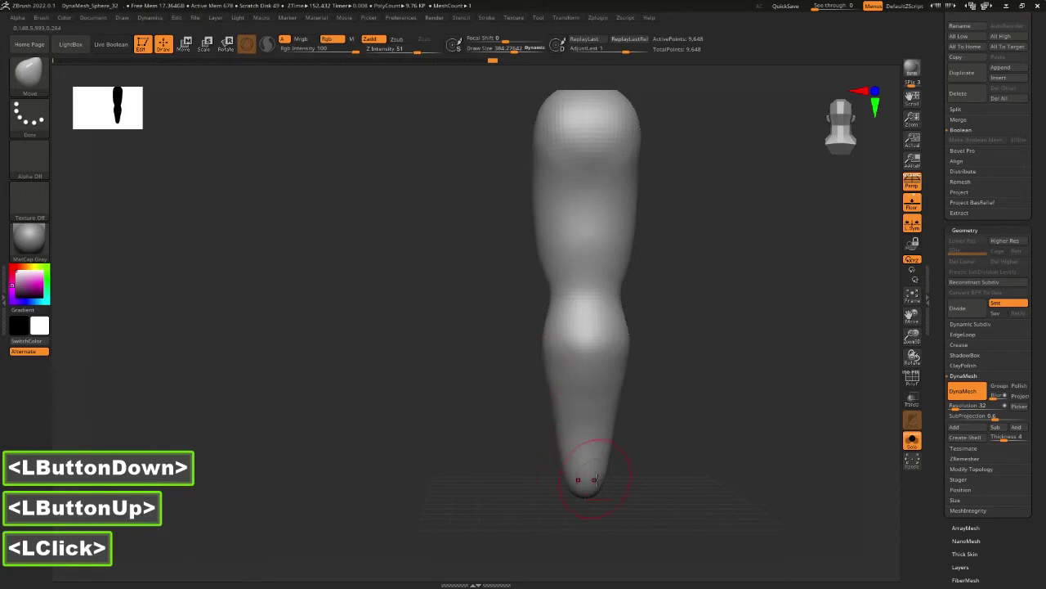
Smooth the thigh's outer side and the calf just below the knee from the back view.
alt+drag(663, 334, 626, 350)
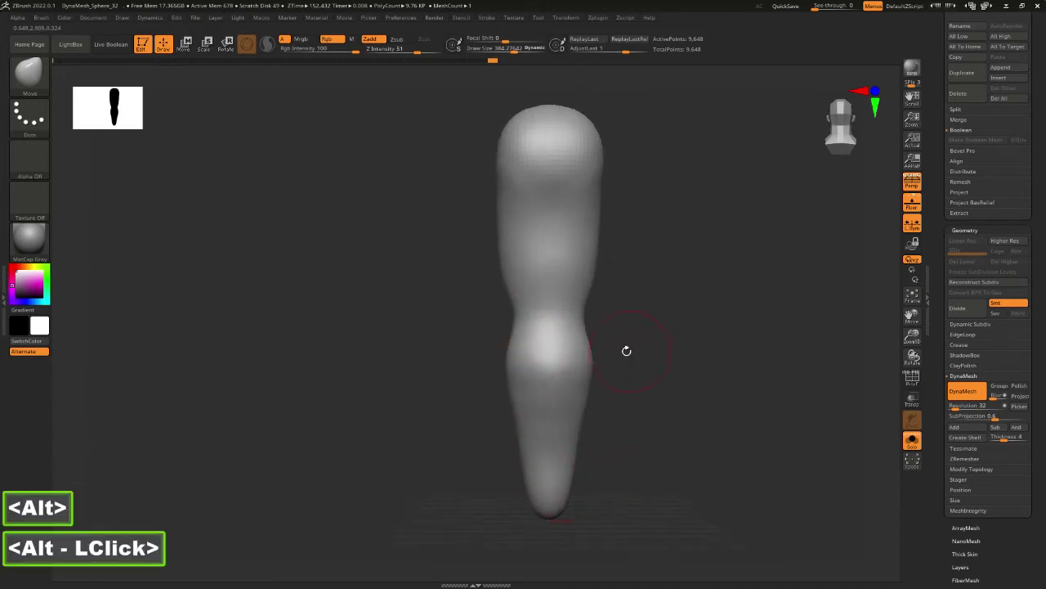
click(501, 222)
shift+drag(498, 217, 503, 253)
shift+drag(521, 355, 568, 396)
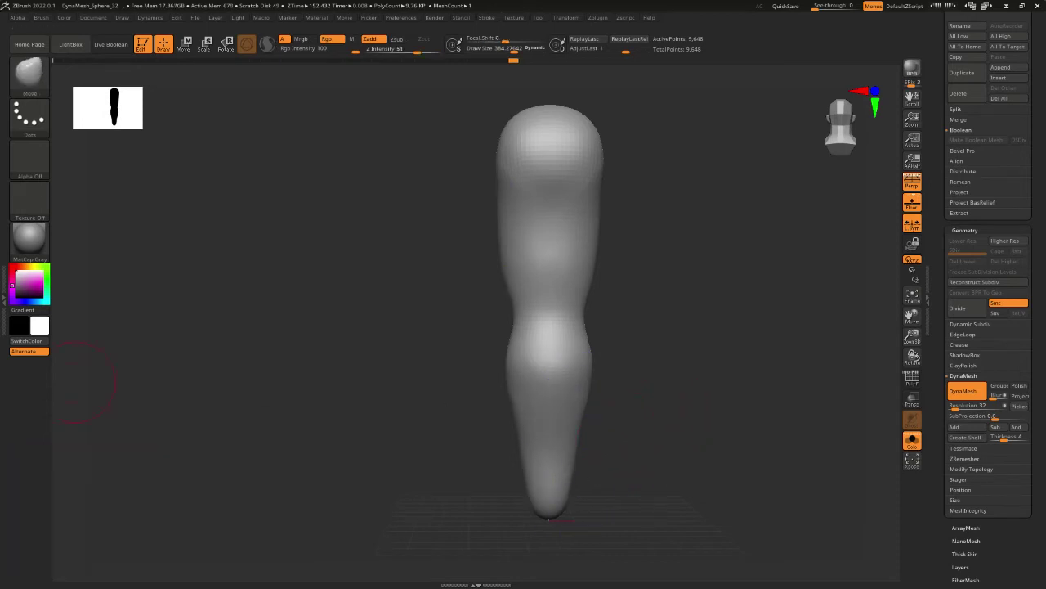
Adjust the lower end of the leg with the Move brush and turn the model to its side view.
click(2, 382)
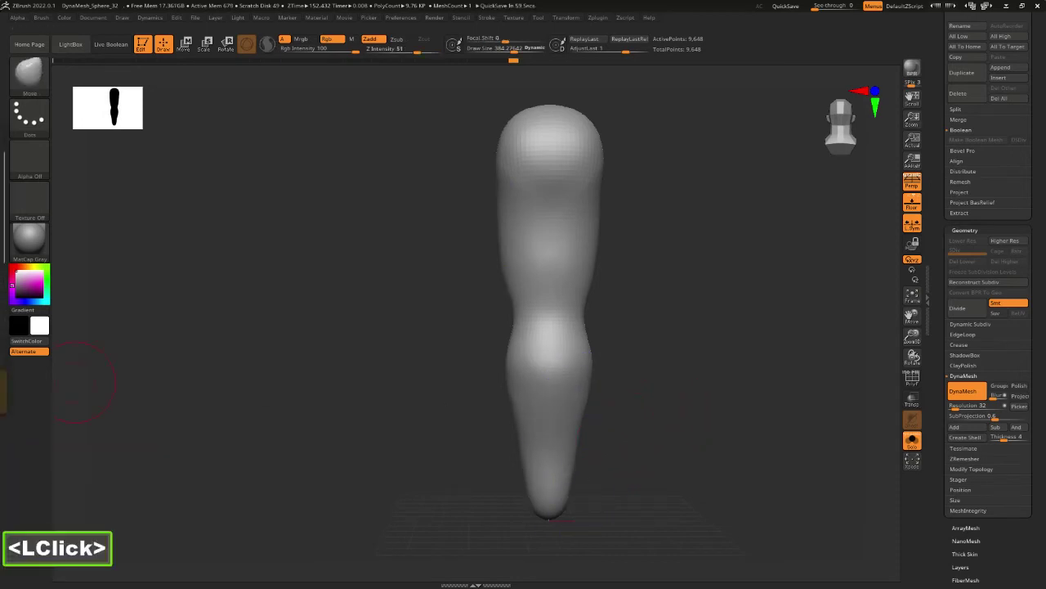
drag(570, 527, 639, 459)
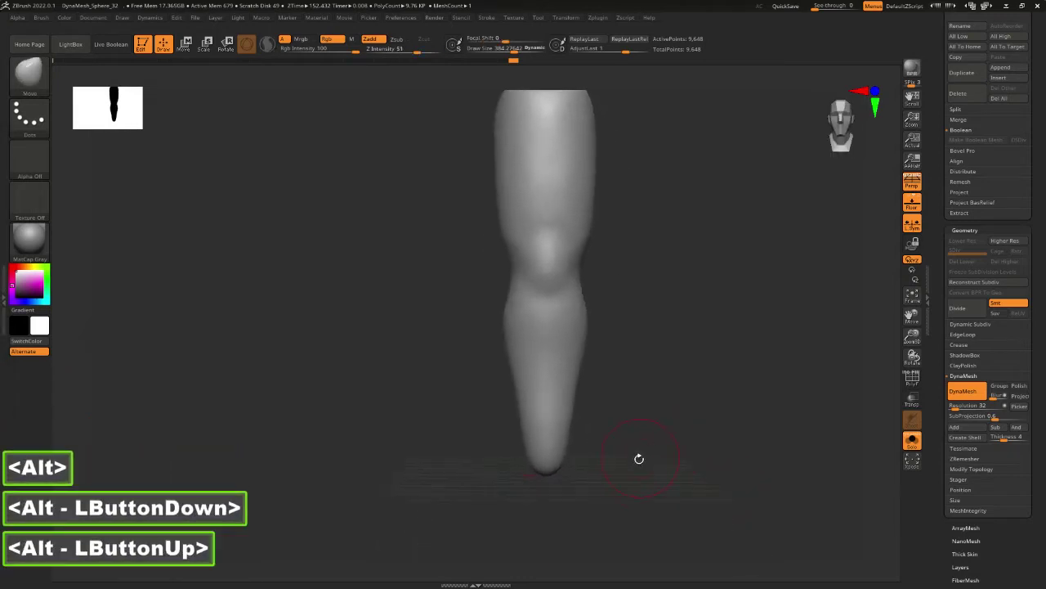
drag(574, 452, 572, 478)
shift+drag(677, 479, 595, 470)
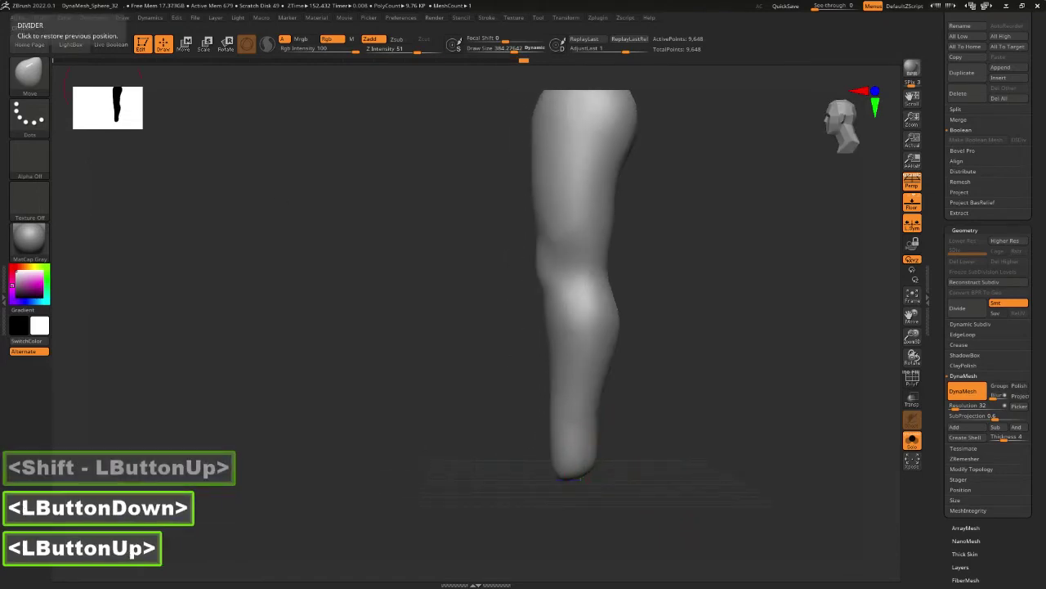
Bring up Discord to examine the participant's shared leg sculpt from the front and side, and return to ZBrush.
drag(0, 82, 471, 188)
double_click(472, 188)
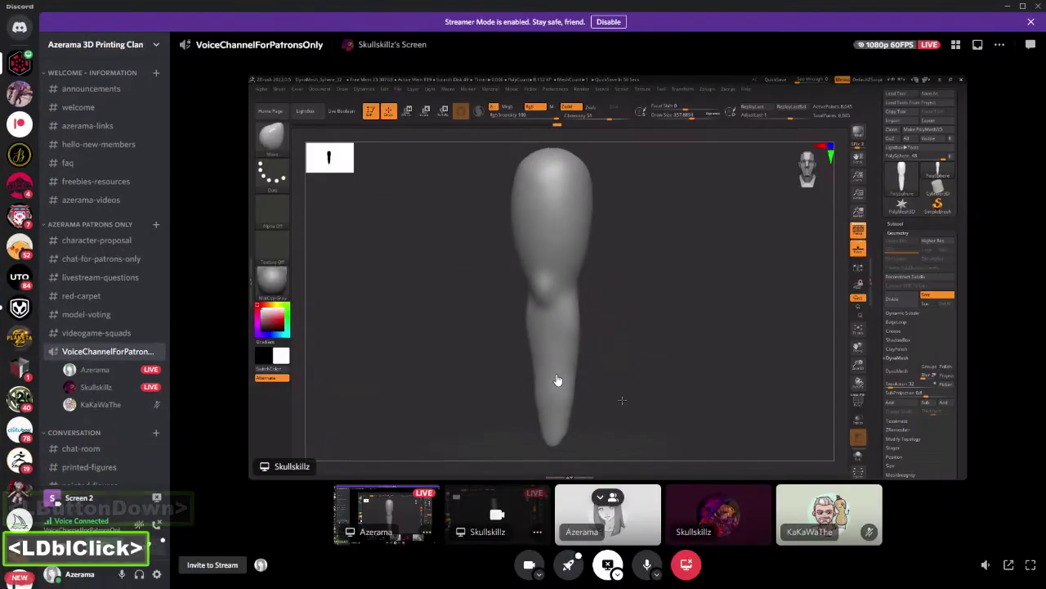
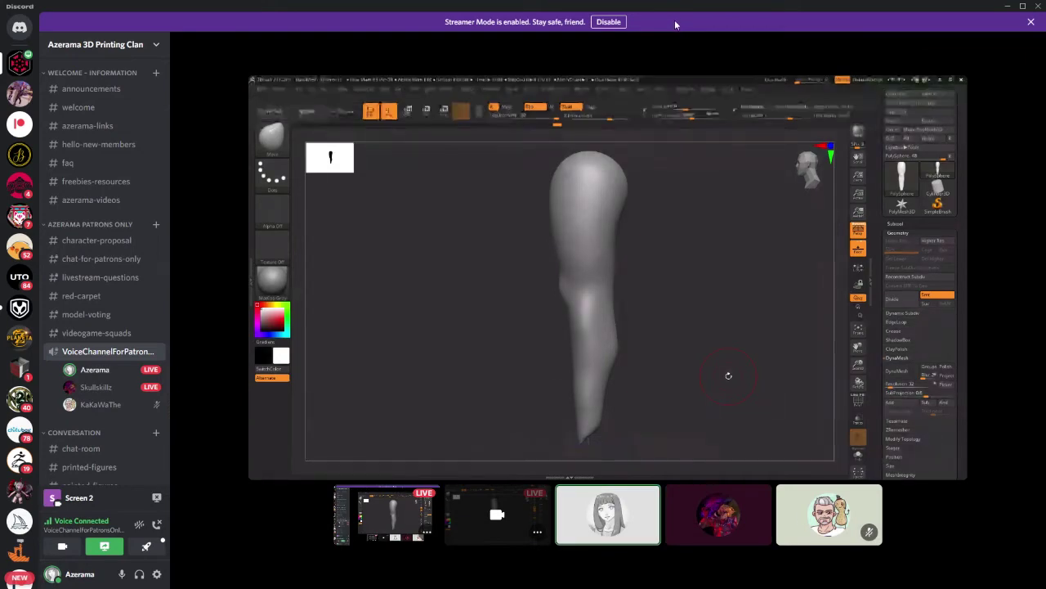
click(52, 60)
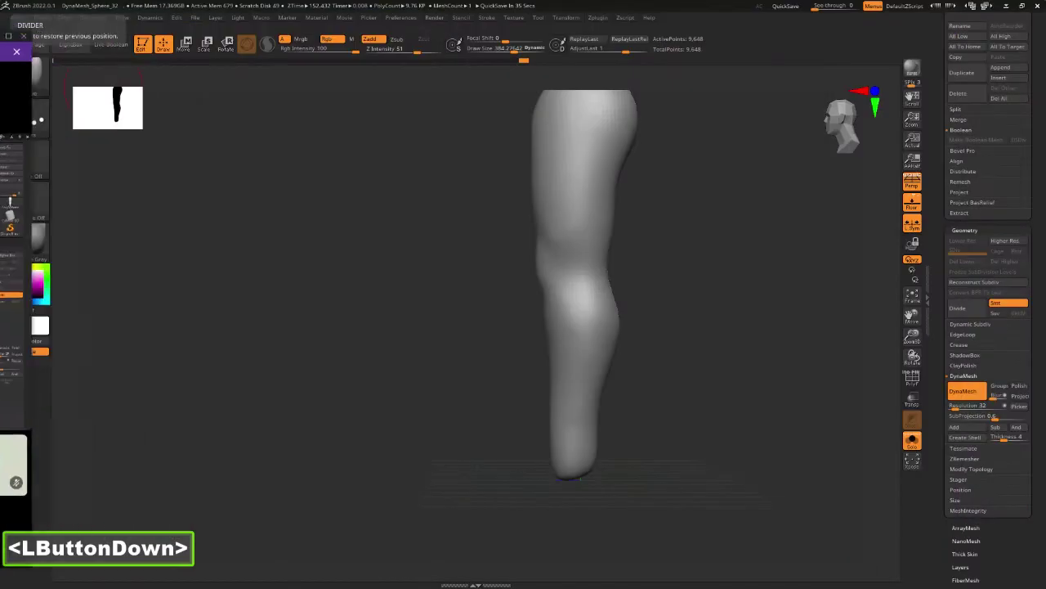
double_click(294, 214)
shift+drag(643, 335, 687, 346)
alt+drag(723, 353, 625, 349)
shift+click(647, 347)
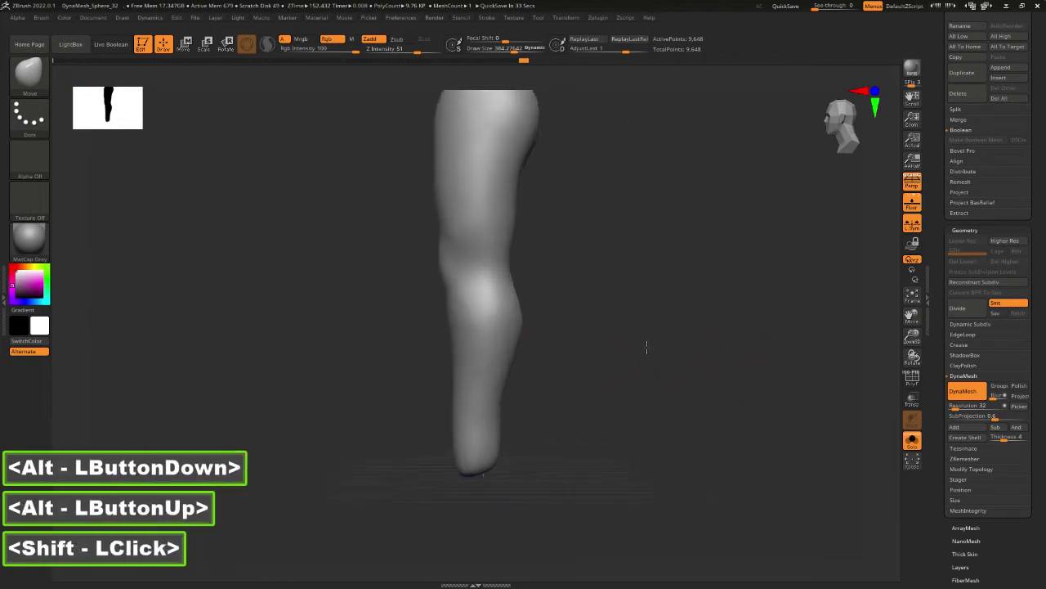
click(97, 401)
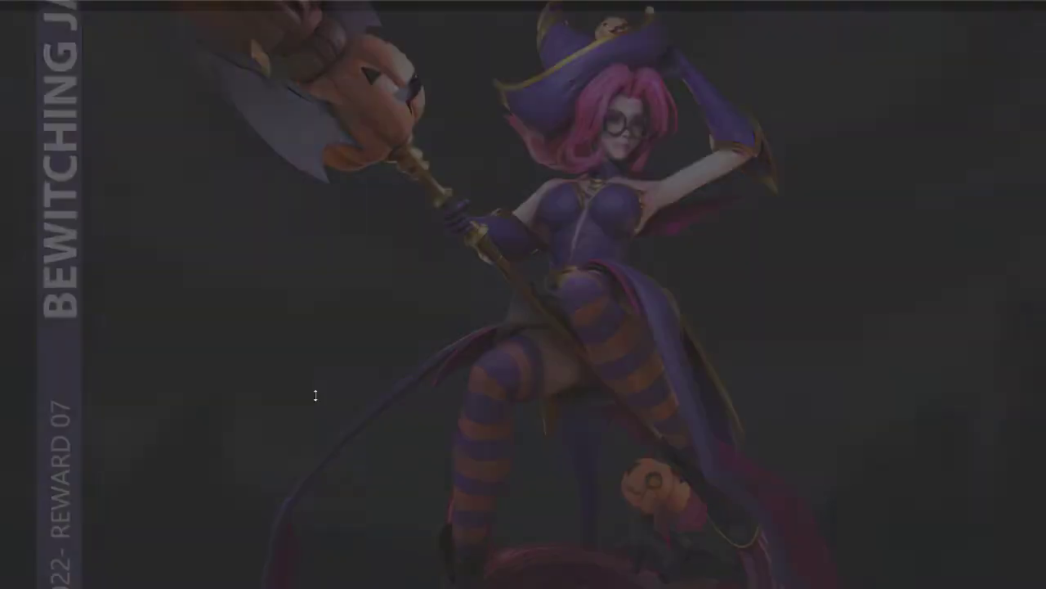
key(super+d)
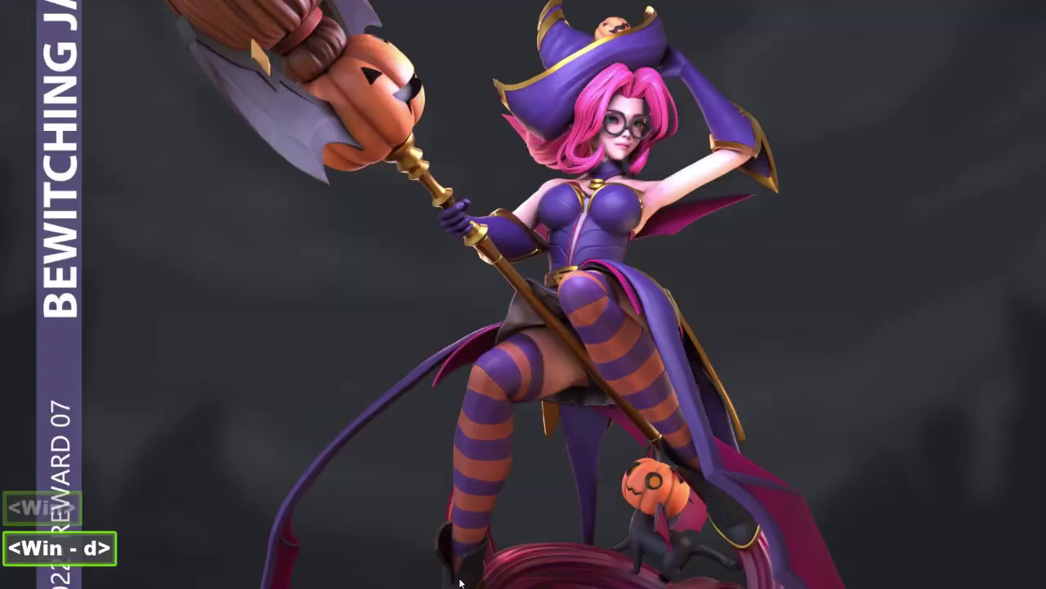
key(super+d)
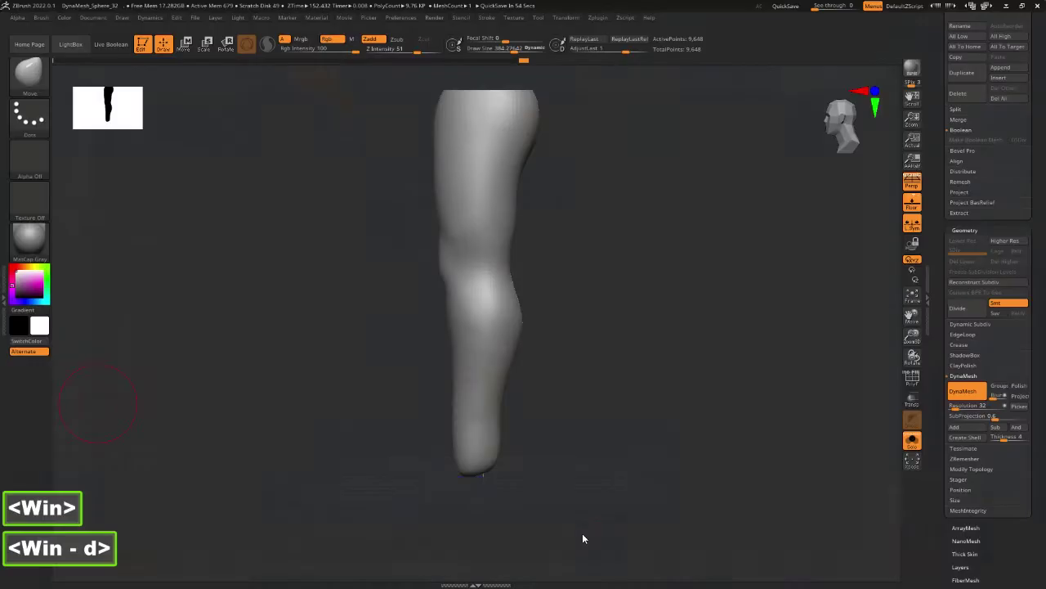
click(218, 360)
alt+drag(578, 460, 652, 434)
drag(600, 467, 623, 369)
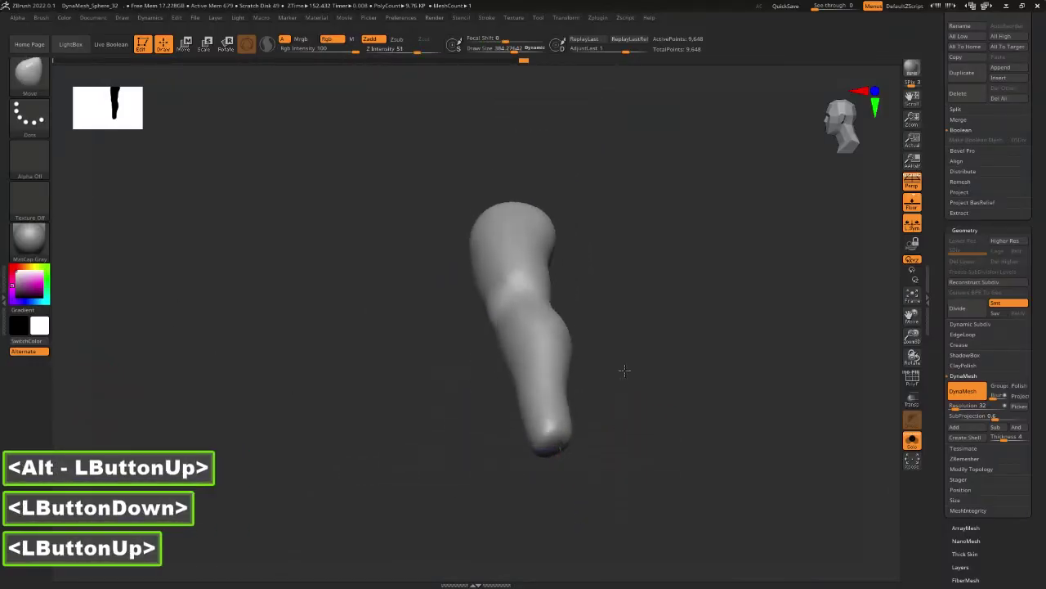
Undo the trial edits at the lower end of the leg and reduce the draw size to about 169.
mouse_move(634, 458)
mouse_down()
mouse_move(652, 407)
mouse_move(692, 458)
mouse_move(587, 422)
mouse_move(542, 432)
mouse_move(525, 423)
mouse_up()
key(ctrl+z)
key(space)
key(ctrl+z)
key(space)
ctrl+drag(540, 422, 543, 424)
mouse_move(670, 431)
mouse_down()
mouse_move(710, 434)
mouse_move(715, 511)
mouse_up()
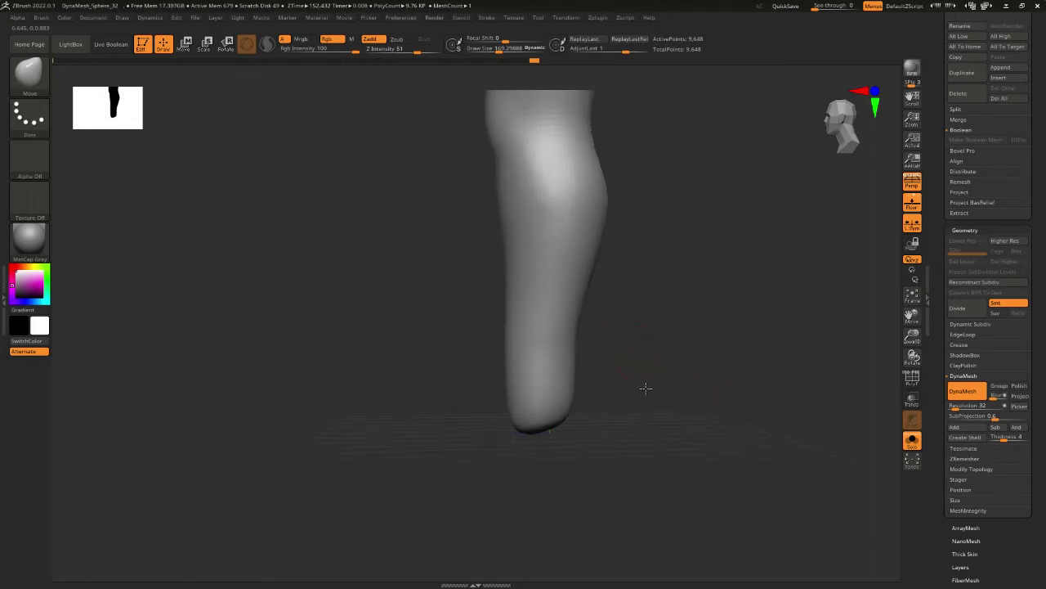
Mask the rounded end of the leg below the ankle and invert the mask to leave only that end editable.
mouse_move(645, 388)
mouse_down()
mouse_move(670, 390)
mouse_move(645, 336)
mouse_move(598, 401)
mouse_move(583, 383)
mouse_move(558, 412)
mouse_move(711, 445)
mouse_move(692, 352)
mouse_up()
ctrl+click(624, 401)
ctrl+click(558, 413)
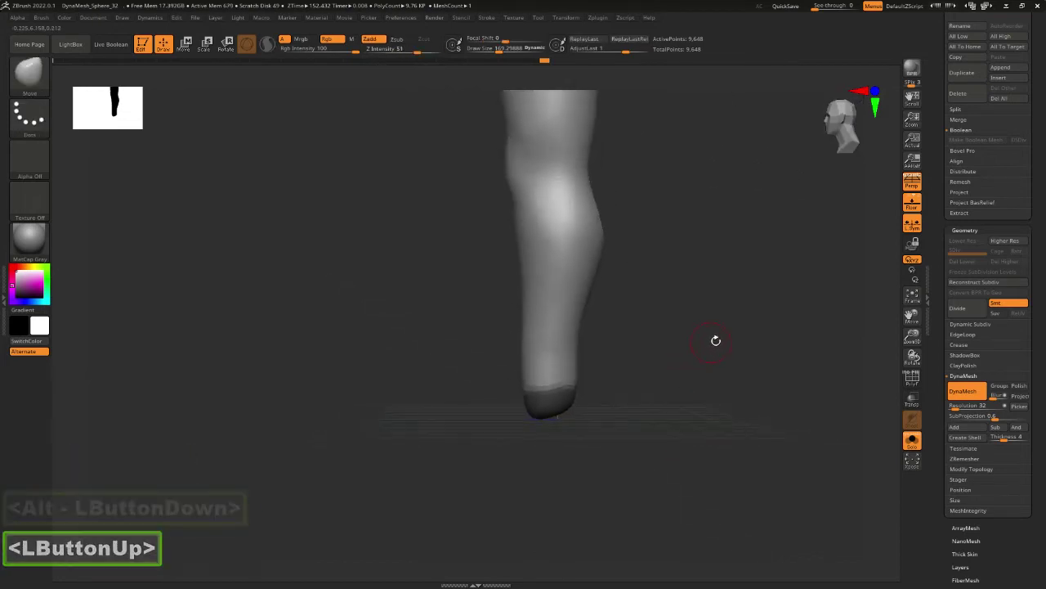
key(ctrl)
ctrl+click(728, 334)
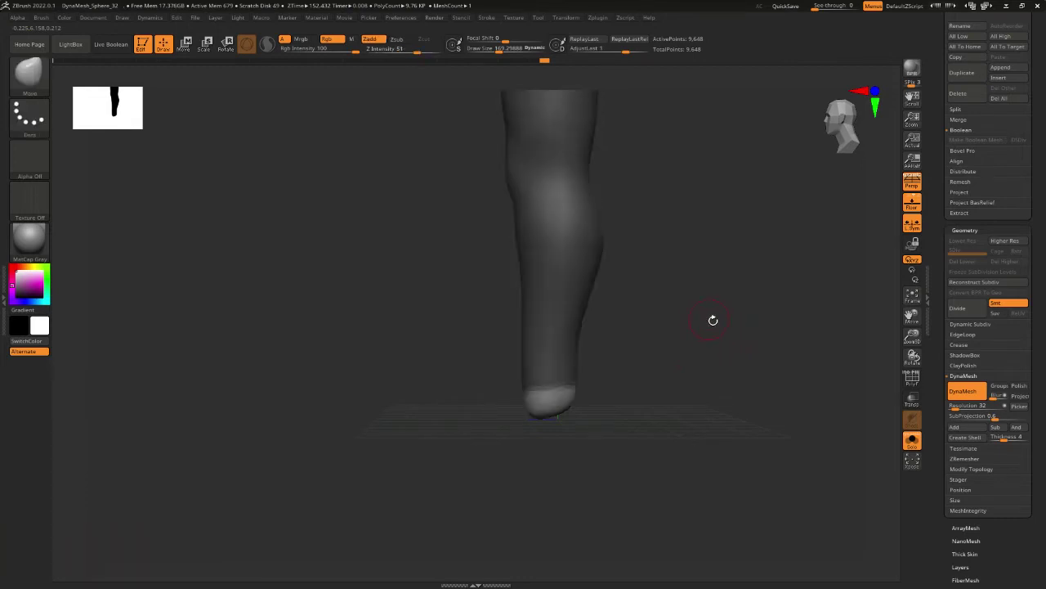
key(ctrl)
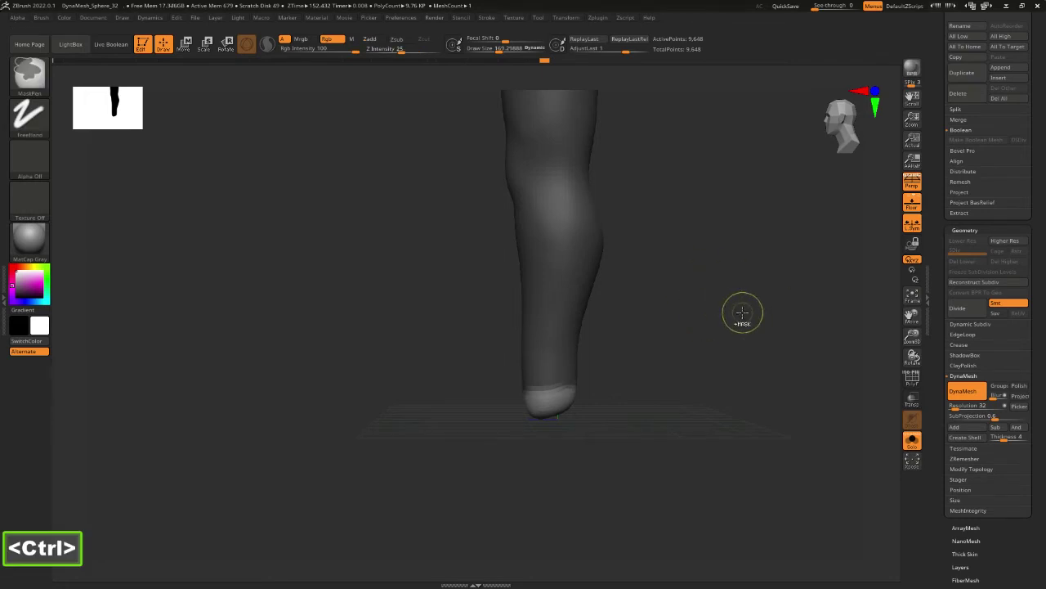
Try to pull the foot forward from the unmasked ankle end with a draw size of about 492.
key(space)
drag(688, 342, 707, 344)
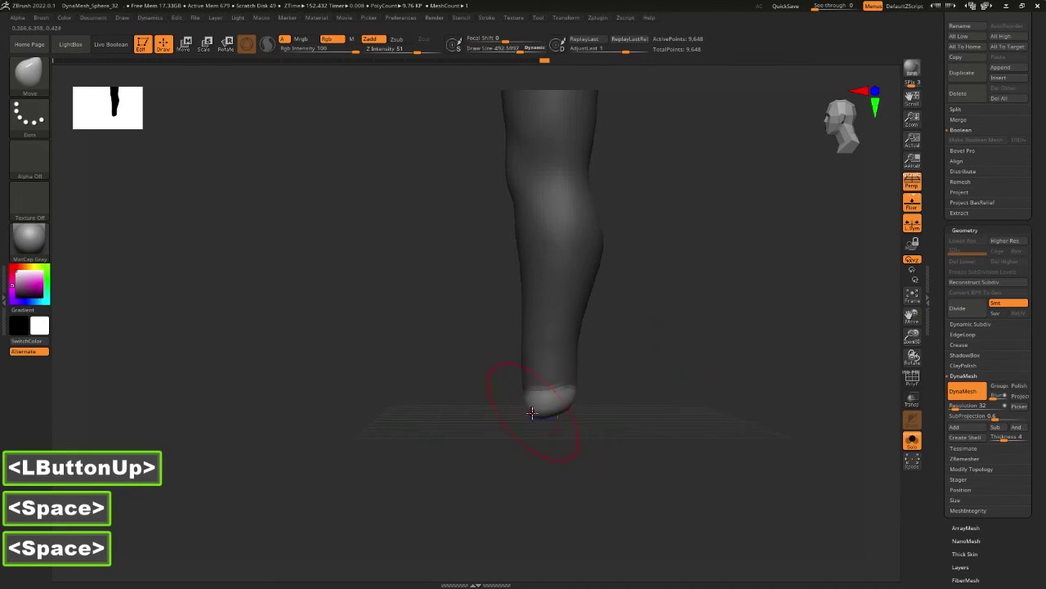
mouse_move(530, 413)
mouse_down()
mouse_move(479, 402)
mouse_move(414, 410)
mouse_up()
key(ctrl+z)
Set the draw size to about 339 and pull the unmasked end forward into a foot from the side view.
key(space)
mouse_move(503, 398)
mouse_down()
mouse_move(445, 406)
mouse_move(448, 418)
mouse_up()
mouse_move(654, 434)
shift+mouse_down()
mouse_move(725, 435)
mouse_move(673, 416)
mouse_move(689, 486)
mouse_move(608, 477)
mouse_move(645, 428)
mouse_move(650, 439)
shift+mouse_up()
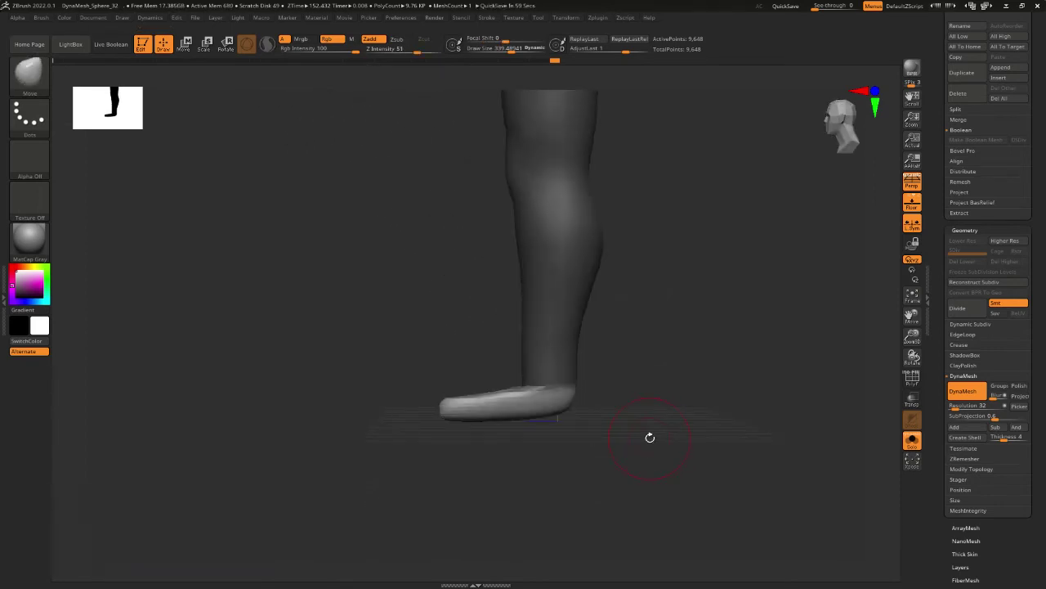
Widen the heel from the back view and round it out from the side with the Move brush.
alt+drag(664, 416, 677, 454)
drag(914, 121, 919, 124)
alt+drag(757, 258, 717, 234)
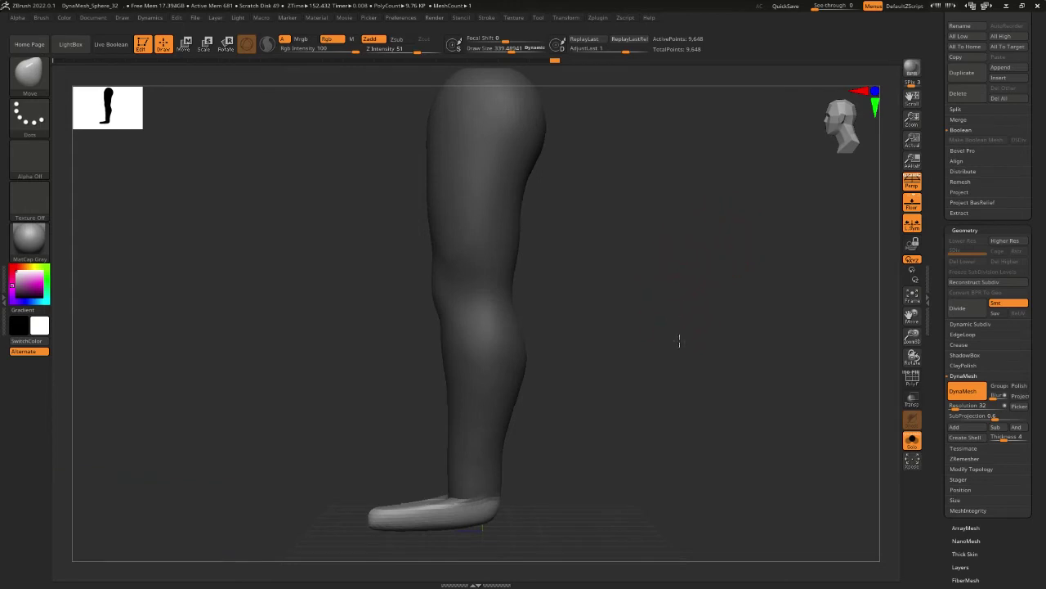
alt+drag(675, 337, 671, 293)
click(646, 376)
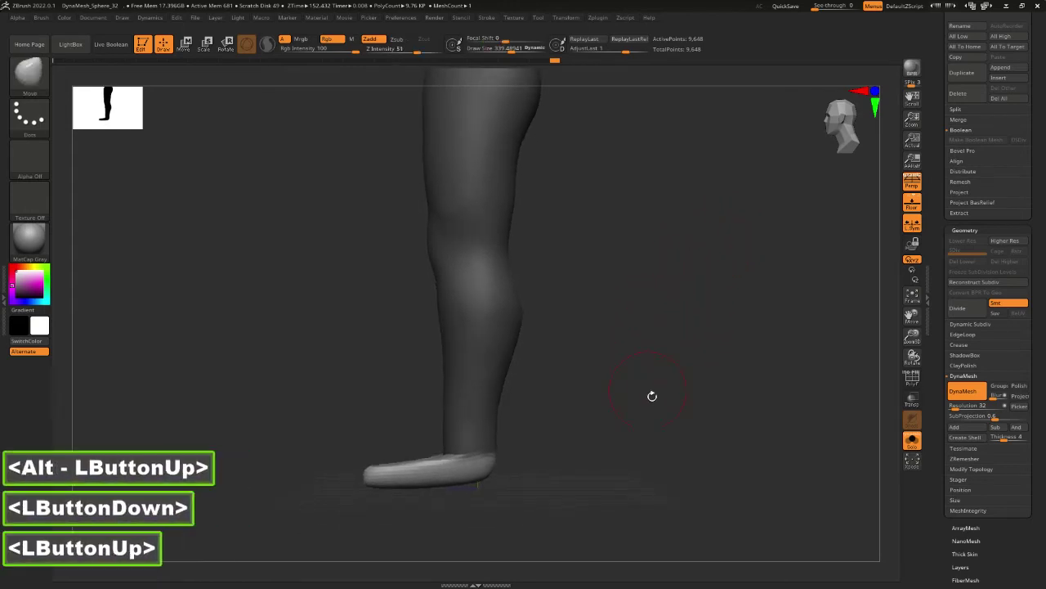
drag(651, 395, 680, 339)
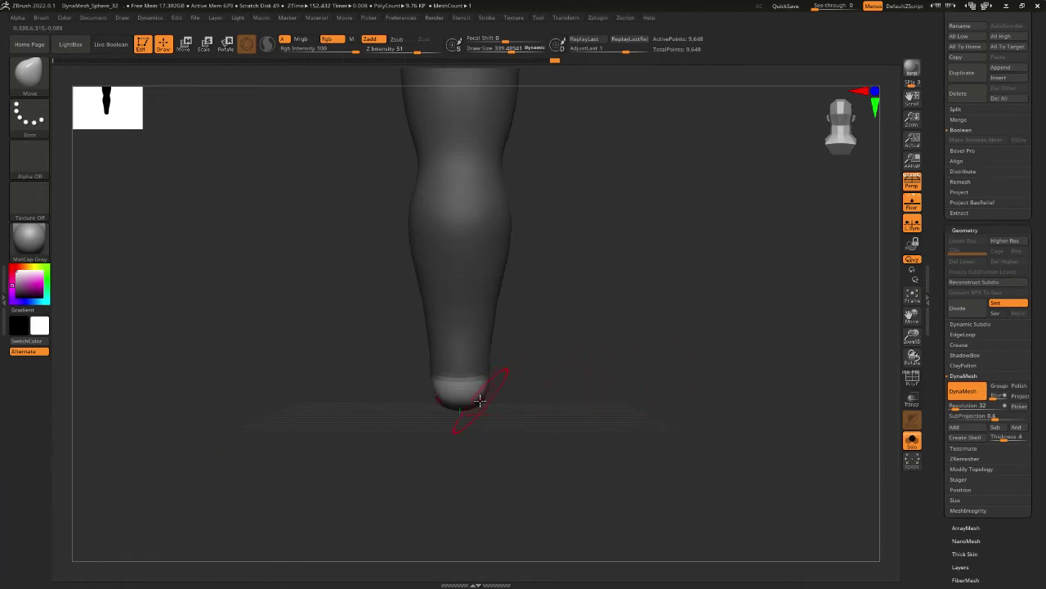
drag(479, 400, 498, 422)
mouse_move(500, 423)
mouse_down()
mouse_move(509, 423)
mouse_move(448, 413)
mouse_up()
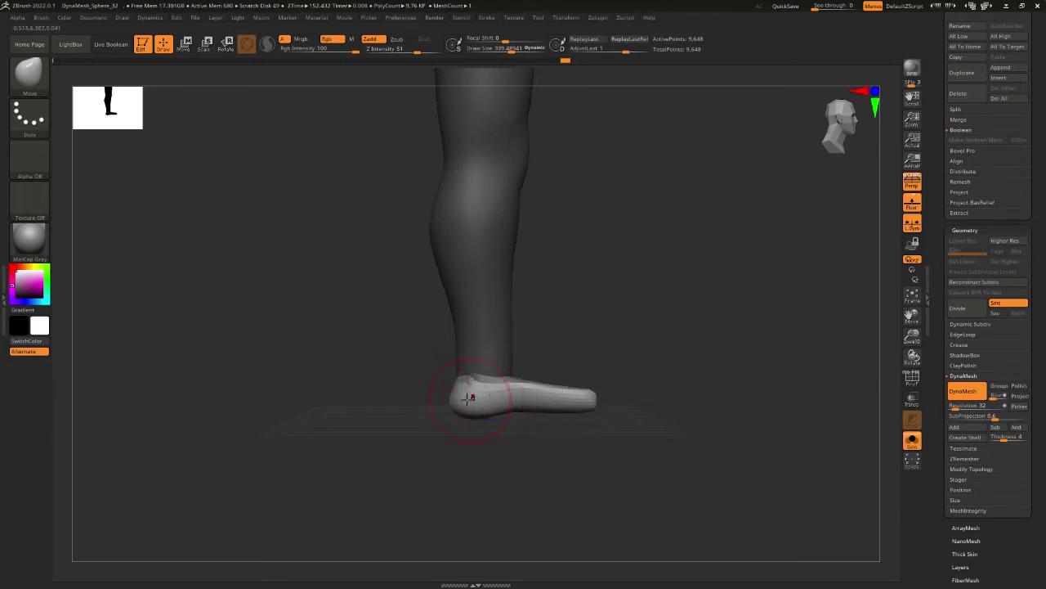
Invert the mask onto the foot, set the draw size to about 461 and adjust the back of the ankle.
ctrl+click(579, 347)
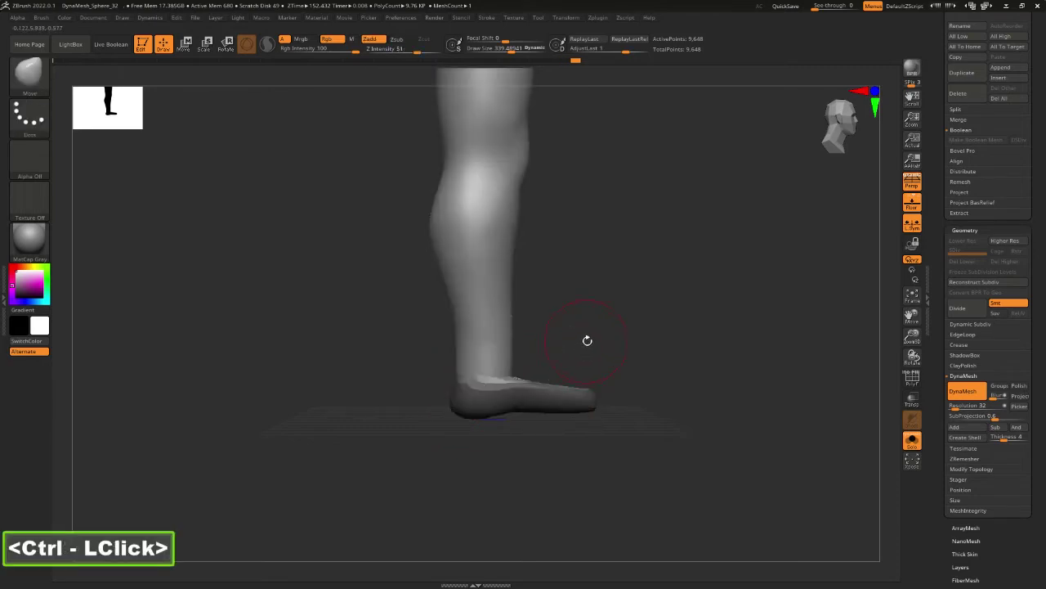
key(space)
drag(475, 358, 461, 362)
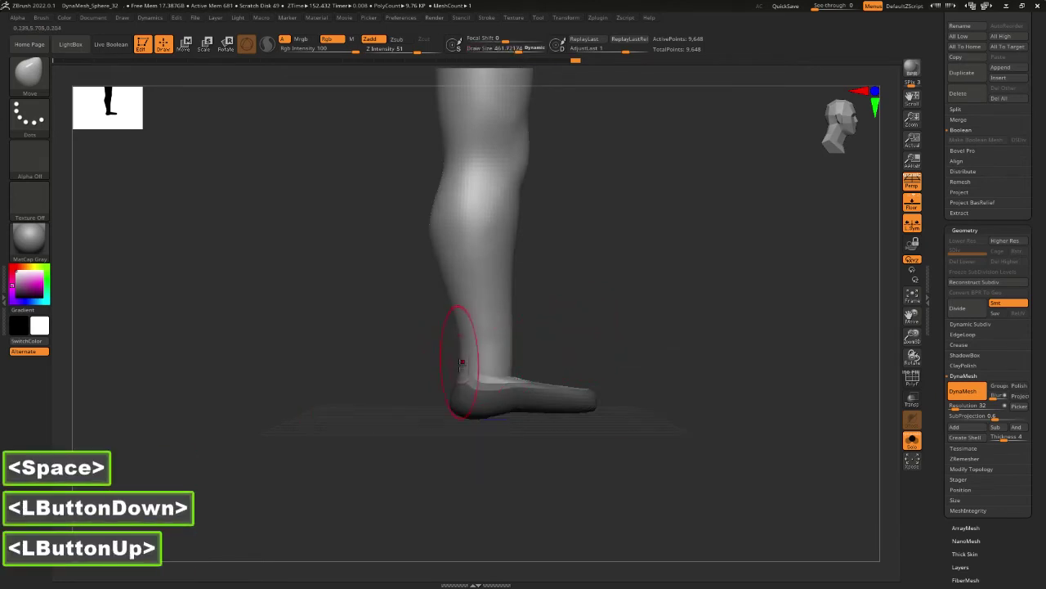
Clear the mask and reshape the sides and length of the foot from a raised front view with the Move brush.
mouse_move(561, 328)
shift+mouse_down()
mouse_move(580, 327)
mouse_move(585, 355)
shift+mouse_up()
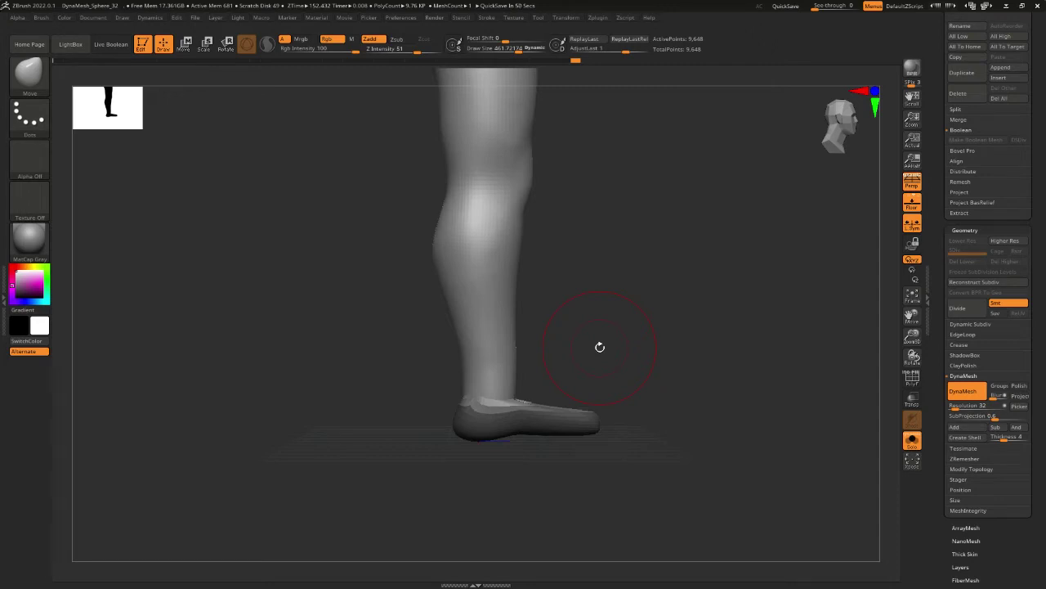
shift+drag(620, 352, 614, 365)
alt+click(652, 365)
alt+click(668, 355)
alt+click(641, 376)
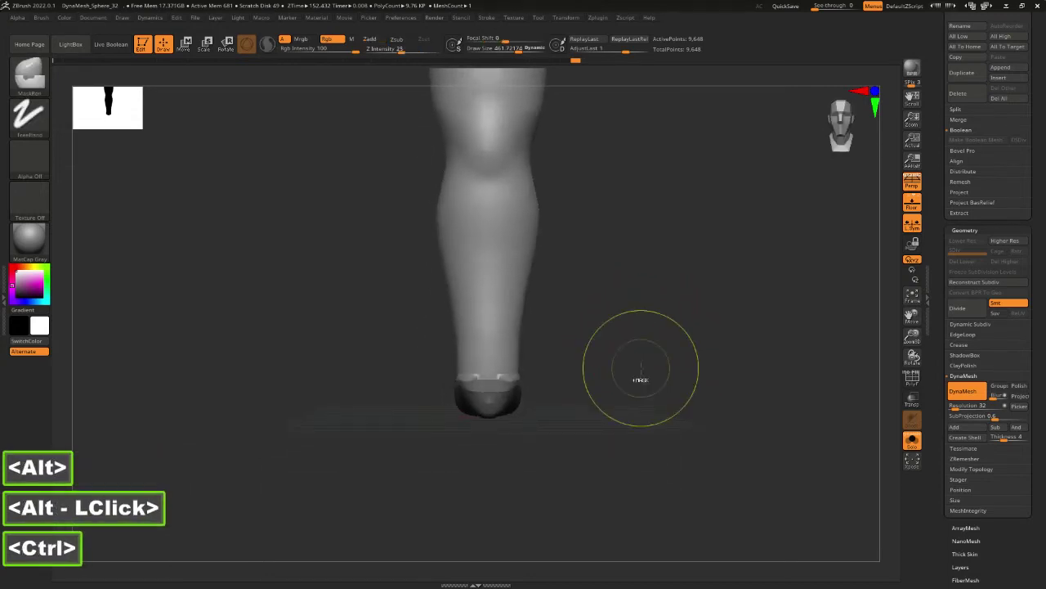
ctrl+double_click(638, 331)
drag(637, 331, 635, 355)
alt+click(635, 353)
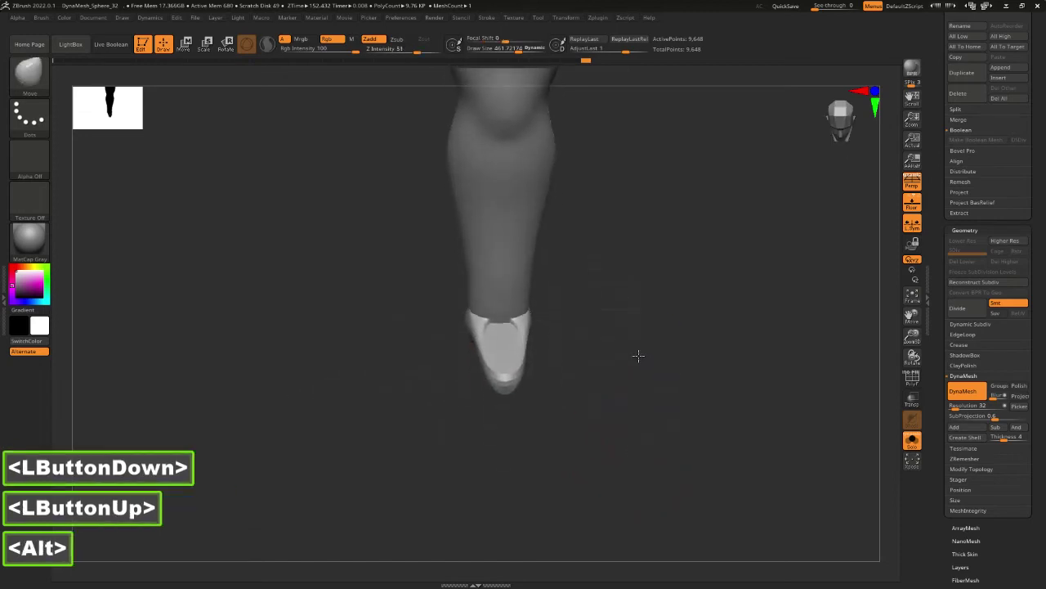
alt+click(539, 351)
mouse_move(523, 376)
mouse_down()
mouse_move(542, 389)
mouse_move(510, 353)
mouse_up()
mouse_move(634, 360)
mouse_down()
mouse_move(553, 366)
mouse_move(572, 393)
mouse_move(559, 402)
mouse_up()
mouse_move(500, 373)
mouse_down()
mouse_move(567, 368)
mouse_move(572, 351)
mouse_up()
Reduce the draw size to about 375 and shape the instep where the foot meets the shin.
key(space)
drag(568, 312, 548, 316)
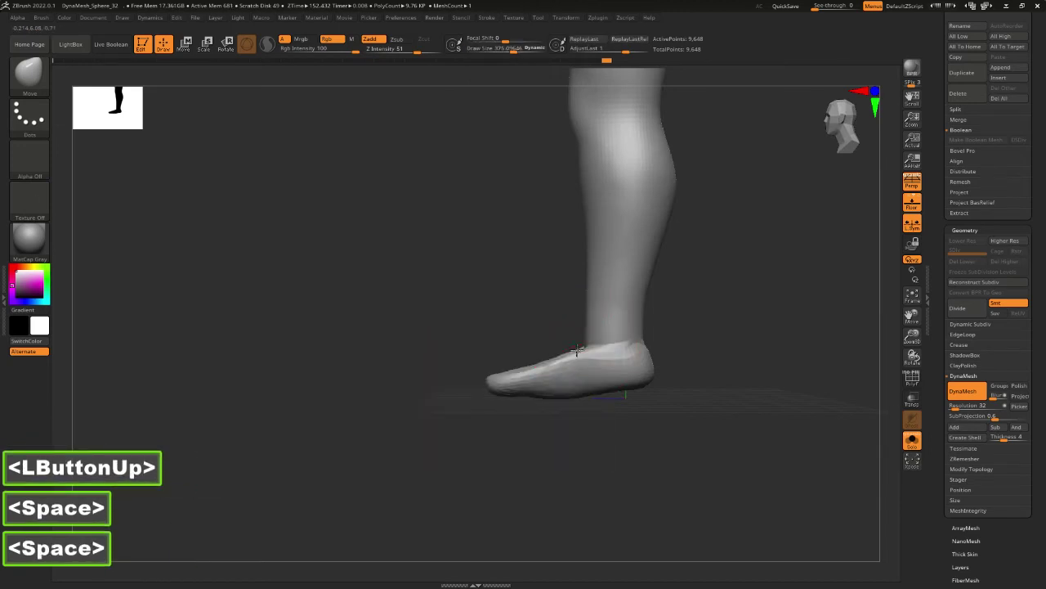
click(576, 348)
drag(576, 347, 599, 269)
click(597, 286)
Smooth the top of the foot and even out its sides up to the ankle from a raised front view.
mouse_move(676, 371)
shift+mouse_down()
mouse_move(694, 371)
mouse_move(645, 400)
shift+mouse_up()
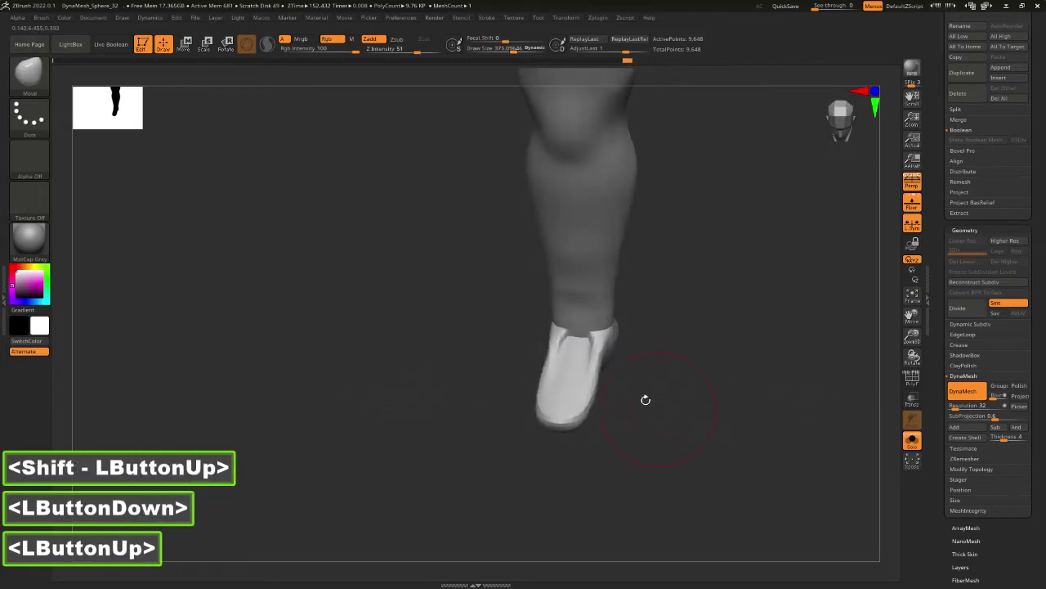
mouse_move(581, 352)
shift+mouse_down()
mouse_move(623, 398)
mouse_move(589, 378)
mouse_move(633, 390)
mouse_move(551, 389)
shift+mouse_up()
mouse_move(489, 355)
mouse_down()
mouse_move(573, 346)
mouse_move(604, 370)
mouse_move(598, 404)
mouse_move(629, 407)
mouse_move(629, 416)
mouse_up()
click(597, 397)
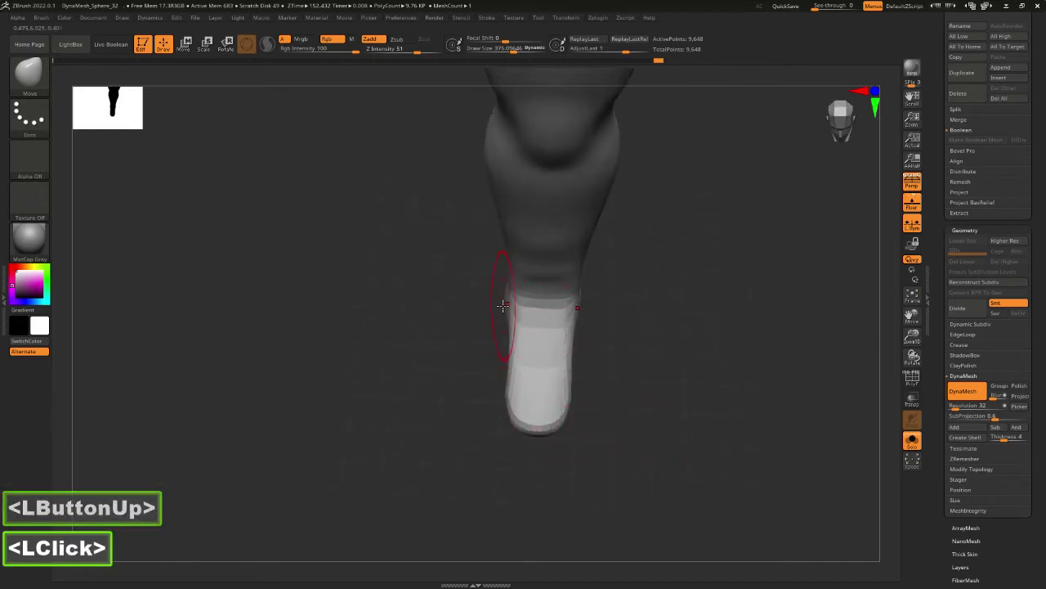
mouse_move(515, 411)
mouse_down()
mouse_move(501, 296)
mouse_move(513, 300)
mouse_up()
Update the leg's DynaMesh to rebuild the stretched foot geometry and check the leg from the front view.
drag(572, 360, 648, 352)
ctrl+double_click(673, 348)
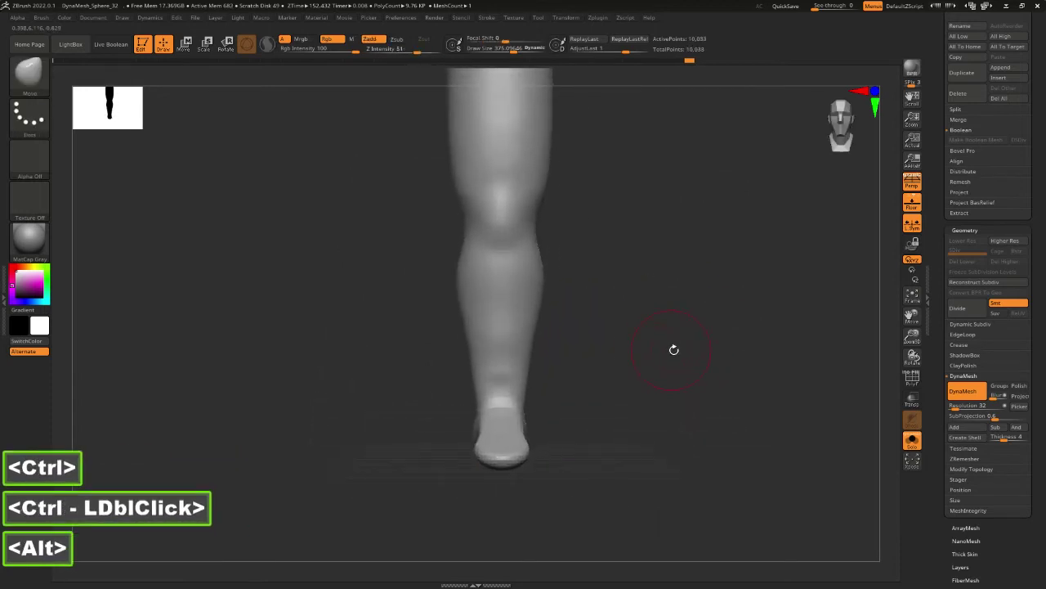
alt+click(685, 359)
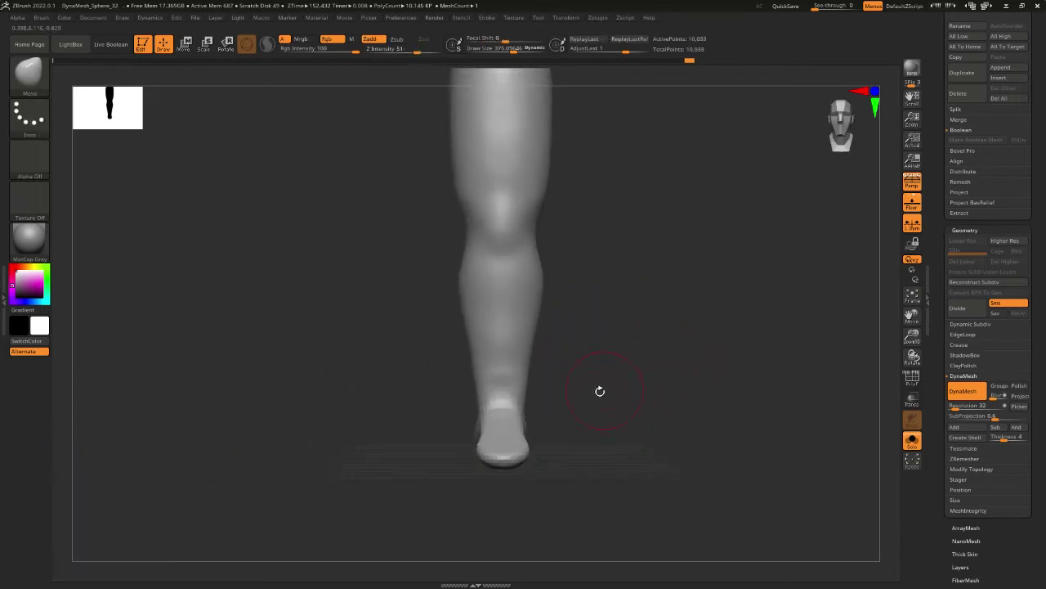
Rebuild the leg's DynaMesh at resolution 32 from the side view and inspect the foot and whole leg from the side and front.
drag(600, 392, 575, 434)
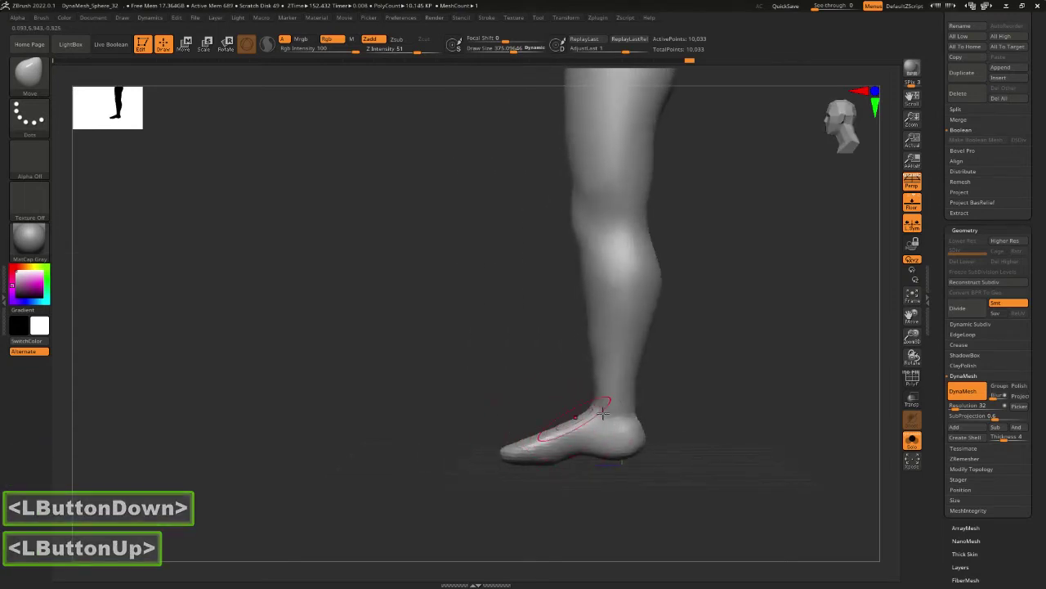
drag(695, 391, 726, 390)
alt+drag(725, 390, 718, 403)
click(961, 396)
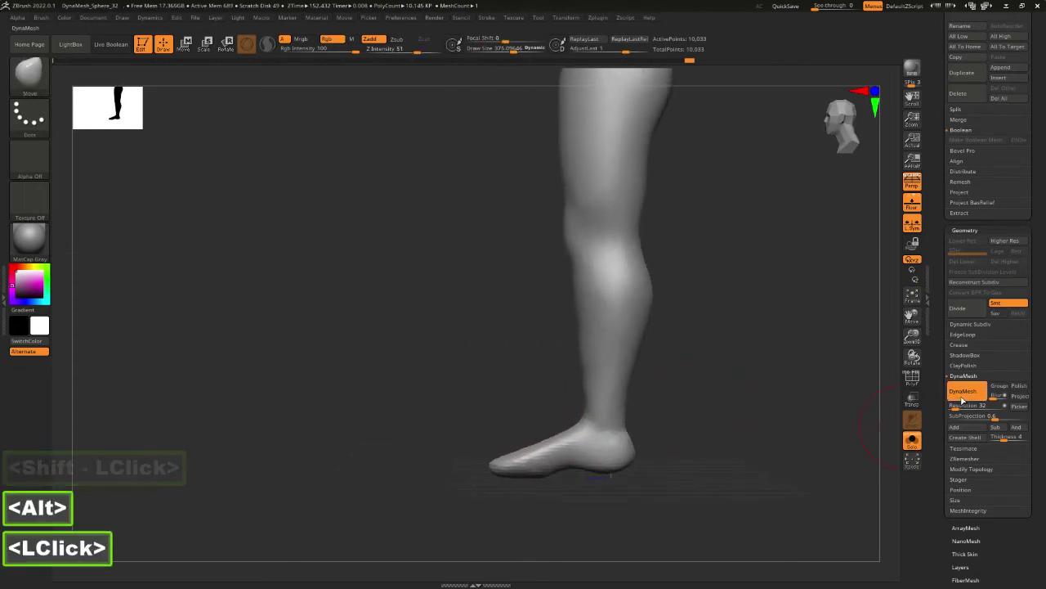
click(960, 397)
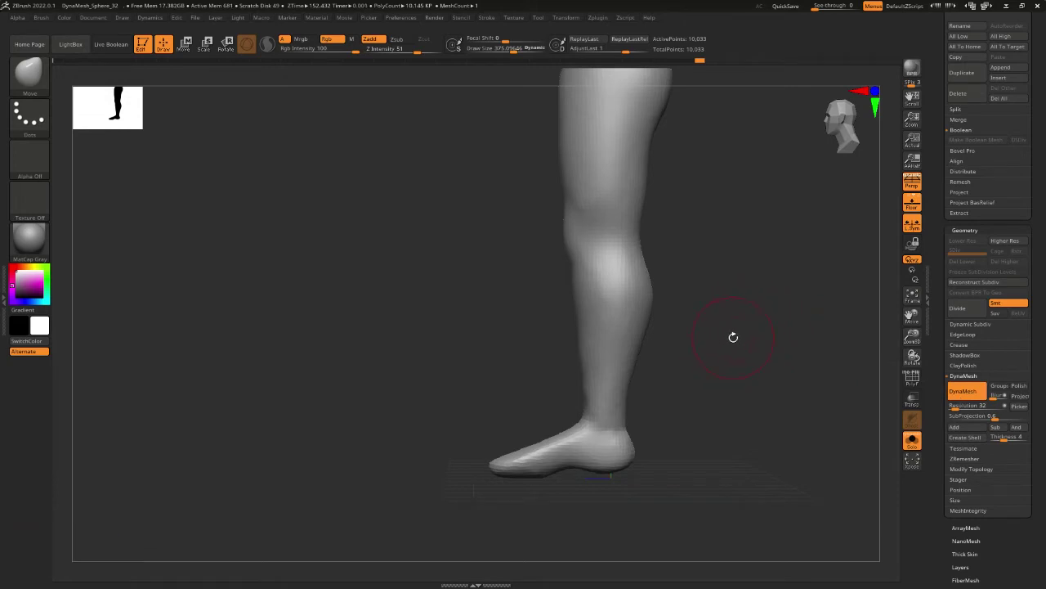
alt+drag(733, 337, 693, 358)
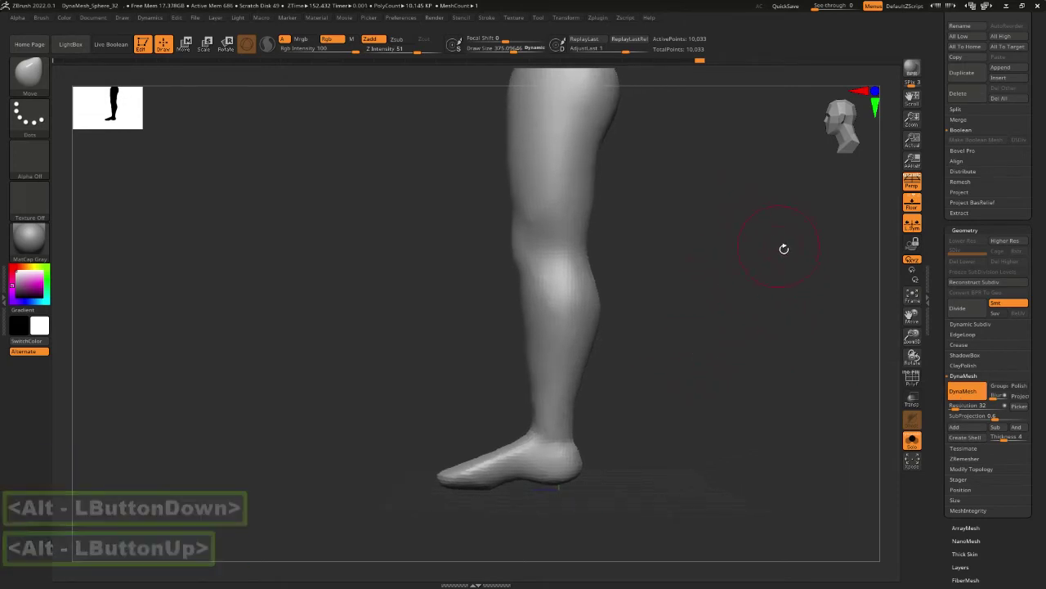
alt+click(725, 329)
drag(711, 325, 771, 327)
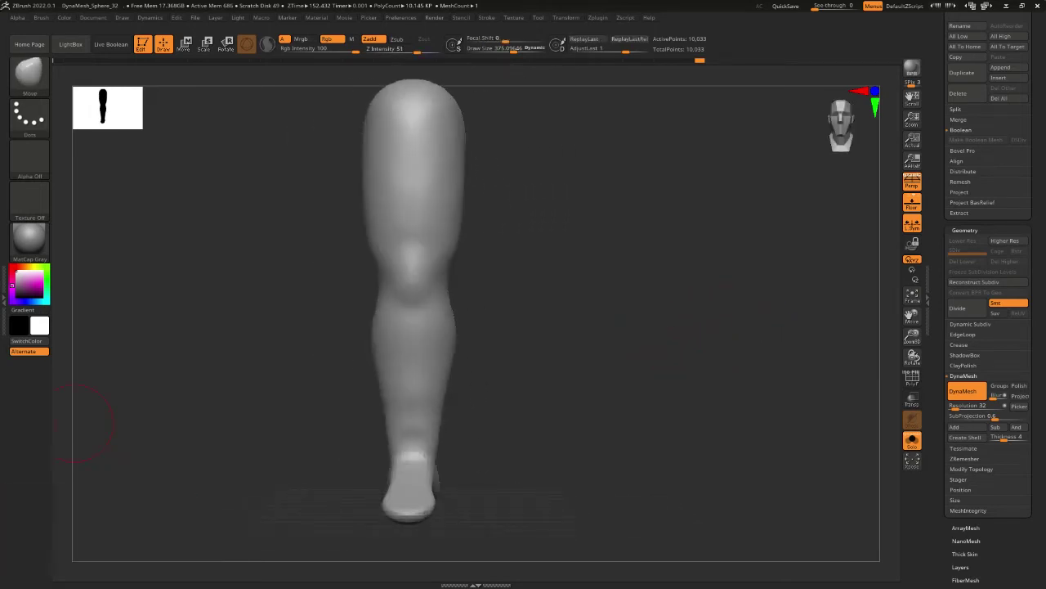
click(73, 423)
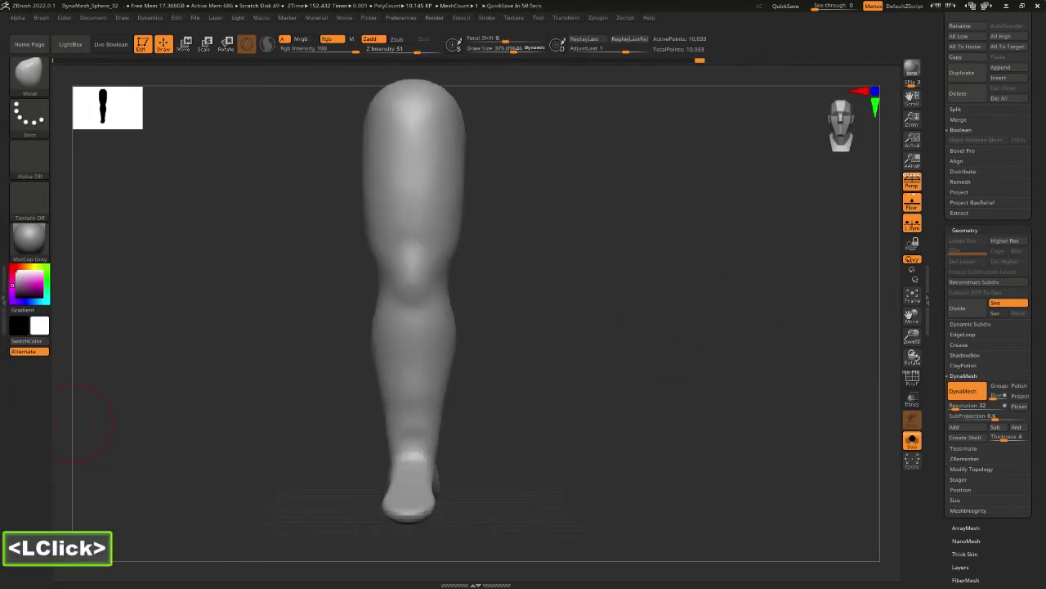
drag(202, 476, 646, 431)
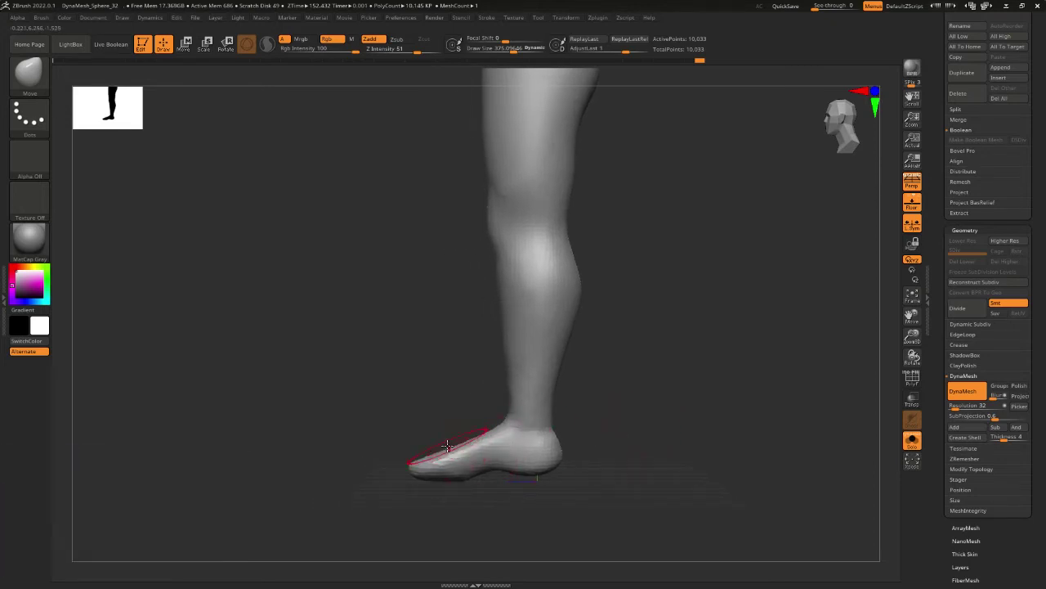
key(4)
key(5)
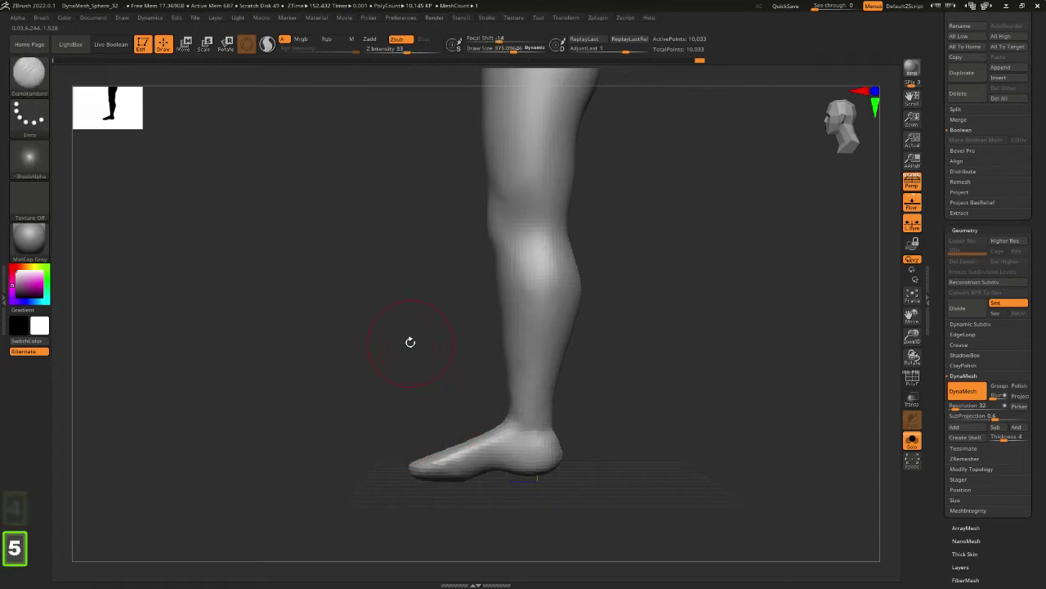
key(6)
key(7)
key(5)
key(4)
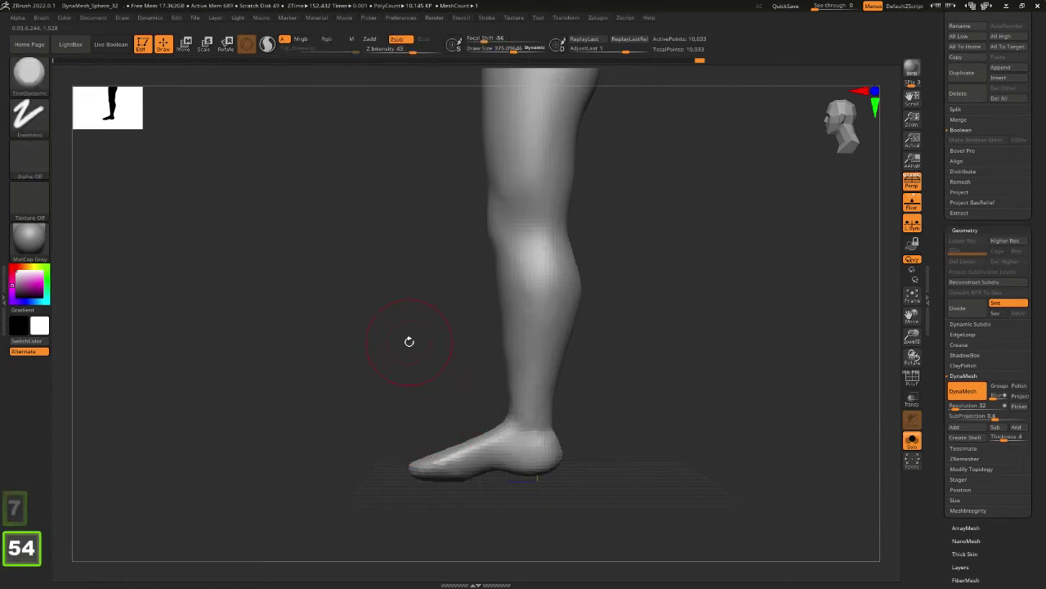
key(4)
key(3)
key(2)
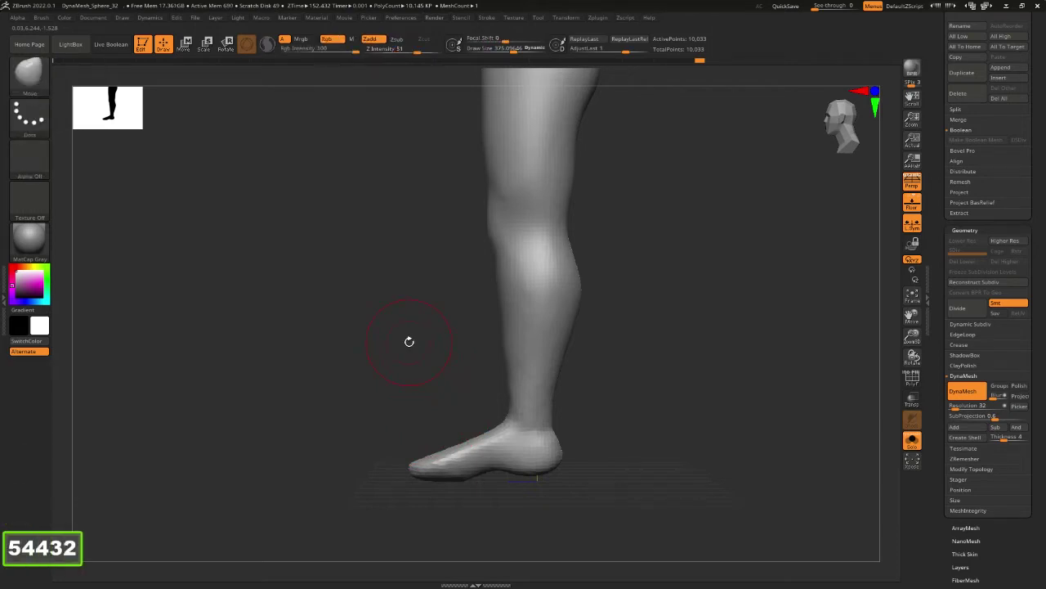
Cycle through the sculpting brushes, including DamStandard and Standard, ending on the JACut_A02 brush.
key(1)
key(2)
key(3)
key(4)
key(5)
key(5)
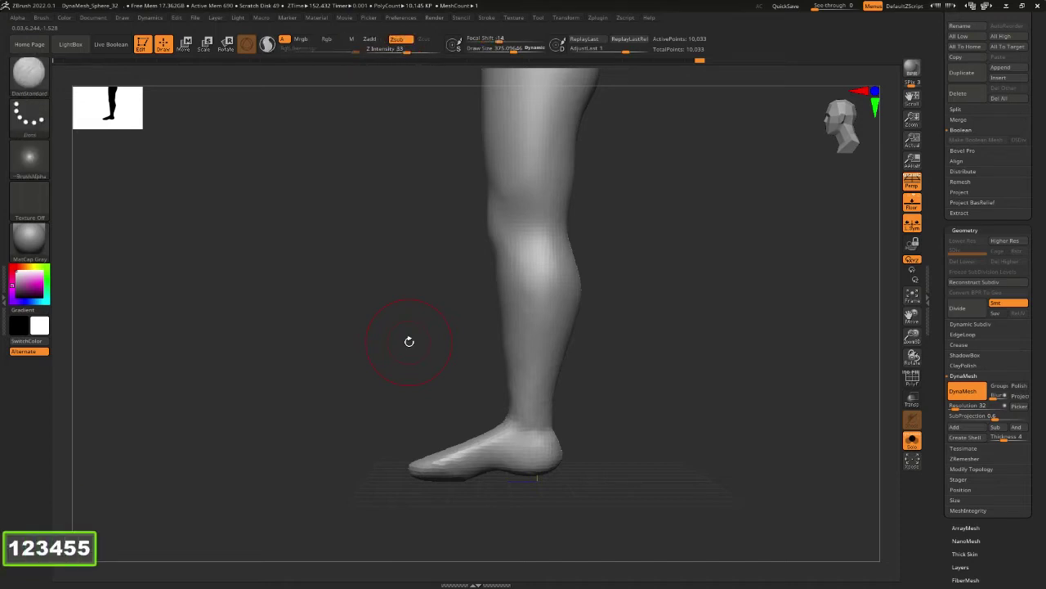
key(6)
key(7)
key(6)
key(7)
key(8)
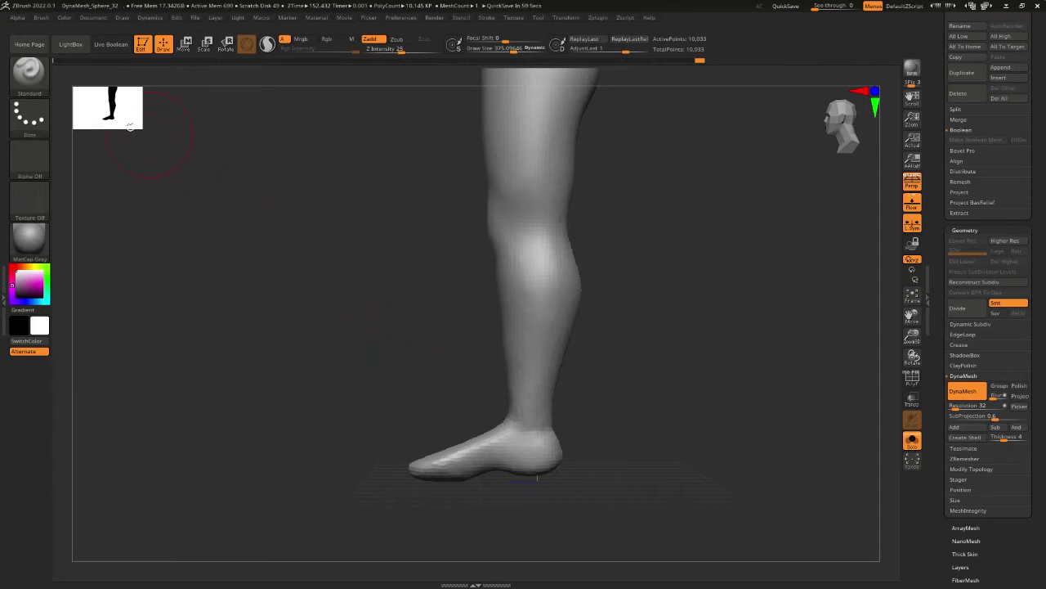
key(6)
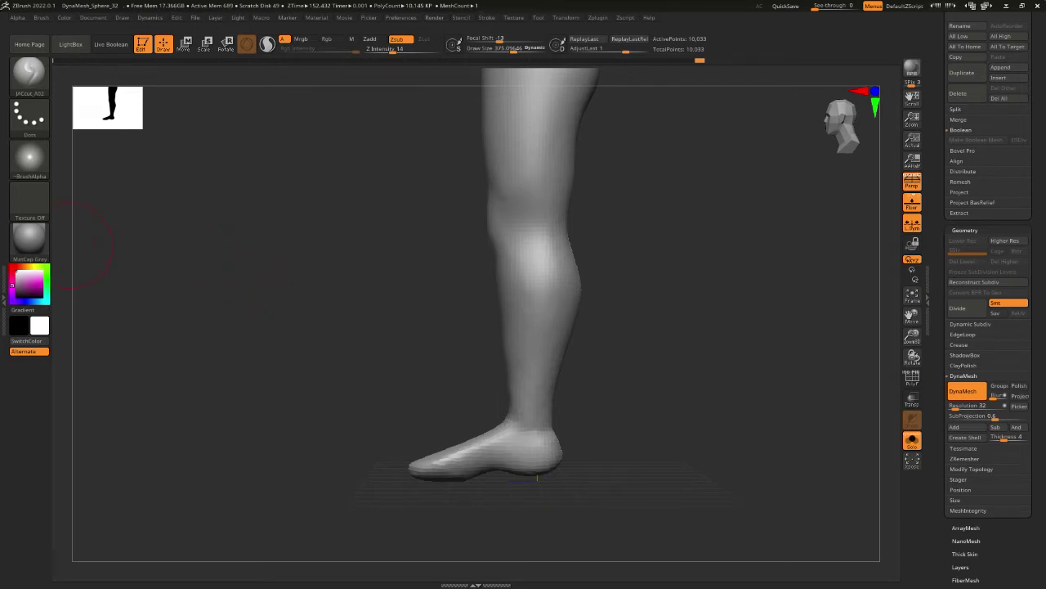
Turn the leg model around to a straight front view.
drag(0, 155, 469, 182)
double_click(469, 180)
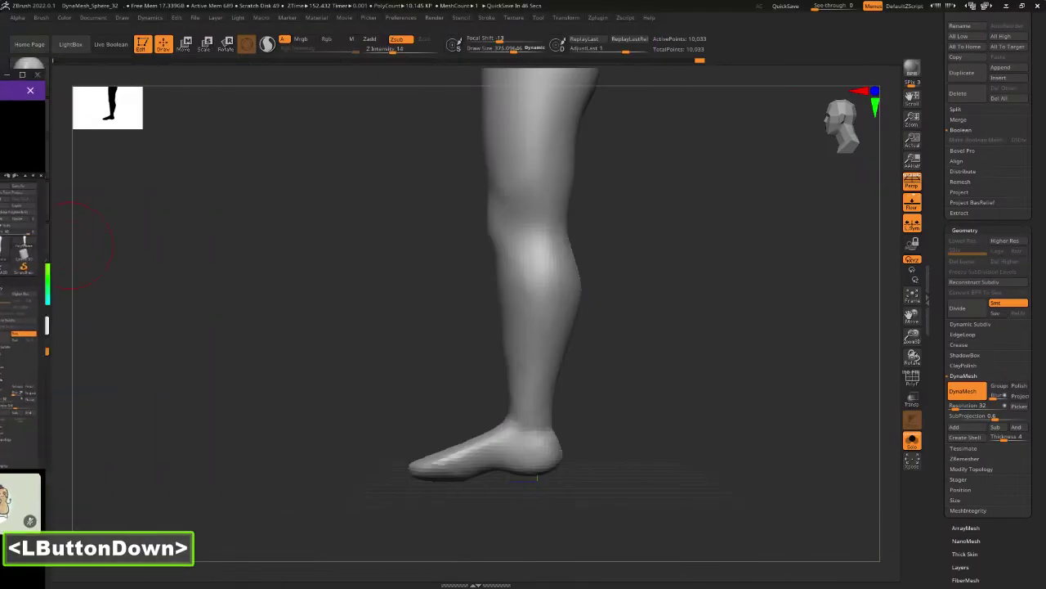
shift+click(651, 320)
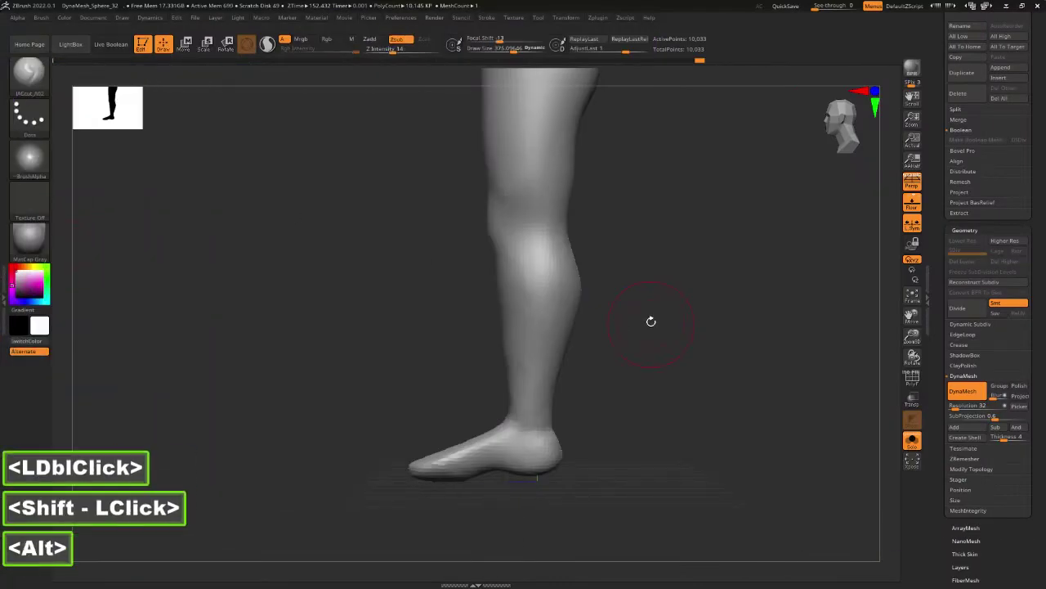
alt+drag(652, 319, 671, 330)
key(alt)
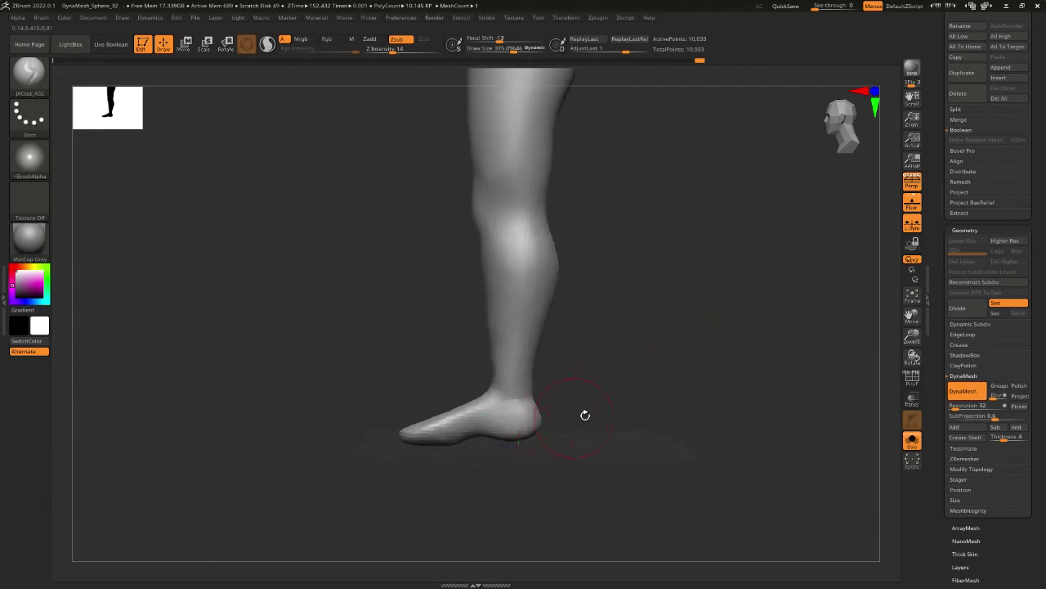
shift+drag(585, 415, 591, 425)
alt+drag(458, 385, 567, 402)
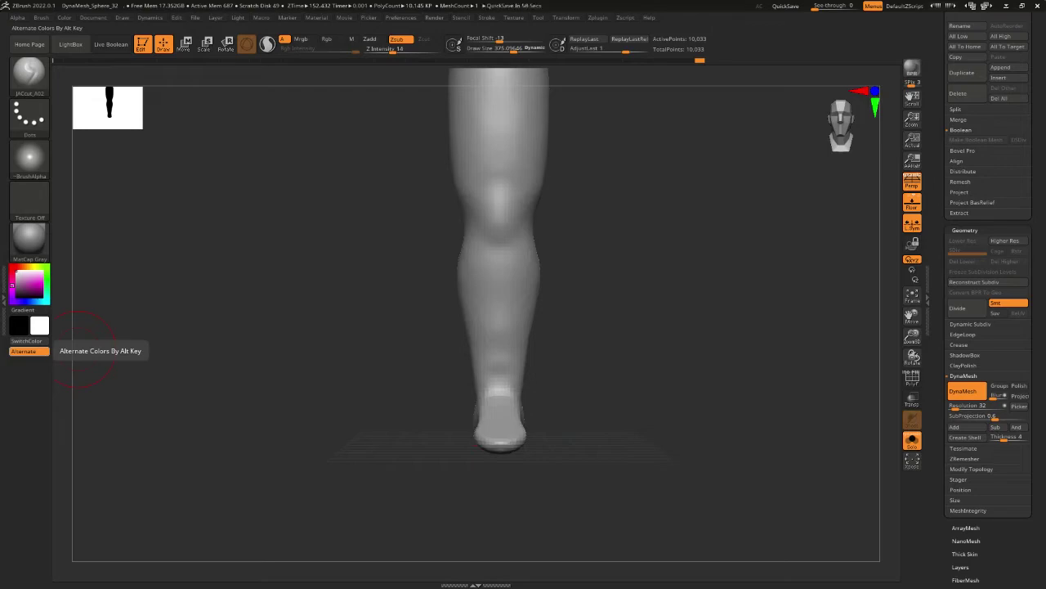
Switch to the anatomy-for-sculptors PDF in Adobe Acrobat Reader and find the Bones of the Foot page.
click(28, 350)
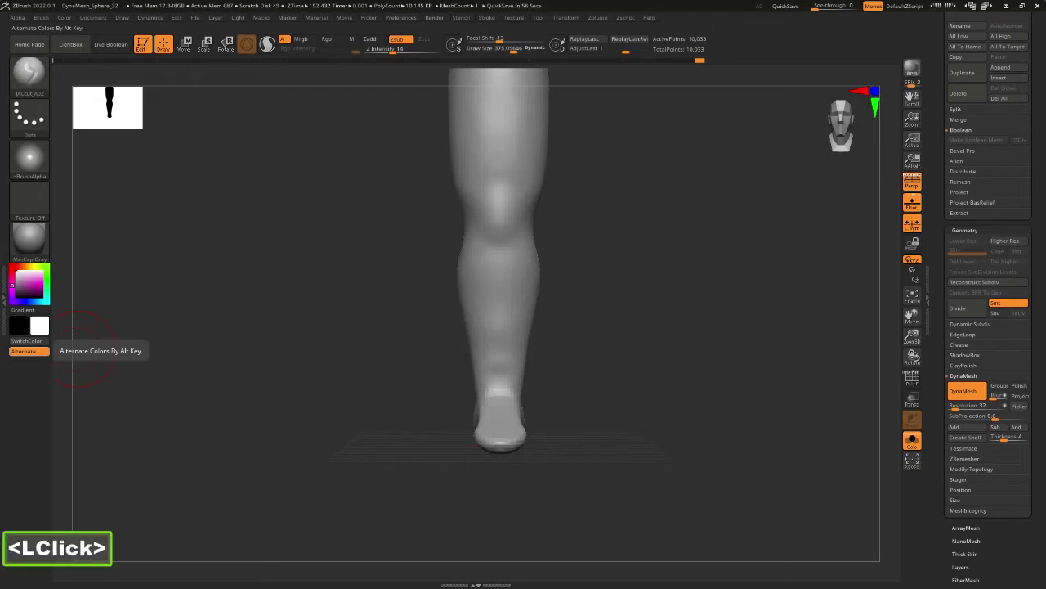
drag(0, 33, 446, 103)
double_click(446, 103)
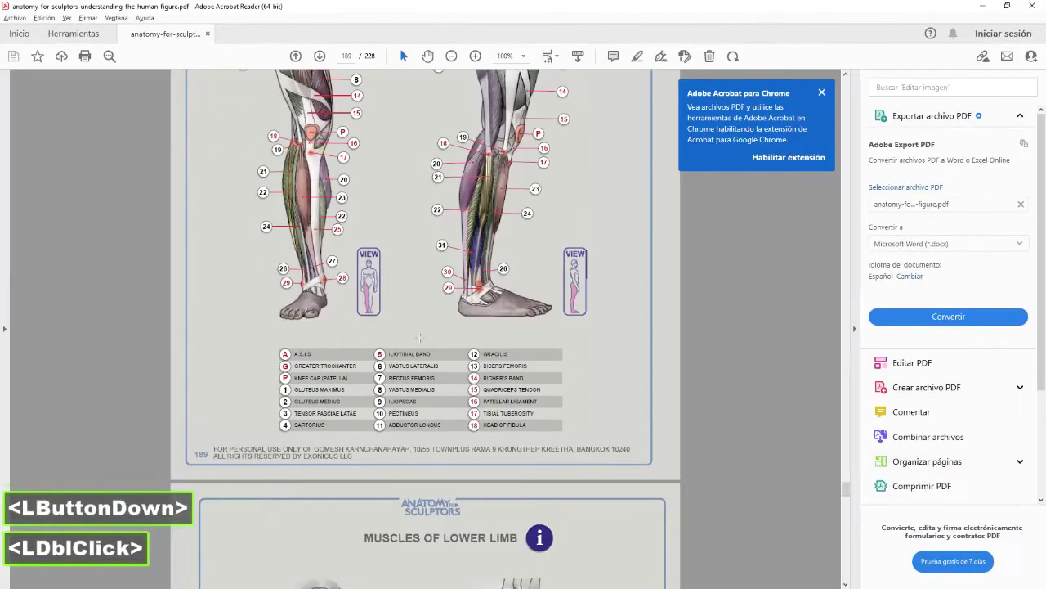
scroll(419, 337, up, 6)
scroll(398, 387, down, 2)
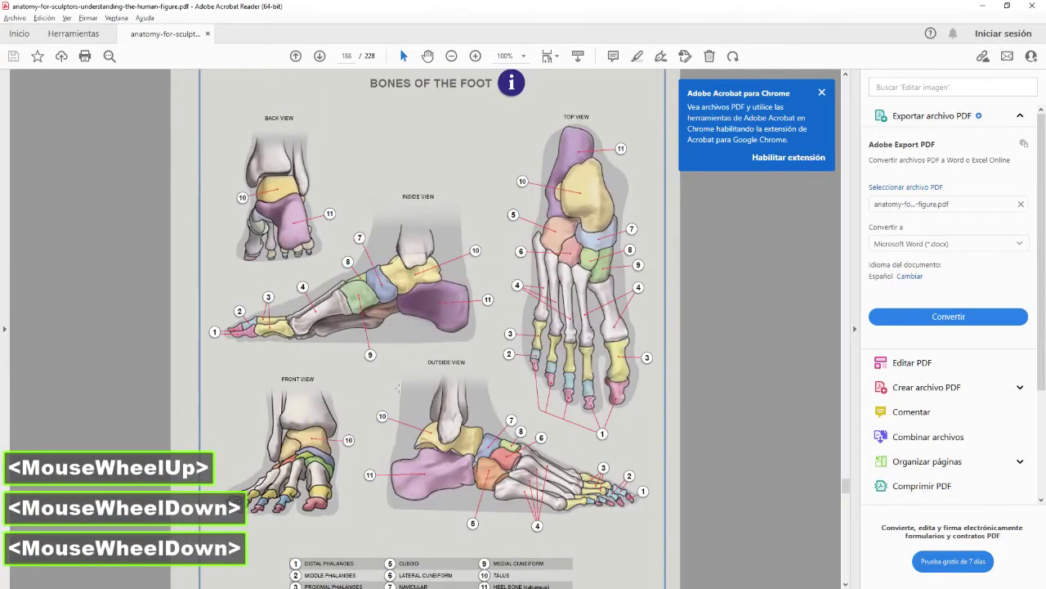
Capture the Bones of the Foot diagrams, circle the top view of the foot in red, and copy the annotated capture.
key(Print)
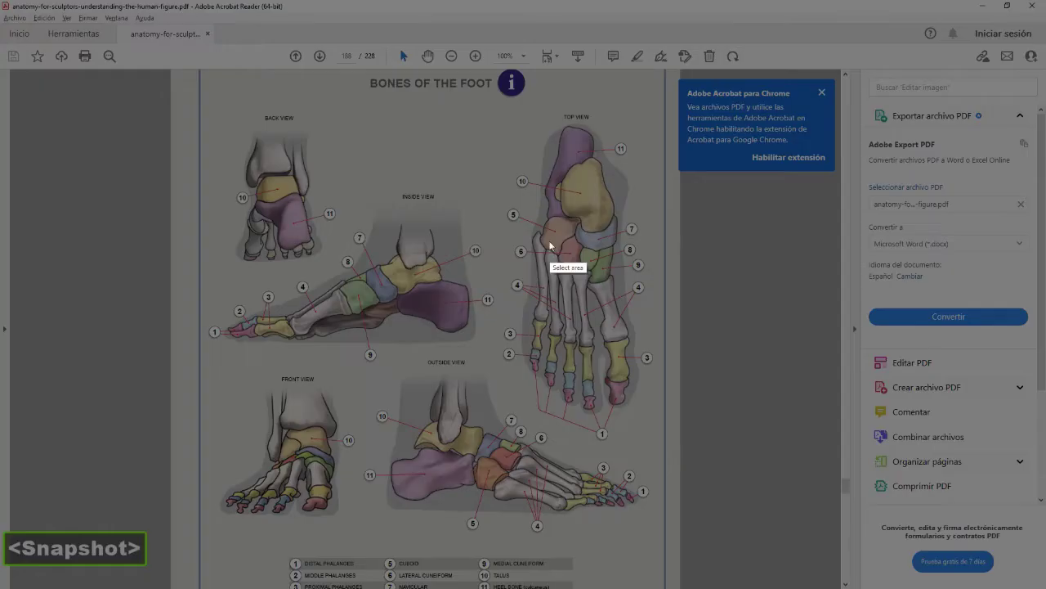
drag(202, 80, 726, 553)
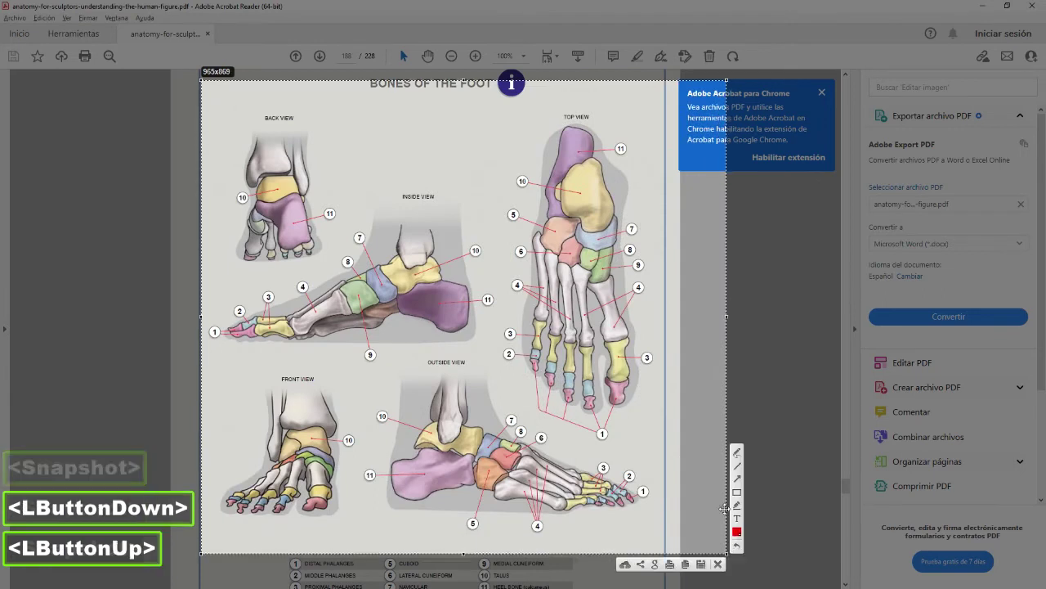
click(736, 452)
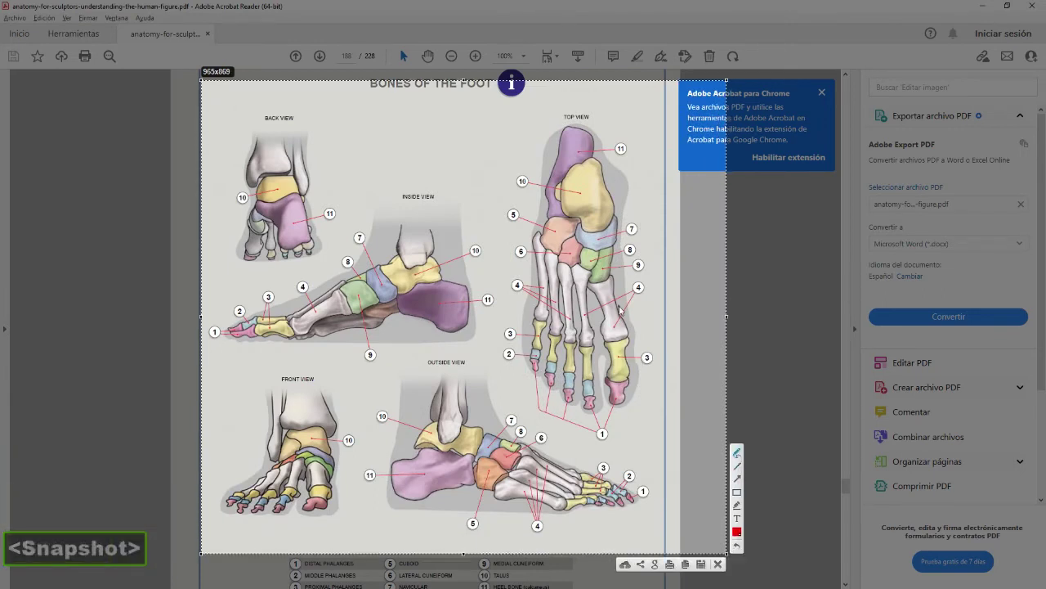
drag(571, 118, 526, 179)
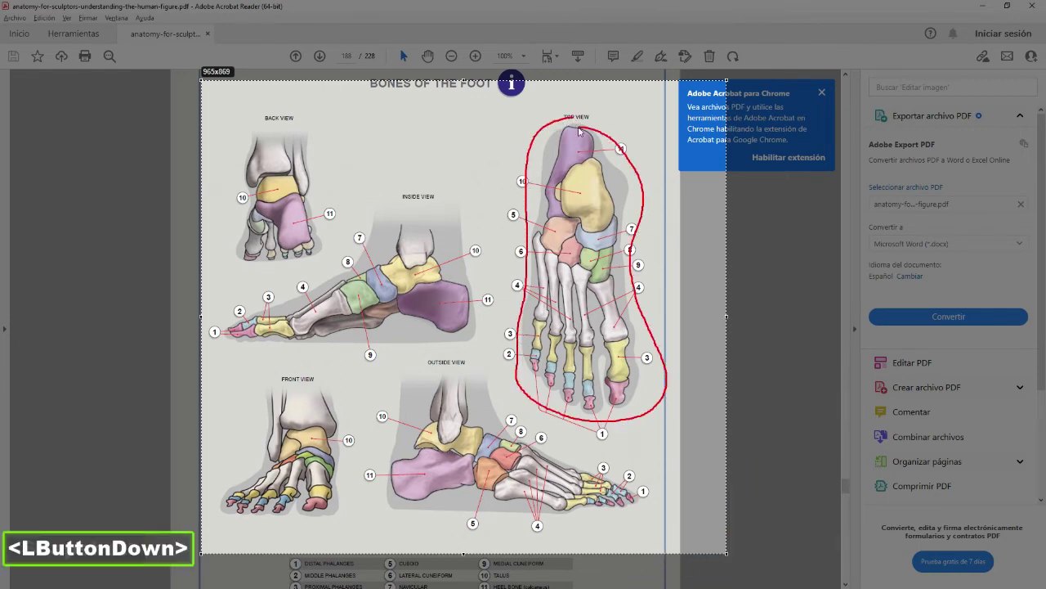
drag(538, 142, 537, 169)
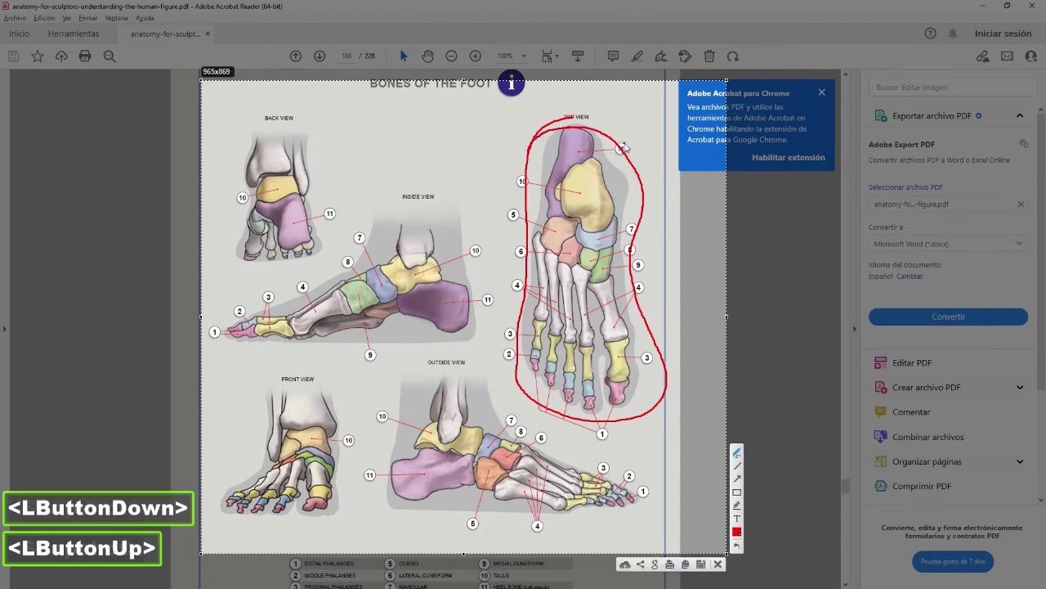
key(Print)
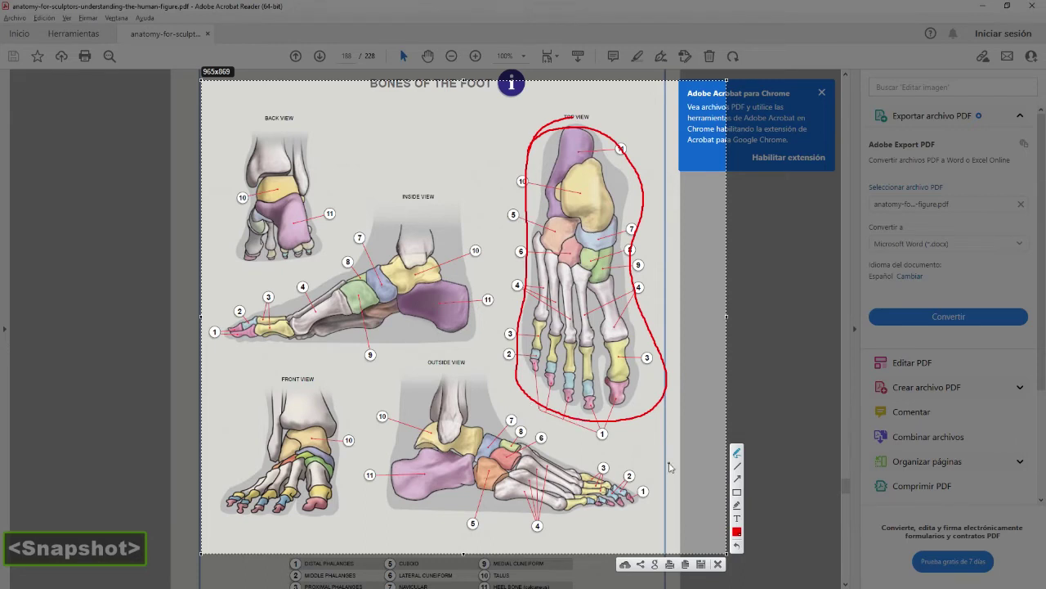
click(686, 564)
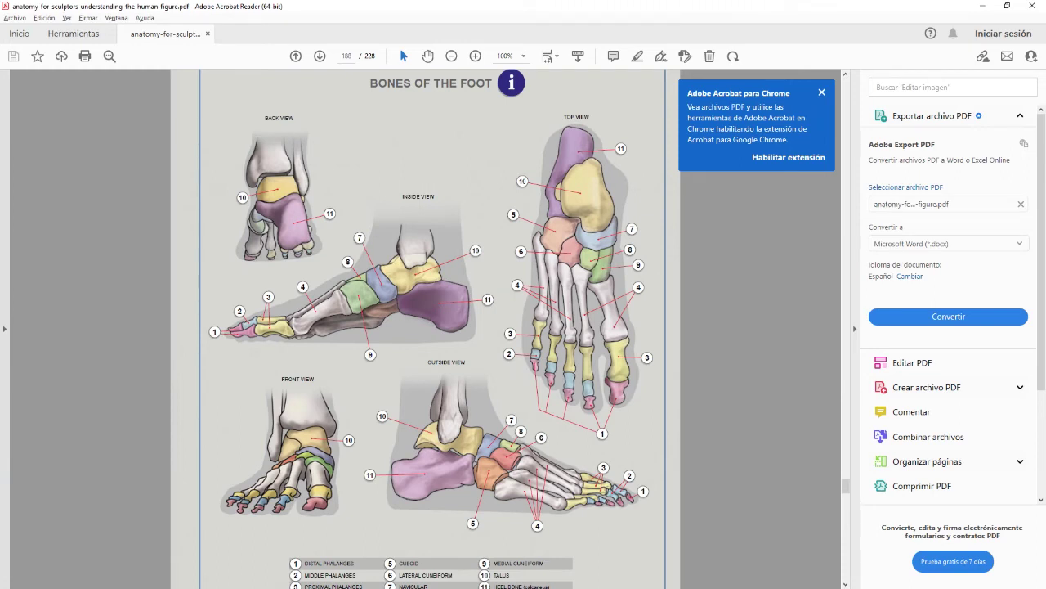
Paste and send the annotated foot diagram, and move the PDF window away to return to ZBrush.
click(524, 587)
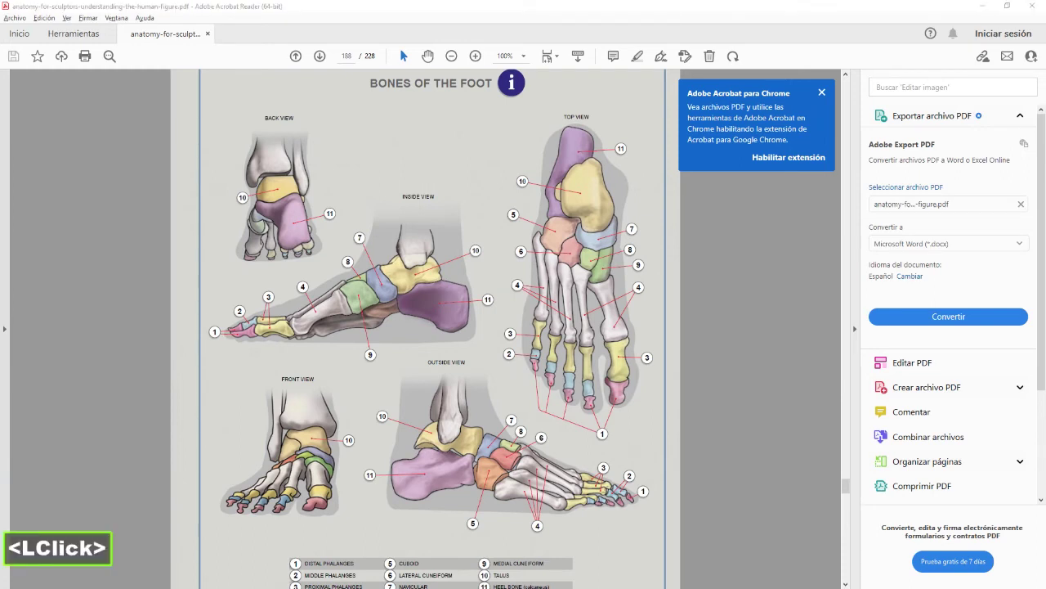
key(ctrl+v)
key(Return)
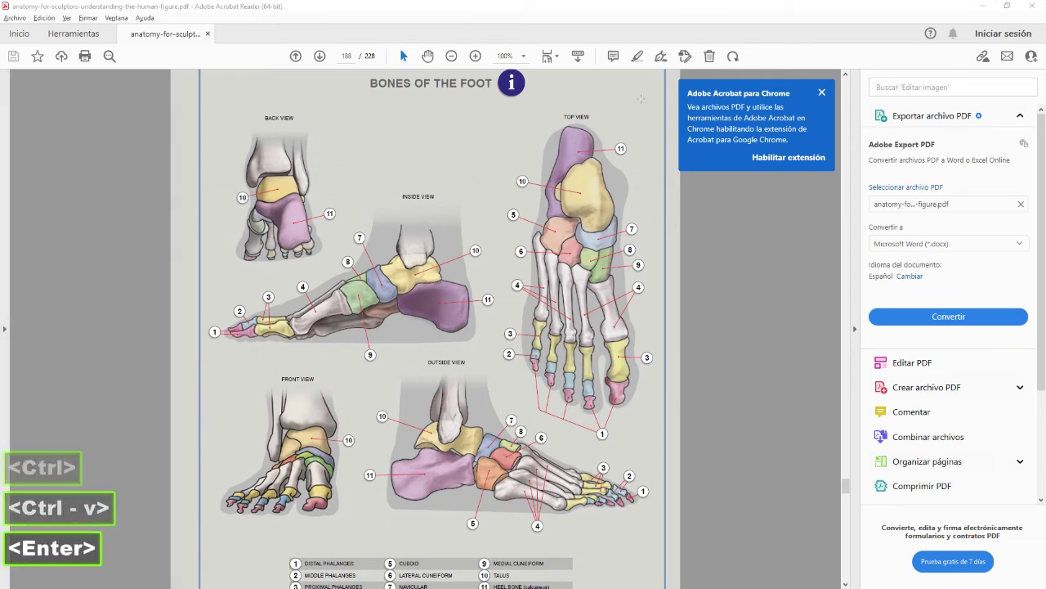
click(806, 21)
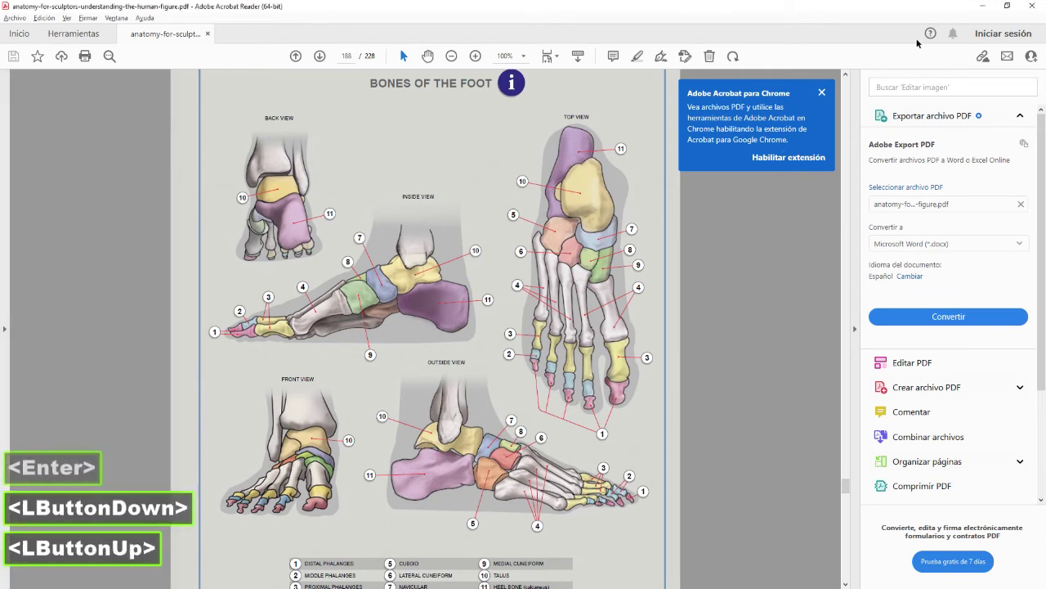
click(1007, 6)
drag(523, 100, 0, 102)
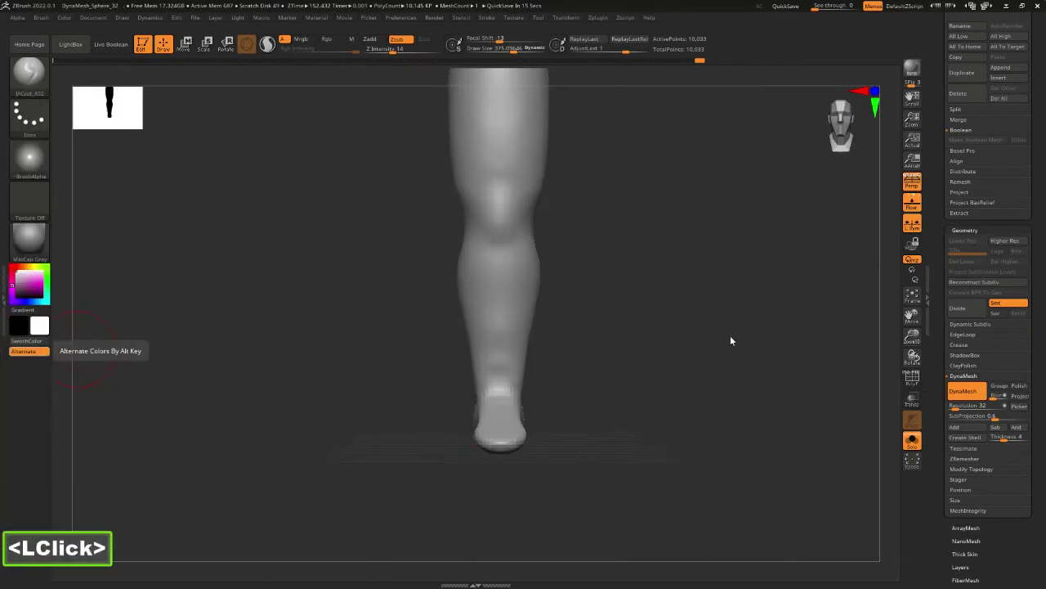
Toggle X symmetry on and off repeatedly over the front of the calf to compare the mirrored brush cursor.
click(728, 383)
shift+drag(728, 382, 660, 357)
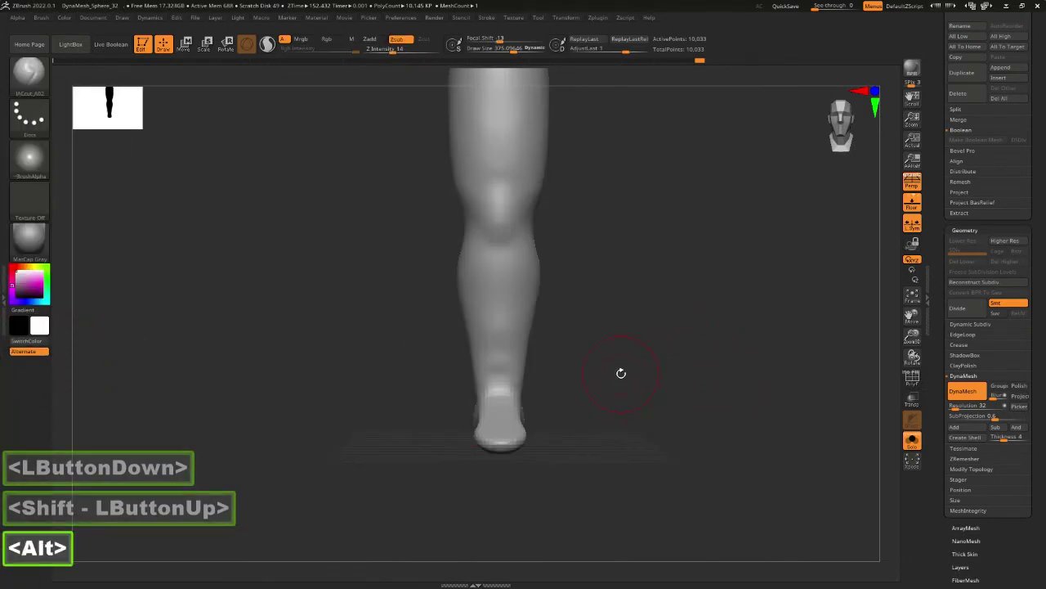
key(x)
alt+drag(502, 297, 616, 416)
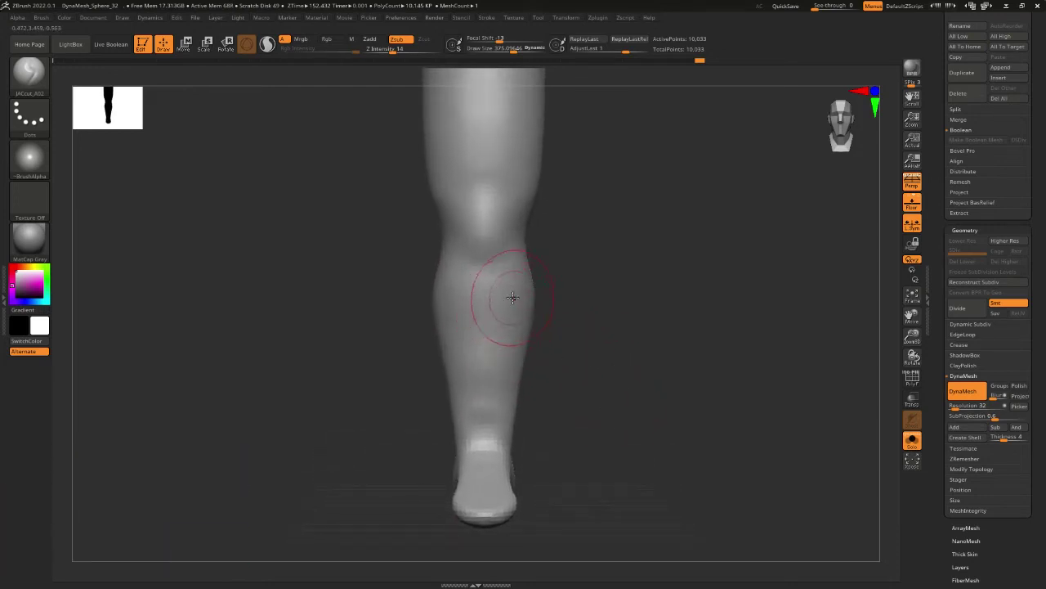
key(x)
key(x)
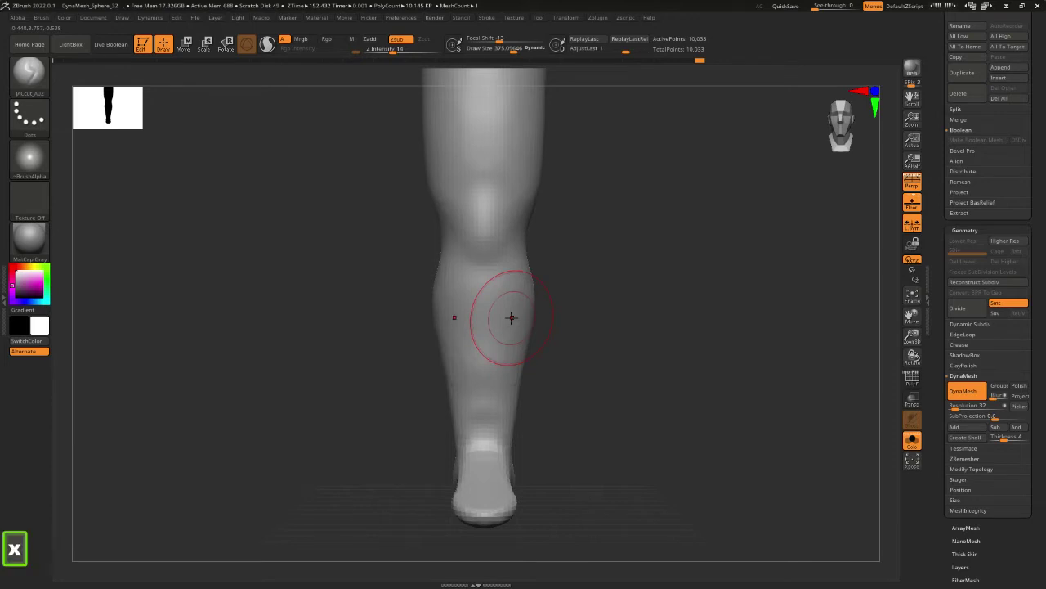
key(x)
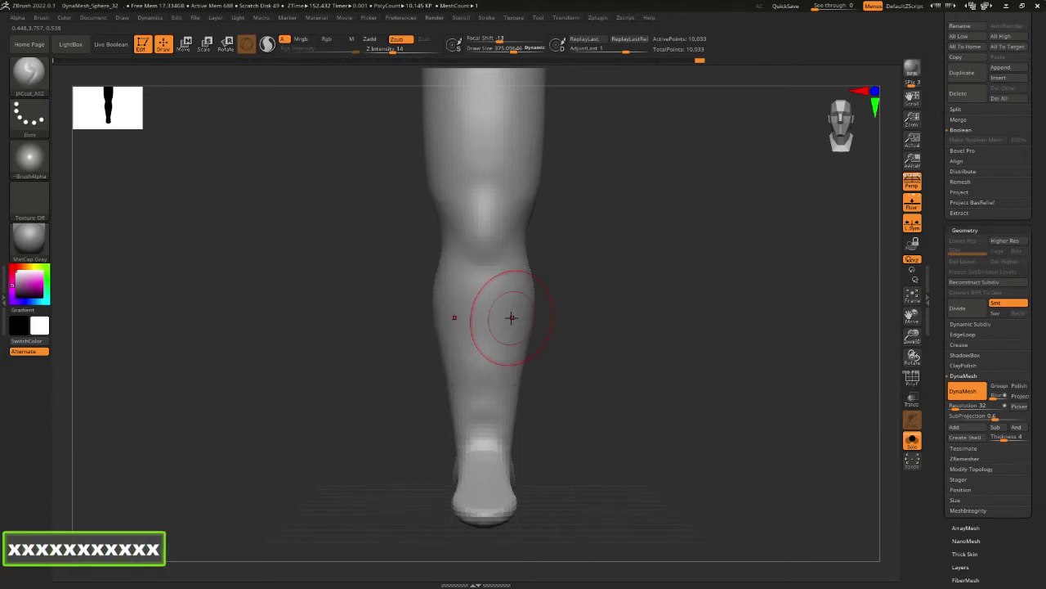
key(x)
key(x)
key(x)
key(x)
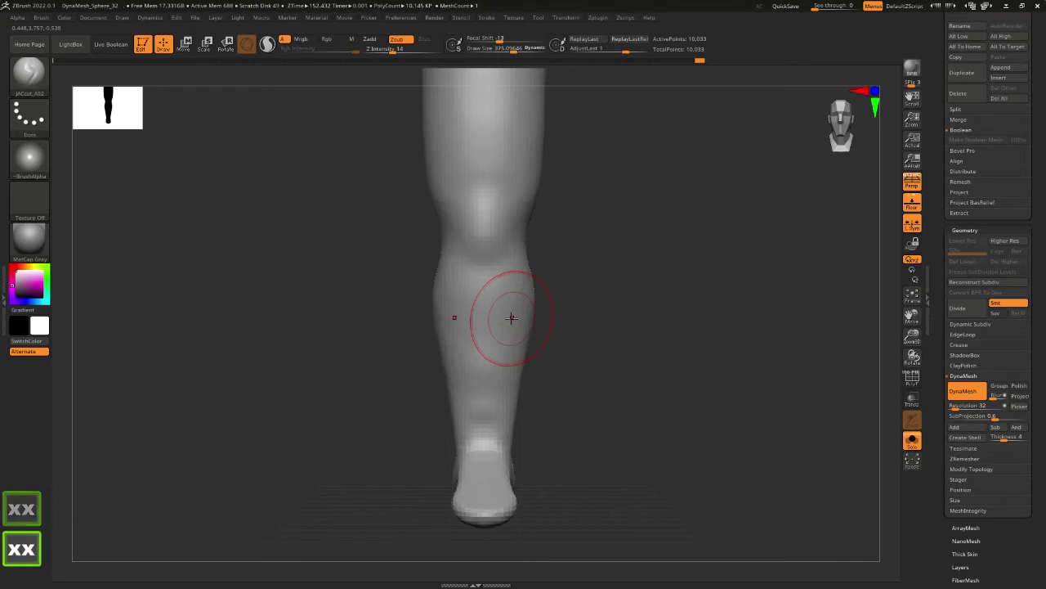
key(x)
key(x)
Try a JACut_A02 stroke on one side of the calf and undo it.
click(521, 302)
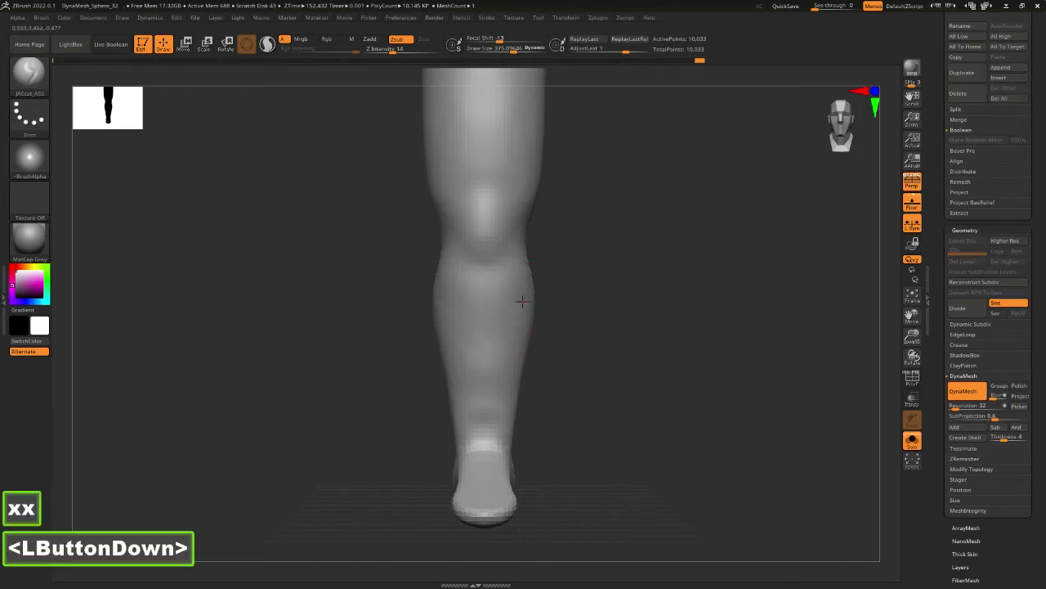
mouse_move(521, 301)
mouse_down()
mouse_move(437, 301)
mouse_move(562, 306)
mouse_up()
key(ctrl+z)
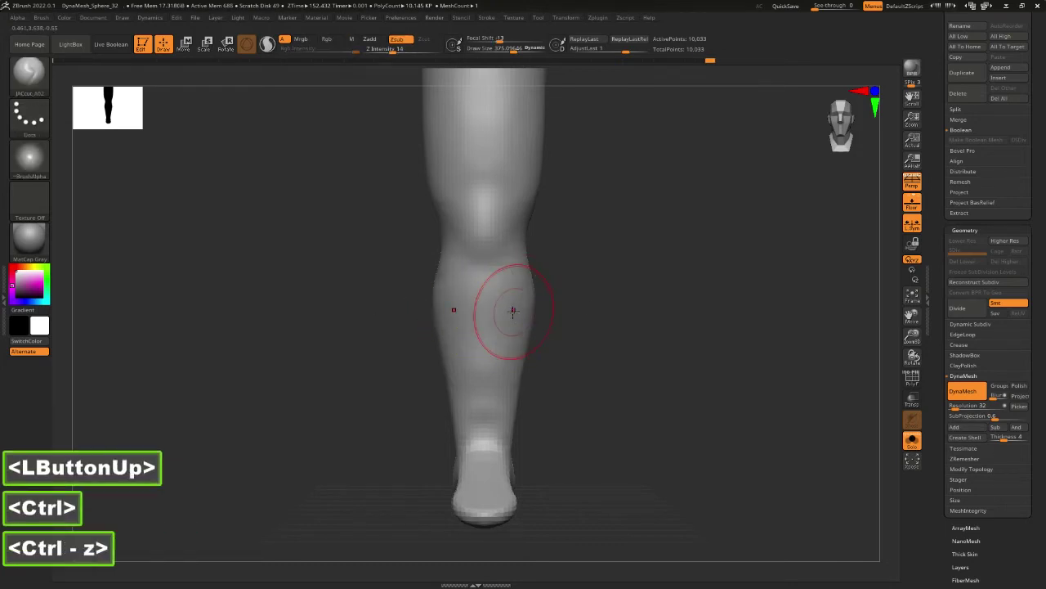
Switch to the Move brush, turn off X symmetry, and view the foot from directly below.
key(2)
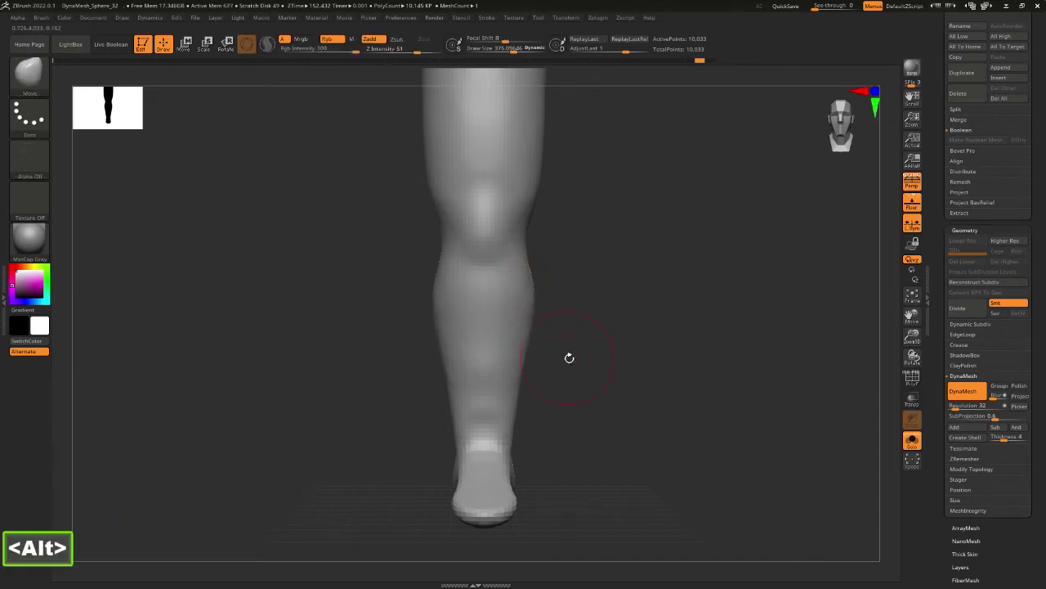
alt+drag(567, 358, 665, 433)
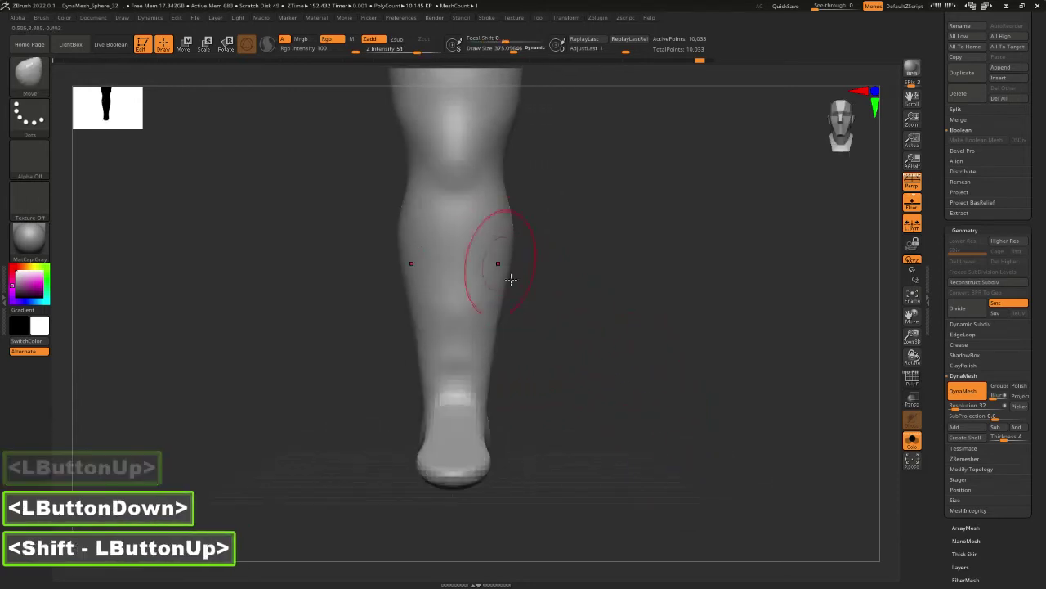
drag(498, 264, 501, 269)
key(x)
drag(523, 331, 634, 319)
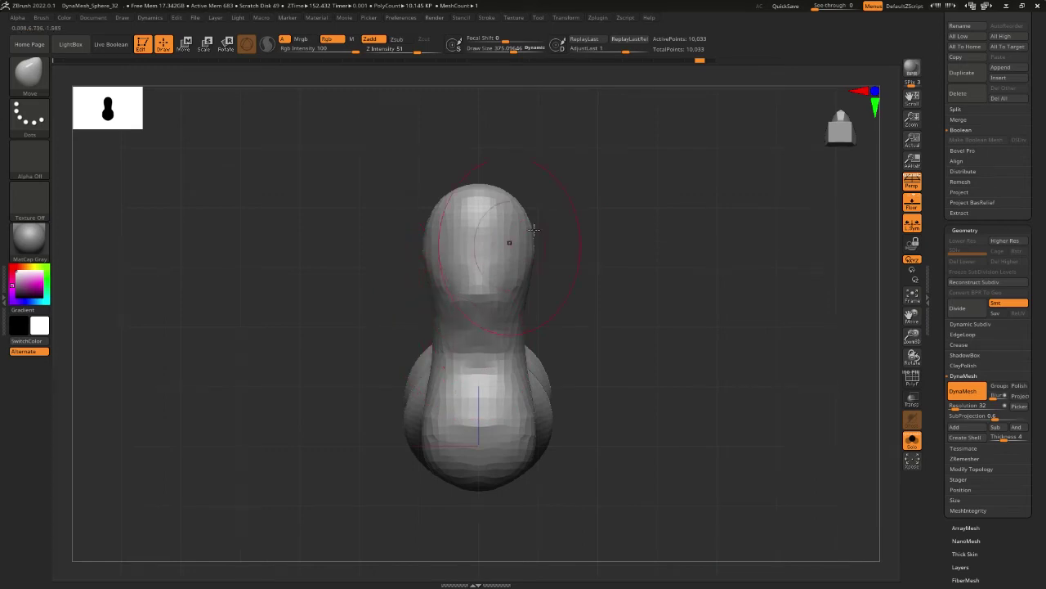
Reduce the draw size to about 274 and pull the big-toe side of the forefoot outward and forward.
key(space)
mouse_move(535, 248)
mouse_down()
mouse_move(533, 214)
mouse_move(549, 205)
mouse_move(535, 297)
mouse_move(546, 199)
mouse_move(523, 190)
mouse_up()
click(527, 187)
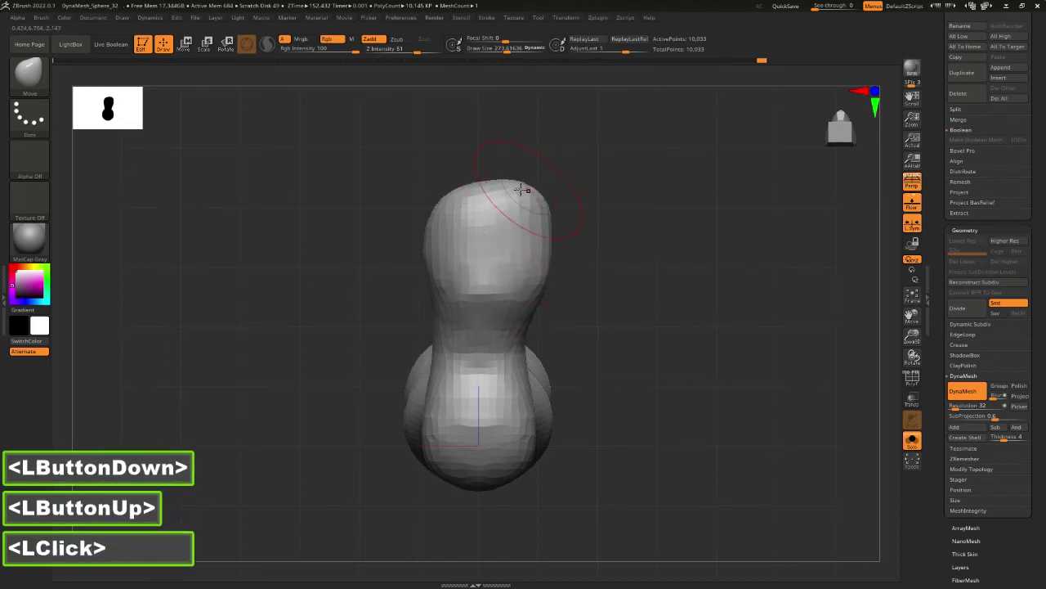
click(535, 203)
Refine the outline of the sole with the Move brush, adjusting the midfoot edges and slimming the sides of the heel.
mouse_move(462, 304)
mouse_down()
mouse_move(442, 327)
mouse_move(421, 307)
mouse_up()
click(438, 335)
click(433, 279)
double_click(437, 401)
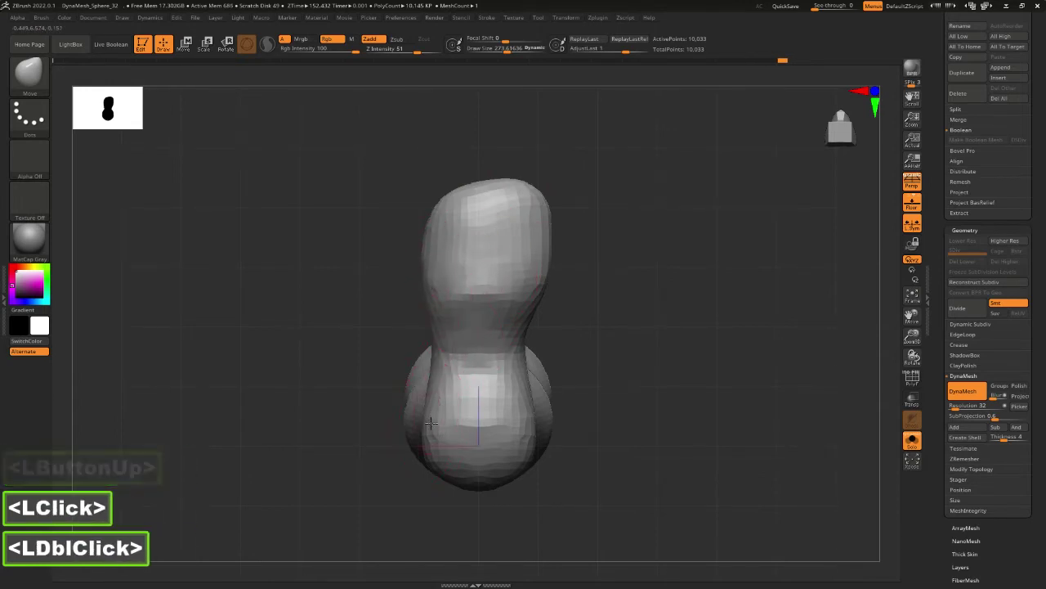
click(426, 413)
click(439, 426)
click(524, 400)
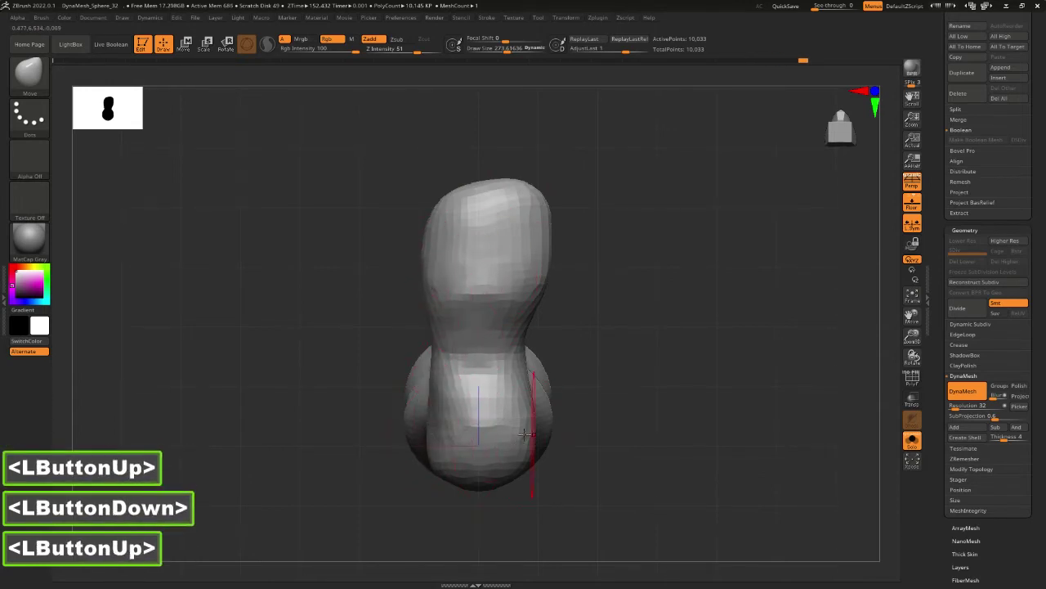
click(520, 278)
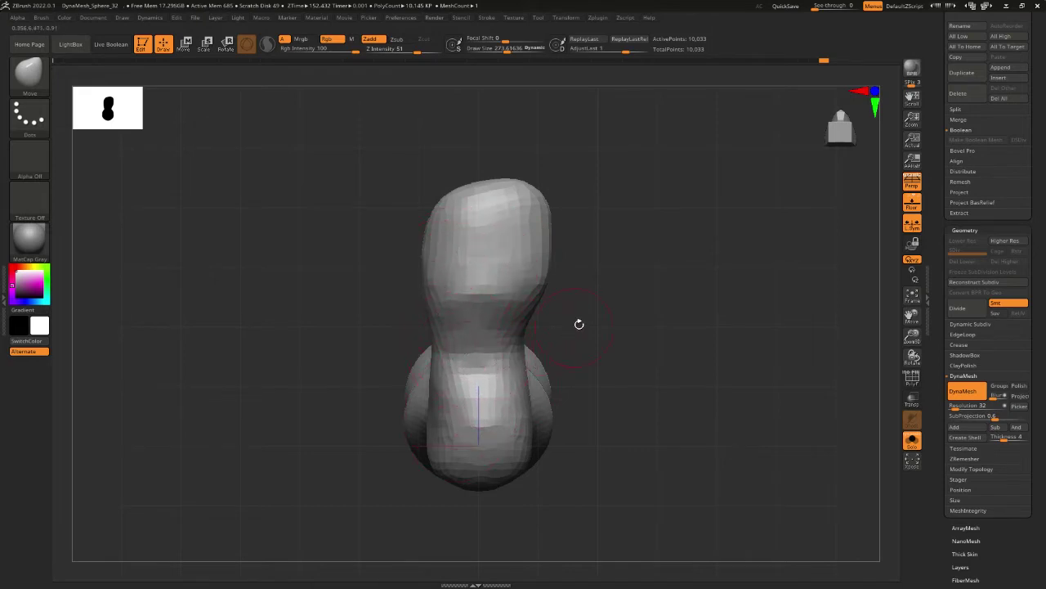
Adjust the forefoot, midfoot and heel edges of the sole with the Move brush.
shift+drag(579, 324, 601, 314)
drag(463, 198, 444, 215)
drag(447, 352, 443, 385)
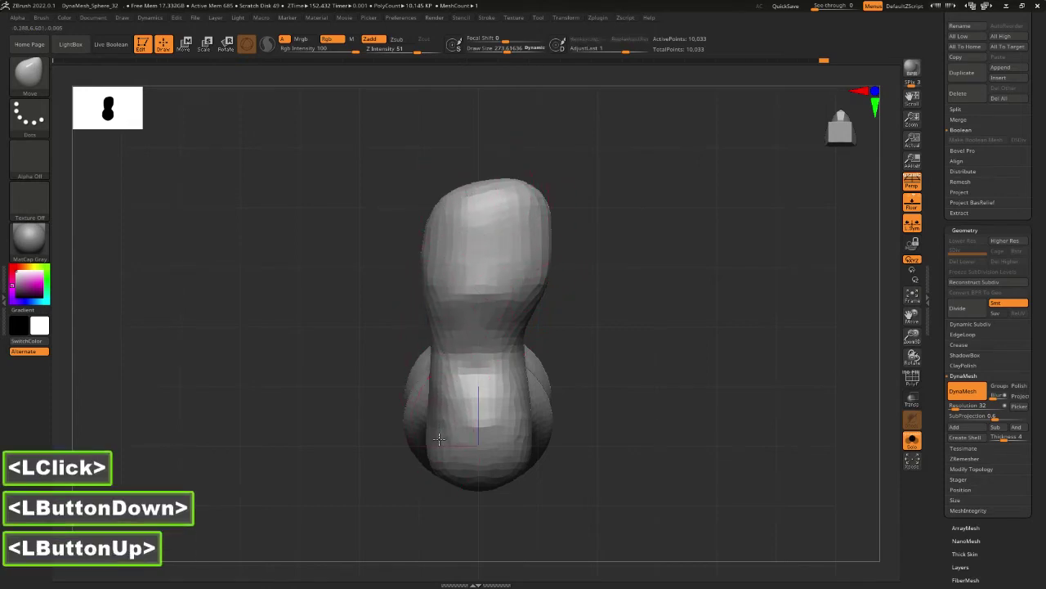
drag(439, 439, 462, 447)
click(493, 443)
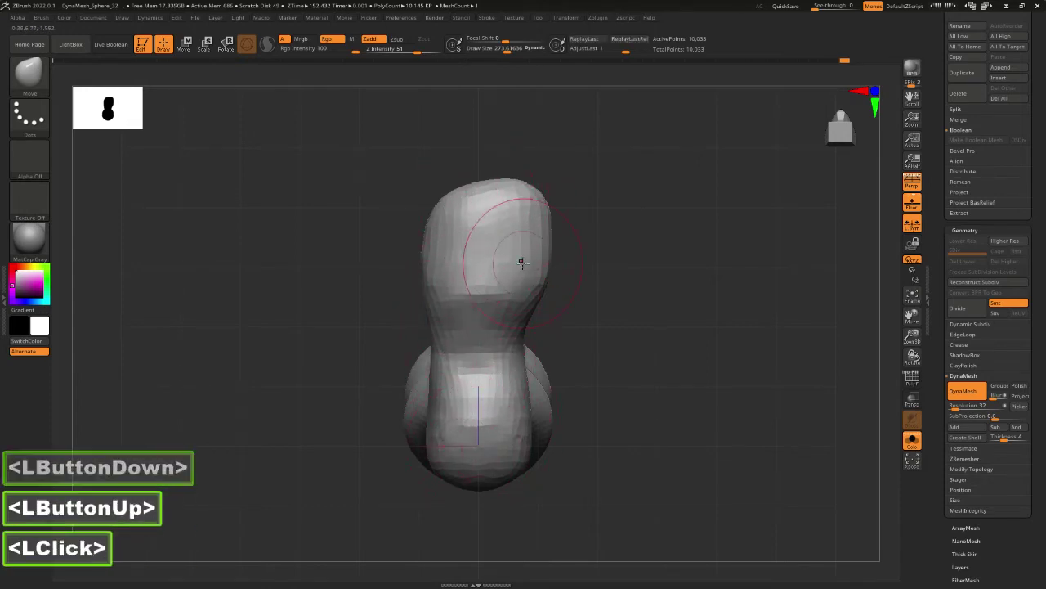
Switch to ClayBuildup, reduce the draw size to about 201, and build up clay between the forefoot and midfoot of the sole.
key(3)
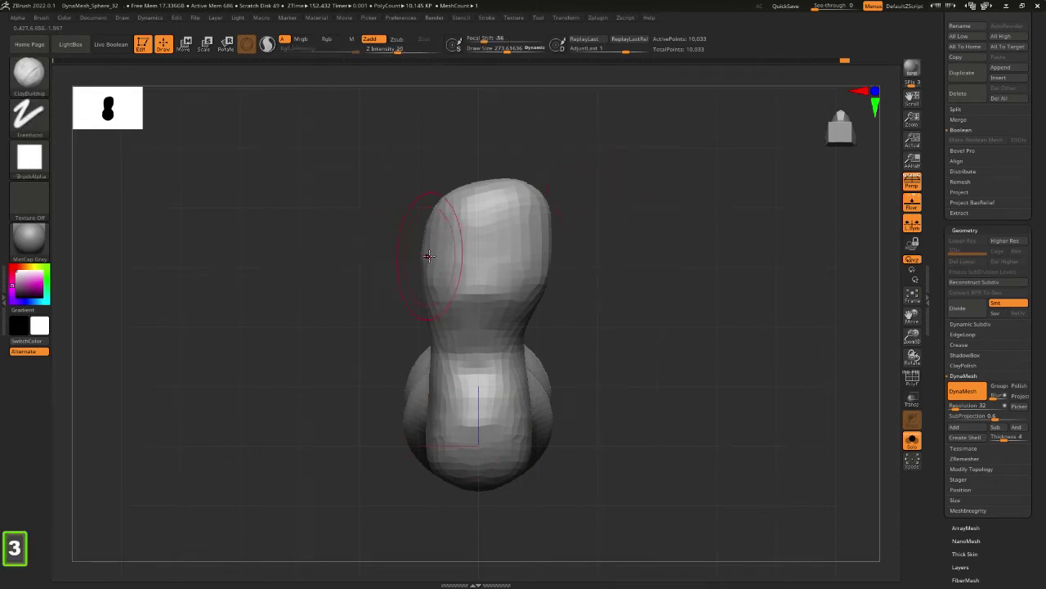
drag(477, 268, 491, 303)
key(ctrl+z)
key(space)
click(491, 304)
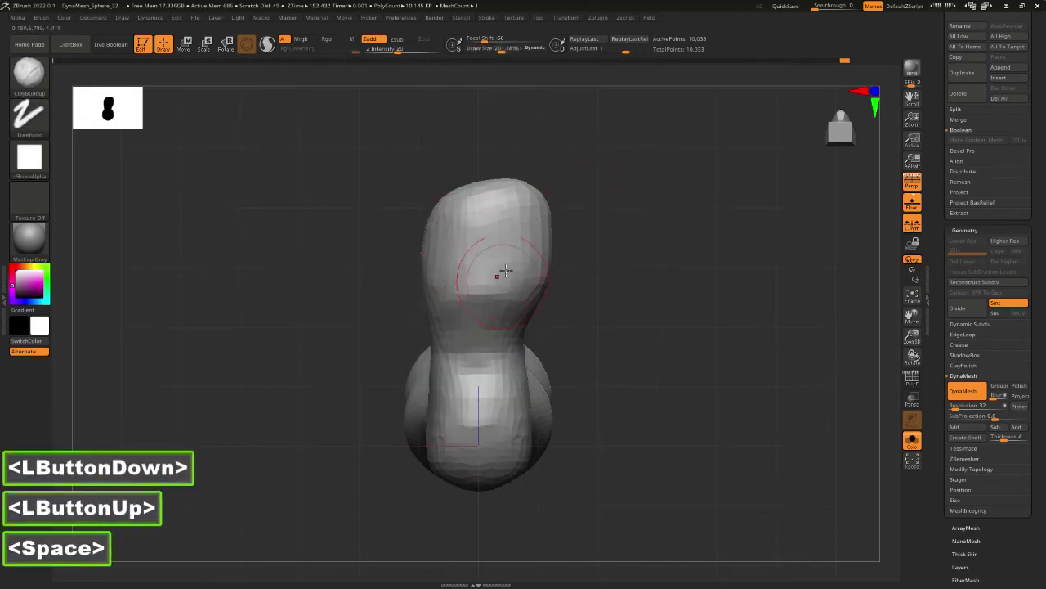
mouse_move(459, 268)
mouse_down()
mouse_move(479, 273)
mouse_move(474, 444)
mouse_move(478, 359)
mouse_move(514, 210)
mouse_move(483, 261)
mouse_move(625, 302)
mouse_up()
Try smoothing the sole at full Smooth intensity and undo those strokes.
shift+click(515, 302)
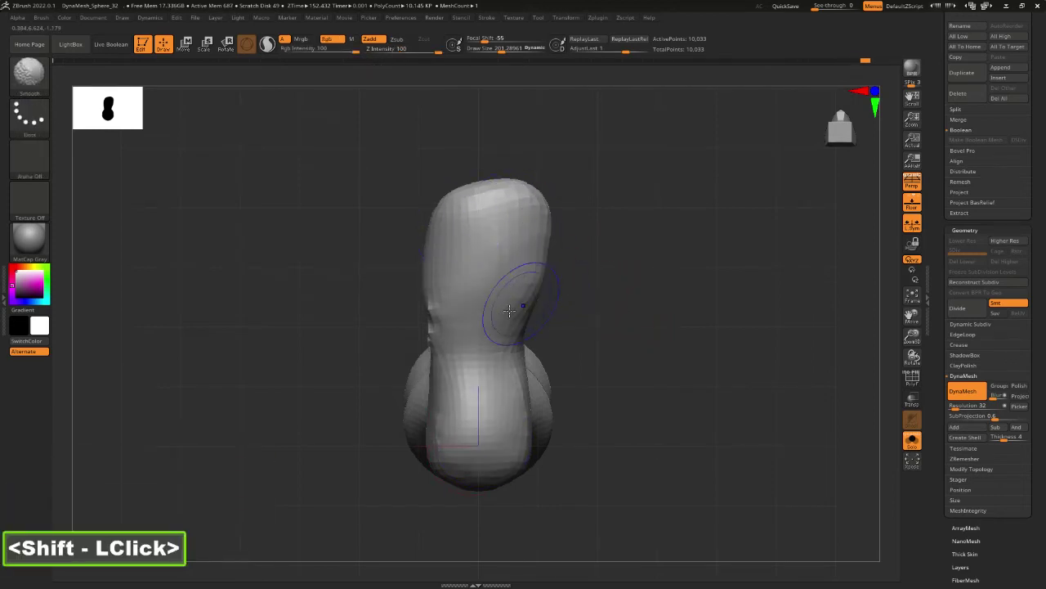
shift+click(451, 296)
key(ctrl)
key(ctrl+z)
key(ctrl+z)
key(ctrl+z)
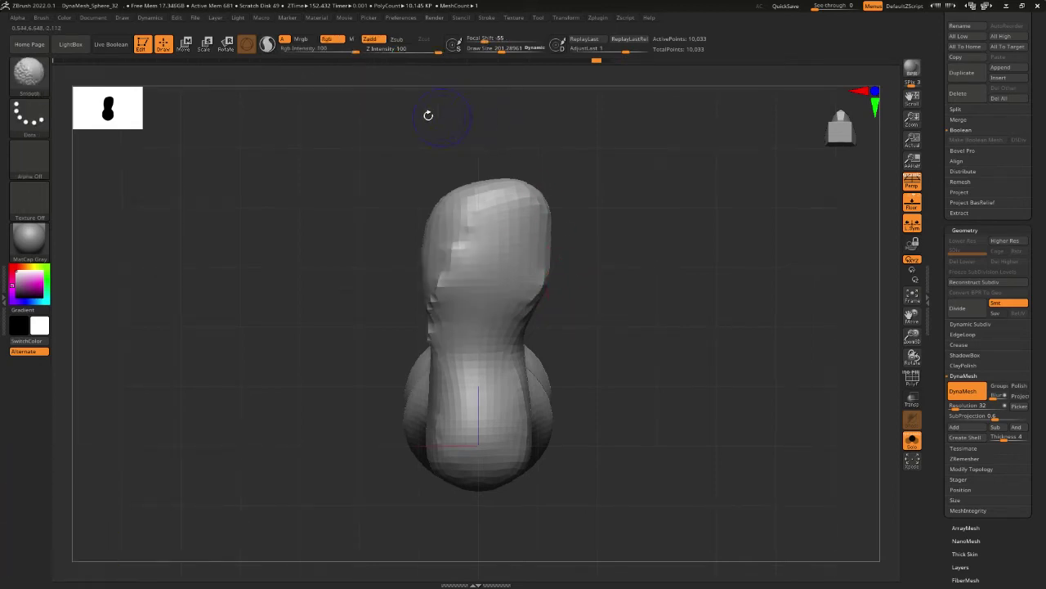
mouse_move(472, 187)
shift+mouse_down()
mouse_move(444, 273)
mouse_move(471, 411)
mouse_move(501, 329)
mouse_move(471, 282)
mouse_move(517, 333)
mouse_move(460, 381)
mouse_move(510, 222)
mouse_move(503, 196)
shift+mouse_up()
key(ctrl+z)
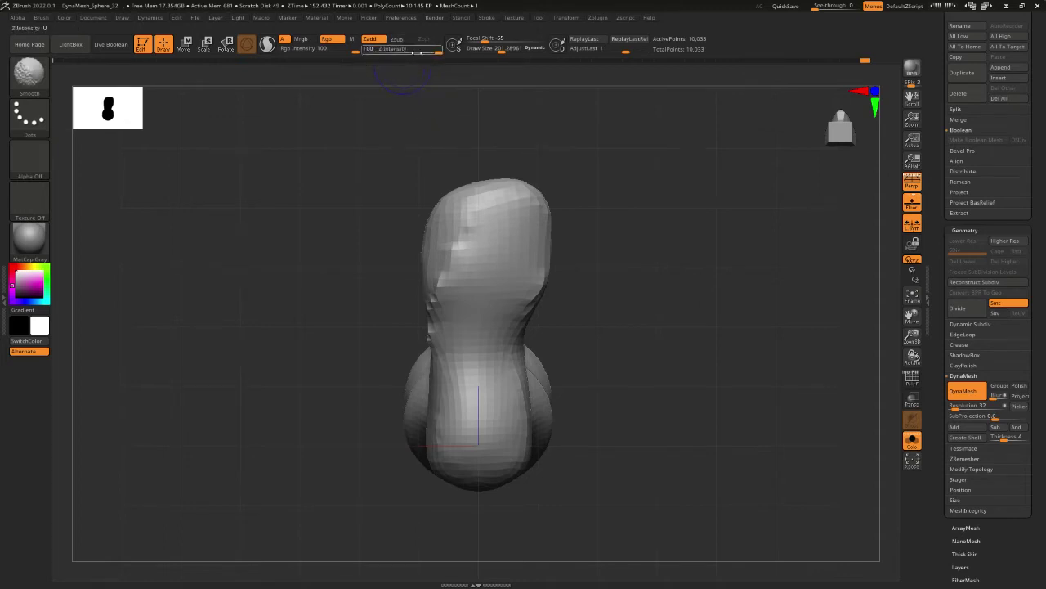
Lower the Smooth brush's Z Intensity to 26 and smooth the sole from the forefoot to the heel.
shift+click(415, 51)
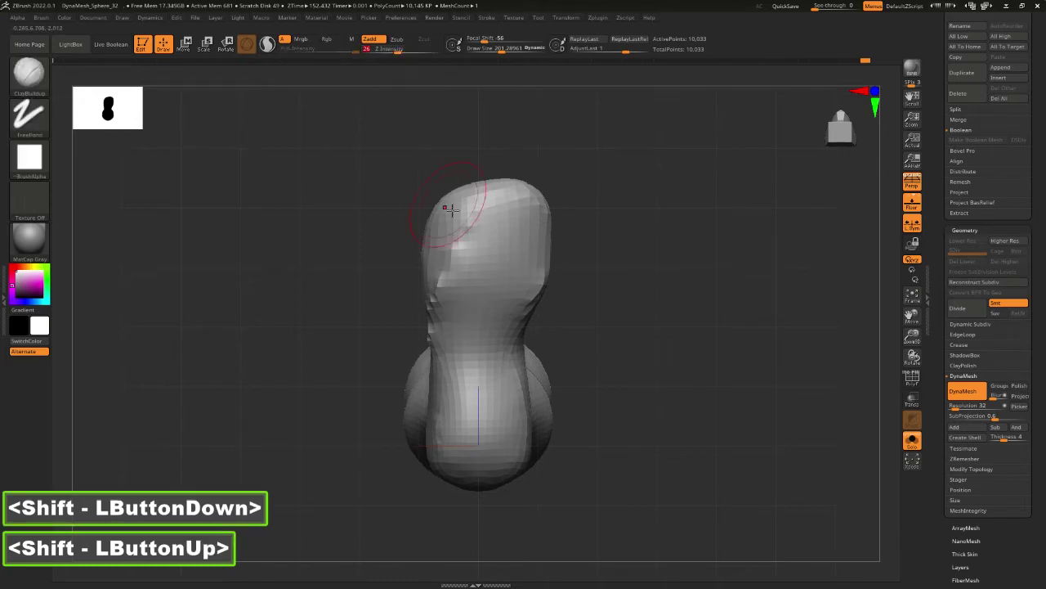
shift+drag(445, 337, 448, 306)
shift+drag(518, 323, 536, 229)
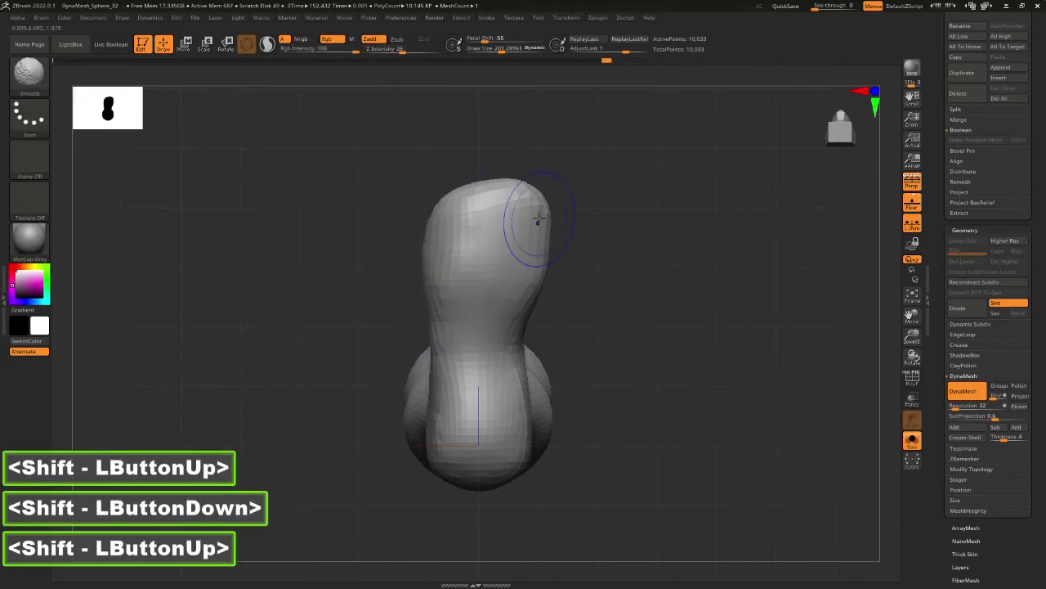
shift+click(535, 215)
mouse_move(473, 396)
shift+mouse_down()
mouse_move(455, 451)
mouse_move(461, 437)
shift+mouse_up()
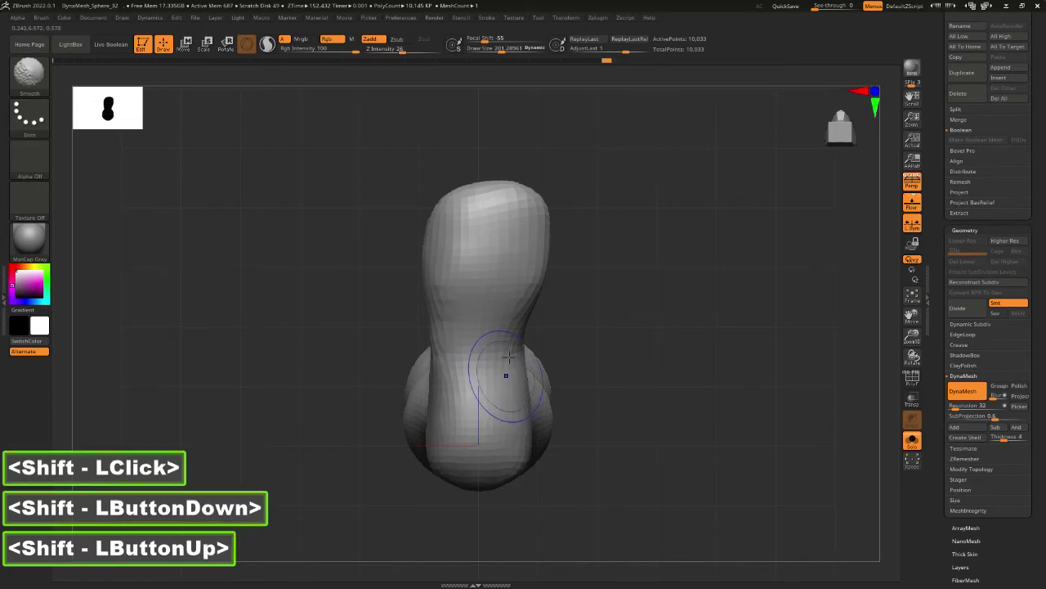
View the foot from the side, try a ClayBuildup stroke on top of the instep, and undo it.
drag(680, 266, 701, 347)
click(692, 297)
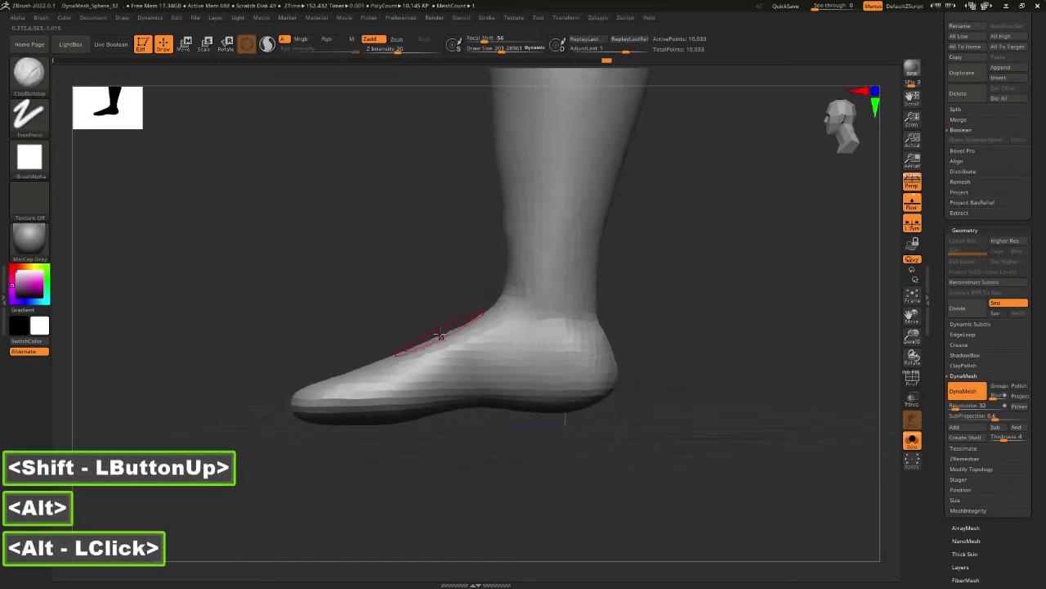
key(space)
mouse_move(438, 334)
mouse_down()
mouse_move(491, 314)
mouse_move(460, 334)
mouse_move(462, 309)
mouse_up()
key(ctrl+z)
Raise the instep with the Move brush into an even slope from the ankle to the toes, smoothing the surface.
key(2)
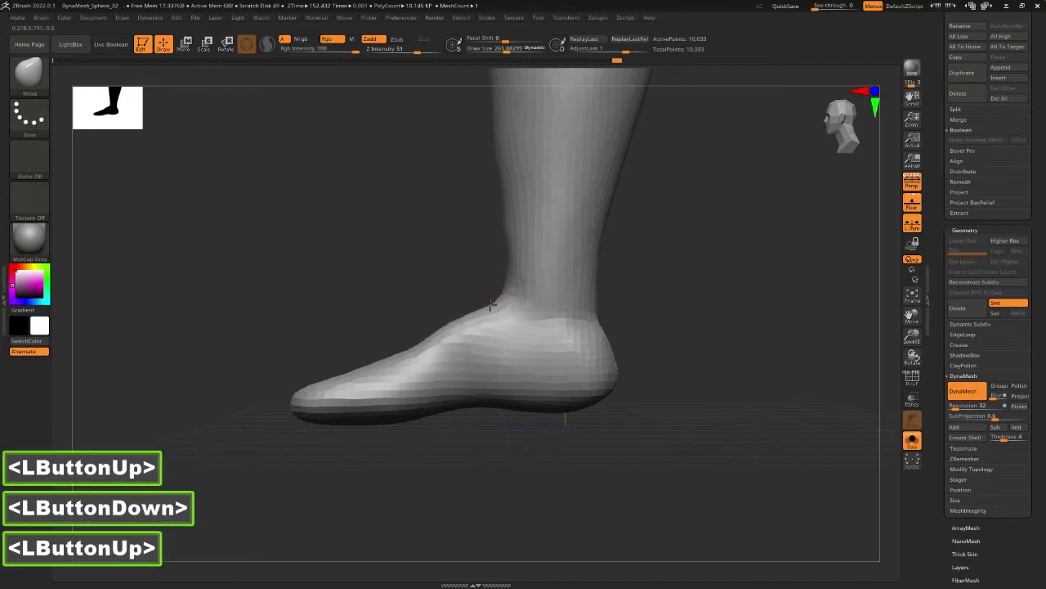
click(494, 295)
click(415, 337)
drag(420, 352, 417, 343)
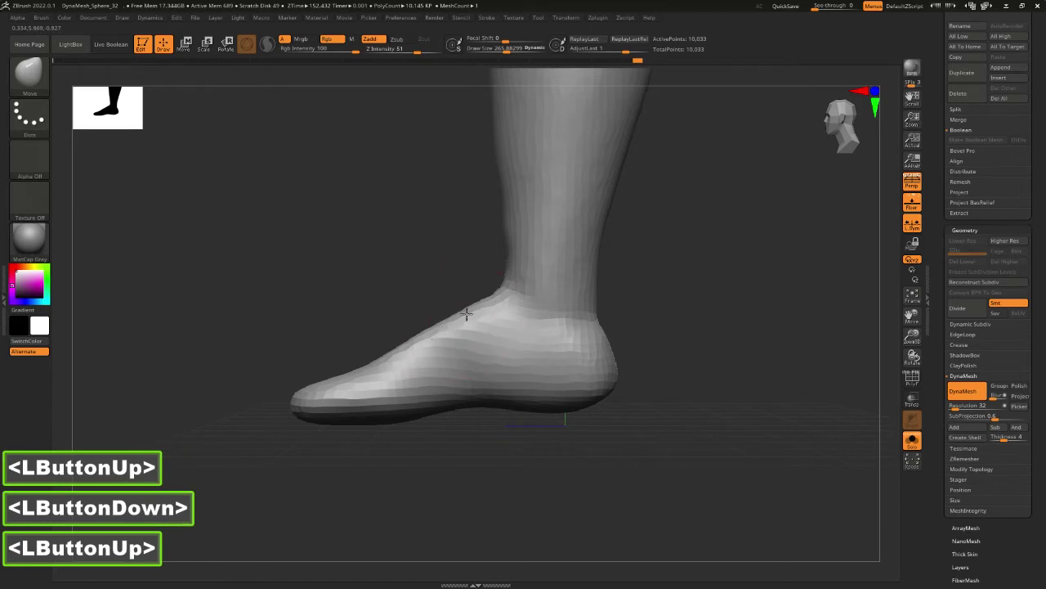
shift+drag(463, 336, 439, 344)
shift+click(393, 291)
mouse_move(393, 292)
mouse_down()
mouse_move(530, 310)
mouse_move(472, 346)
mouse_move(462, 329)
mouse_up()
shift+click(460, 326)
drag(460, 324, 435, 310)
Reduce the draw size to about 229 and refine the instep's form with short Move brush adjustments.
key(space)
click(468, 326)
mouse_move(483, 334)
mouse_down()
mouse_move(431, 303)
mouse_move(493, 345)
mouse_up()
click(500, 342)
click(505, 345)
click(504, 350)
View the foot from its opposite side, smooth the heel, and lift the arch under the midfoot with the Move brush.
alt+drag(586, 324, 528, 311)
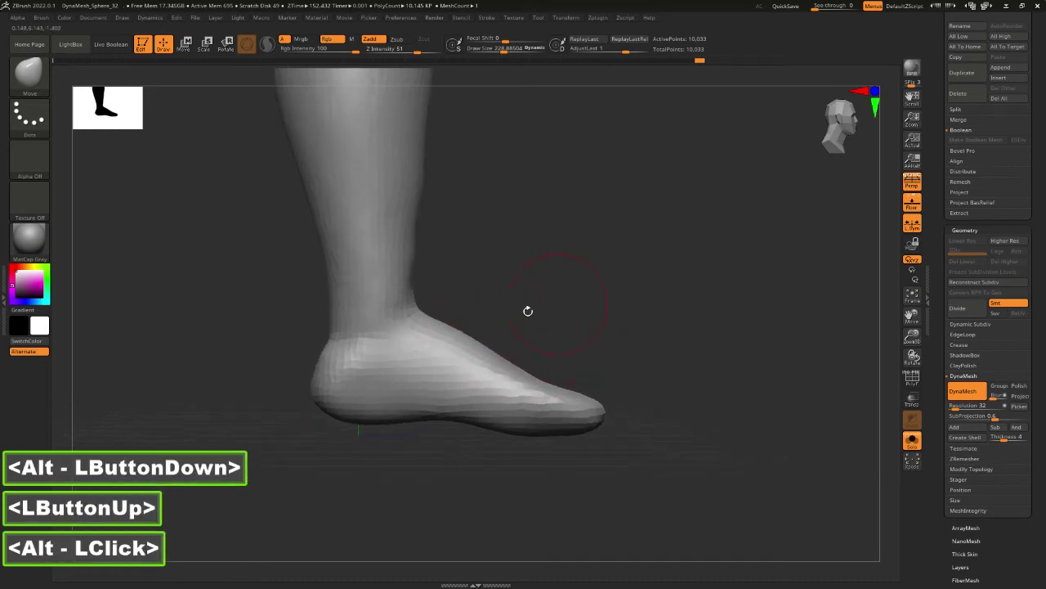
mouse_move(344, 374)
shift+mouse_down()
mouse_move(300, 397)
mouse_move(328, 394)
shift+mouse_up()
drag(455, 418, 445, 398)
drag(474, 391, 523, 391)
Reduce the draw size to about 99 and mask the side of the forefoot ball and the top of the instep.
ctrl+click(508, 421)
key(ctrl+z)
key(space)
ctrl+click(510, 410)
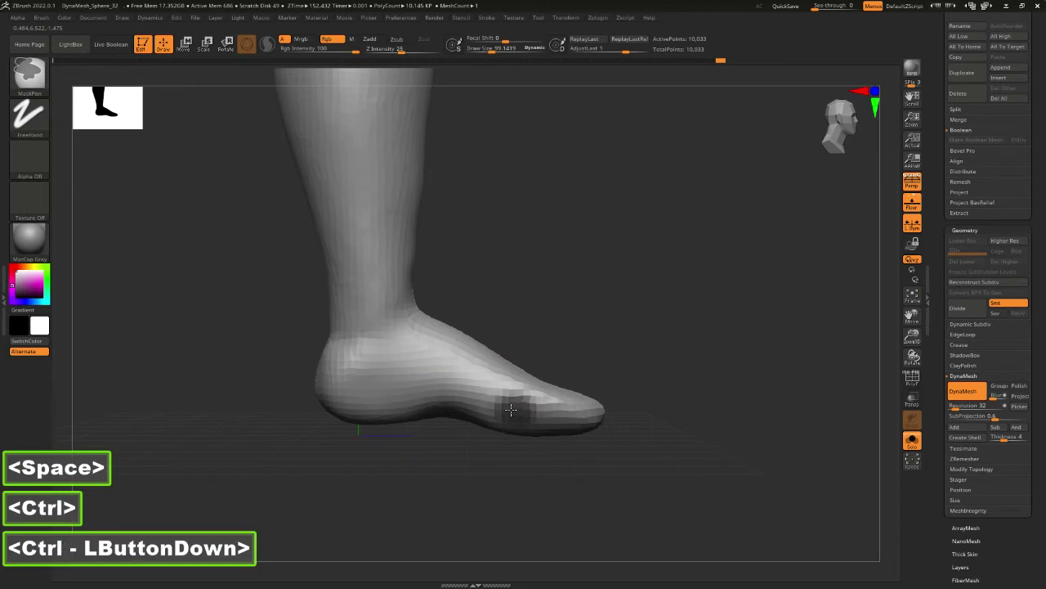
ctrl+click(331, 387)
mouse_move(523, 296)
mouse_down()
mouse_move(436, 338)
mouse_move(450, 361)
mouse_move(446, 343)
mouse_up()
drag(607, 331, 525, 337)
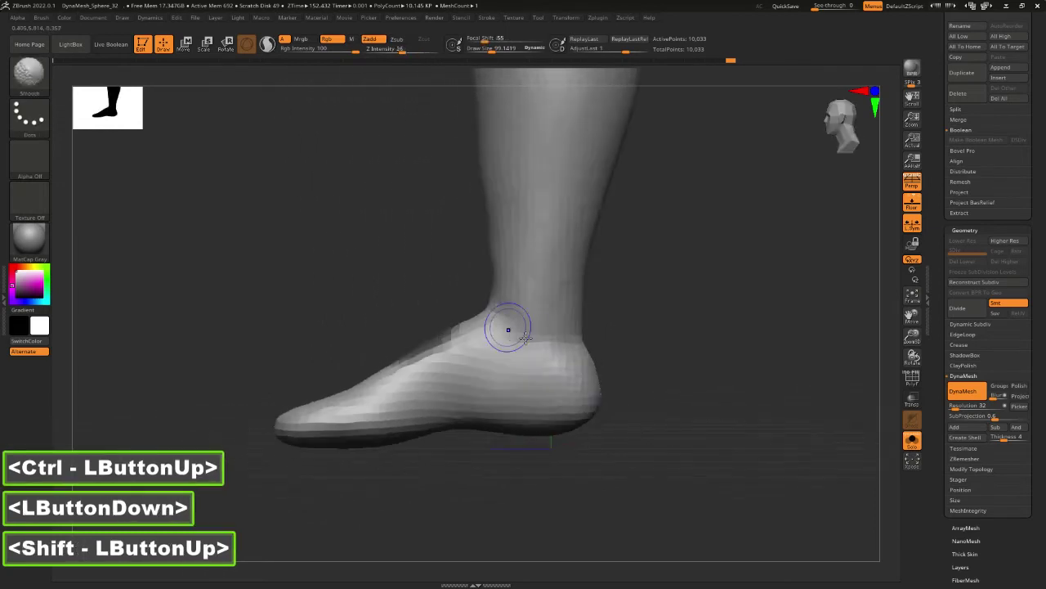
Mask the other side of the forefoot ball and the heel, extending the heel mask around its back.
ctrl+click(373, 419)
ctrl+click(589, 393)
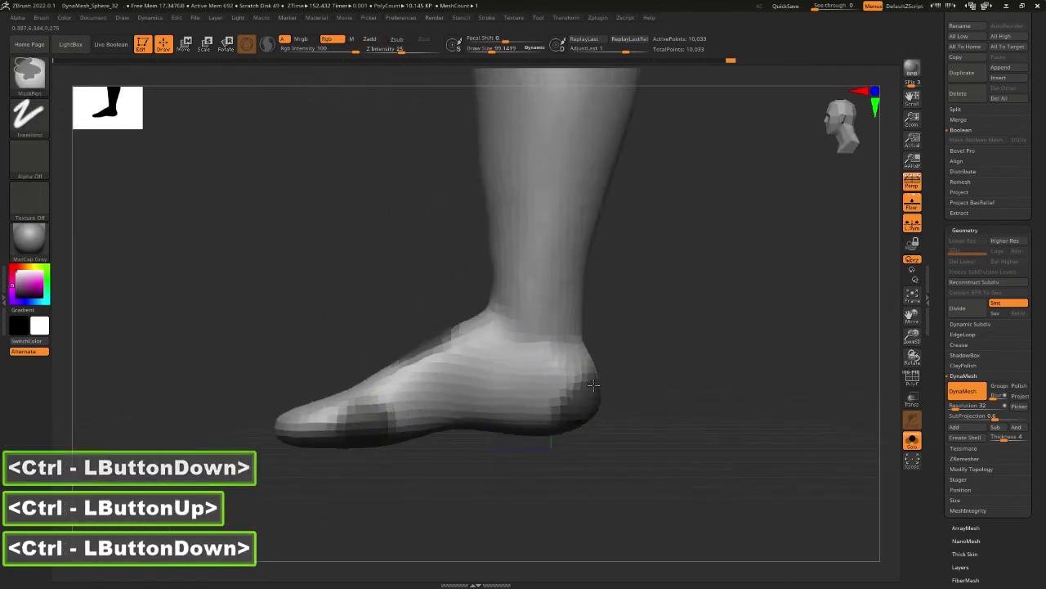
drag(667, 400, 540, 372)
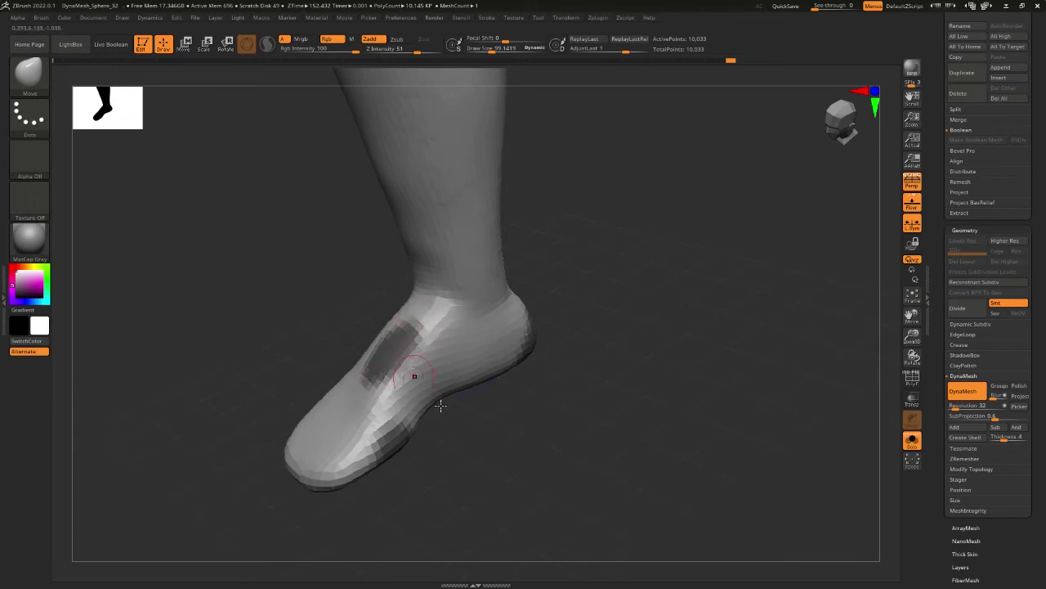
drag(440, 405, 544, 391)
drag(436, 271, 492, 379)
drag(582, 351, 572, 425)
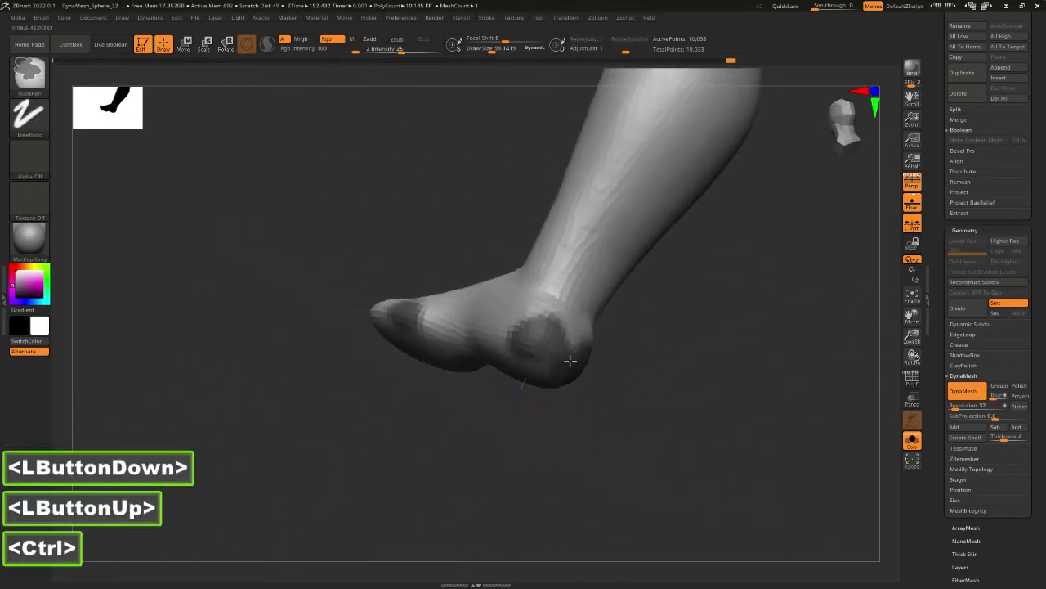
ctrl+click(576, 342)
mouse_move(581, 343)
mouse_down()
mouse_move(622, 351)
mouse_move(572, 346)
mouse_up()
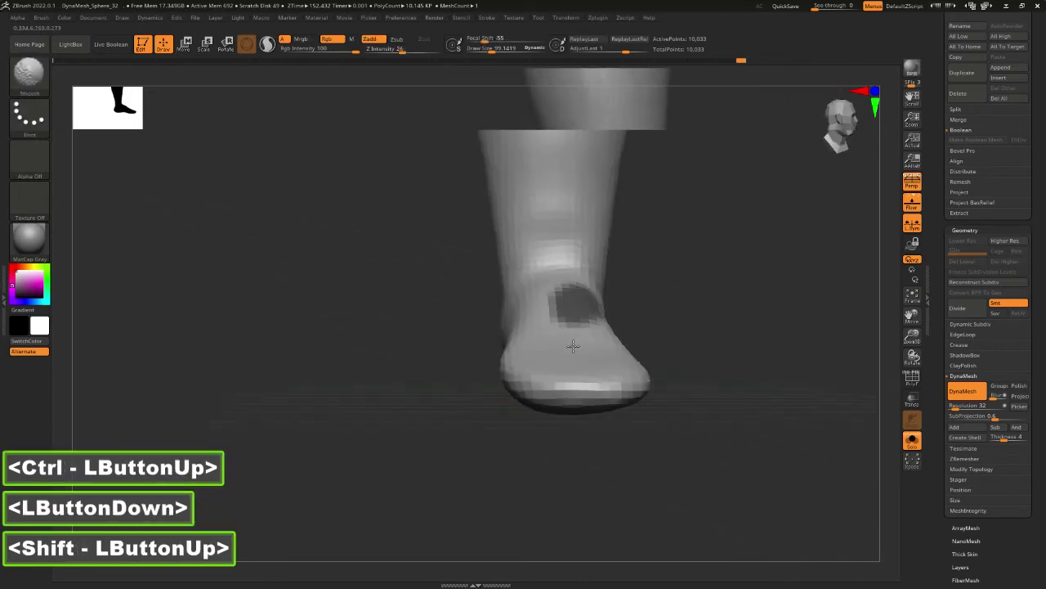
Place the foot's two side views at opposite ends of the canvas and snapshot them there.
alt+drag(458, 458, 433, 483)
alt+drag(433, 491, 428, 467)
alt+drag(517, 444, 149, 444)
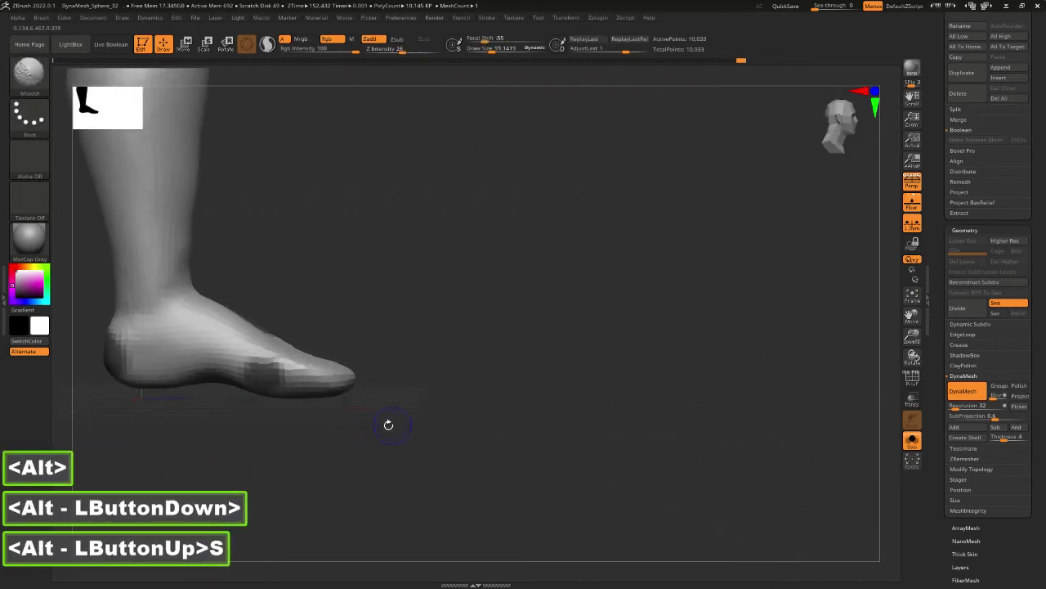
drag(695, 425, 745, 425)
drag(524, 427, 598, 460)
key(shift+s)
Snapshot the sole view between the two side views and position a smaller view of the whole leg beneath it.
alt+drag(598, 460, 547, 438)
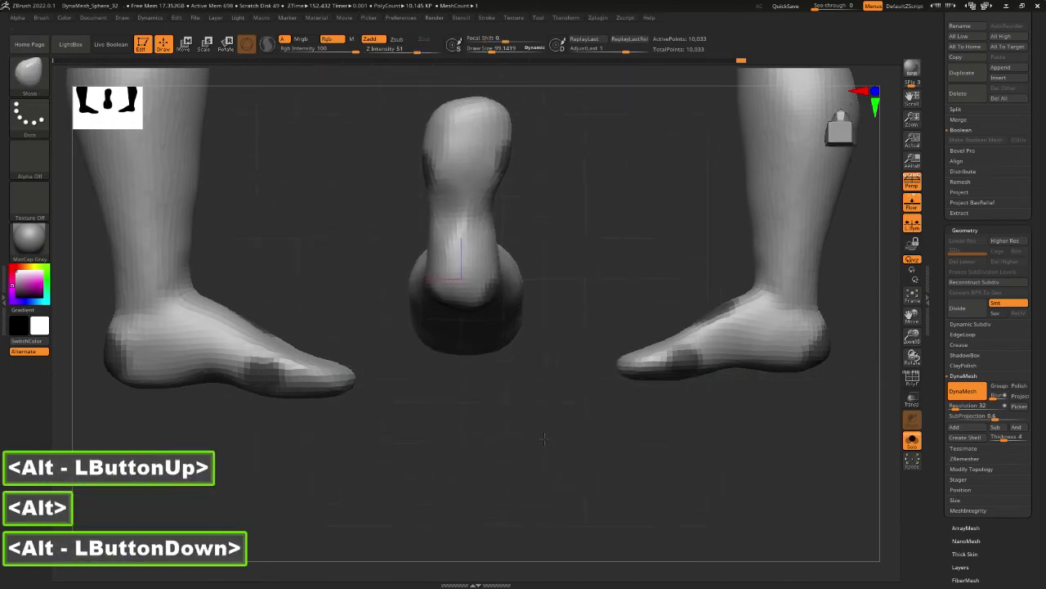
key(shift+s)
alt+drag(529, 317, 557, 531)
drag(587, 313, 654, 444)
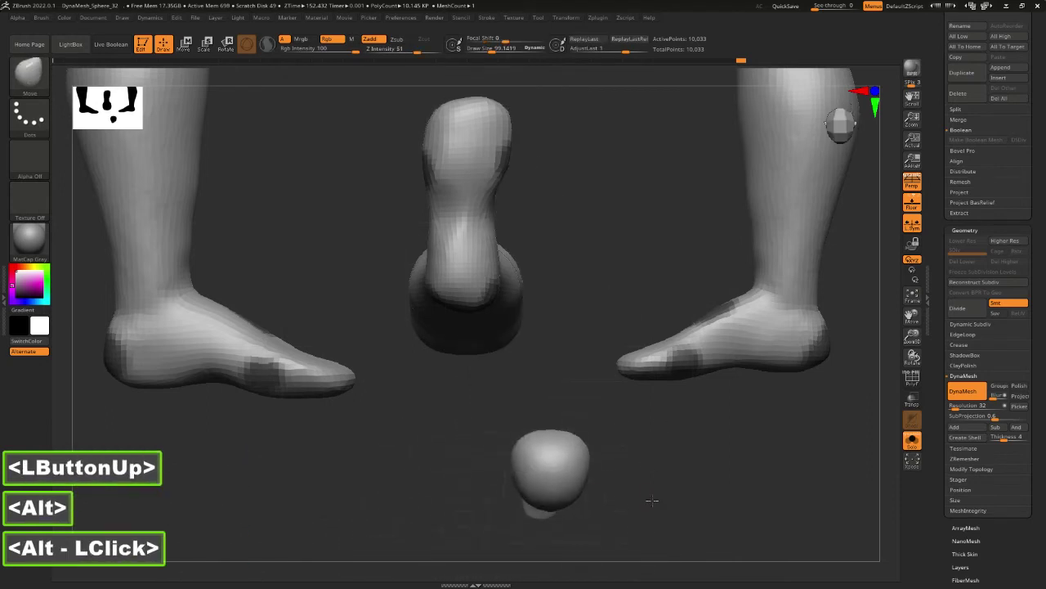
mouse_move(652, 499)
alt+mouse_down()
mouse_move(637, 471)
mouse_move(657, 493)
alt+mouse_up()
alt+click(652, 494)
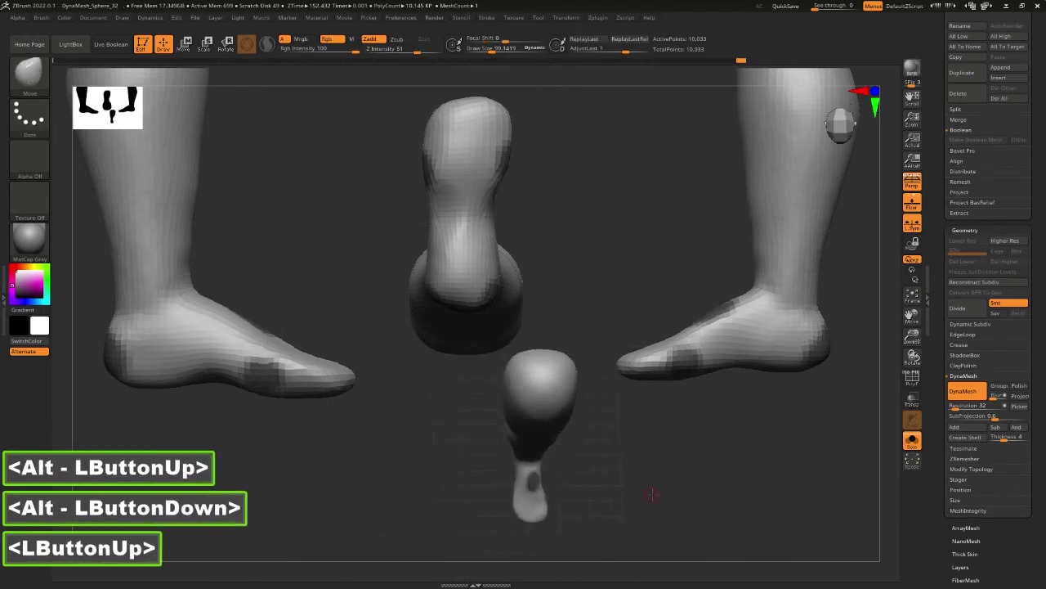
drag(468, 450, 574, 484)
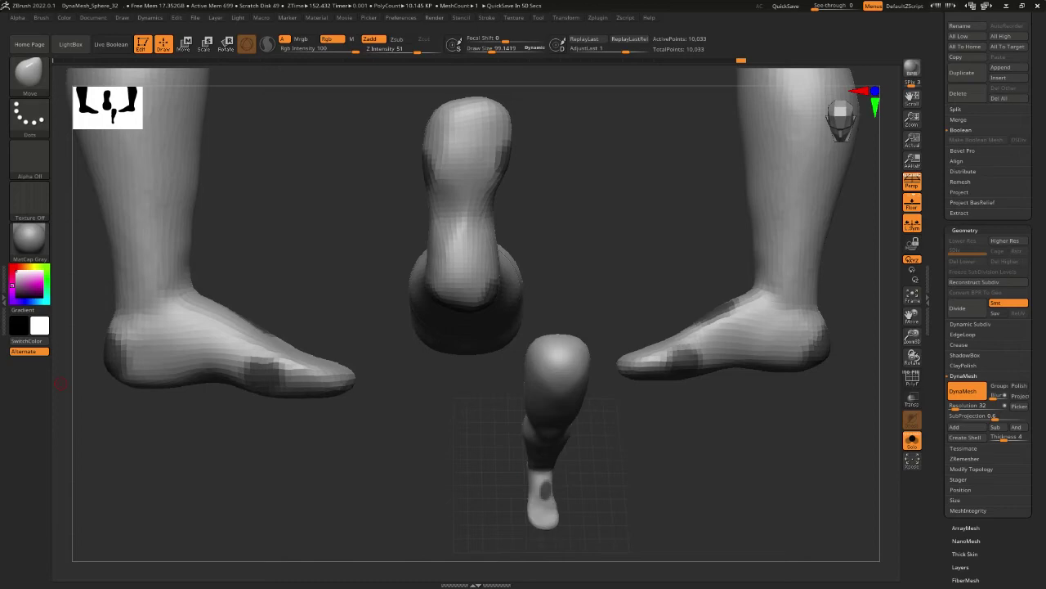
Switch to Discord and enlarge the voice-channel participant's shared ZBrush screen.
double_click(61, 383)
double_click(584, 248)
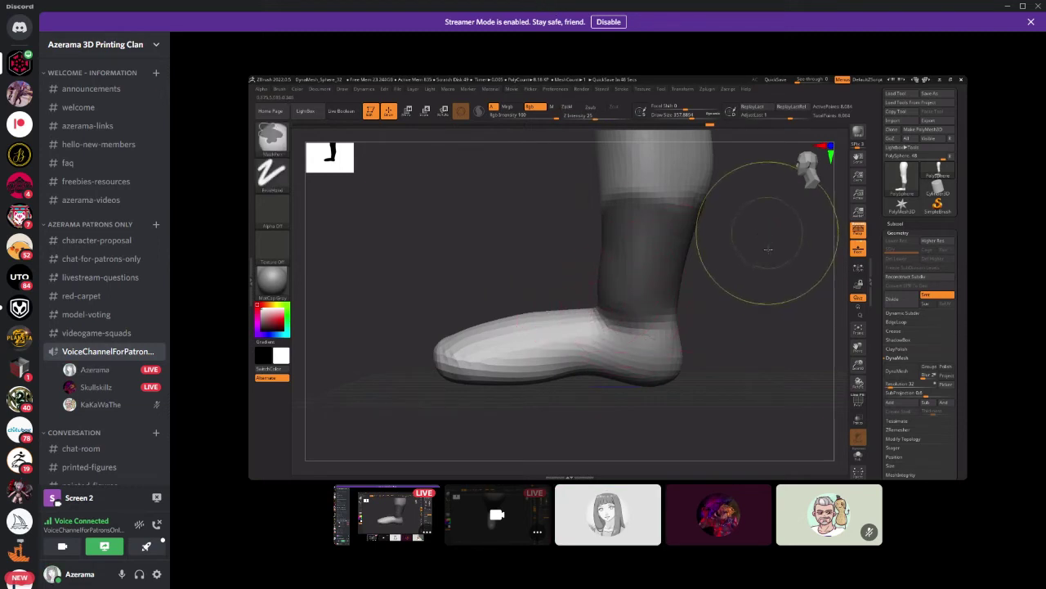
Clear the mask on the lower leg, then adjust and smooth the front of the ankle.
drag(810, 273, 633, 270)
drag(592, 307, 588, 305)
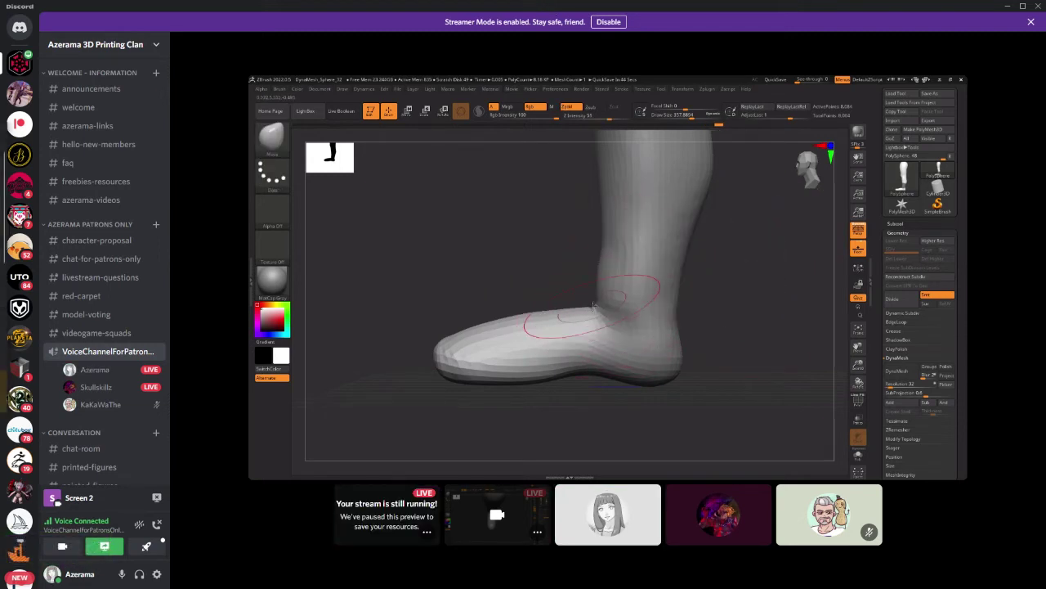
mouse_move(625, 258)
shift+mouse_down()
mouse_move(649, 211)
mouse_move(646, 220)
shift+mouse_up()
Reduce the draw size and mask a wide band around the lower leg above the ankle, replacing a first thin mask stroke.
key(s)
click(761, 267)
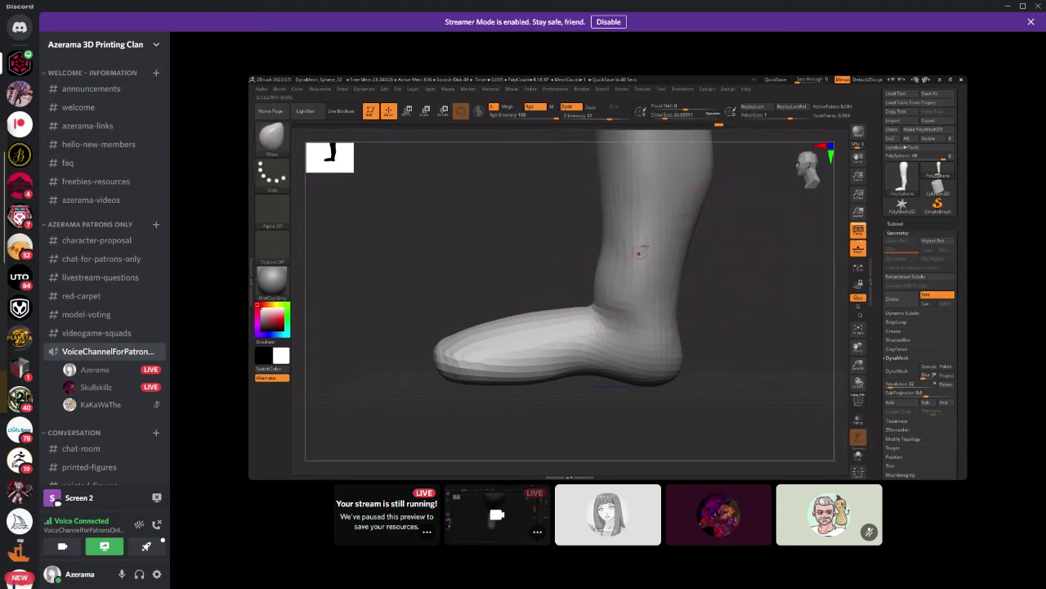
key(ctrl)
ctrl+drag(614, 247, 677, 250)
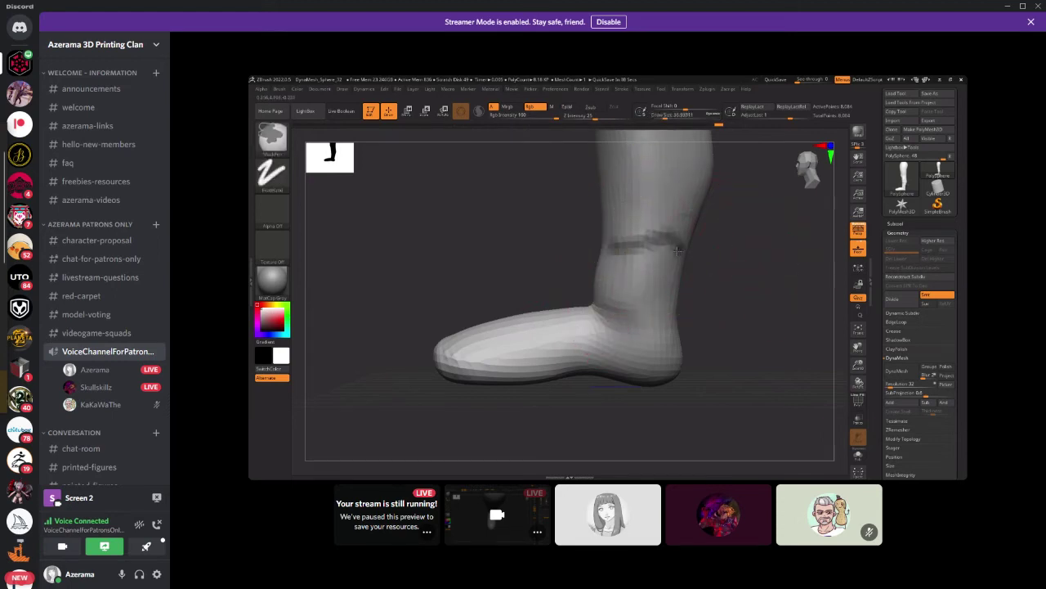
ctrl+click(696, 252)
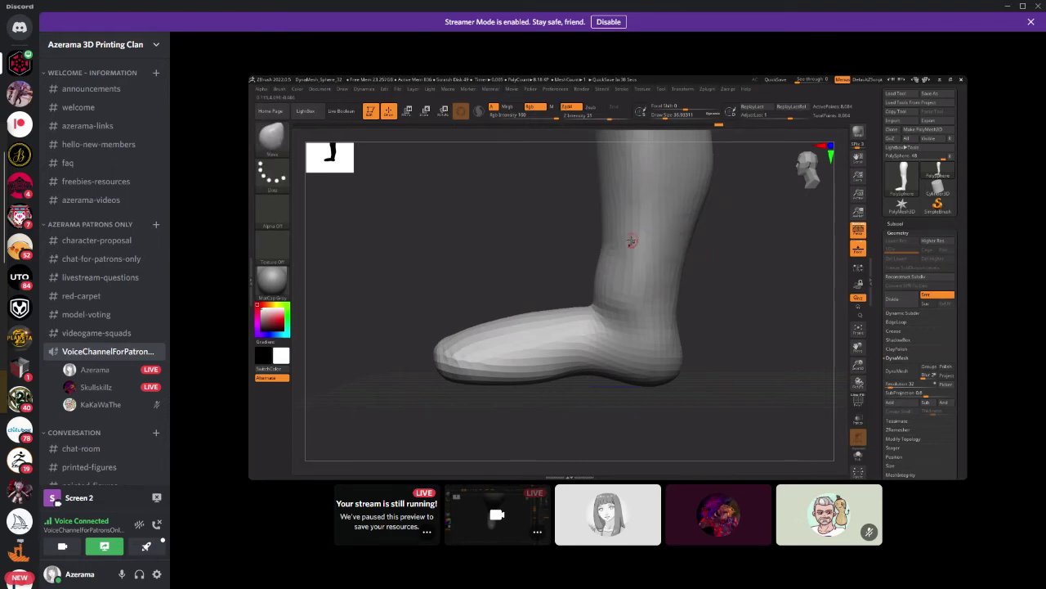
mouse_move(653, 241)
ctrl+mouse_down()
mouse_move(630, 250)
mouse_move(675, 258)
mouse_move(654, 229)
mouse_move(619, 234)
ctrl+mouse_up()
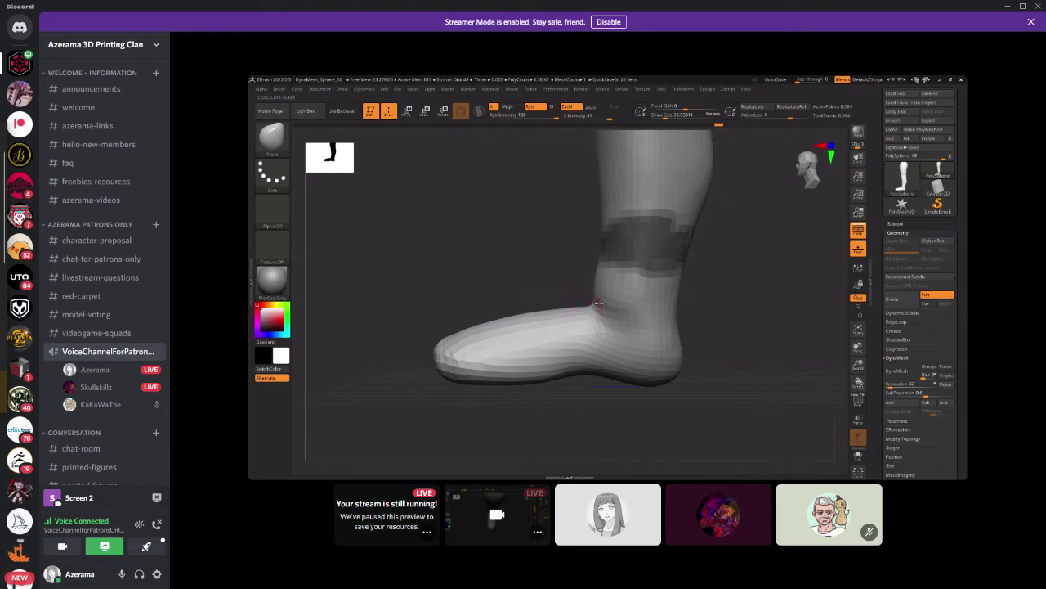
Enlarge the draw size and reshape the bend where the instep meets the front of the ankle with the Move brush.
key(s)
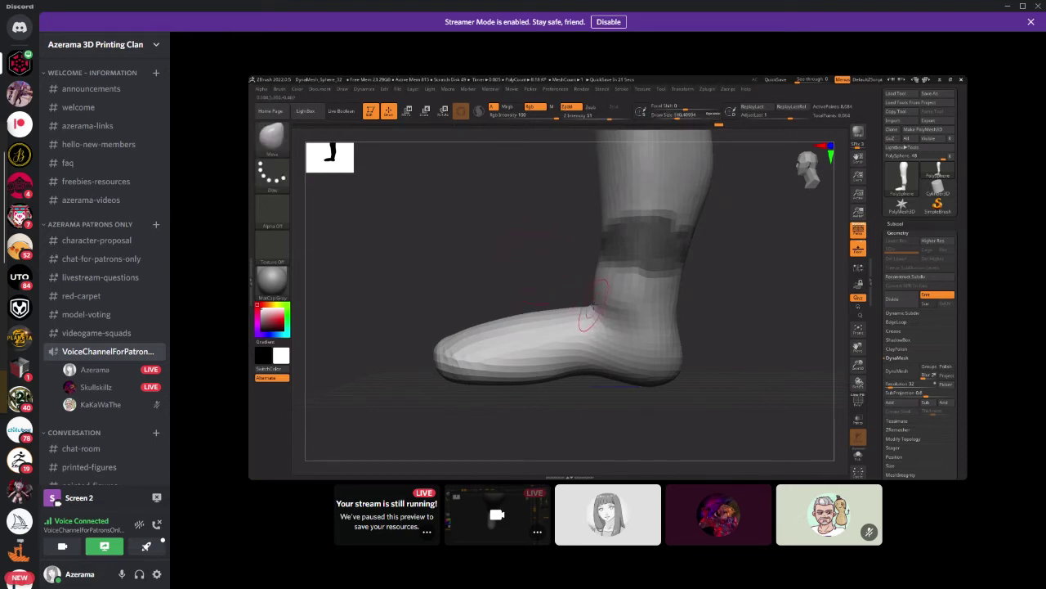
drag(585, 300, 543, 302)
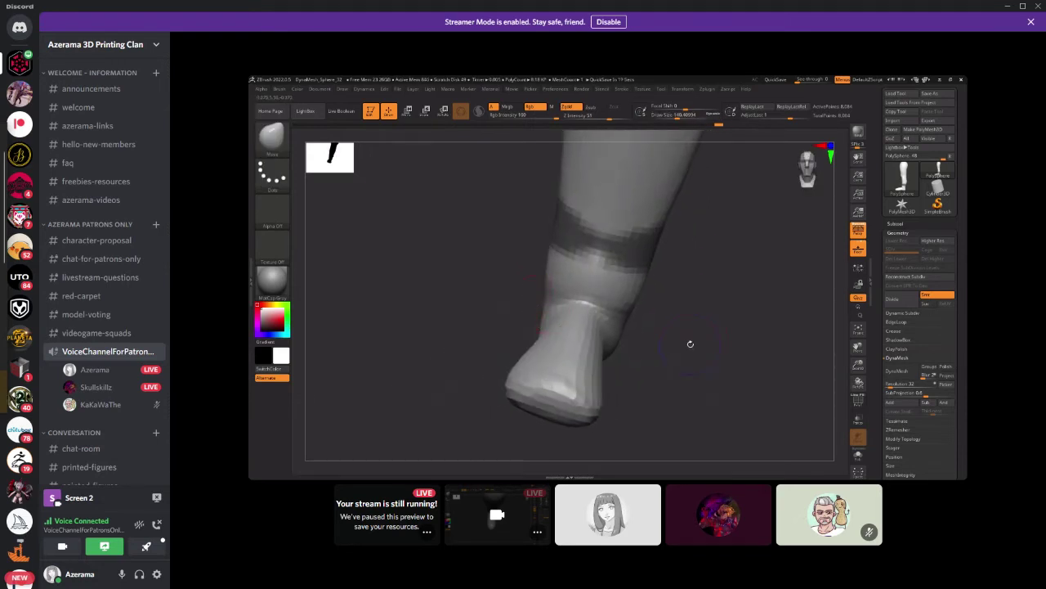
shift+drag(691, 344, 673, 333)
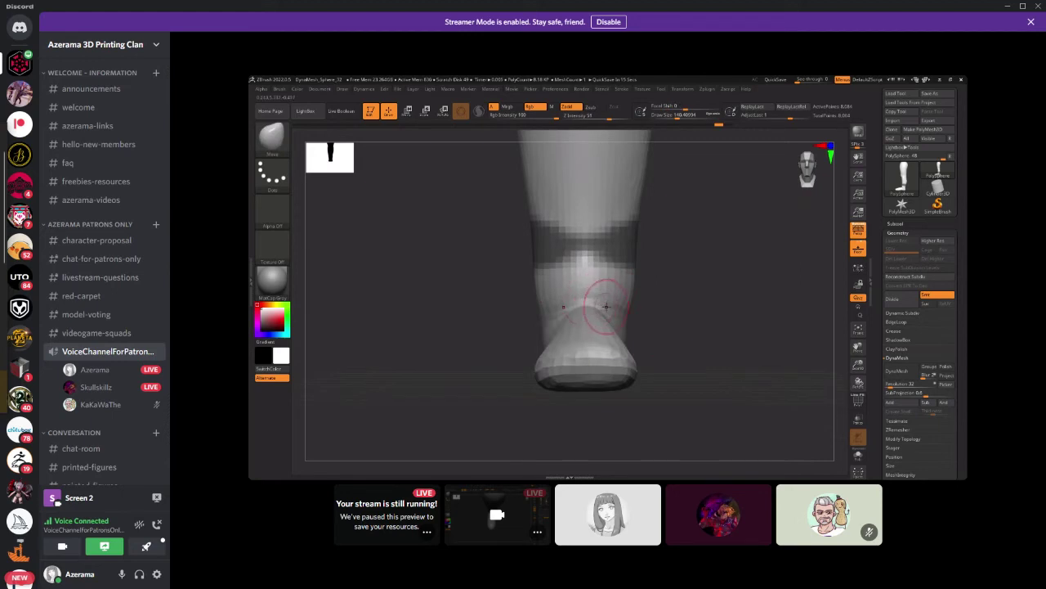
drag(673, 314, 609, 335)
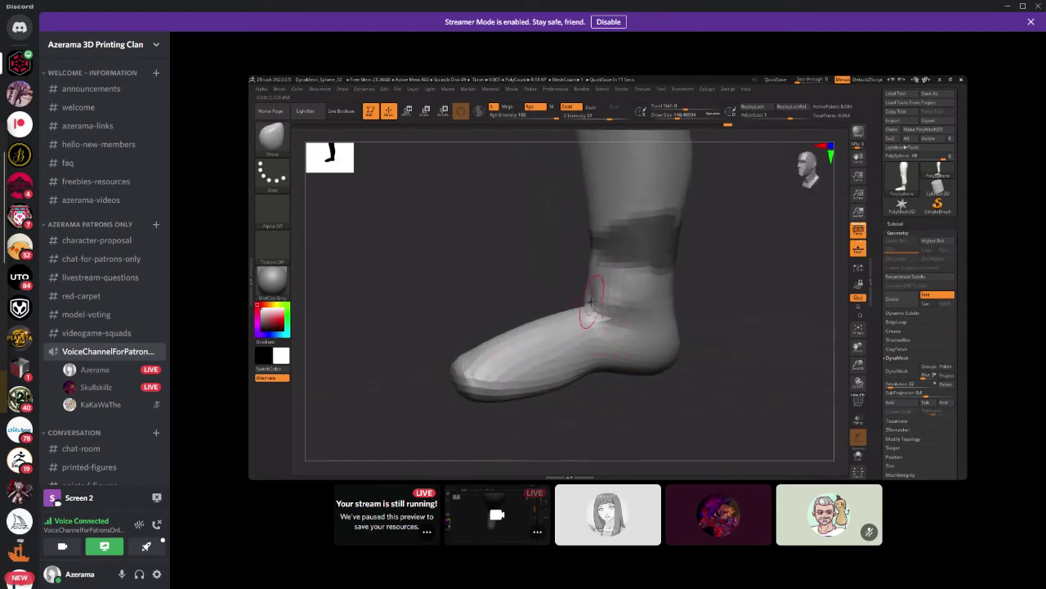
Check the shared foot from the side and front, and switch to the Inflate brush for the ankle.
mouse_move(697, 348)
mouse_down()
mouse_move(639, 337)
mouse_move(698, 350)
mouse_up()
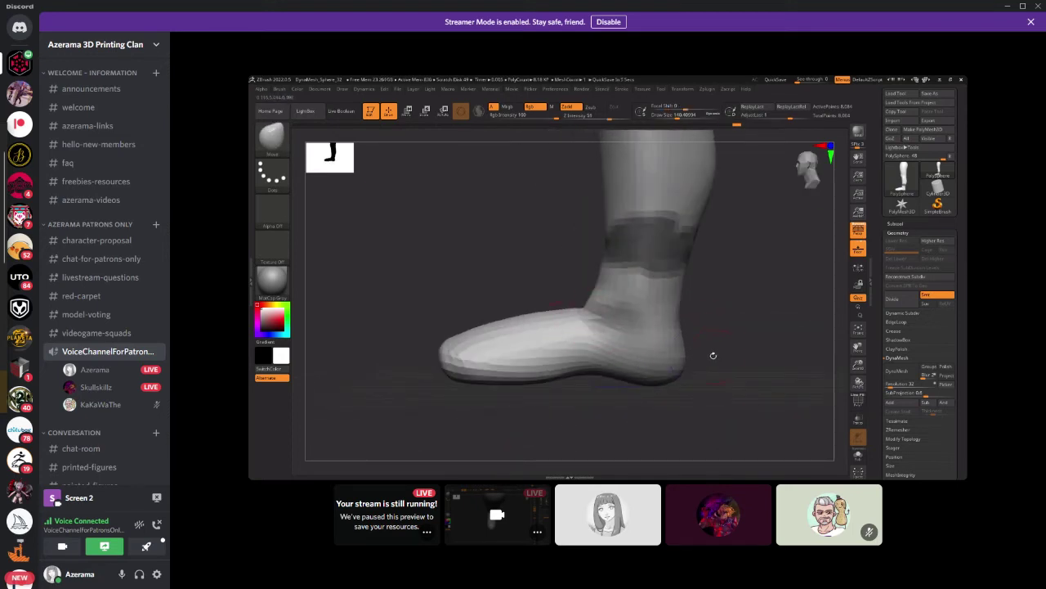
drag(713, 356, 607, 331)
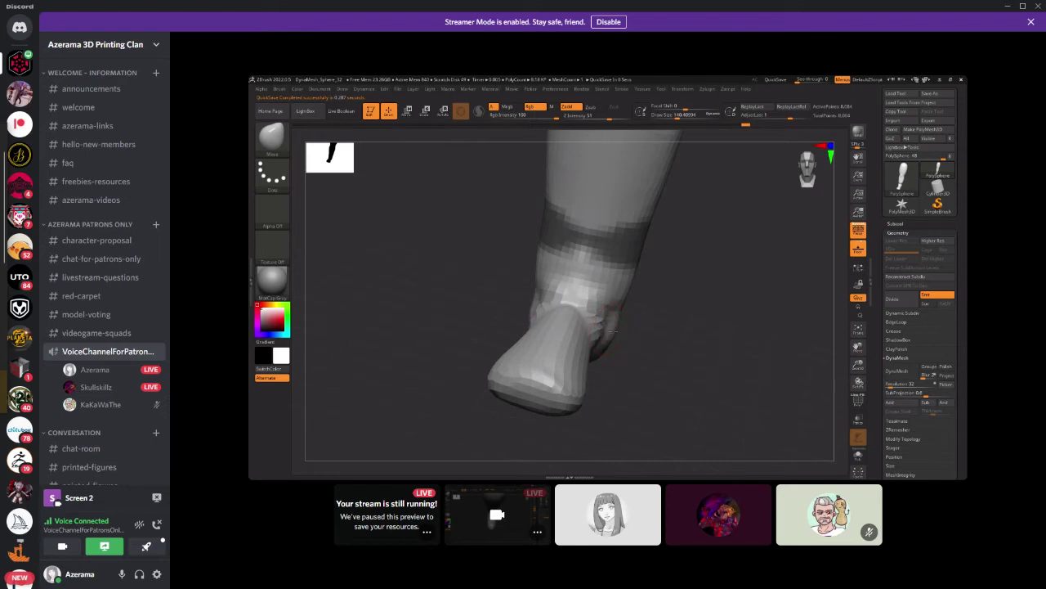
drag(658, 374, 666, 347)
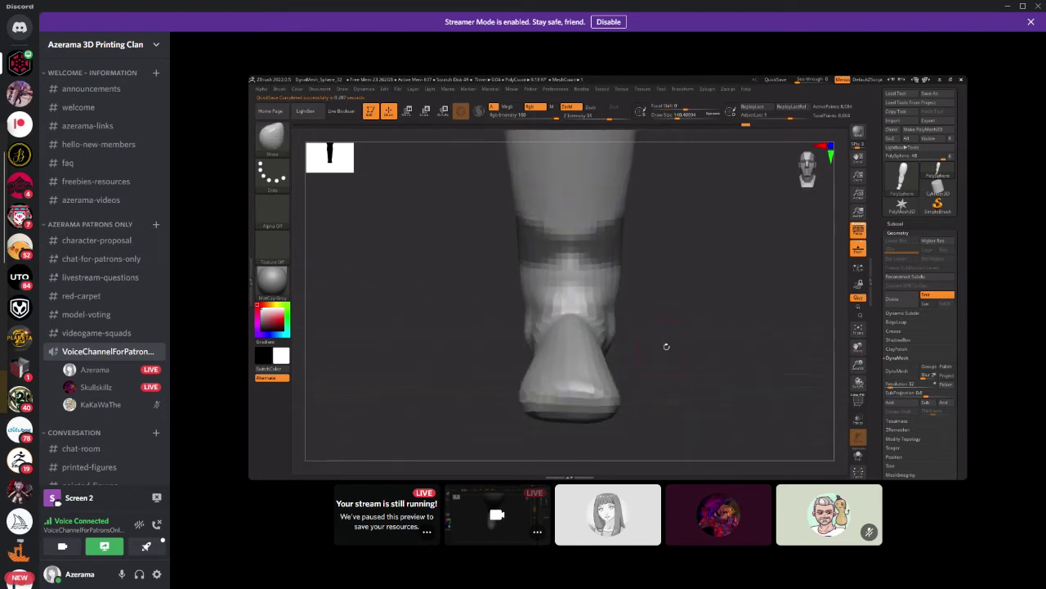
key(b)
key(i)
key(n)
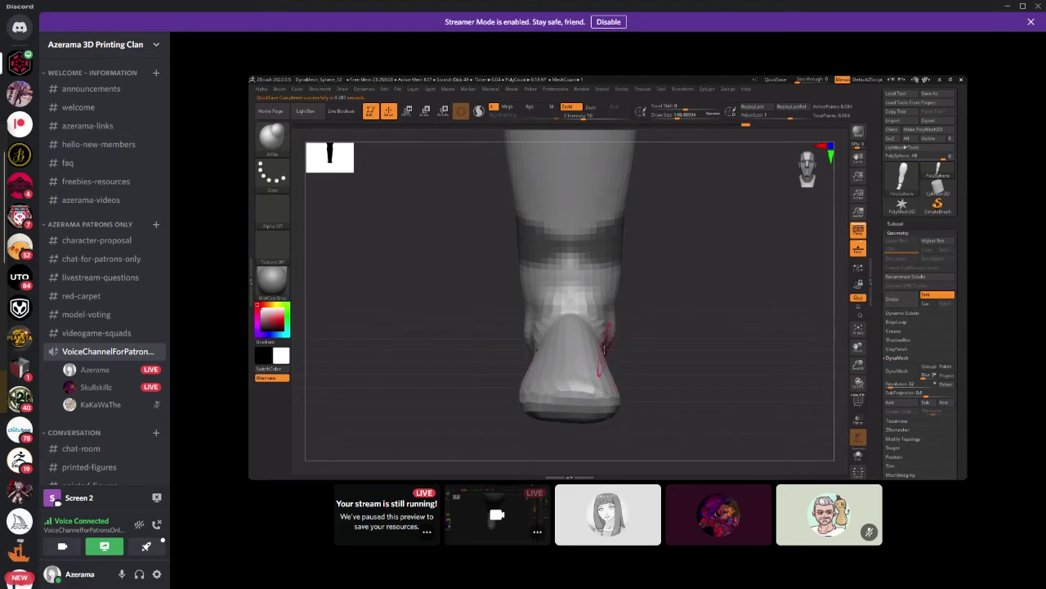
Switch back to the ZBrush window, clear the mask on the foot and check the leg from the front and side.
click(367, 390)
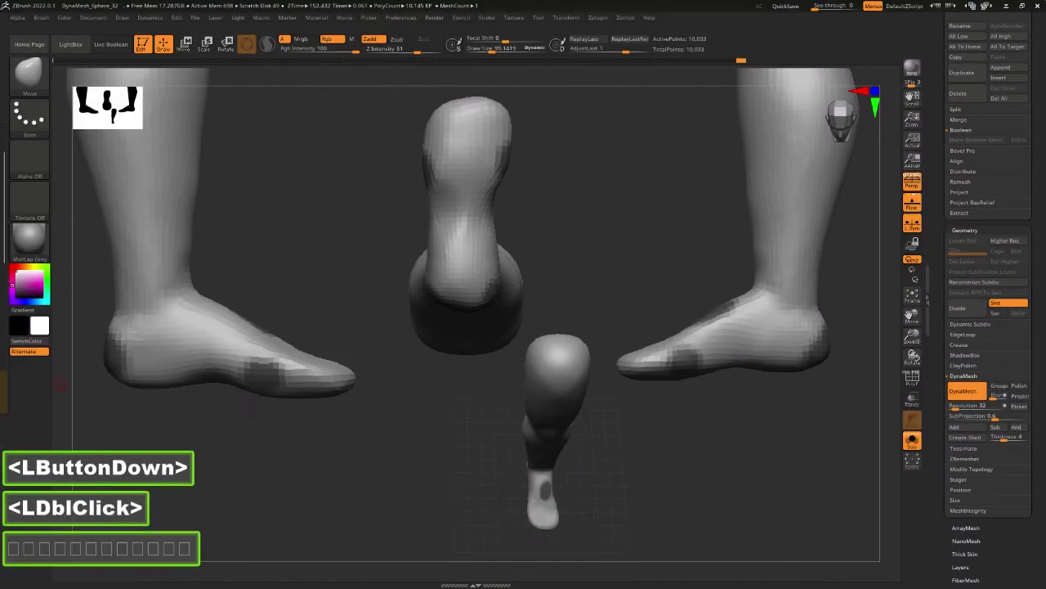
drag(369, 480, 599, 468)
ctrl+click(643, 479)
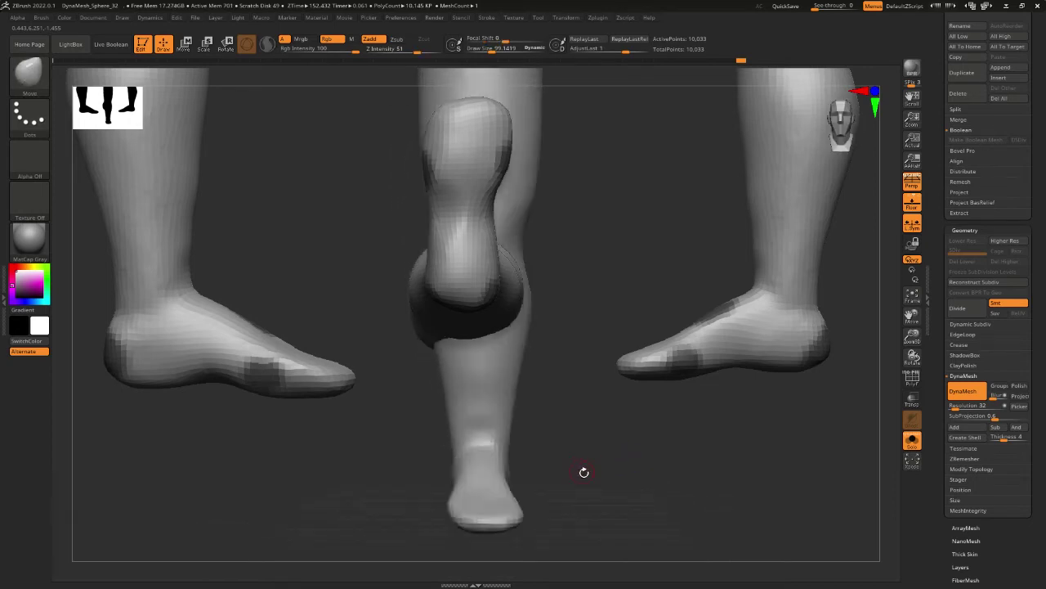
alt+drag(593, 474, 623, 477)
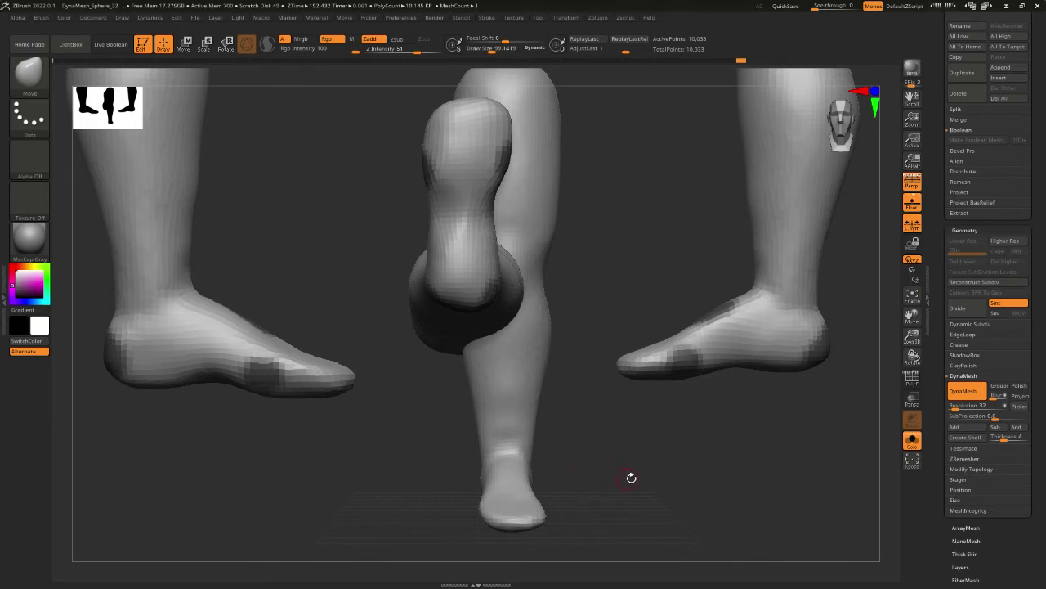
drag(651, 477, 581, 446)
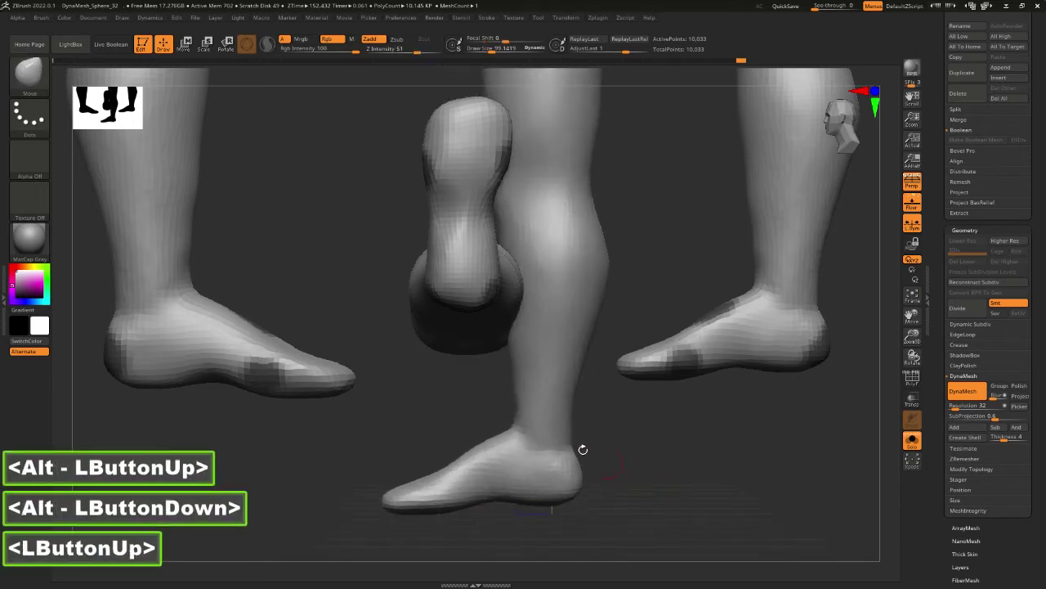
Clear the dropped foot views from the canvas and turn on symmetry, with the draw size at about 422.
key(space)
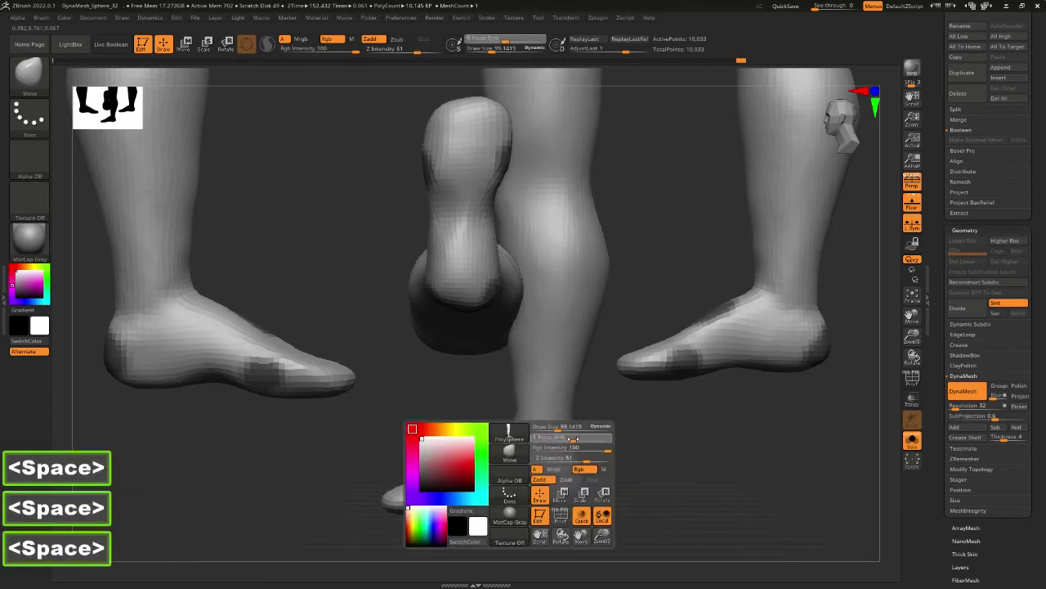
mouse_move(570, 438)
mouse_down()
mouse_move(550, 438)
mouse_move(678, 445)
mouse_move(646, 401)
mouse_move(523, 367)
mouse_move(508, 369)
mouse_move(502, 384)
mouse_up()
key(ctrl+n)
key(ctrl+z)
key(x)
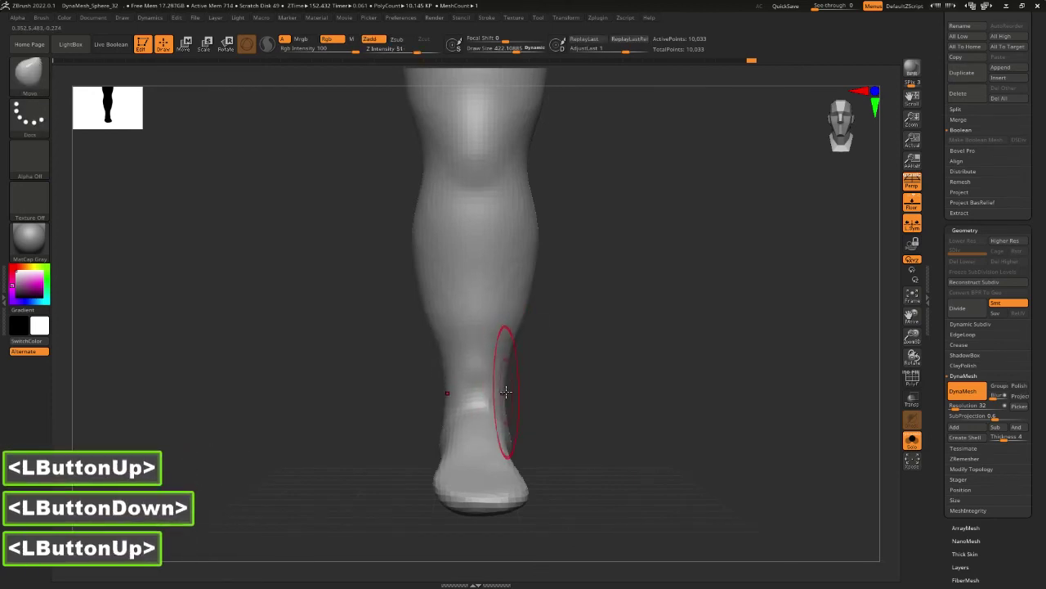
Narrow both sides of the calf and shin with the Move brush, then smooth the lower leg's surface.
click(522, 347)
drag(518, 333, 521, 269)
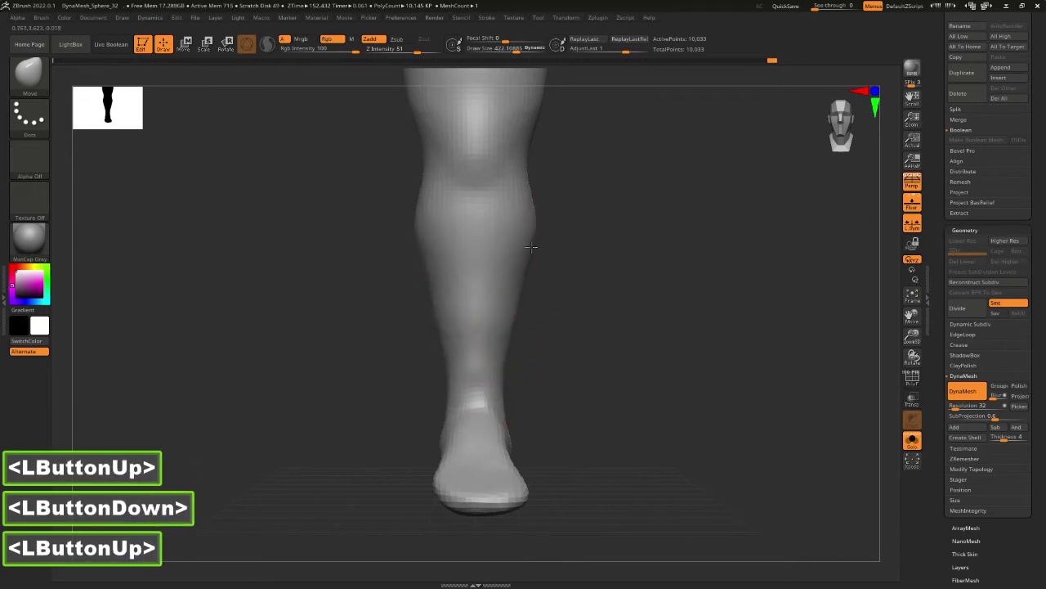
click(518, 280)
shift+drag(482, 300, 454, 274)
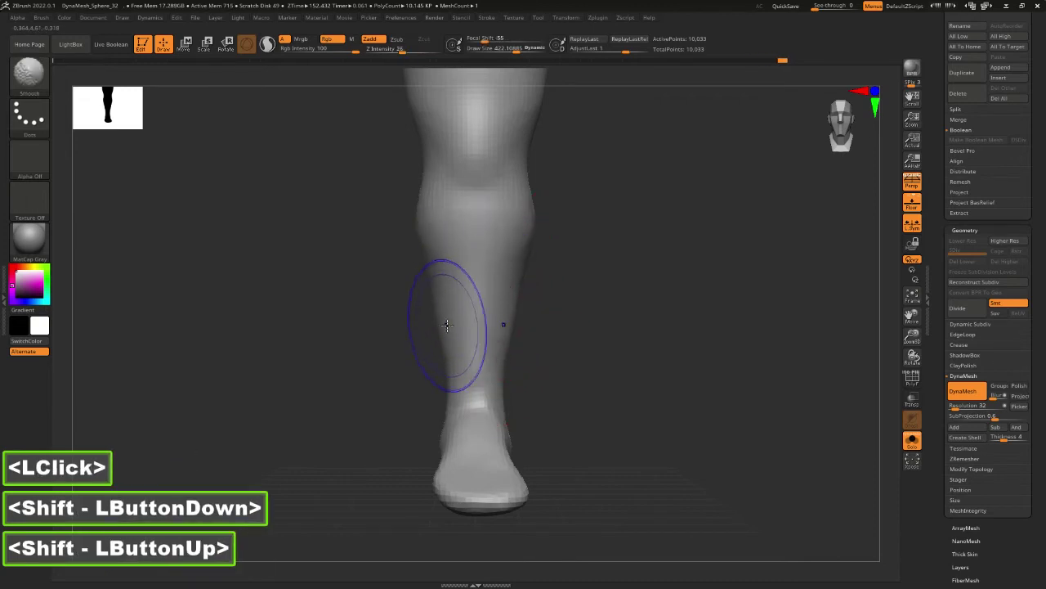
shift+drag(446, 317, 444, 264)
mouse_move(601, 323)
mouse_down()
mouse_move(498, 325)
mouse_move(463, 360)
mouse_up()
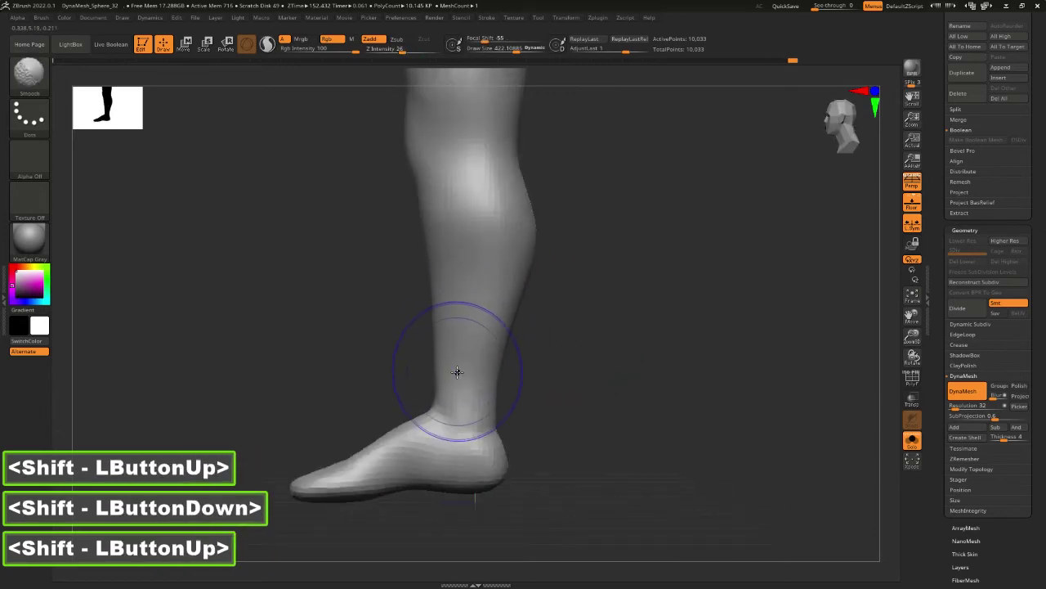
Try to pull the ankle bones outward on both sides with the Move brush at a draw size of about 151.
mouse_move(579, 394)
mouse_down()
mouse_move(624, 402)
mouse_move(587, 371)
mouse_move(509, 401)
mouse_move(578, 393)
mouse_up()
key(alt)
key(space)
alt+click(578, 393)
key(space)
mouse_move(482, 378)
mouse_down()
mouse_move(471, 379)
mouse_move(494, 392)
mouse_up()
mouse_move(589, 368)
shift+mouse_down()
mouse_move(645, 369)
mouse_move(561, 381)
shift+mouse_up()
click(562, 380)
key(ctrl+z)
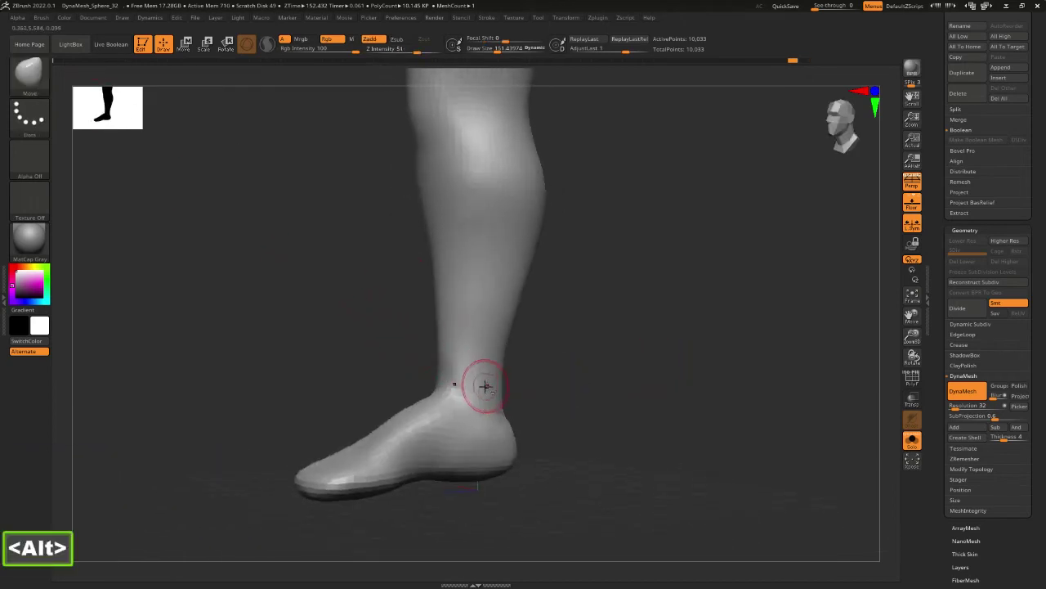
alt+drag(484, 385, 499, 397)
drag(638, 369, 482, 385)
Examine the ankle bumps on the leg from the front, side and three-quarter views.
drag(542, 363, 659, 411)
alt+drag(659, 411, 626, 363)
alt+drag(625, 364, 619, 392)
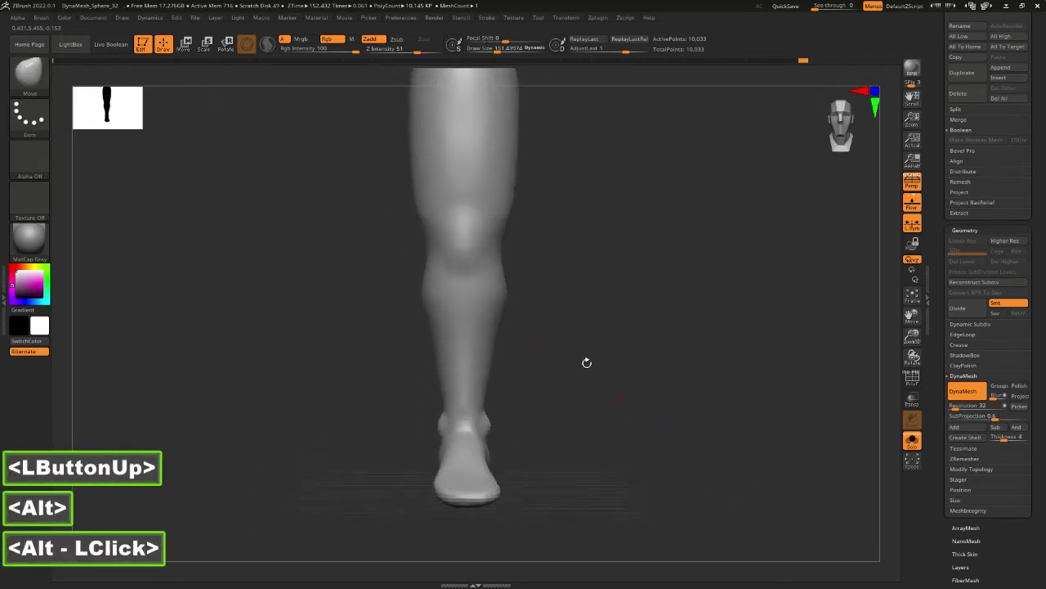
drag(568, 342, 528, 364)
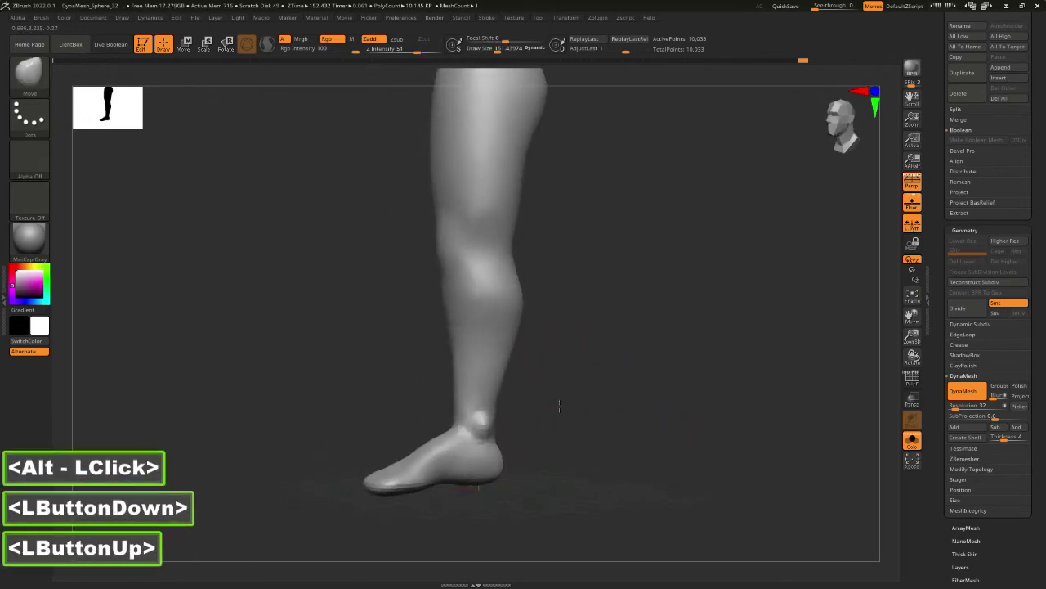
drag(558, 406, 609, 413)
drag(615, 412, 598, 410)
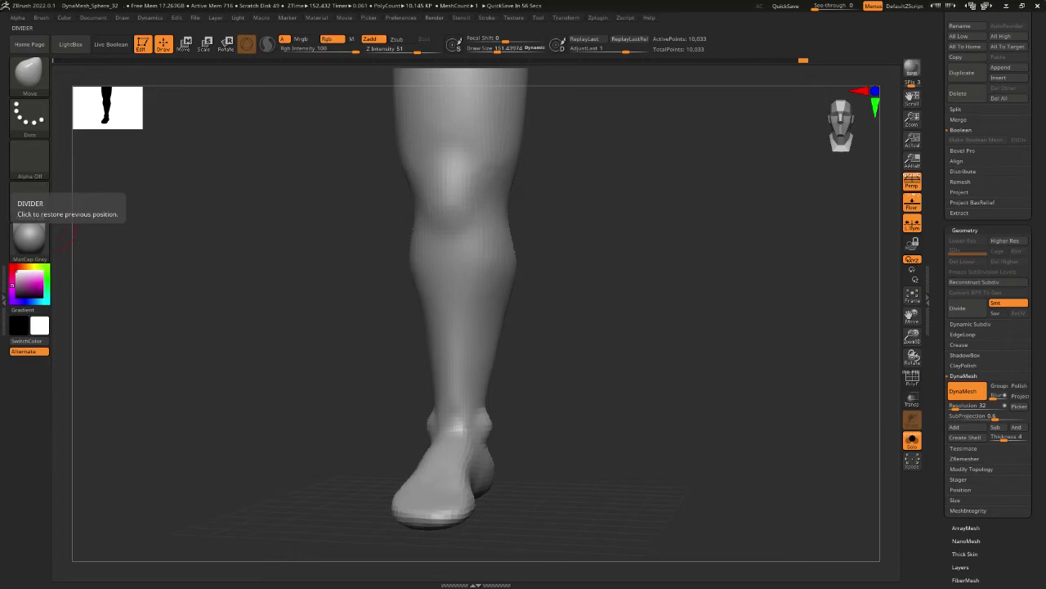
drag(2, 234, 553, 259)
double_click(552, 259)
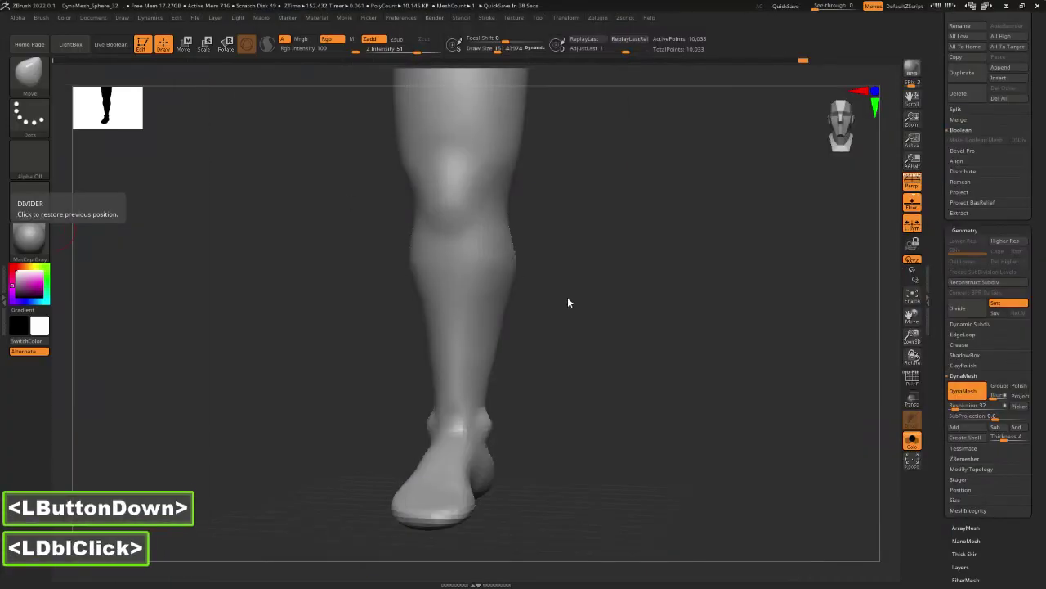
Undo the ankle bumps and pull them out again on both sides with the draw size at about 169.
click(561, 384)
key(ctrl+z)
alt+drag(542, 426, 469, 427)
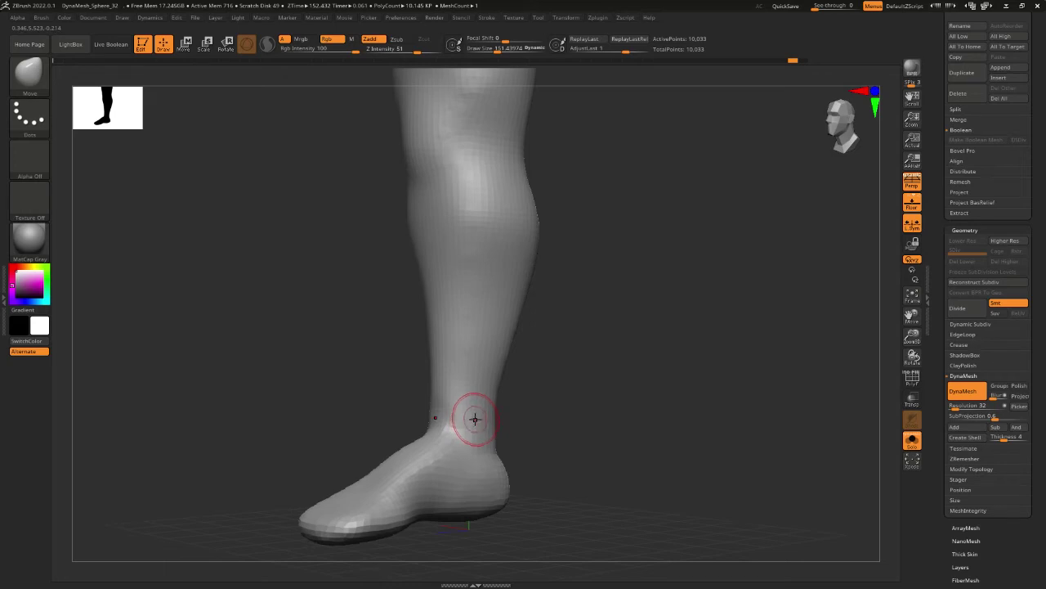
key(space)
drag(478, 425, 472, 424)
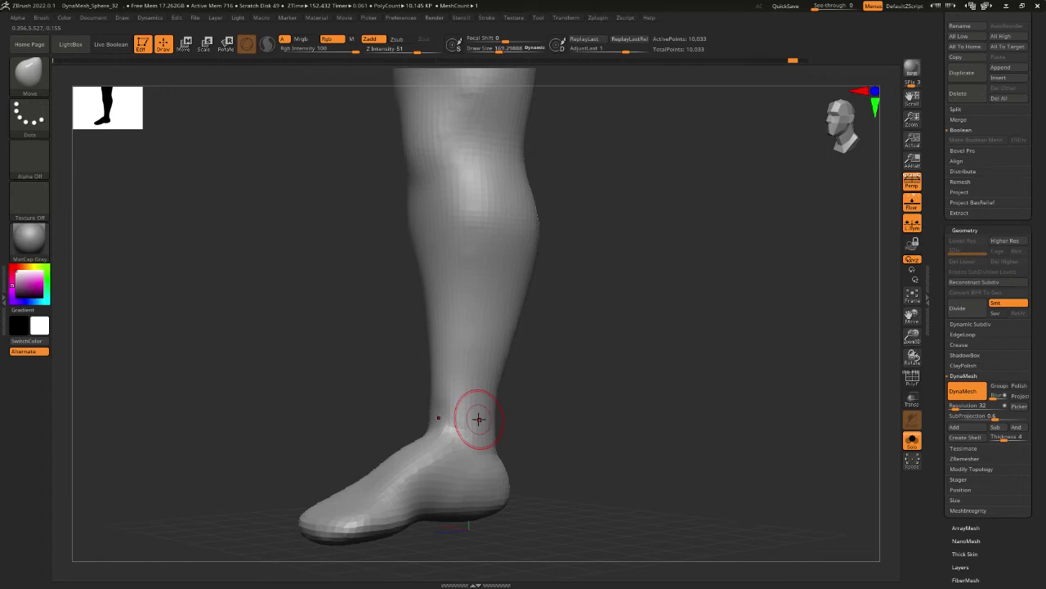
key(alt)
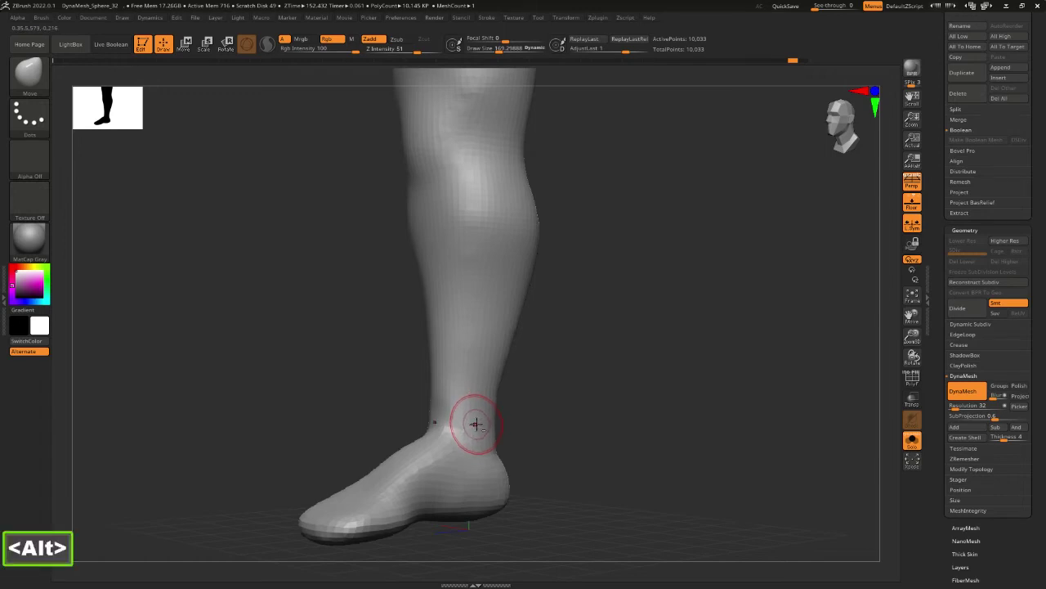
alt+drag(475, 424, 600, 414)
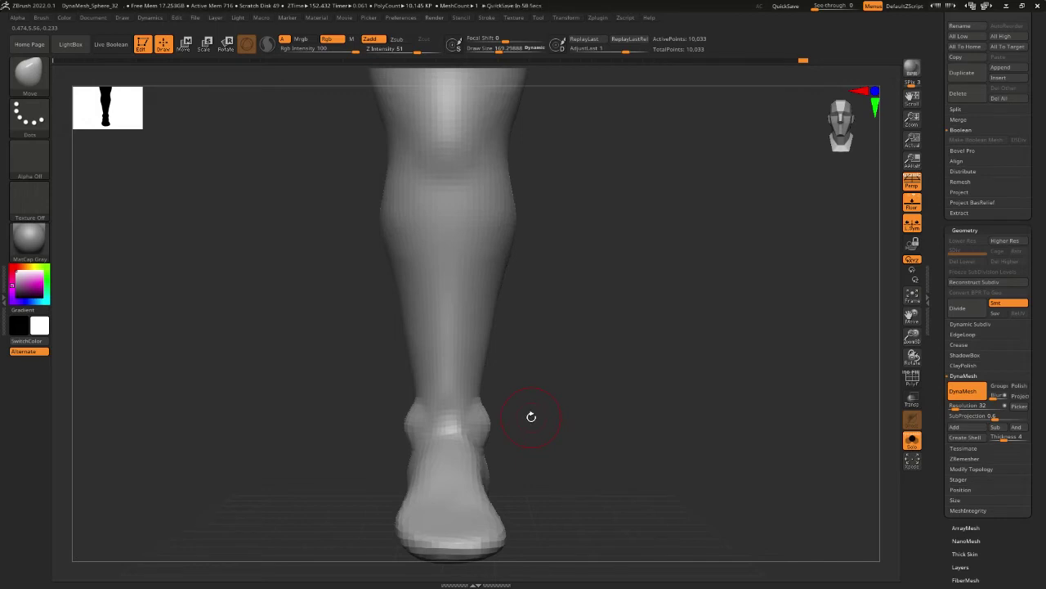
alt+click(553, 399)
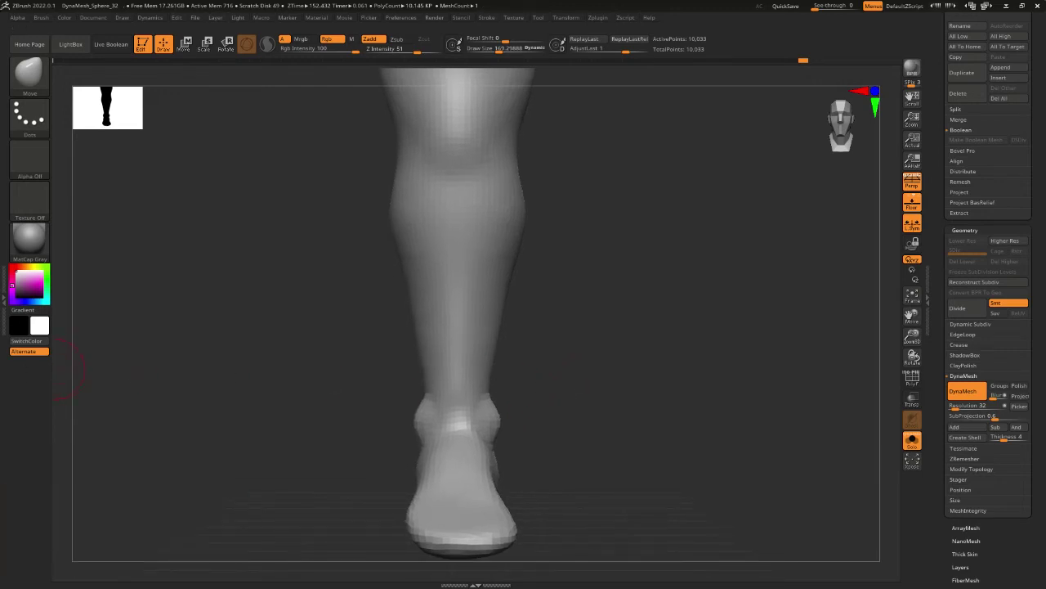
Switch to the anatomy PDF in Acrobat Reader and examine the front-view ankle on page 189, Muscles of Lower Limb.
click(67, 366)
drag(2, 197, 658, 206)
double_click(658, 206)
scroll(552, 429, down, 2)
scroll(552, 428, down, 3)
scroll(552, 428, up, 1)
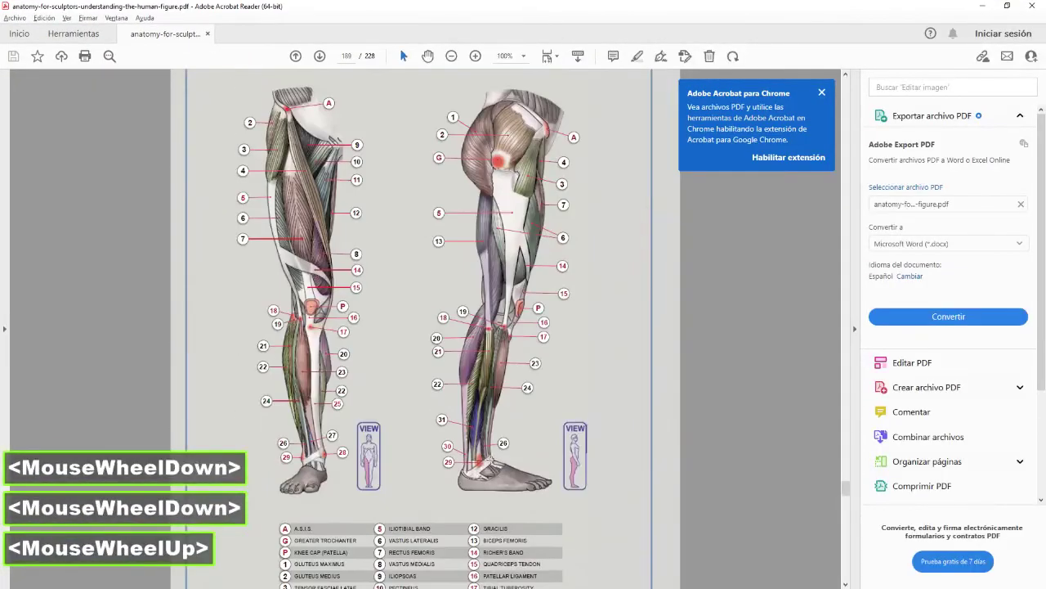
scroll(354, 457, up, 3)
scroll(354, 456, down, 4)
ctrl+scroll(354, 457, up, 4)
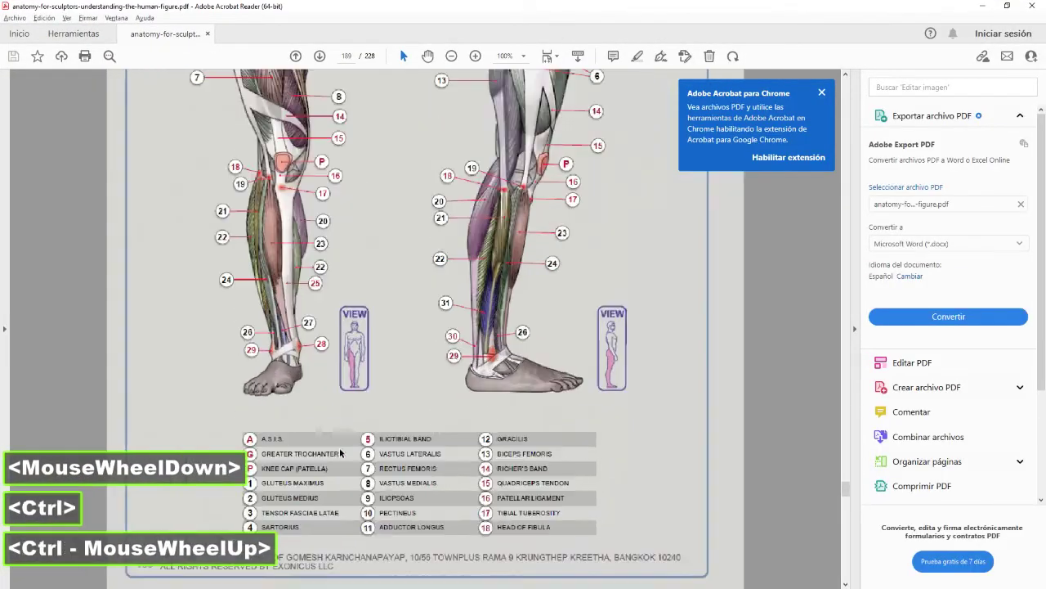
ctrl+scroll(258, 215, up, 3)
scroll(194, 201, up, 1)
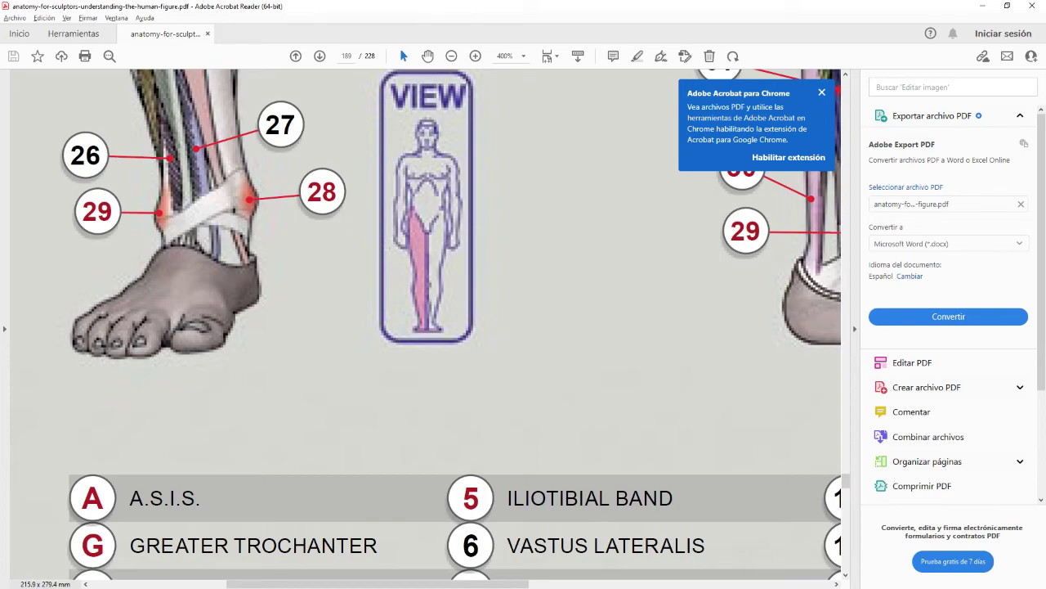
Examine the lower-limb muscle legend on page 189 and the Bones of the Foot diagrams on page 188.
scroll(425, 327, down, 5)
scroll(426, 327, up, 3)
ctrl+scroll(426, 327, down, 2)
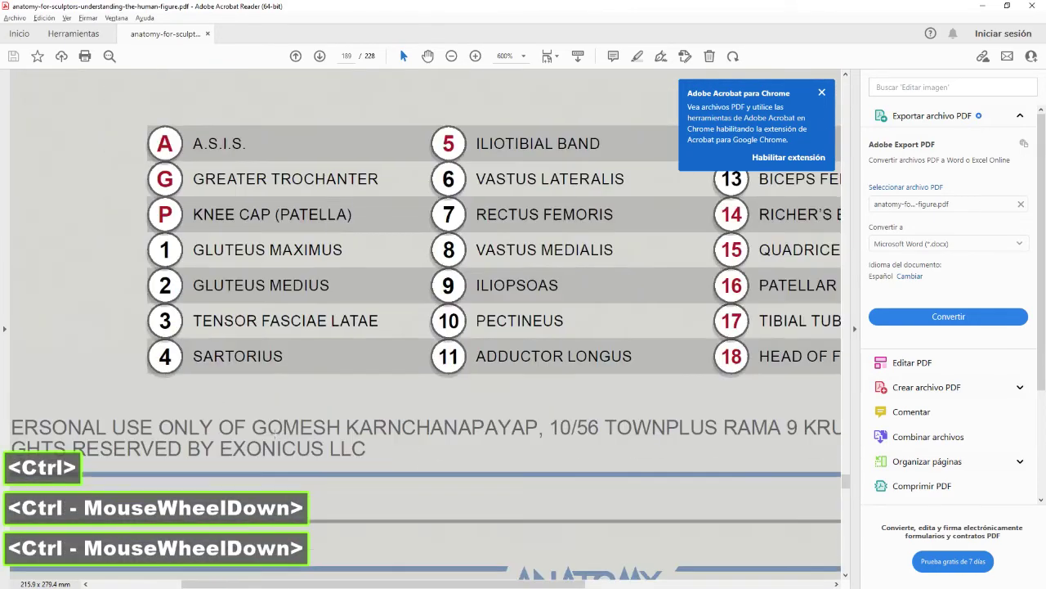
ctrl+scroll(362, 391, down, 3)
scroll(362, 392, down, 1)
scroll(362, 391, up, 1)
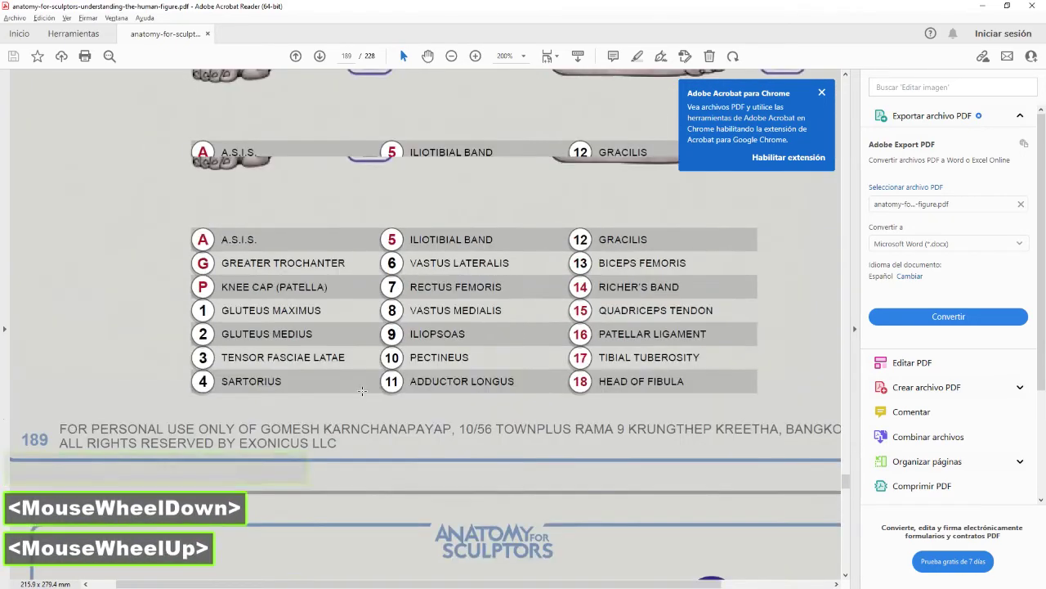
scroll(362, 391, up, 9)
ctrl+scroll(361, 396, down, 3)
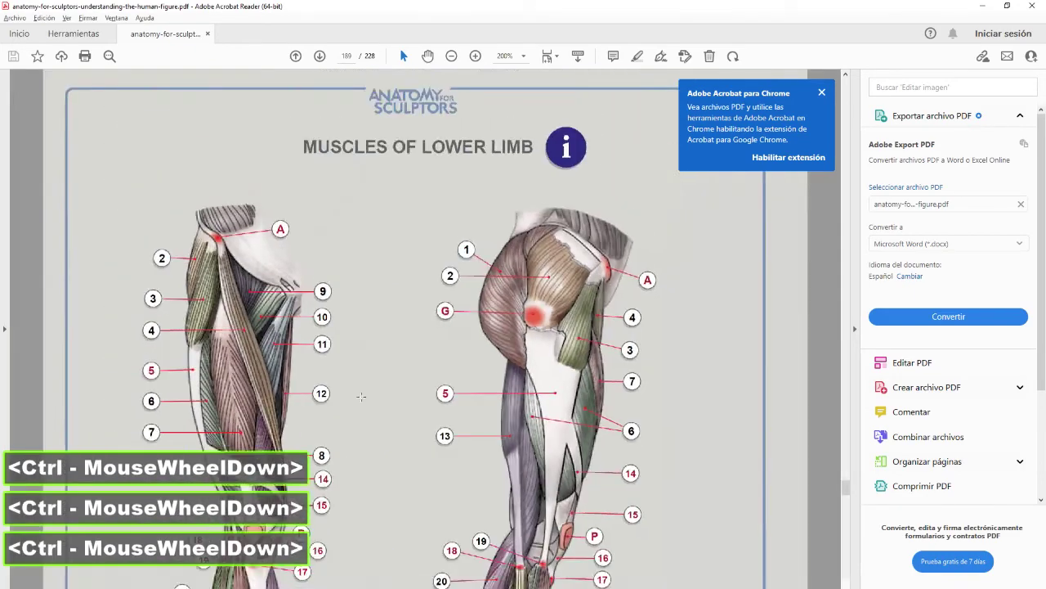
ctrl+scroll(360, 396, down, 2)
scroll(361, 398, up, 5)
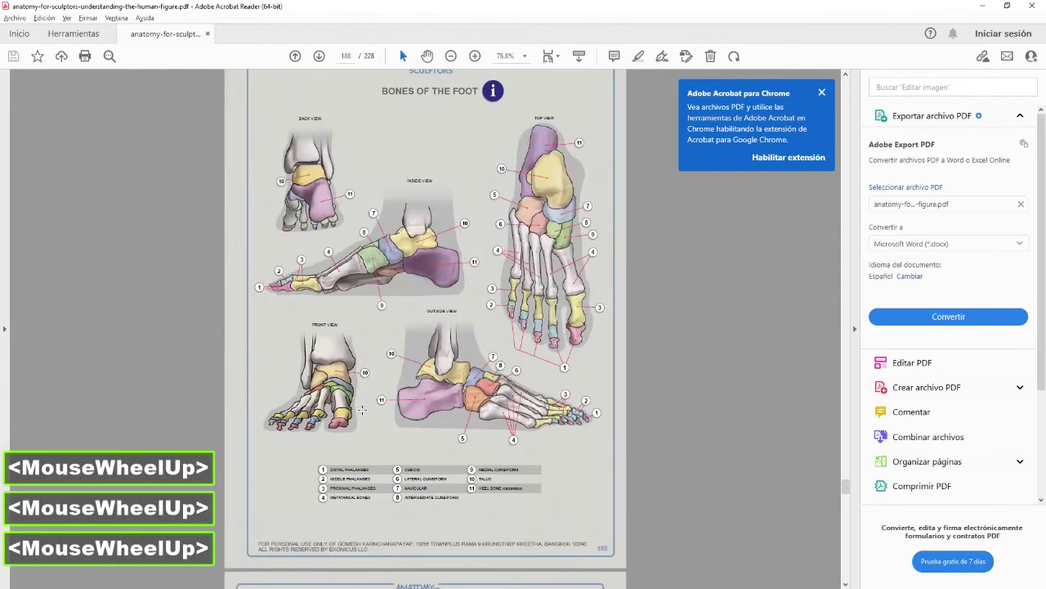
scroll(367, 402, up, 2)
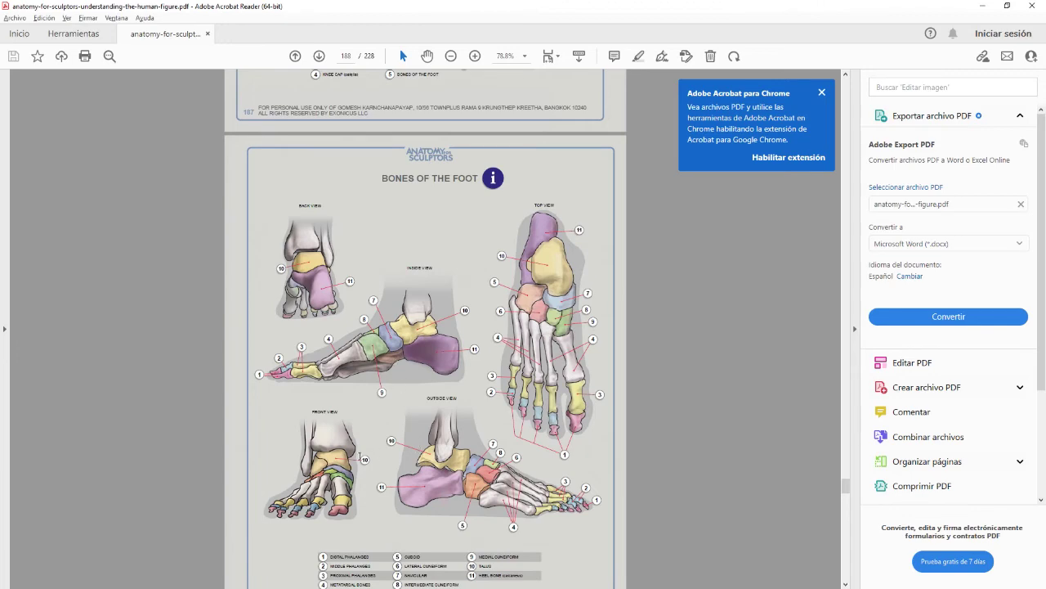
Examine the side-view ankle and foot on page 189, Muscles of Lower Limb, at 400% zoom.
scroll(380, 441, down, 8)
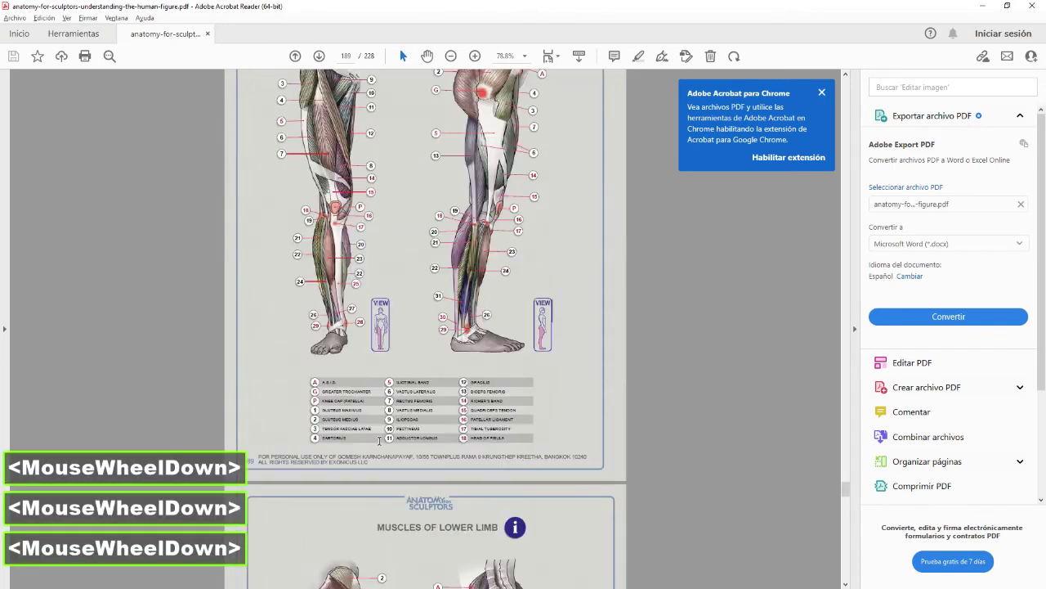
ctrl+scroll(482, 412, up, 6)
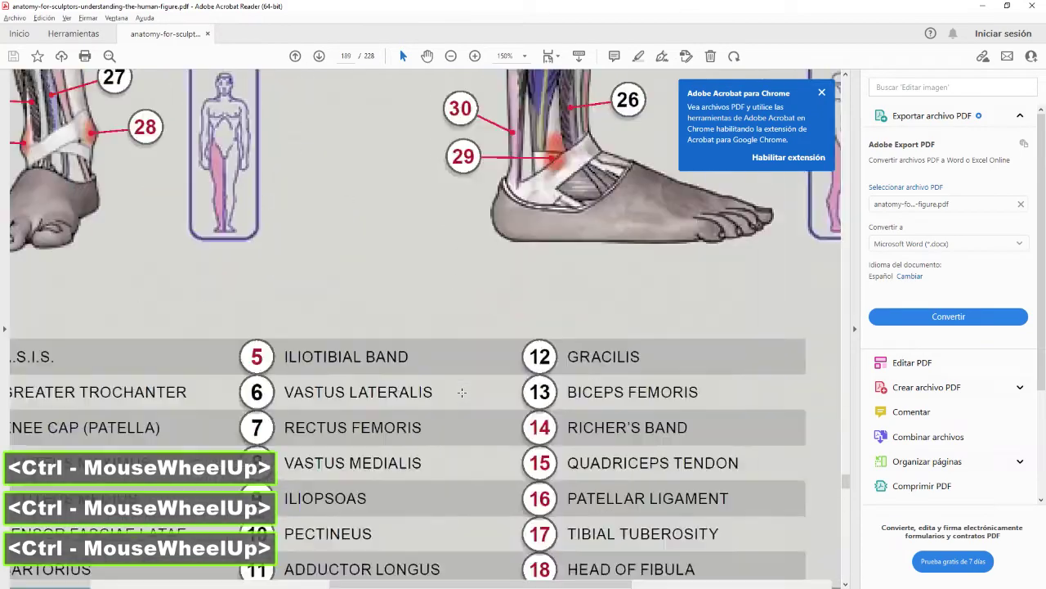
scroll(482, 412, up, 2)
scroll(481, 411, up, 1)
scroll(481, 411, down, 2)
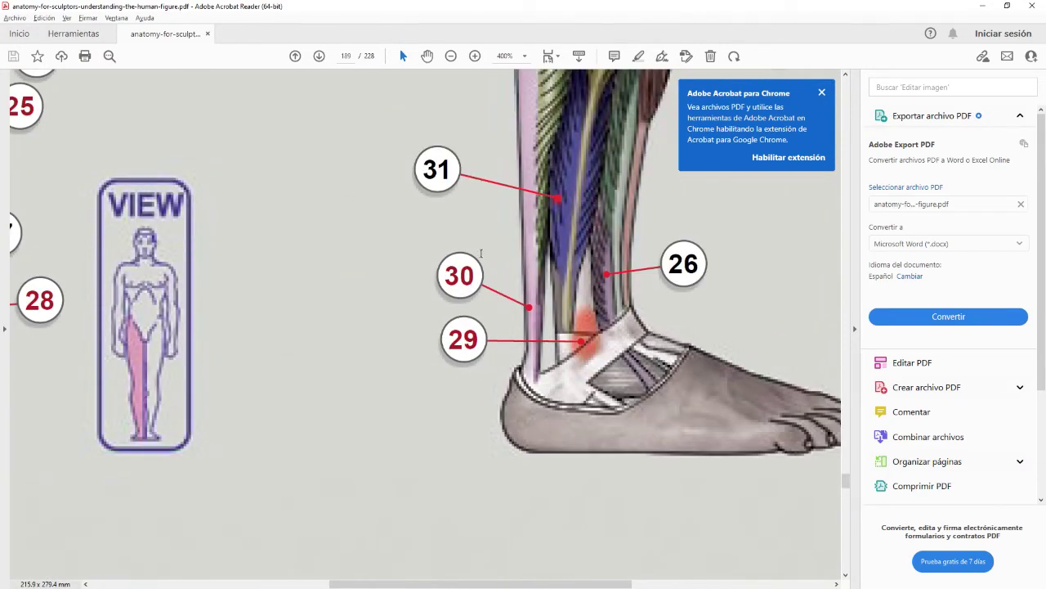
Capture the enlarged side-view ankle and foot, mark the ankle area with the pen and discard the capture.
key(Print)
drag(372, 117, 846, 521)
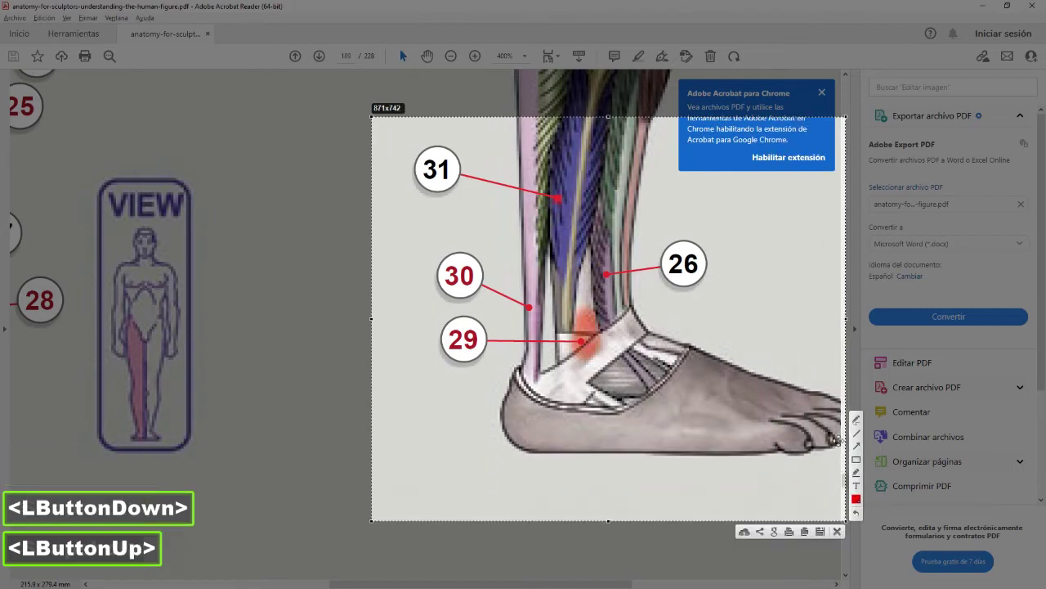
click(856, 419)
mouse_move(546, 242)
mouse_down()
mouse_move(558, 276)
mouse_move(531, 367)
mouse_move(540, 249)
mouse_move(560, 298)
mouse_move(550, 282)
mouse_move(536, 366)
mouse_up()
click(837, 531)
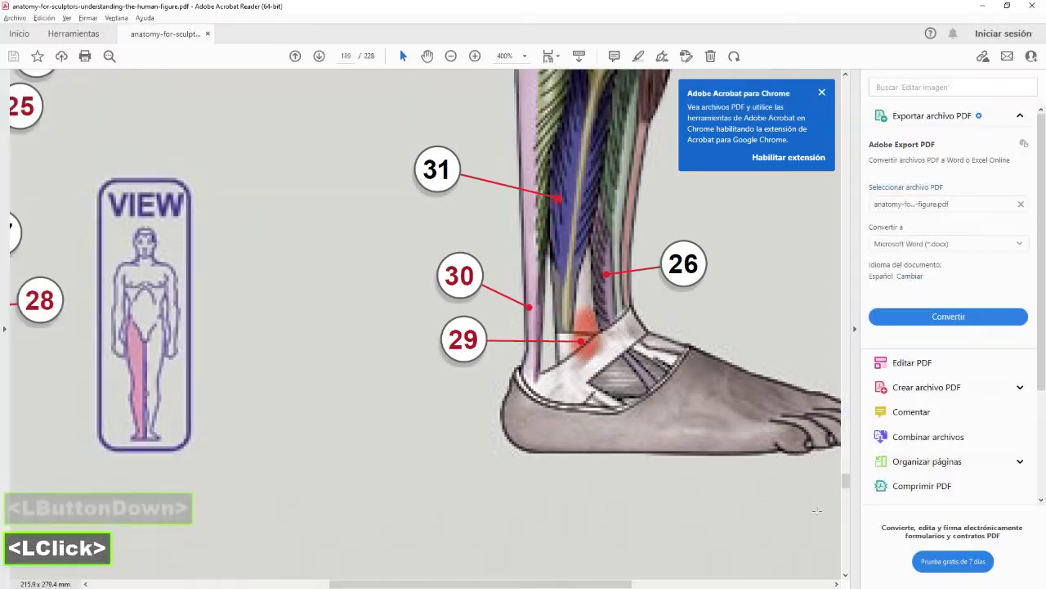
Capture the side-view lower leg at 163% zoom, sketch the shin-to-instep angle in red and discard the capture.
ctrl+scroll(593, 422, down, 3)
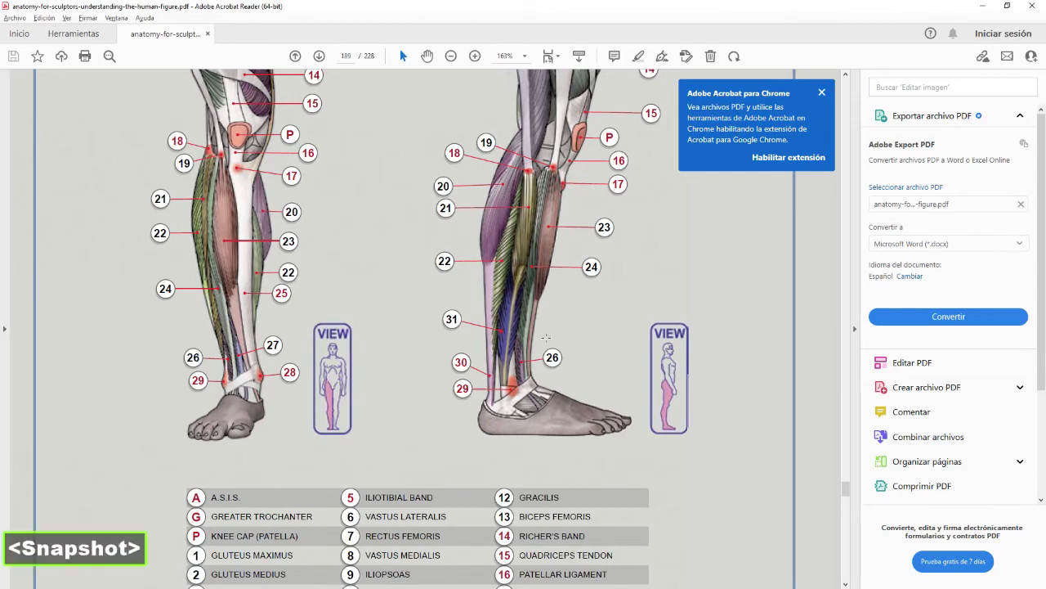
drag(408, 251, 731, 487)
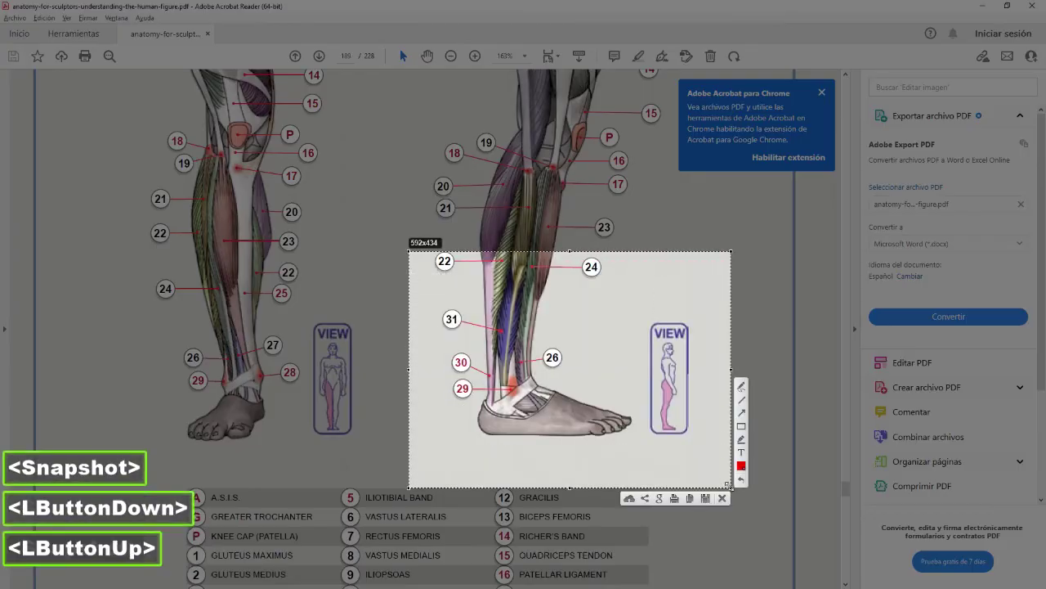
double_click(742, 386)
mouse_move(539, 334)
mouse_down()
mouse_move(544, 377)
mouse_move(580, 386)
mouse_move(544, 371)
mouse_move(541, 335)
mouse_move(545, 374)
mouse_move(573, 385)
mouse_move(546, 373)
mouse_move(545, 358)
mouse_up()
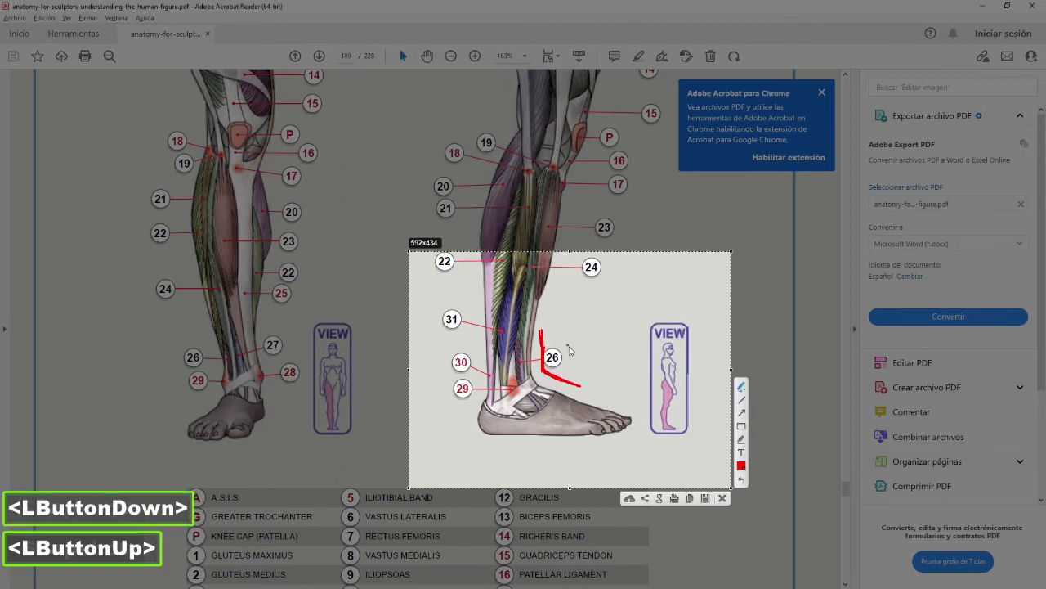
key(Print)
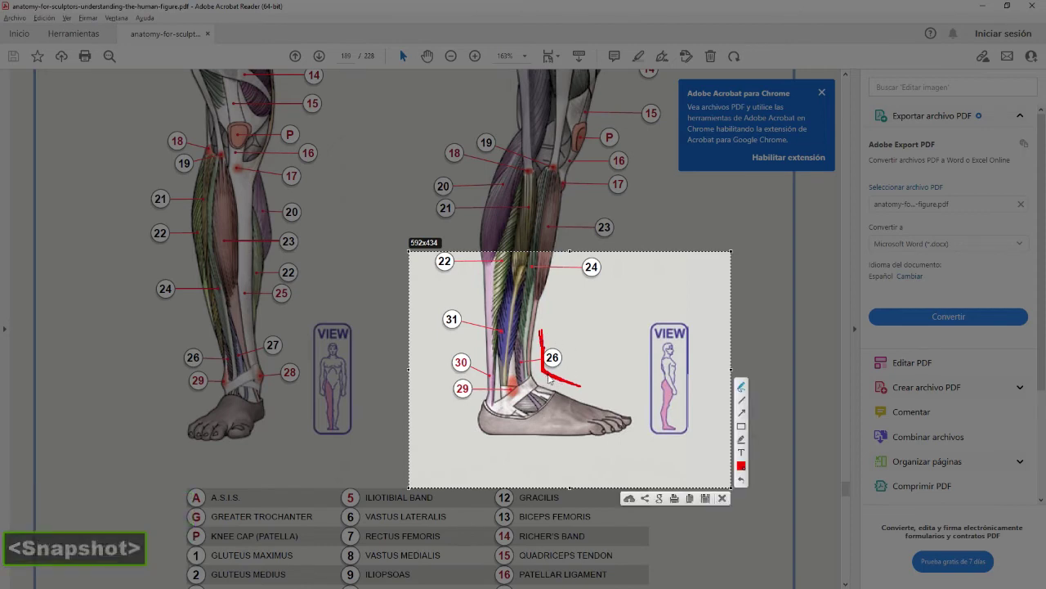
drag(546, 376, 585, 393)
mouse_move(527, 350)
mouse_down()
mouse_move(530, 377)
mouse_move(573, 410)
mouse_move(535, 407)
mouse_move(552, 407)
mouse_move(527, 379)
mouse_move(531, 392)
mouse_move(546, 369)
mouse_move(584, 393)
mouse_move(621, 394)
mouse_move(650, 432)
mouse_move(480, 432)
mouse_up()
key(ctrl+z)
key(ctrl+z)
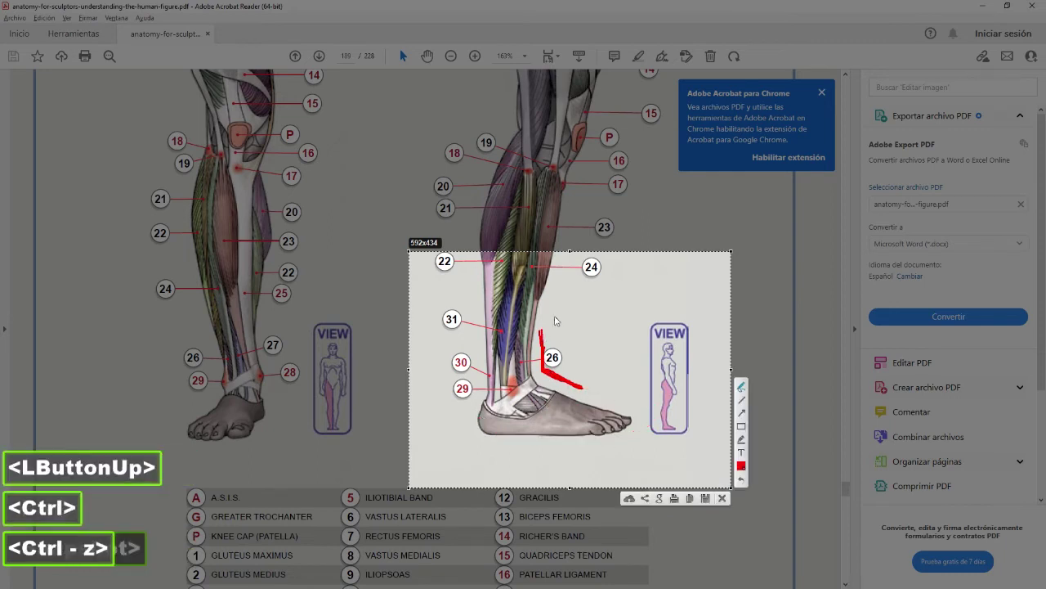
drag(556, 324, 574, 379)
click(721, 497)
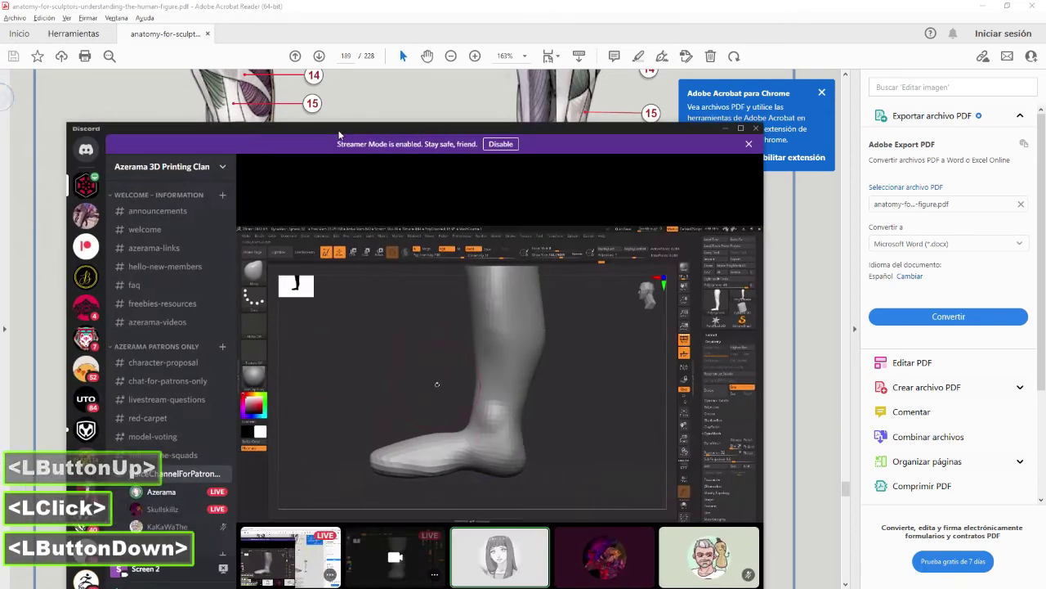
Switch to Discord, capture the shared side-view leg, sketch its shin-to-instep angle in red and discard the capture.
double_click(339, 131)
key(Print)
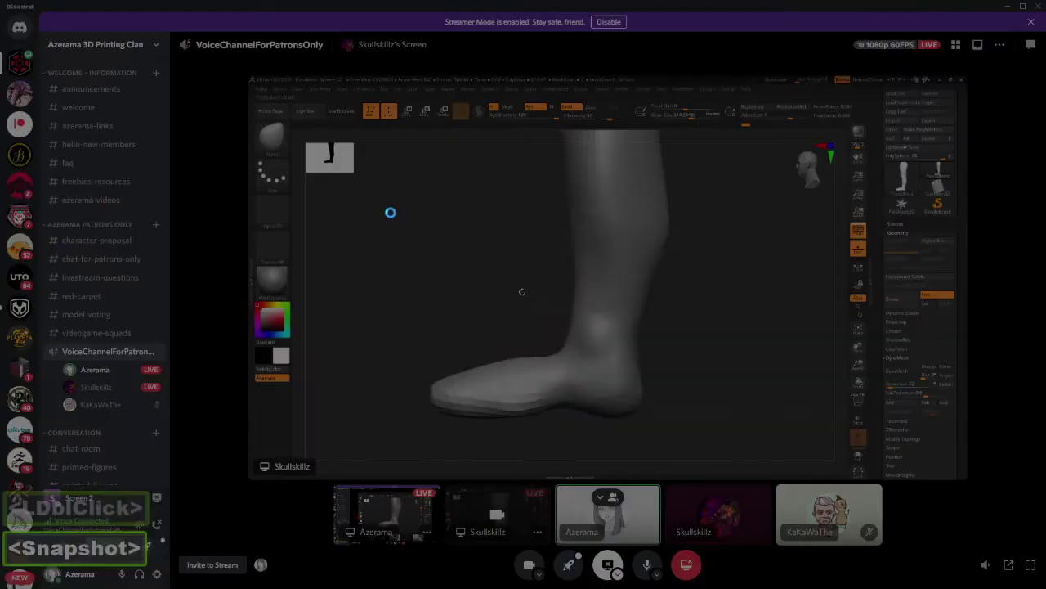
drag(396, 206, 745, 454)
click(755, 352)
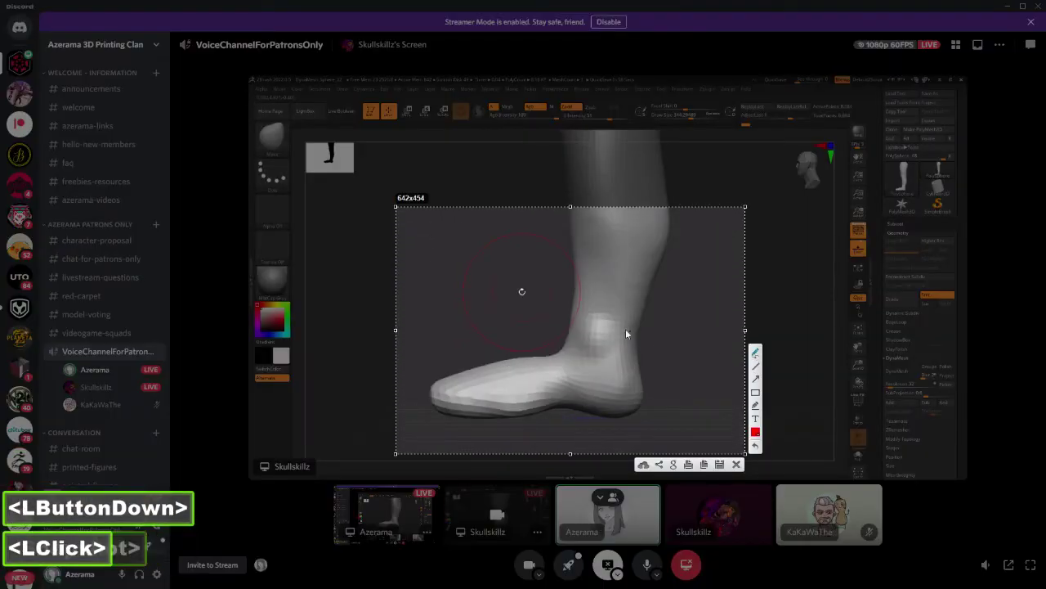
drag(570, 258, 570, 279)
drag(572, 323, 569, 331)
key(ctrl+z)
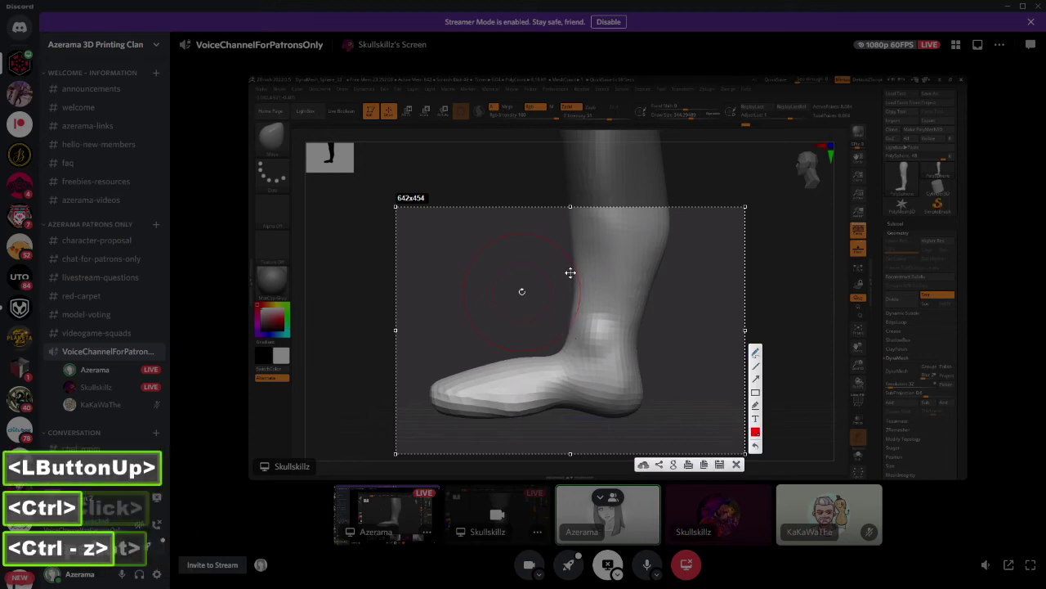
click(755, 352)
mouse_move(569, 261)
mouse_down()
mouse_move(564, 334)
mouse_move(523, 358)
mouse_move(477, 364)
mouse_up()
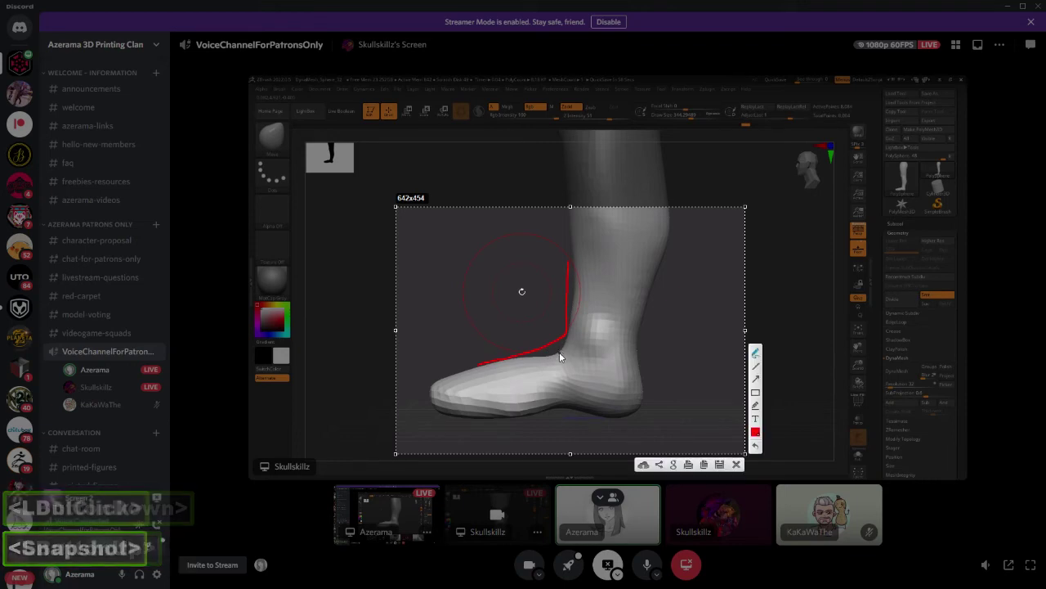
drag(560, 353, 553, 344)
drag(560, 345, 551, 354)
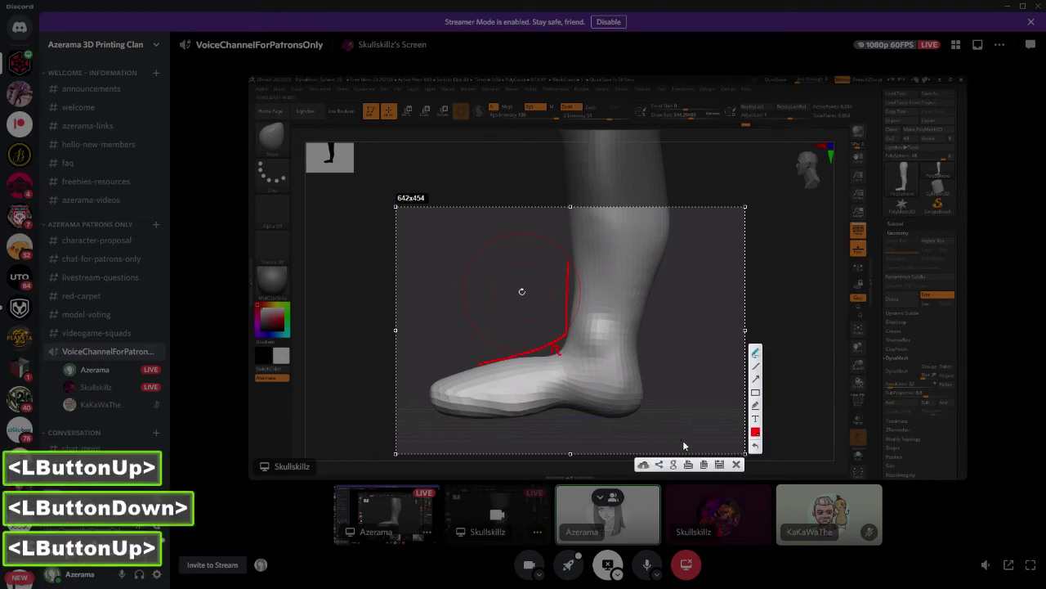
click(737, 464)
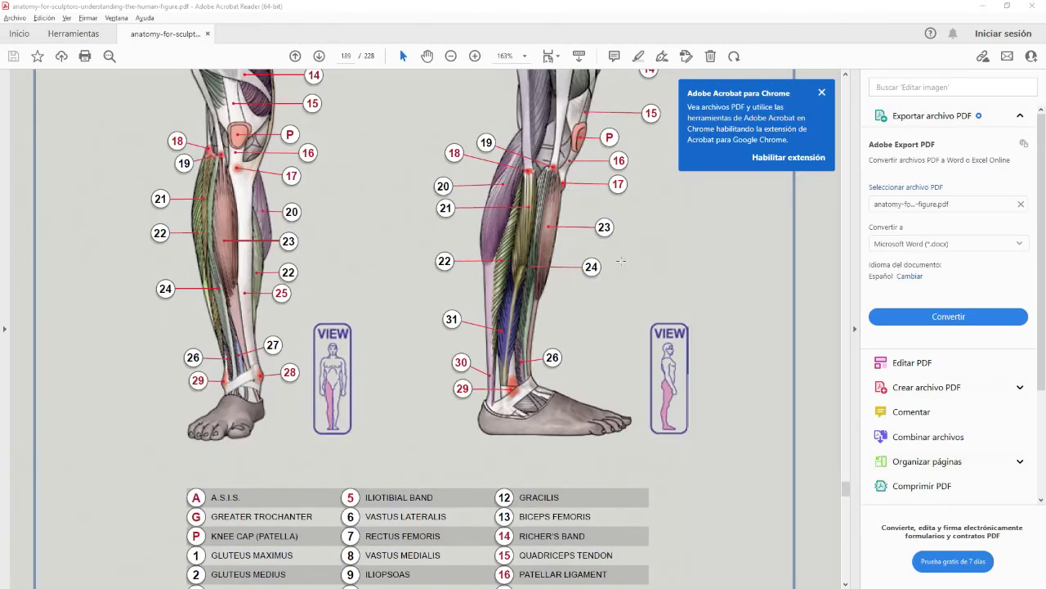
Capture the shared leg in Discord again and outline the foot in red from the shin around the sole to the heel.
drag(0, 152, 720, 227)
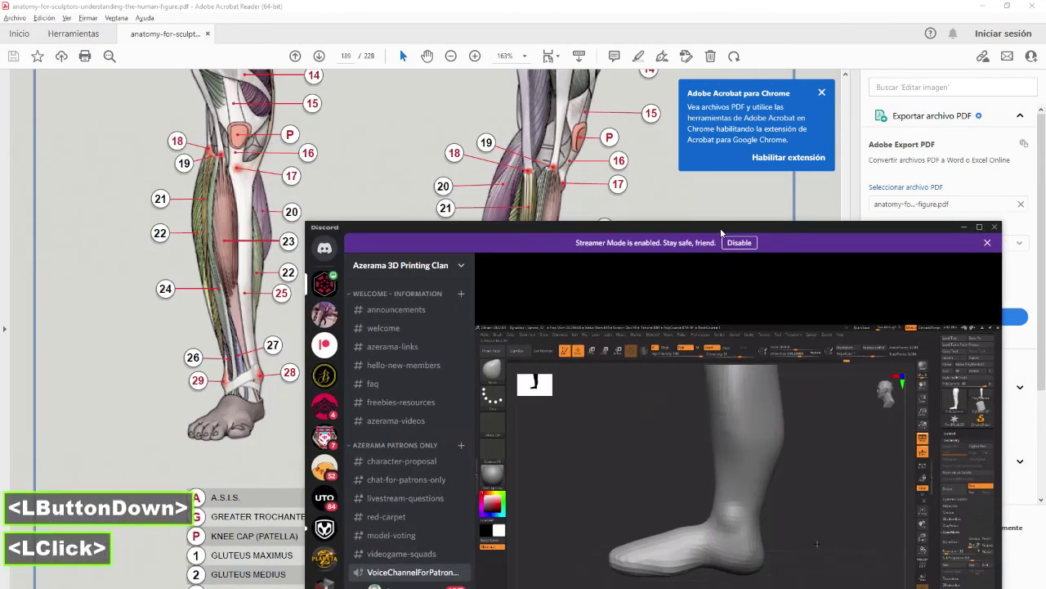
double_click(721, 228)
key(Print)
drag(333, 25, 838, 474)
click(849, 373)
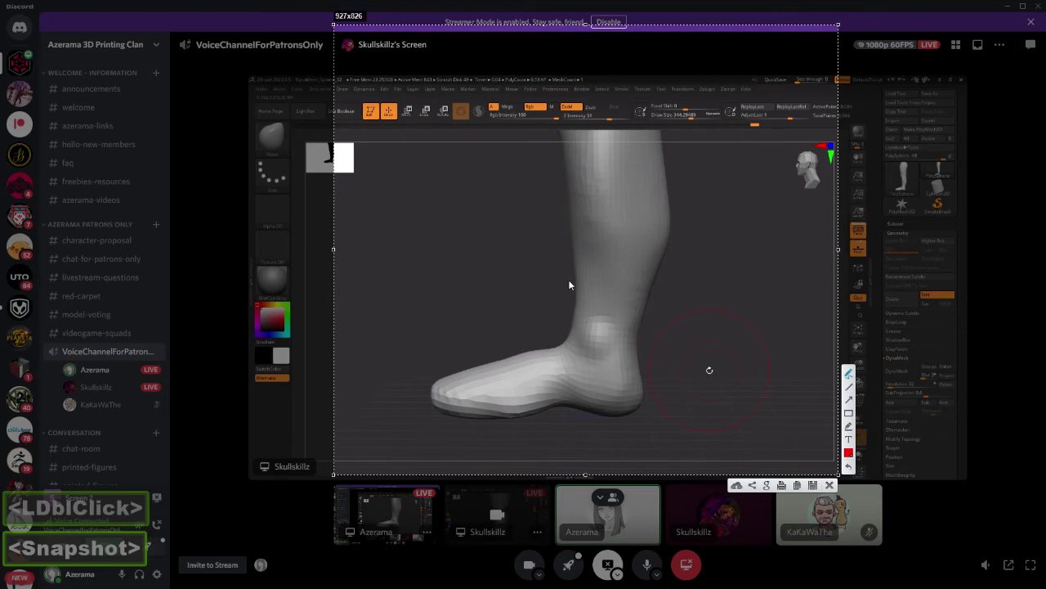
drag(566, 239, 566, 300)
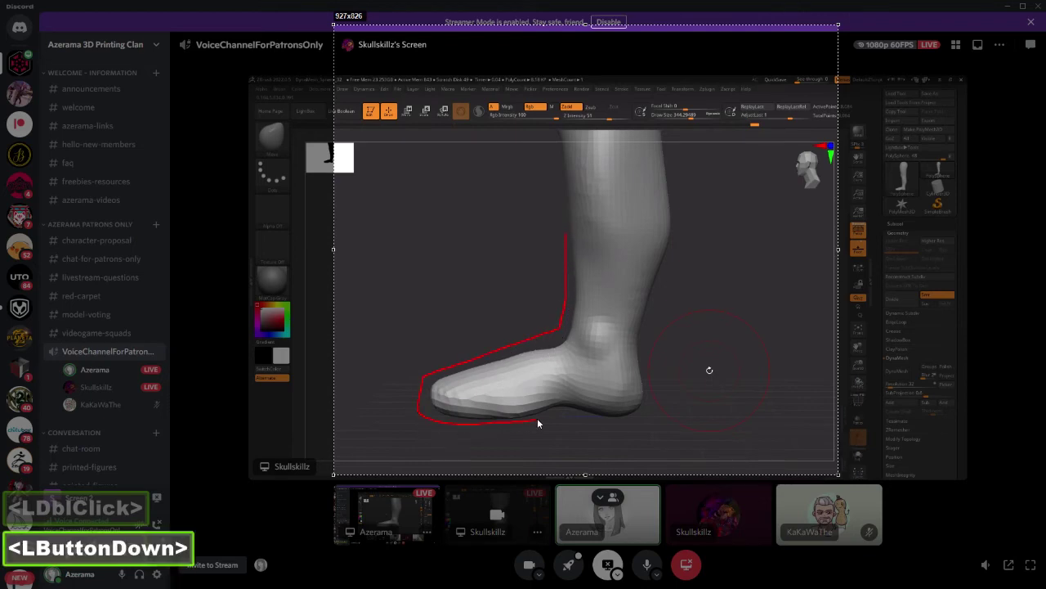
drag(649, 352, 647, 341)
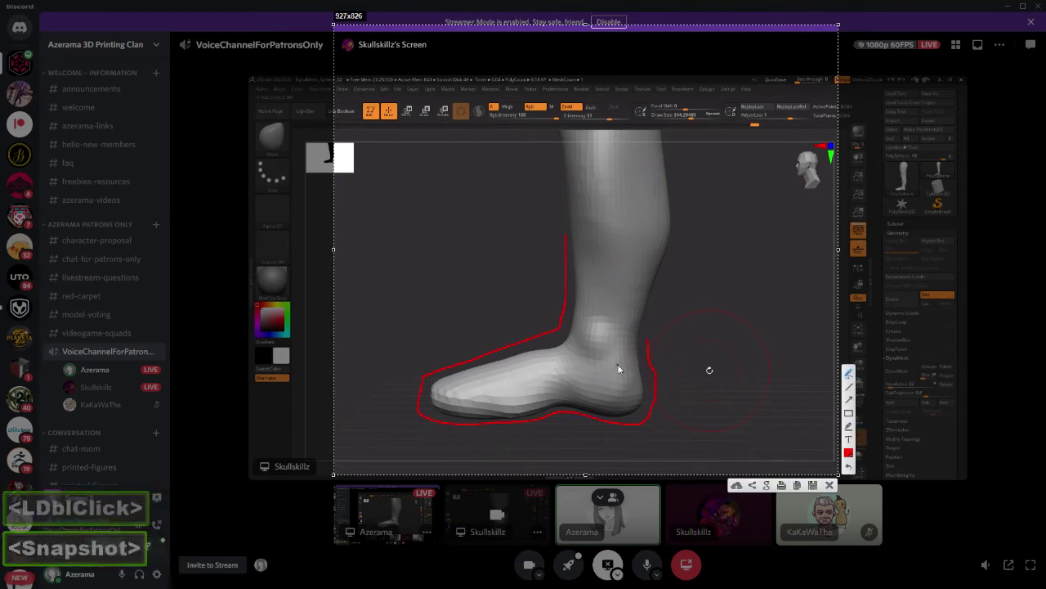
Try extending the red outline up the calf and shin, and undo the added strokes down to the foot outline.
click(643, 327)
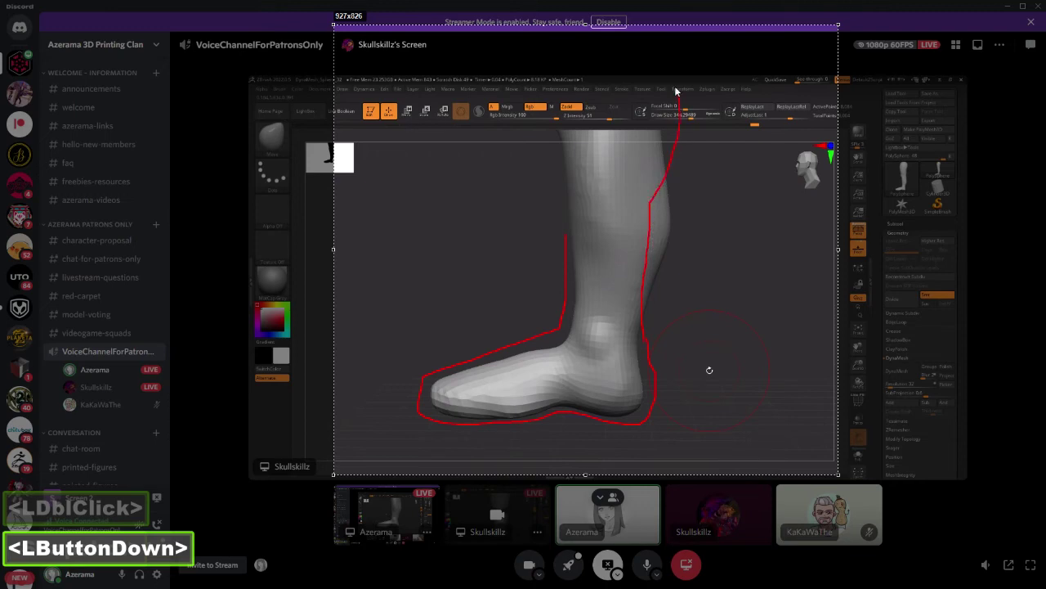
mouse_move(676, 90)
mouse_down()
mouse_move(662, 67)
mouse_move(673, 111)
mouse_move(645, 204)
mouse_move(668, 141)
mouse_move(670, 68)
mouse_move(646, 352)
mouse_up()
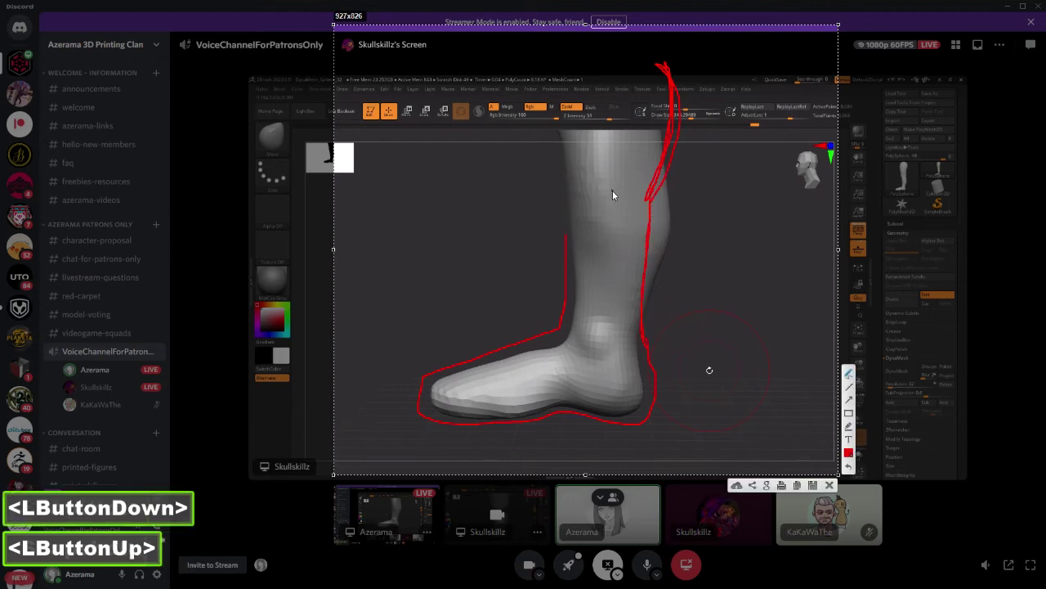
drag(565, 237, 566, 195)
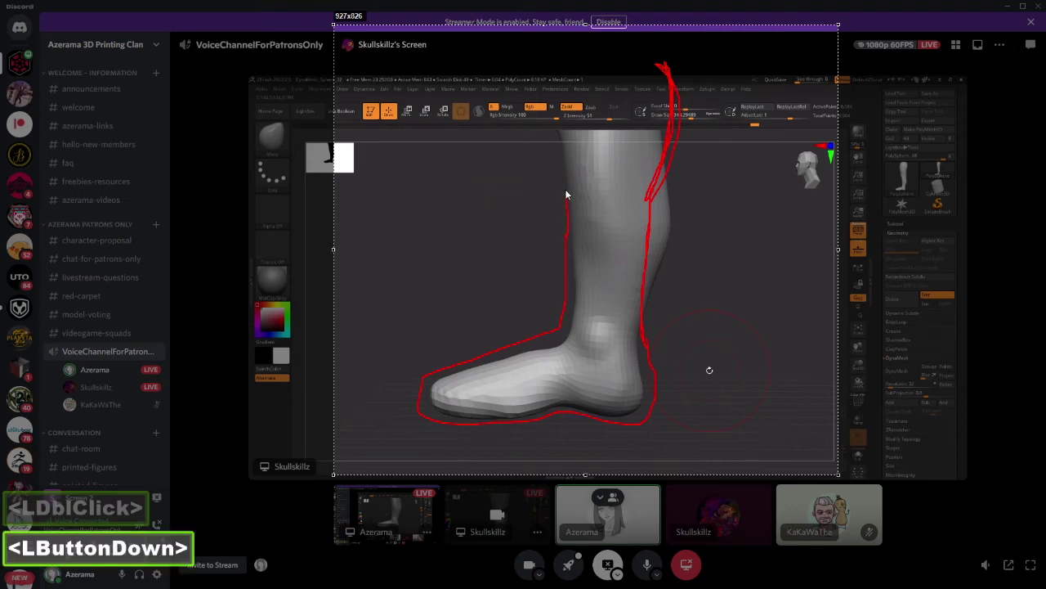
drag(549, 125, 552, 80)
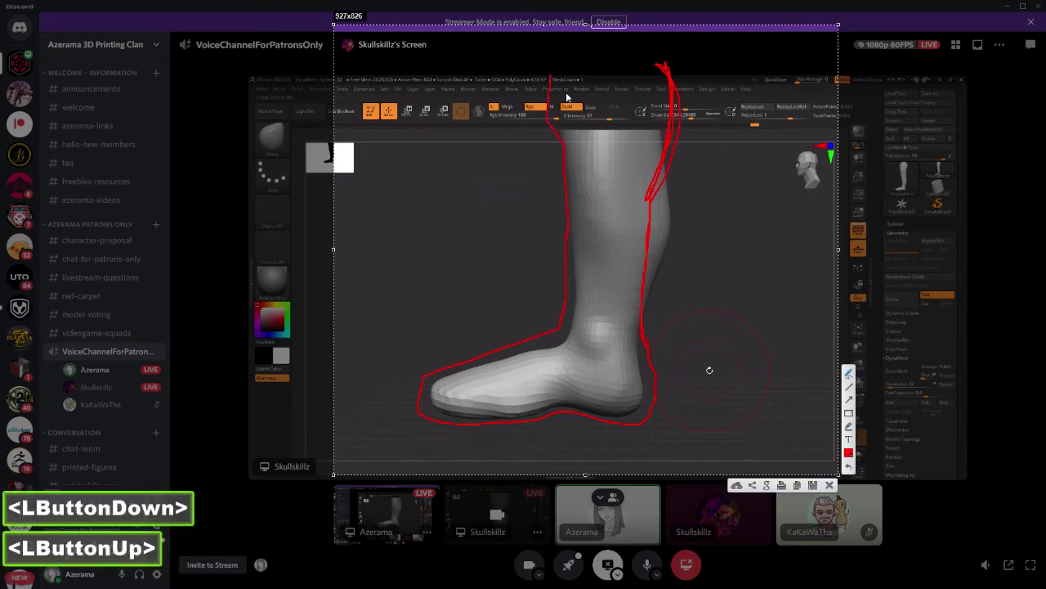
key(ctrl+z)
key(ctrl+z)
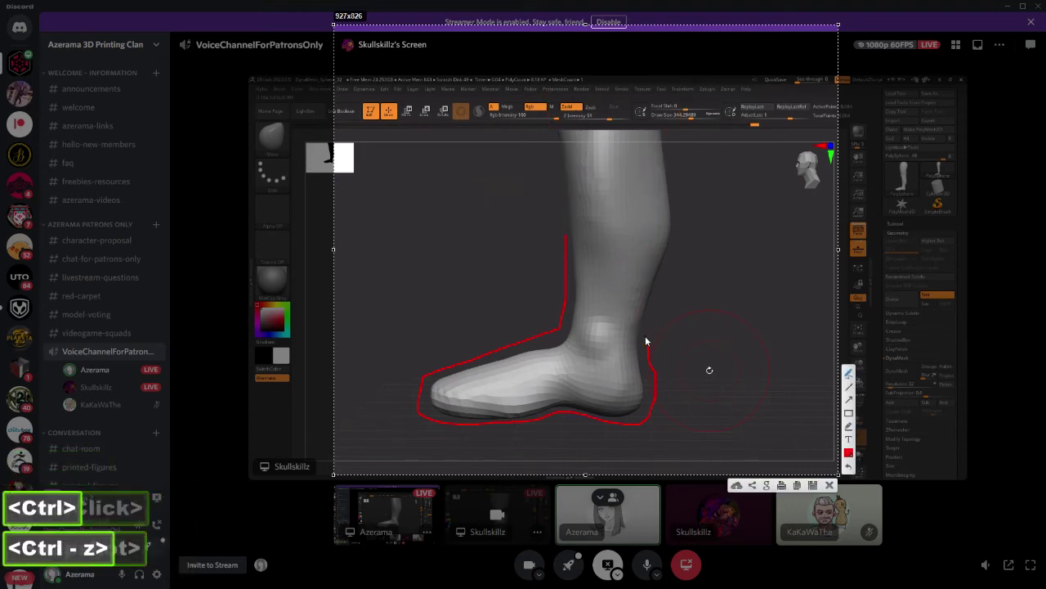
Redraw the back of the calf and the shin in red, extending the outline up past the knee.
drag(645, 335, 642, 288)
mouse_move(651, 194)
mouse_down()
mouse_move(656, 23)
mouse_move(664, 74)
mouse_move(644, 299)
mouse_up()
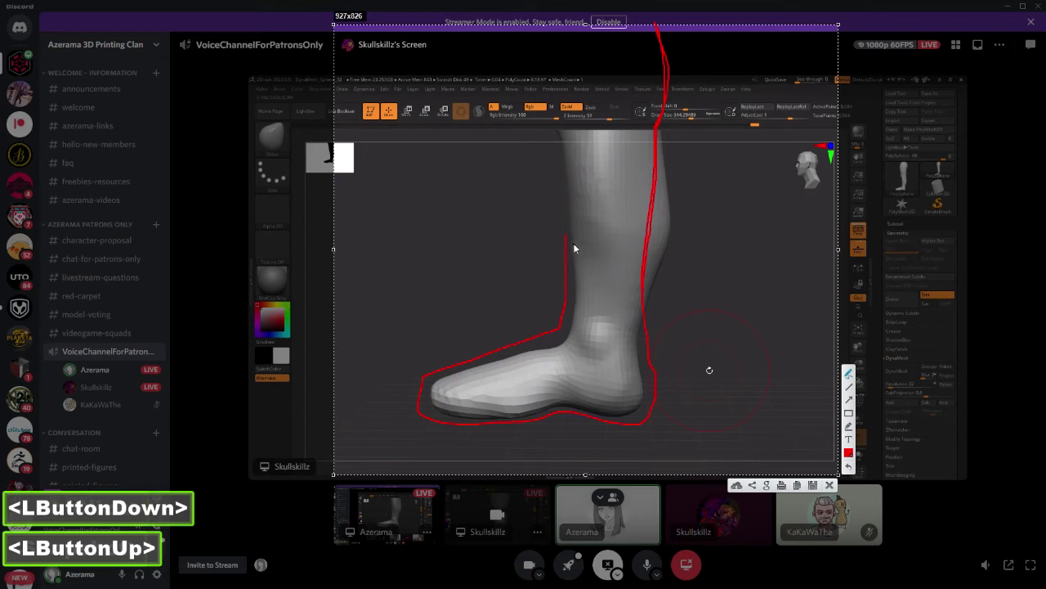
mouse_move(566, 237)
mouse_down()
mouse_move(548, 62)
mouse_move(557, 107)
mouse_up()
double_click(717, 369)
key(Print)
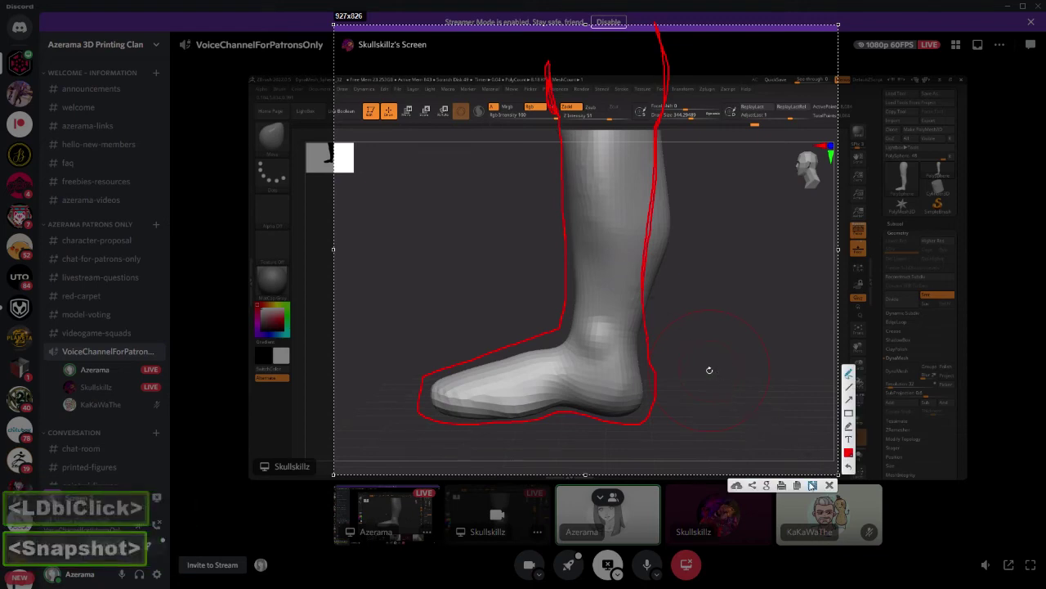
Copy the marked-up leg capture and post it in the livestream-questions channel.
click(829, 485)
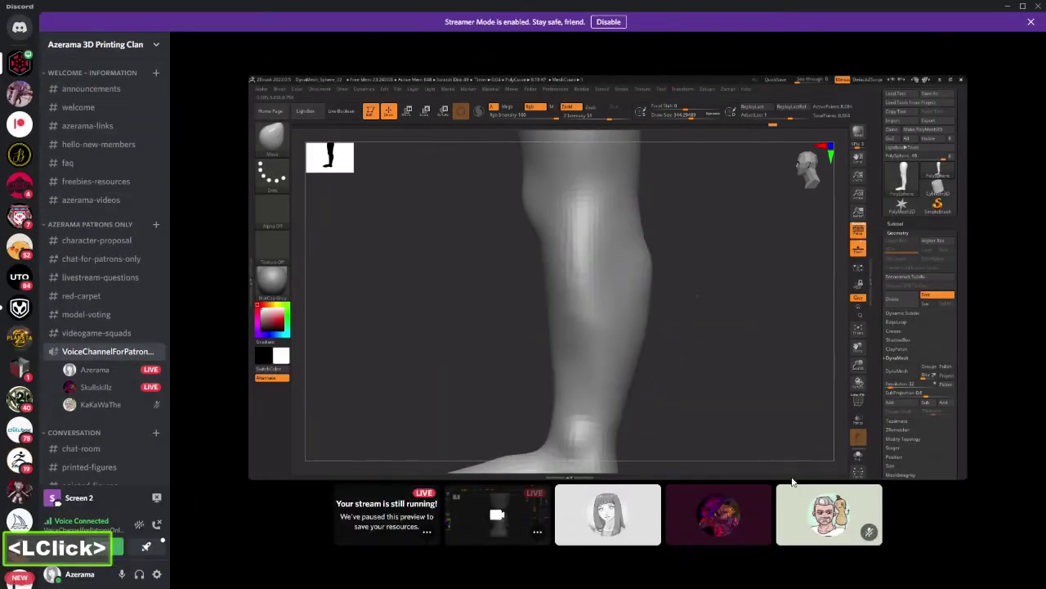
click(102, 276)
key(ctrl+v)
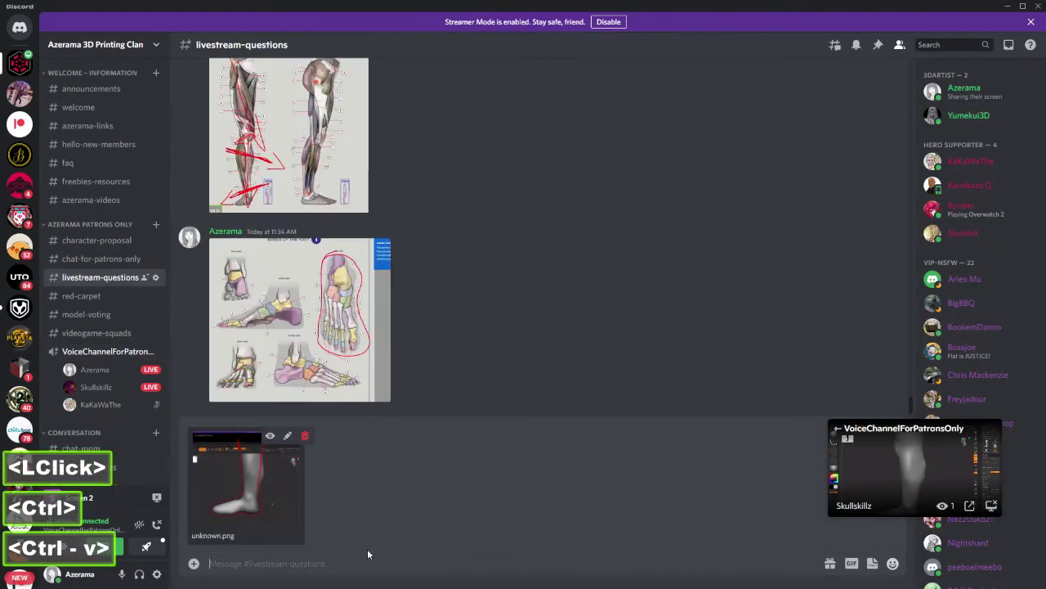
key(Return)
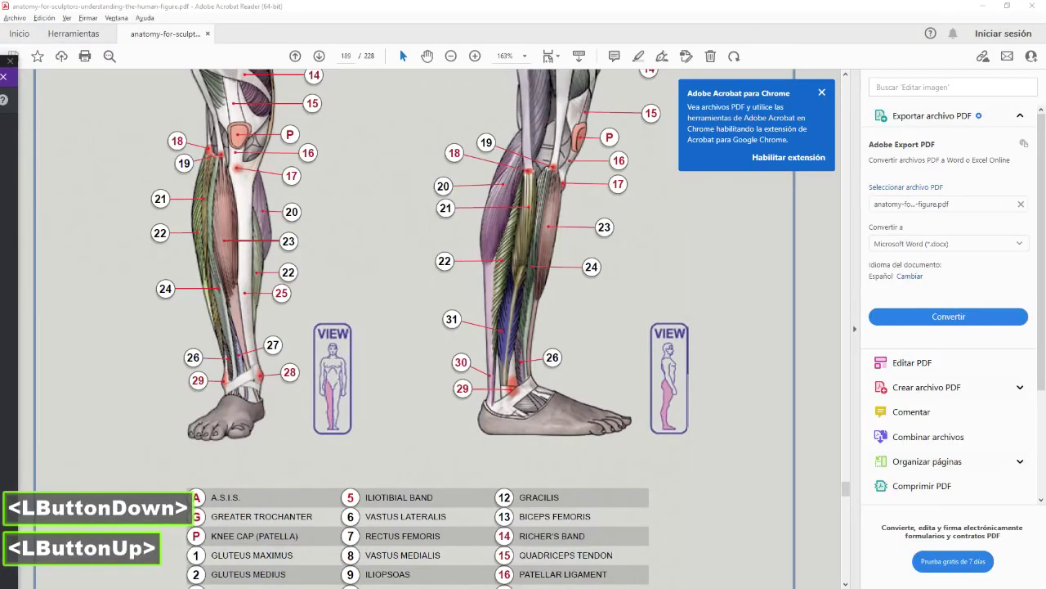
Put Discord and the anatomy PDF aside, return to ZBrush and view the leg from the side.
double_click(2, 62)
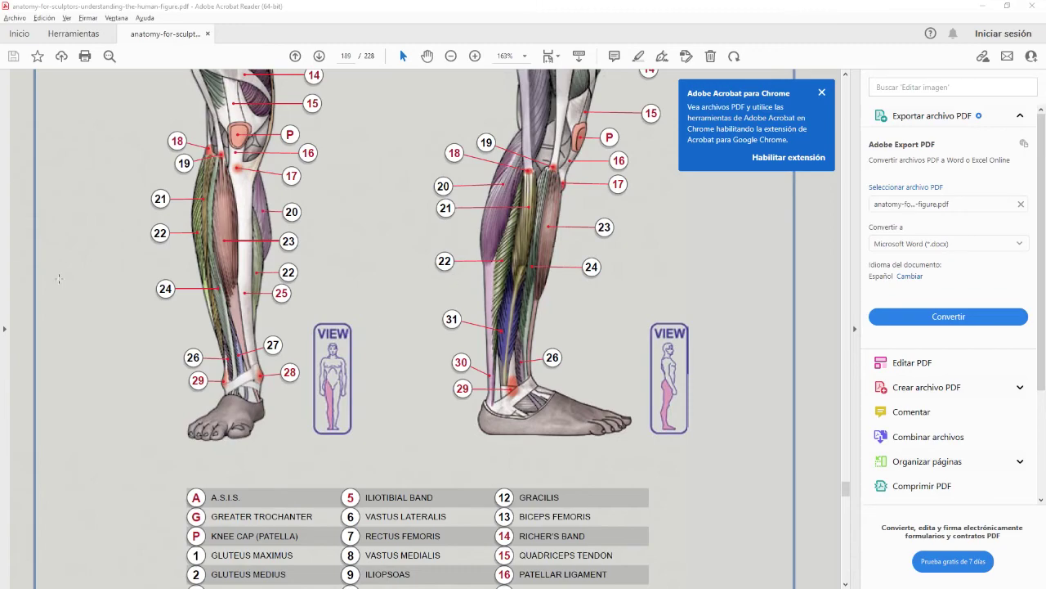
click(981, 5)
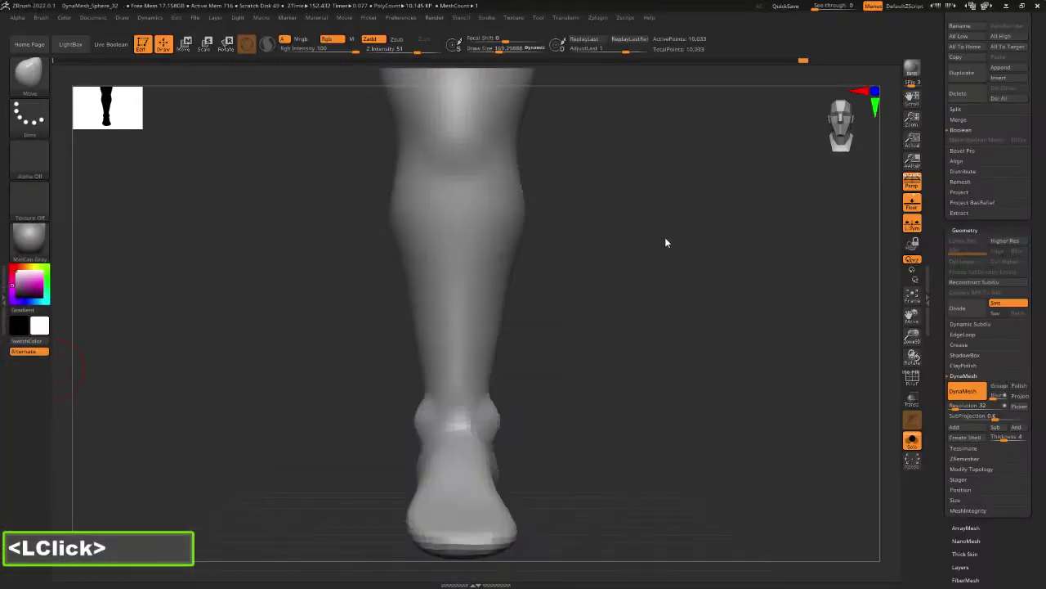
shift+drag(665, 243, 614, 289)
alt+click(614, 289)
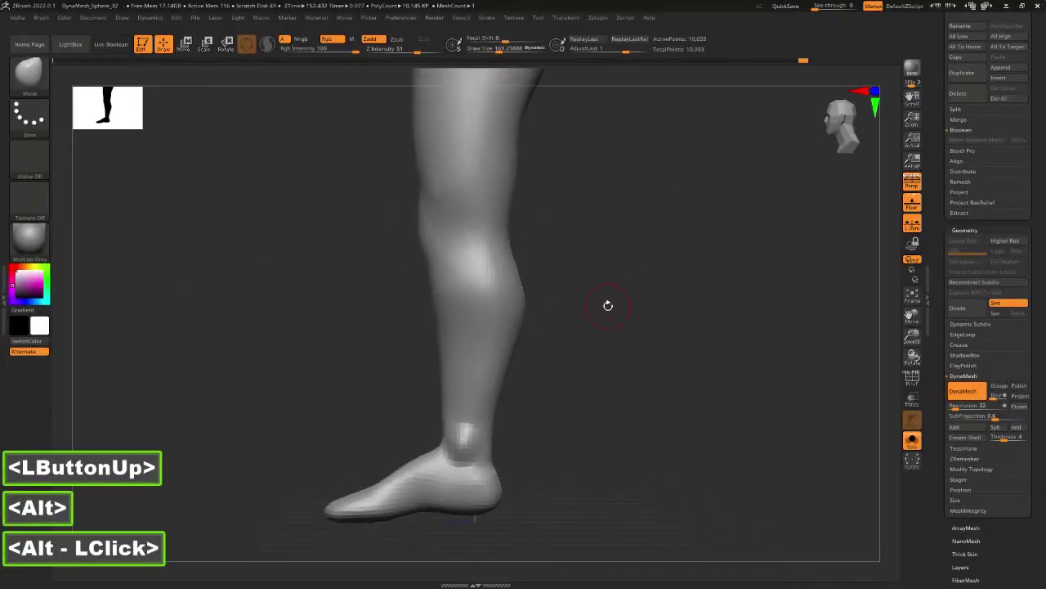
key(alt)
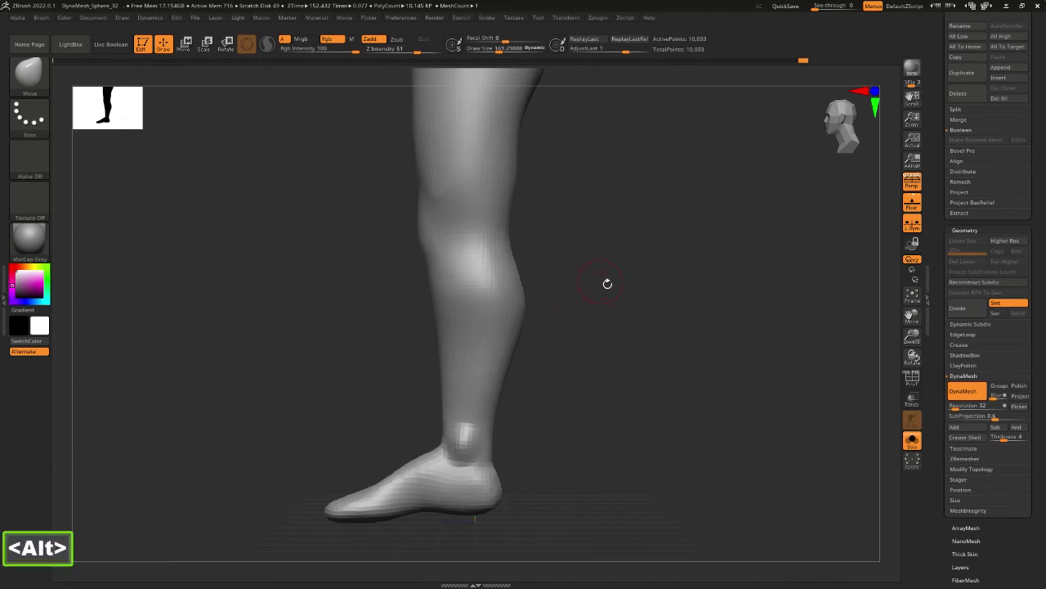
Mask the foot and ankle from the lower shin down, leaving the upper leg free for moving.
alt+drag(607, 283, 579, 310)
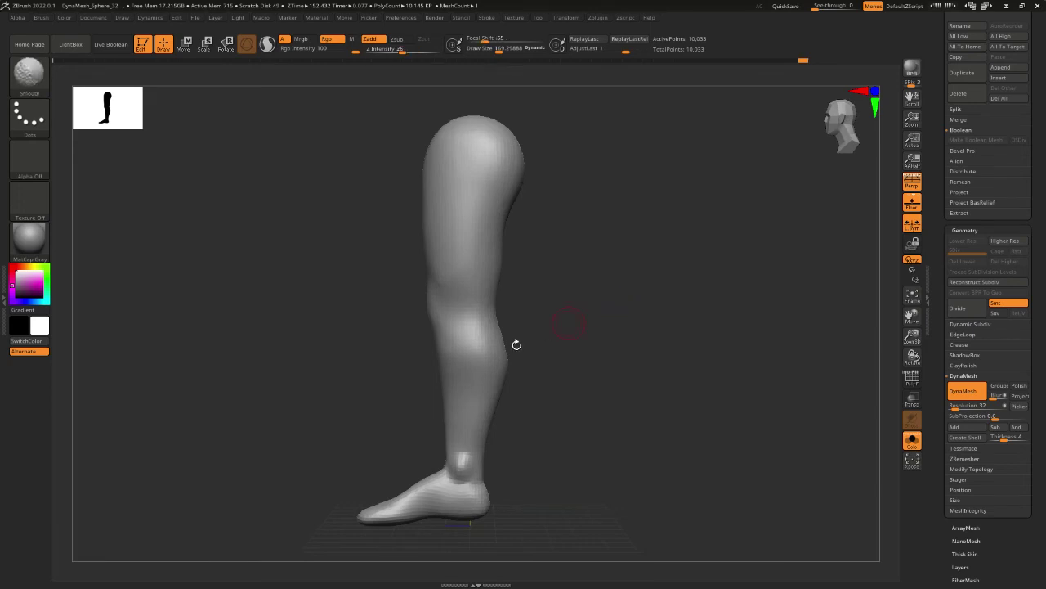
alt+click(511, 123)
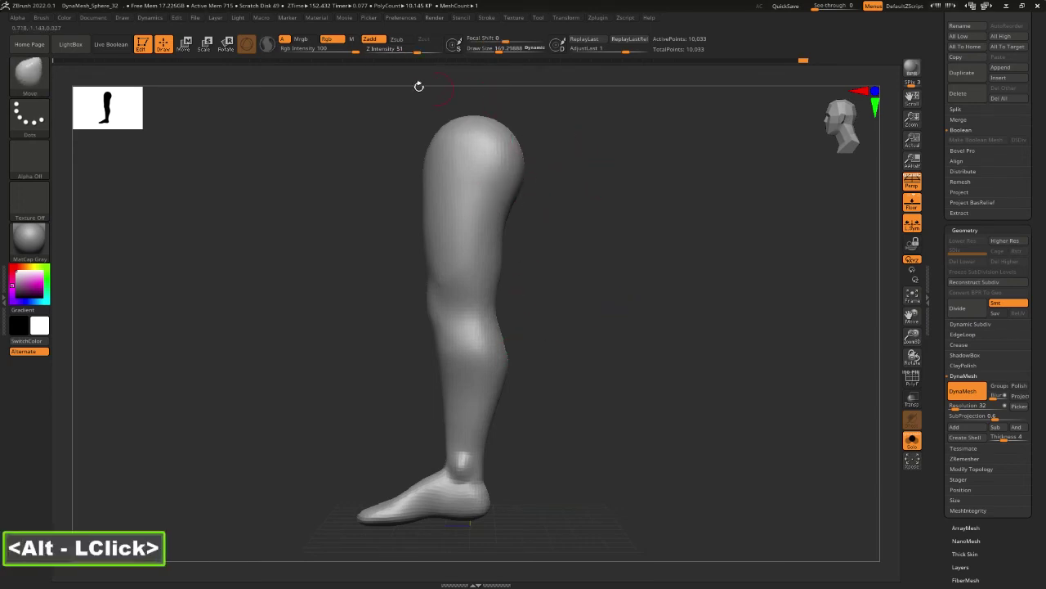
mouse_move(341, 94)
ctrl+mouse_down()
mouse_move(538, 262)
mouse_move(621, 366)
mouse_move(612, 363)
mouse_move(607, 411)
mouse_move(604, 344)
mouse_move(614, 409)
ctrl+mouse_up()
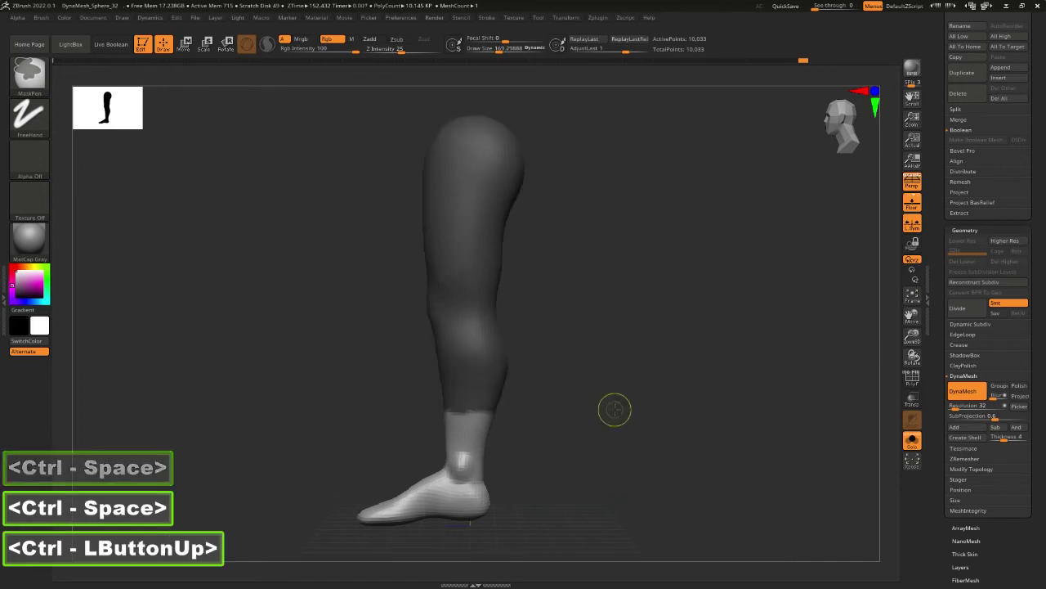
ctrl+click(602, 362)
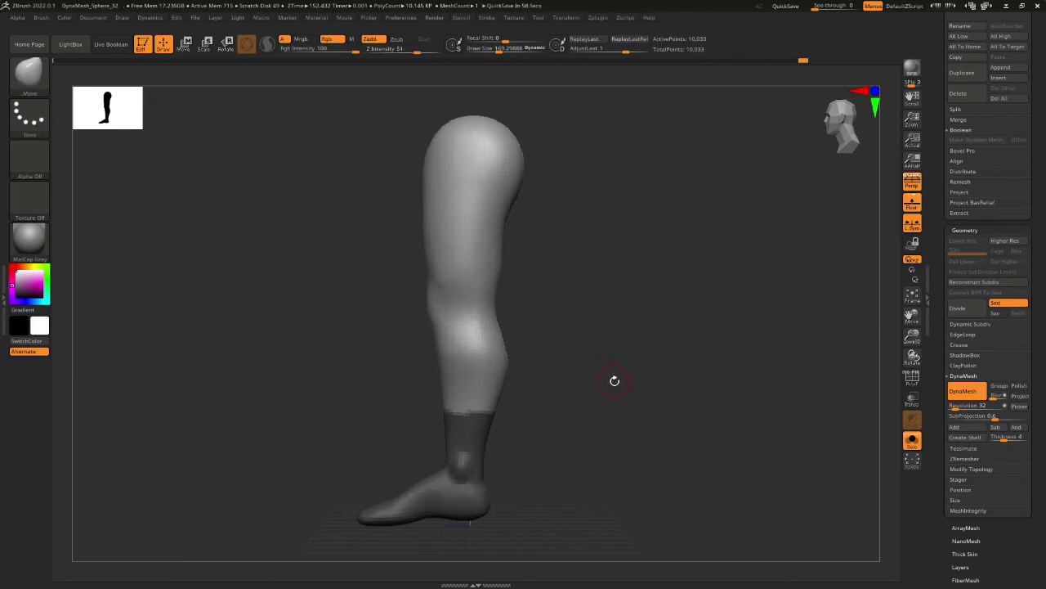
key(w)
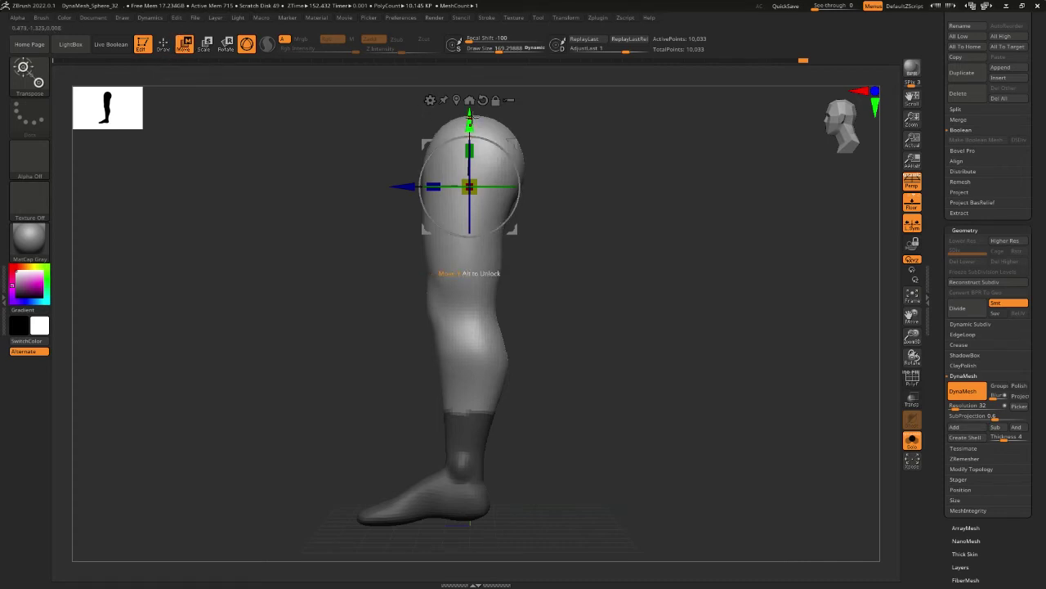
Try raising the unmasked leg and masking it again, and undo back to the original height with the foot masked.
drag(471, 117, 470, 97)
ctrl+click(663, 347)
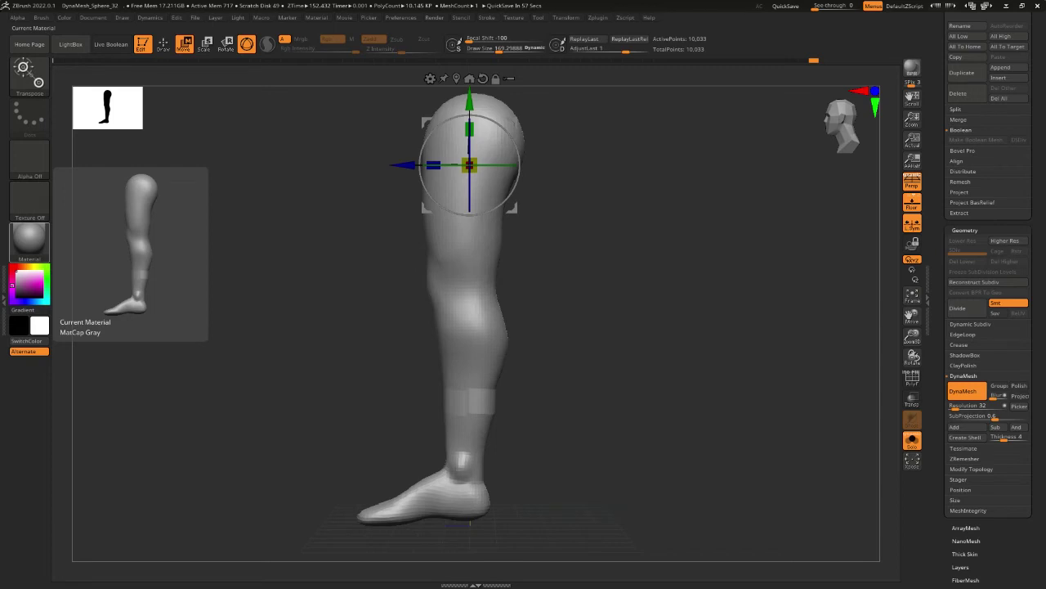
alt+drag(649, 401, 657, 434)
key(ctrl)
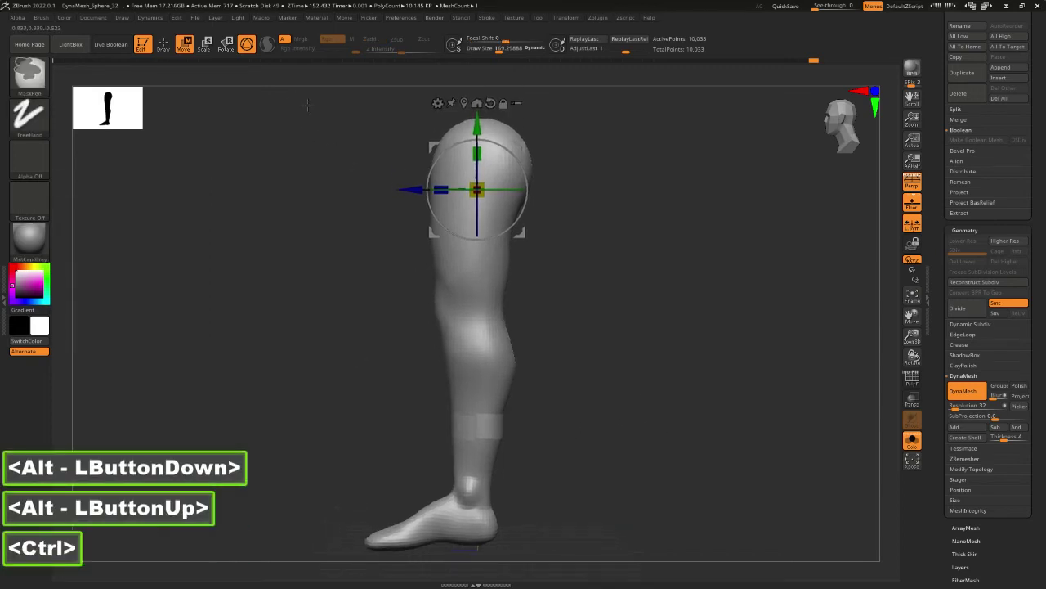
mouse_move(296, 86)
ctrl+mouse_down()
mouse_move(573, 322)
mouse_move(624, 423)
ctrl+mouse_up()
key(ctrl+z)
key(ctrl+z)
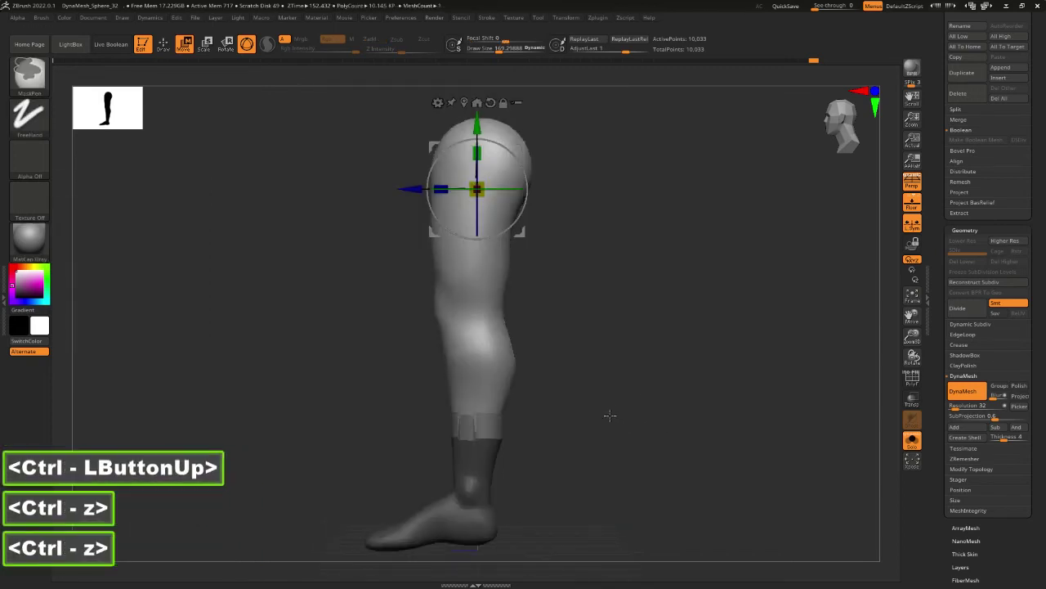
key(ctrl+z)
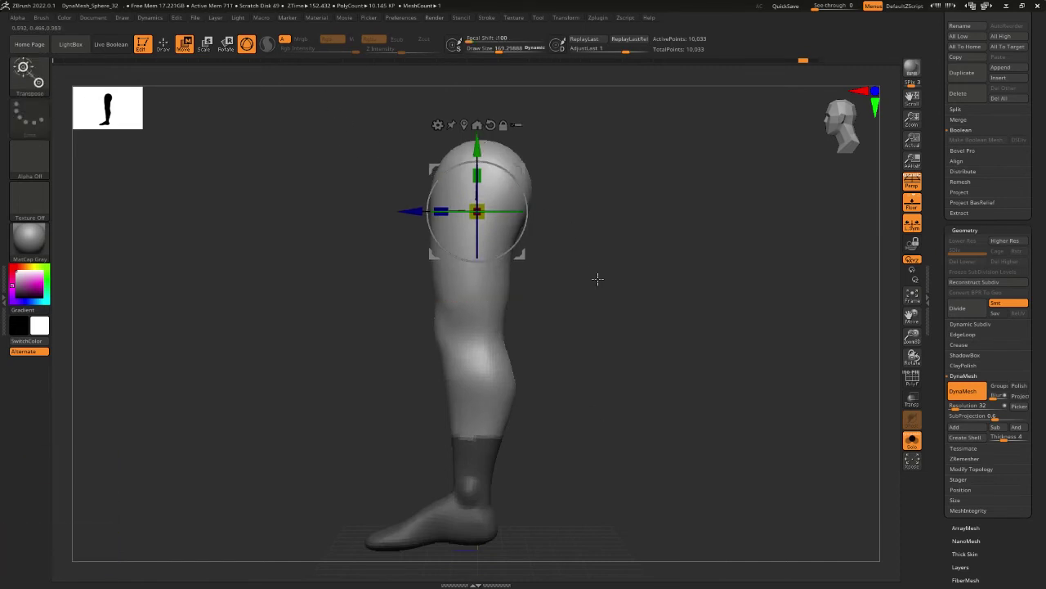
Move the unmasked leg straight up to lengthen the shin above the masked ankle.
key(ctrl)
drag(479, 147, 485, 124)
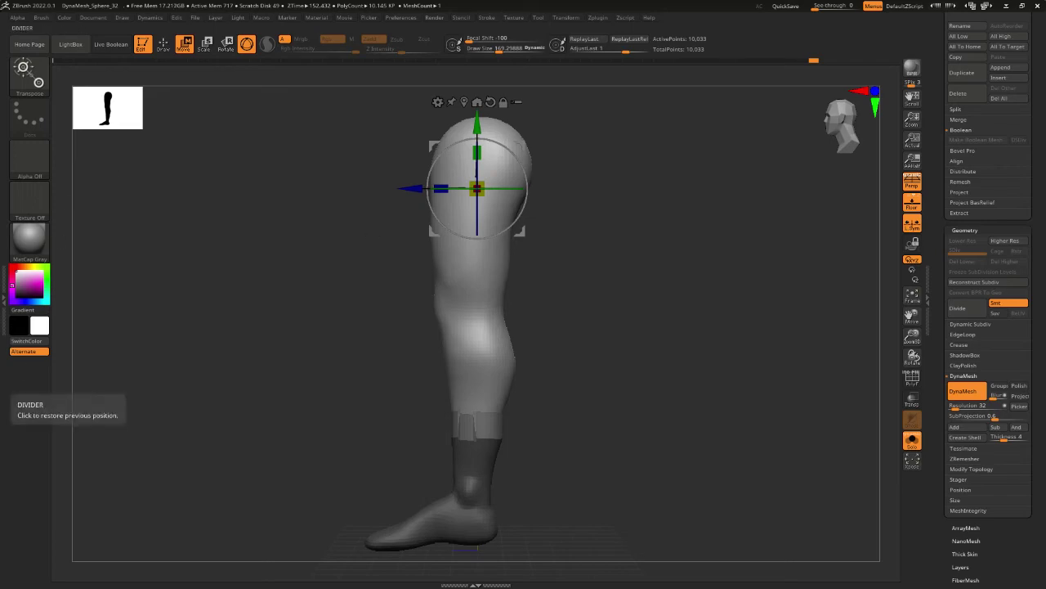
double_click(4, 392)
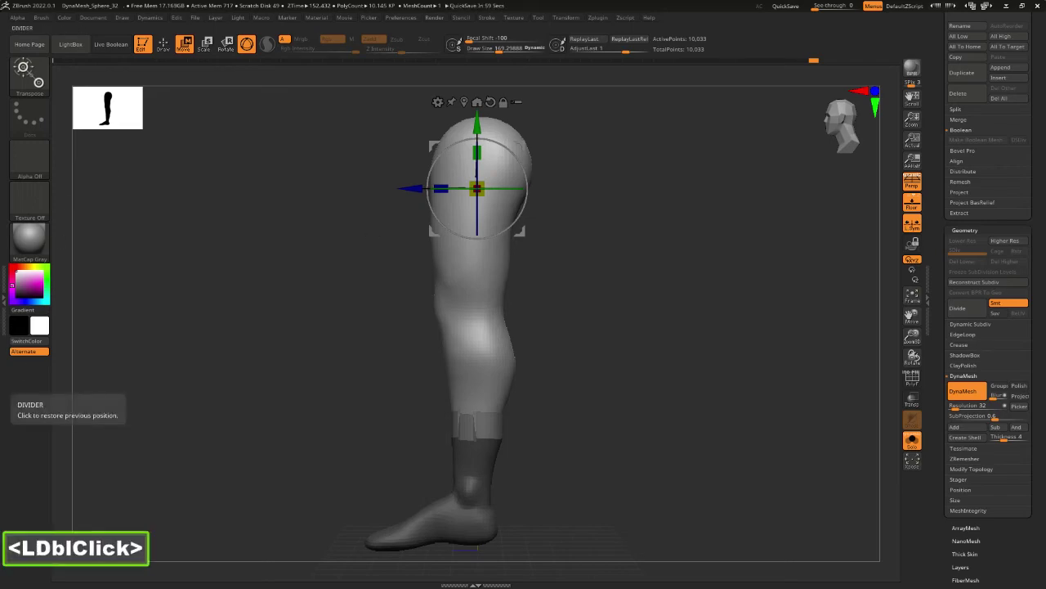
drag(0, 38, 435, 218)
double_click(435, 218)
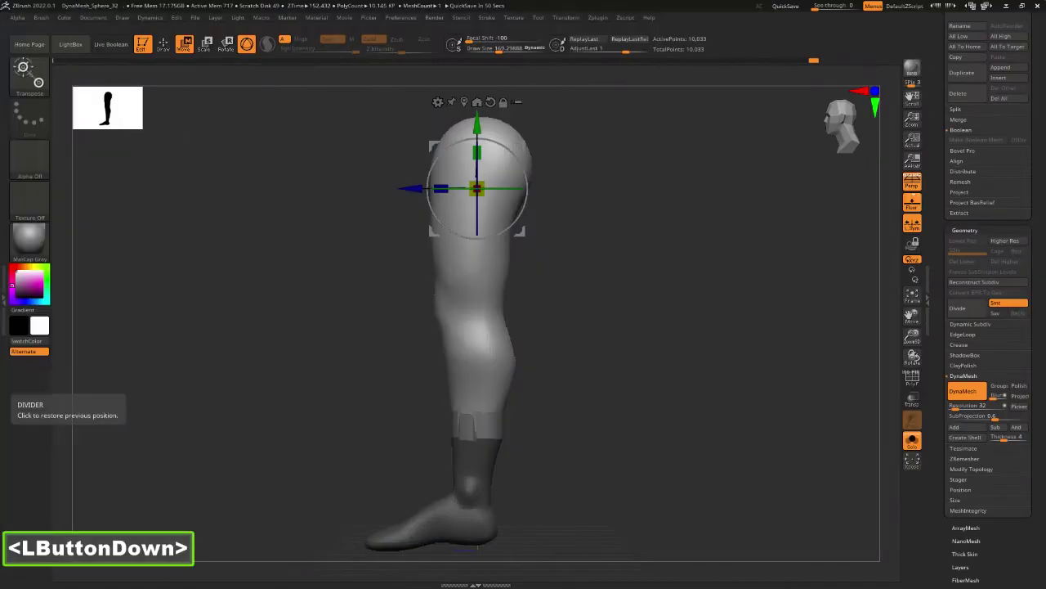
double_click(415, 319)
Clear the mask, set the draw size to about 229 and smooth the stretched band above the ankle.
ctrl+click(606, 413)
shift+drag(606, 413, 572, 420)
shift+click(497, 416)
key(2)
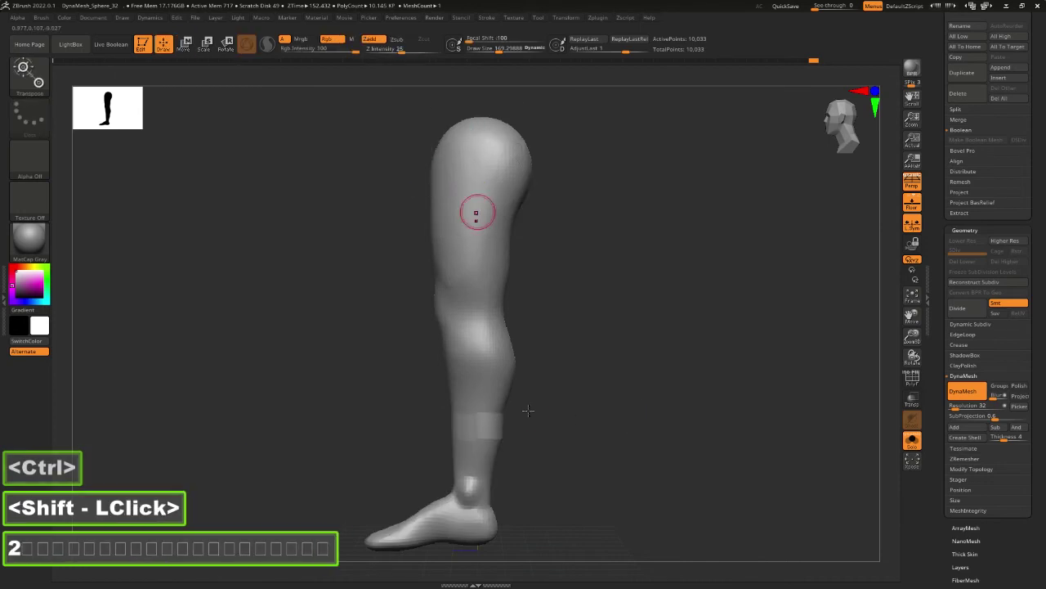
key(2)
key(space)
mouse_move(466, 425)
shift+mouse_down()
mouse_move(490, 421)
mouse_move(474, 430)
mouse_move(489, 440)
mouse_move(506, 417)
mouse_move(490, 439)
mouse_move(468, 440)
mouse_move(498, 419)
mouse_move(490, 422)
mouse_move(594, 435)
shift+mouse_up()
mouse_move(593, 436)
alt+mouse_down()
mouse_move(608, 365)
mouse_move(609, 390)
alt+mouse_up()
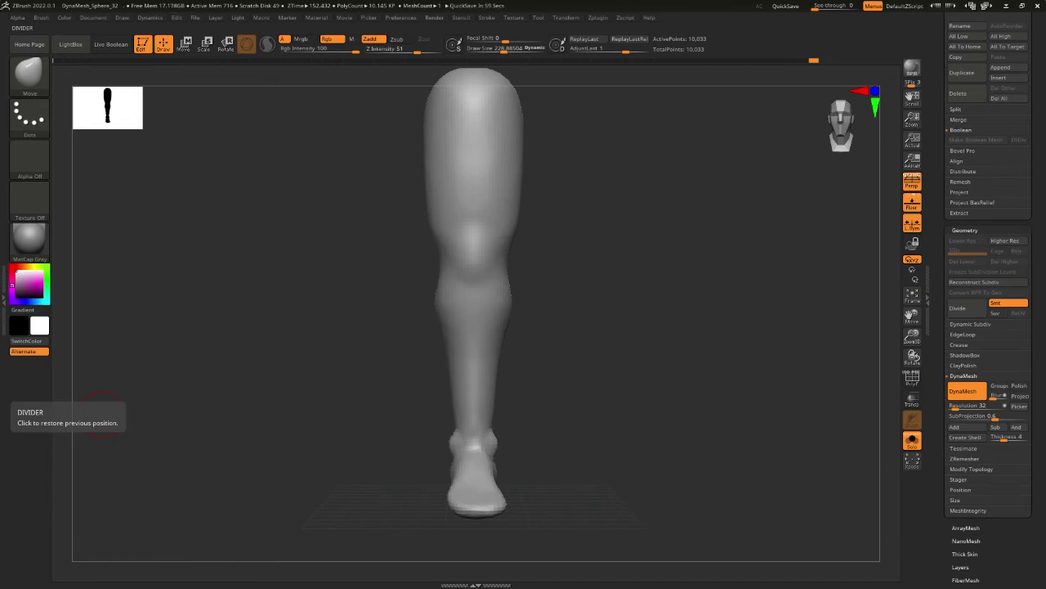
Check the ankle bones on the anatomy PDF's front and side leg diagrams, and return to ZBrush.
click(2, 415)
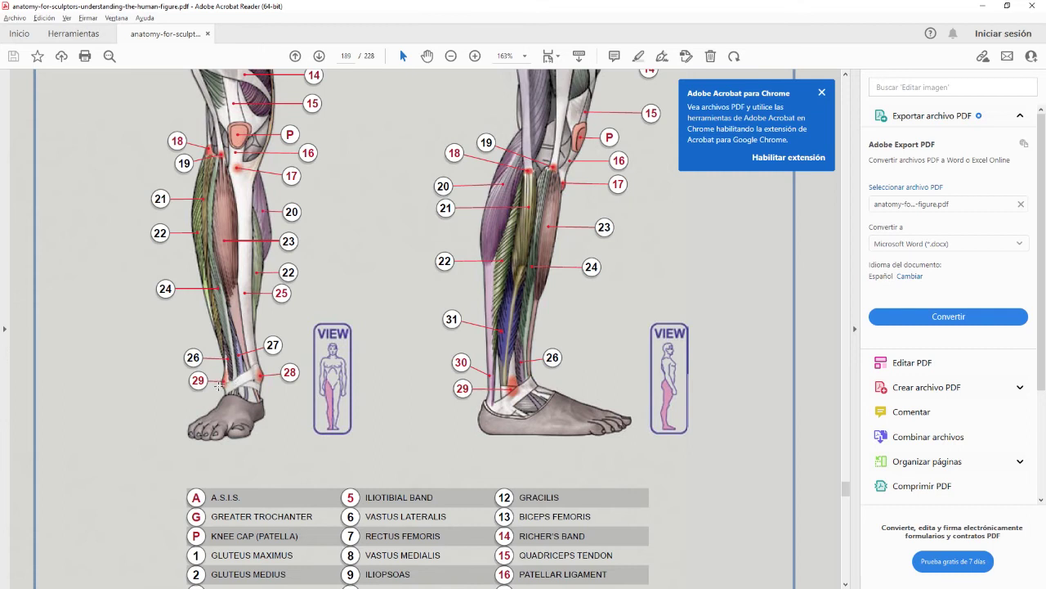
click(983, 8)
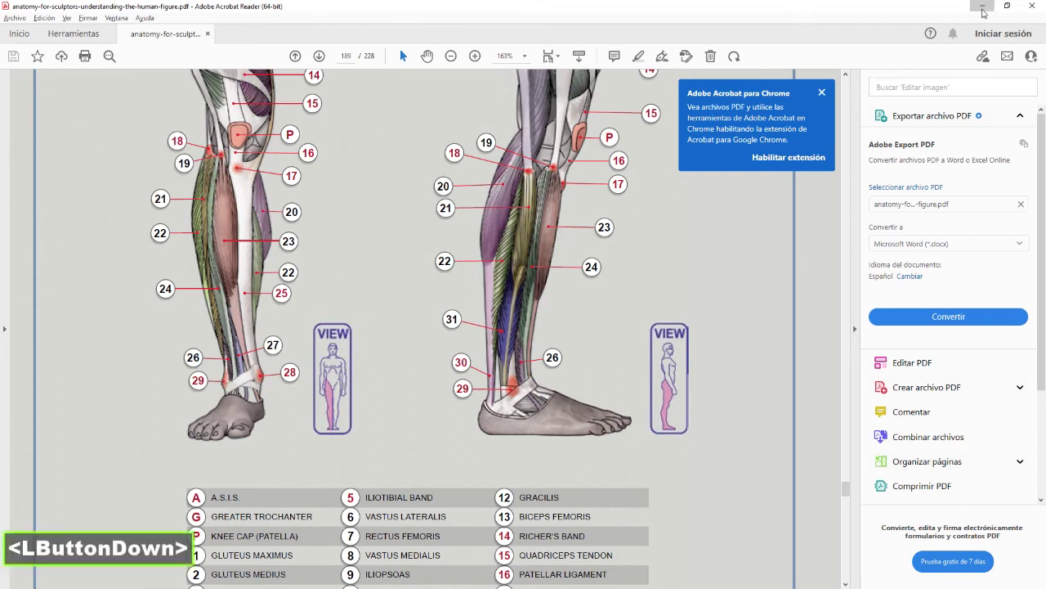
shift+click(554, 379)
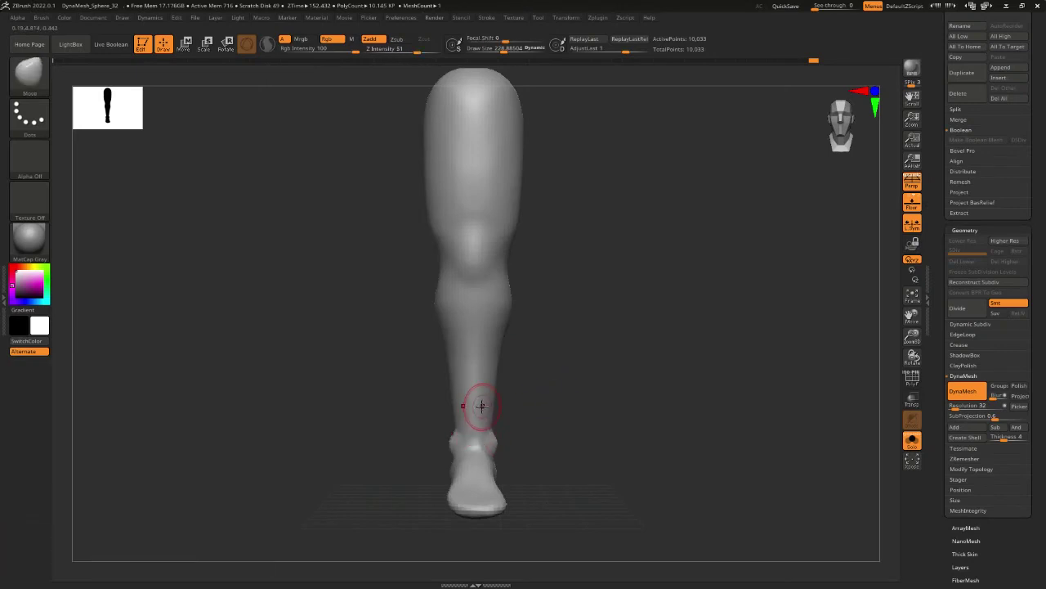
Turn symmetry off, set the Move brush's draw size to about 306 and raise one ankle bone in front view.
key(x)
key(space)
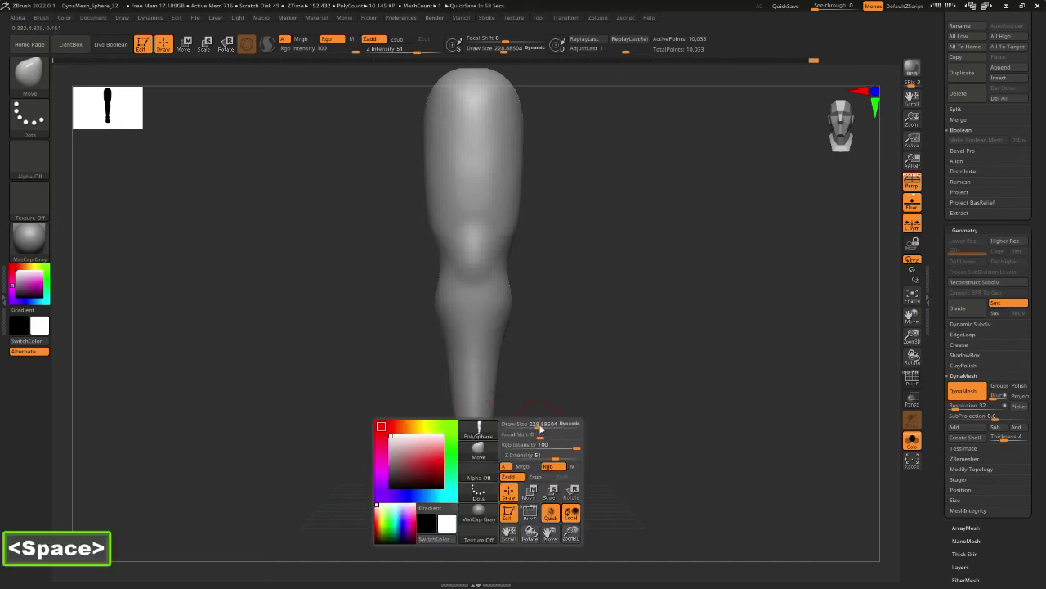
mouse_move(532, 400)
mouse_down()
mouse_move(494, 437)
mouse_move(498, 424)
mouse_up()
drag(497, 424, 498, 423)
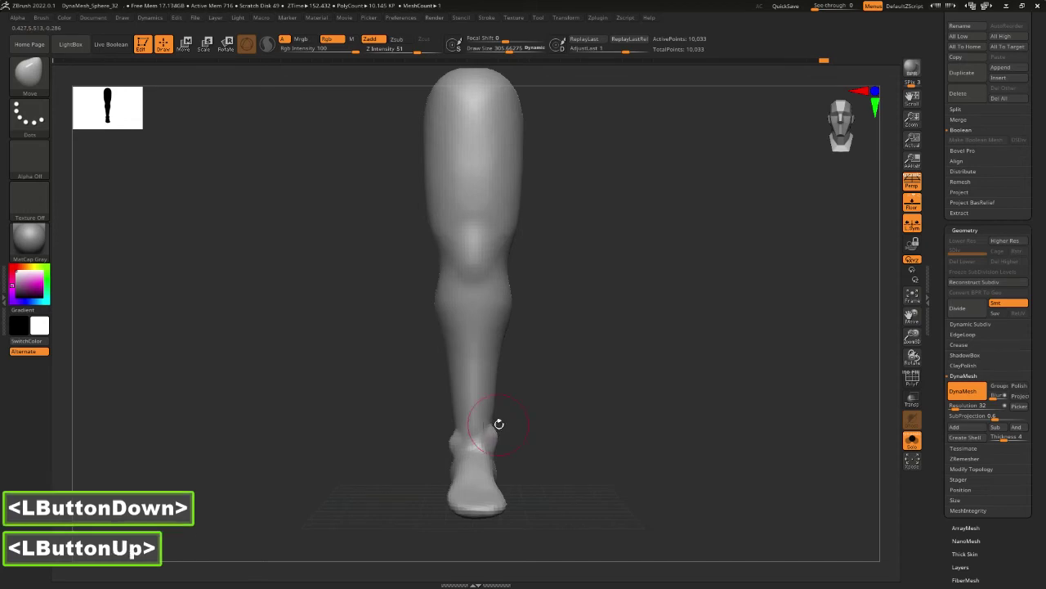
mouse_move(584, 443)
mouse_down()
mouse_move(496, 427)
mouse_move(574, 432)
mouse_up()
click(505, 440)
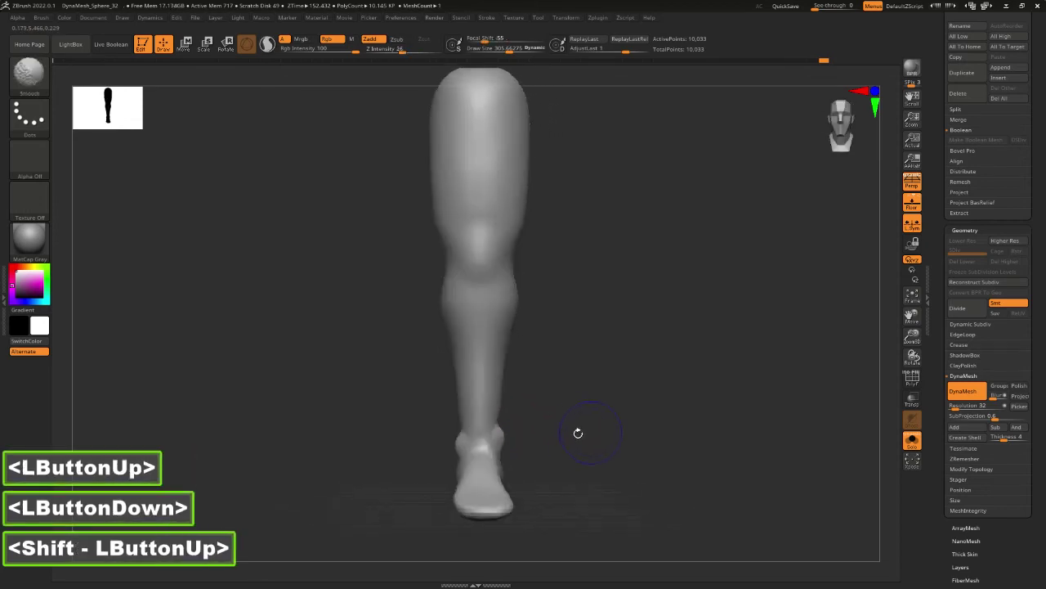
Try smoothing the ankle and lower shin from the front, and undo the smoothing strokes.
shift+click(479, 435)
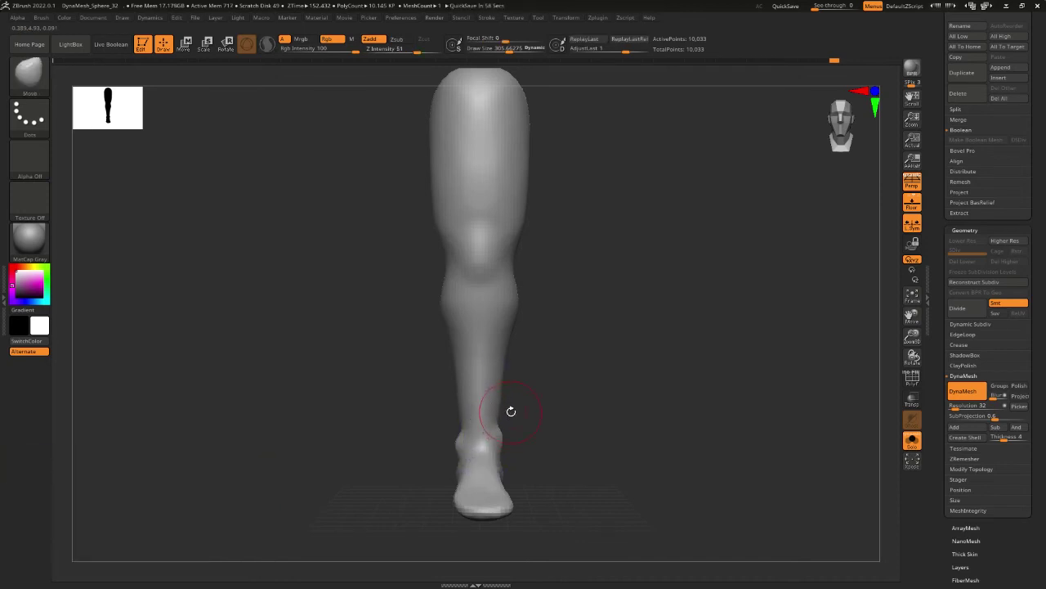
shift+click(542, 426)
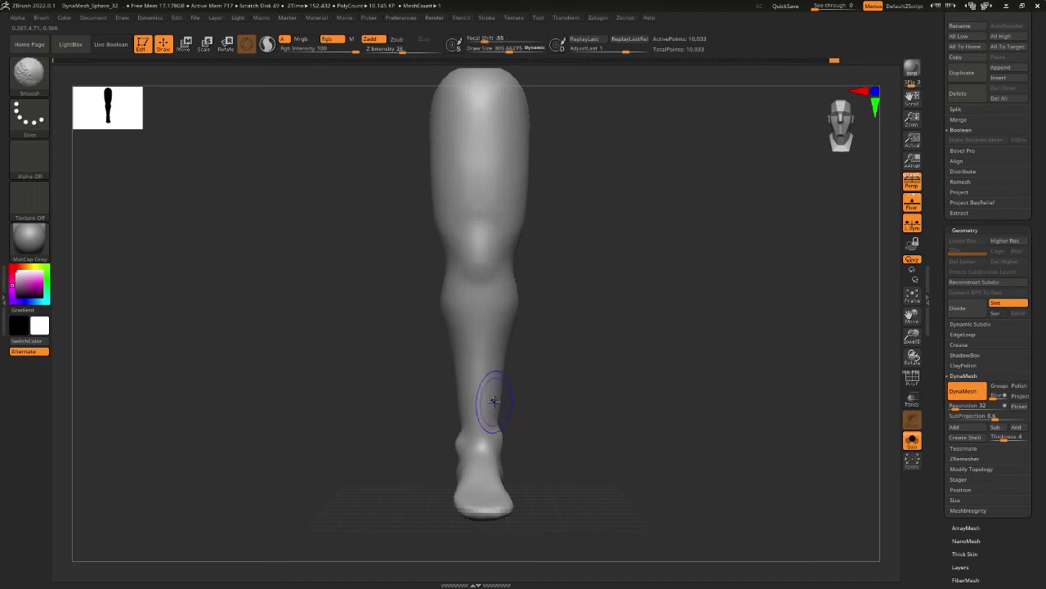
shift+drag(483, 409, 461, 291)
shift+drag(495, 367, 491, 397)
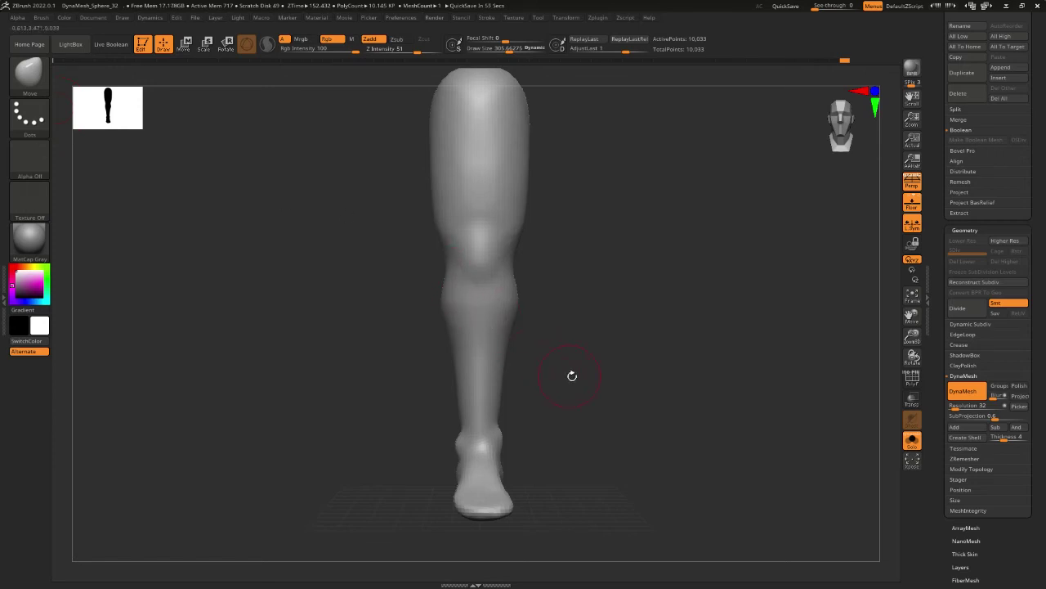
alt+drag(584, 391, 629, 402)
key(ctrl+z)
key(ctrl+z)
key(ctrl+z)
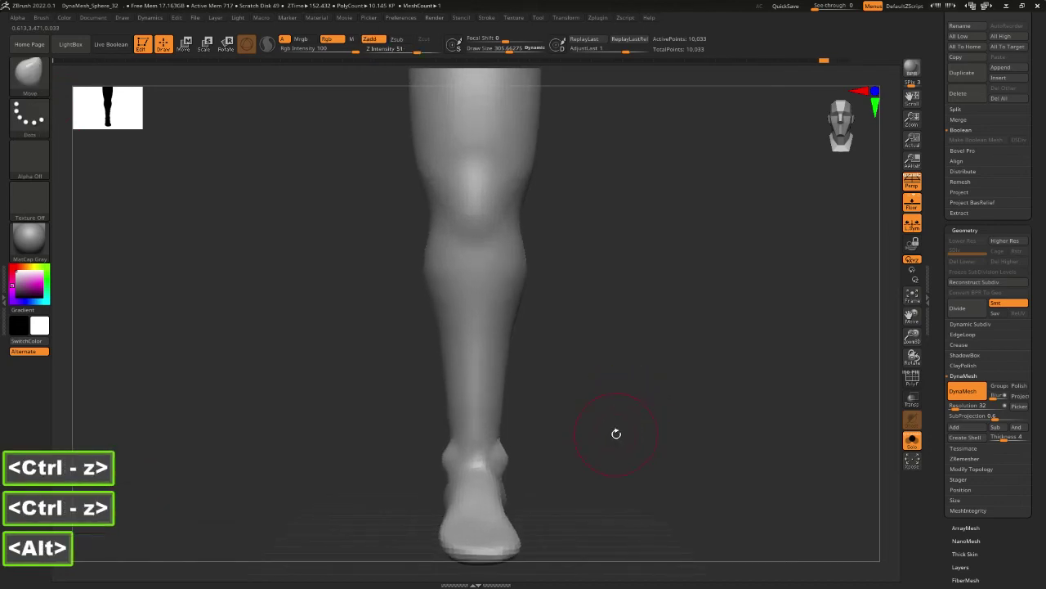
Enlarge the Move brush to a draw size of about 339 and pull the same ankle bone higher.
alt+drag(614, 431, 568, 407)
key(space)
drag(451, 429, 456, 416)
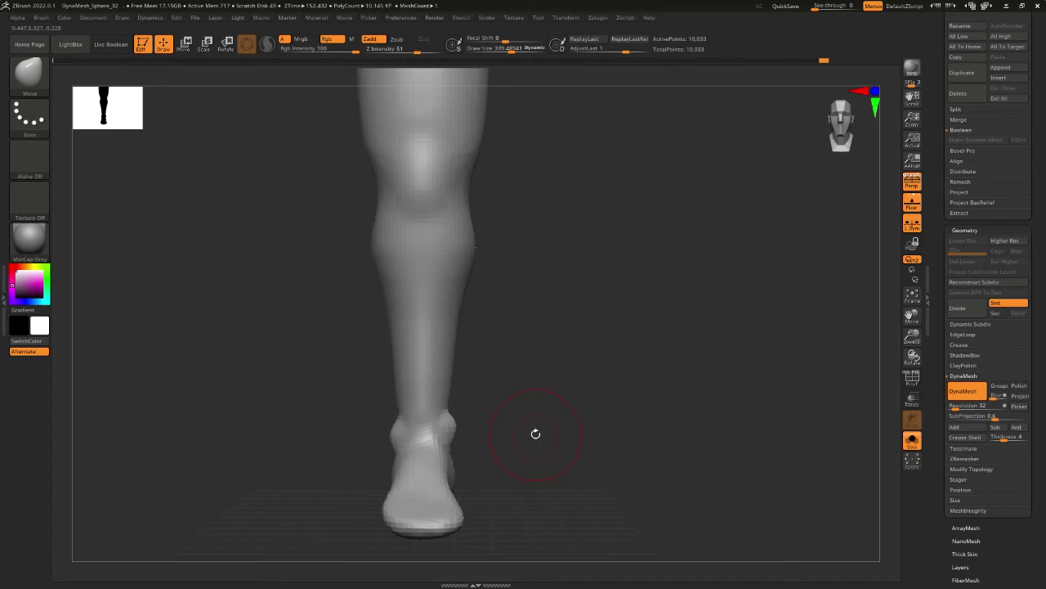
Move the ankle bone up and soften it in side view.
drag(324, 417, 381, 415)
click(456, 448)
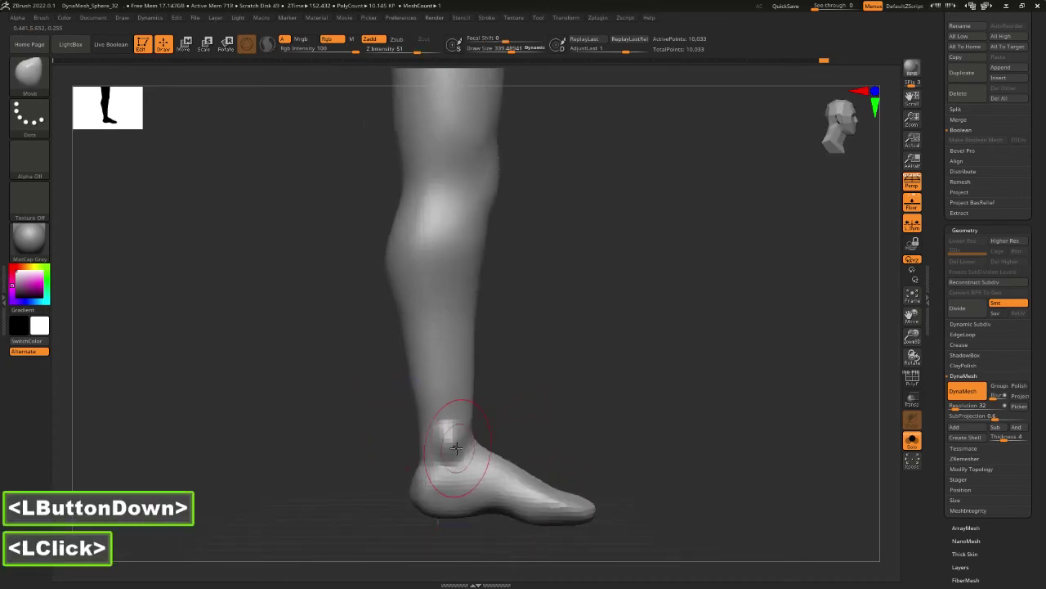
drag(456, 447, 450, 426)
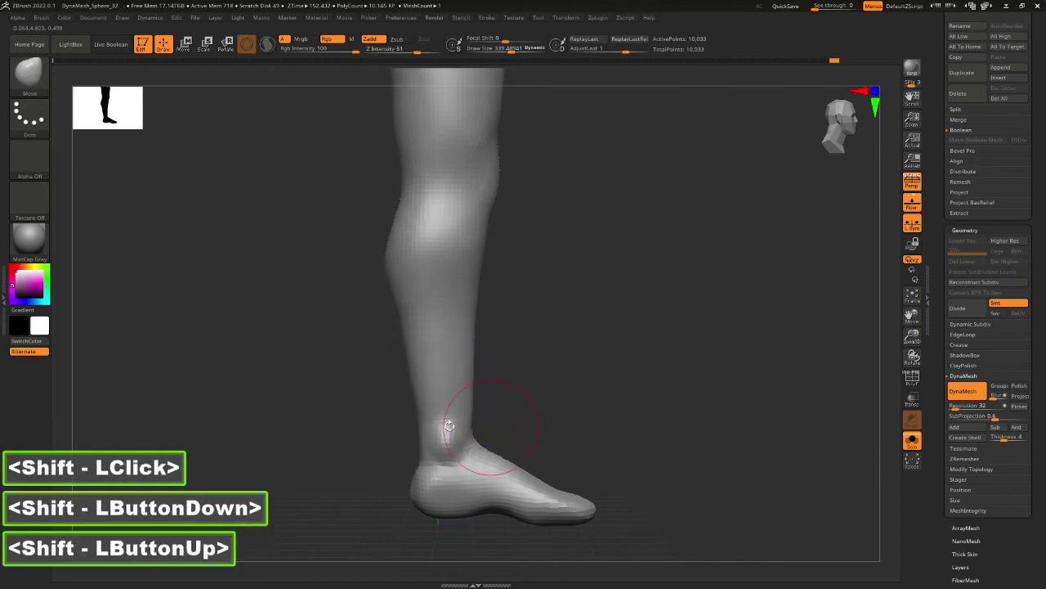
Check the shared foot sculpt in the Discord voice channel, and put Discord aside to return to ZBrush.
drag(0, 176, 547, 180)
double_click(546, 181)
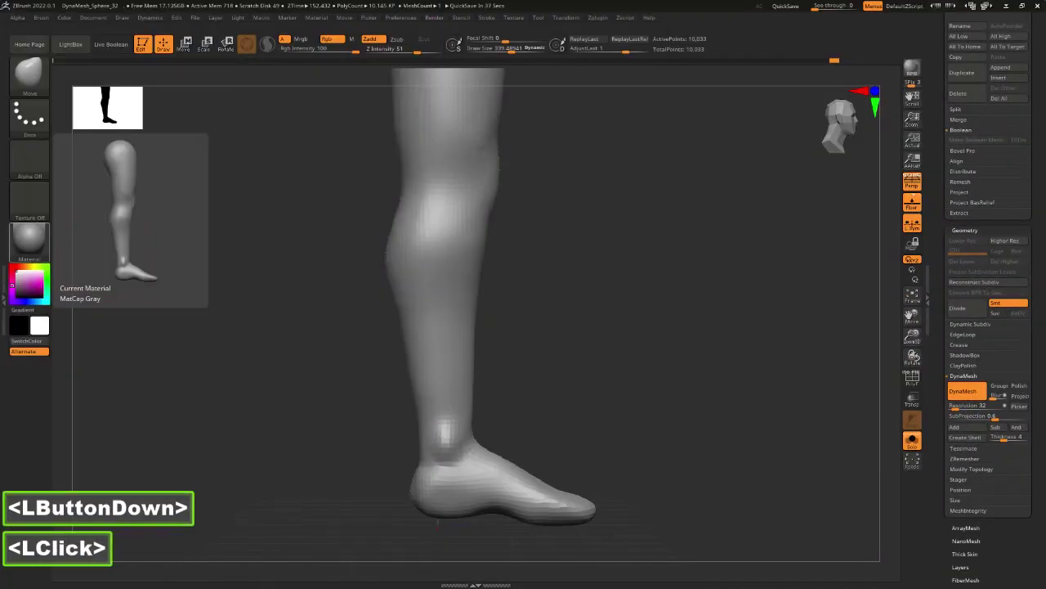
shift+drag(682, 351, 643, 299)
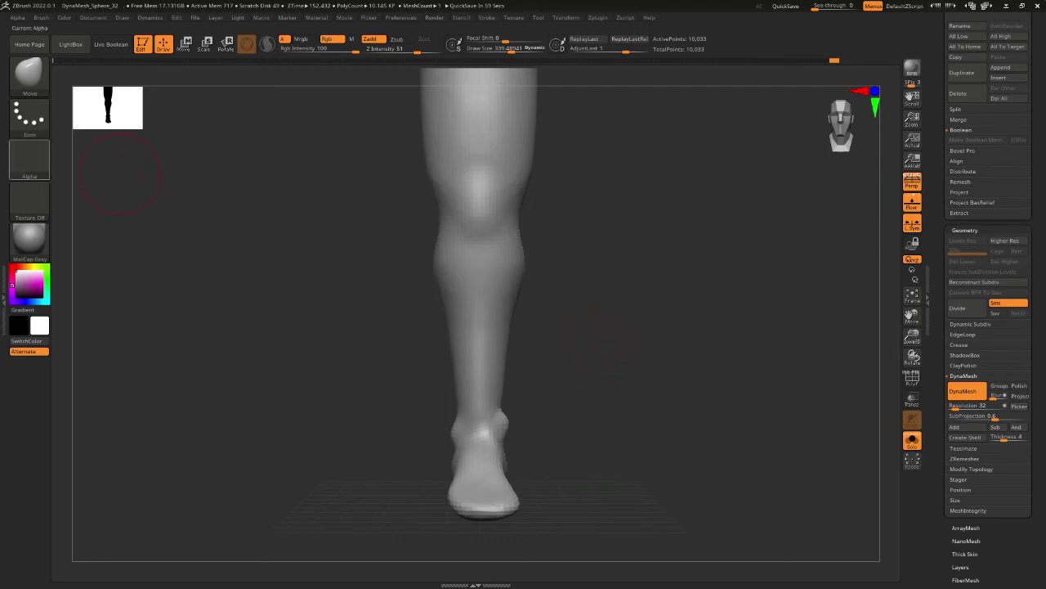
drag(0, 64, 608, 151)
double_click(608, 151)
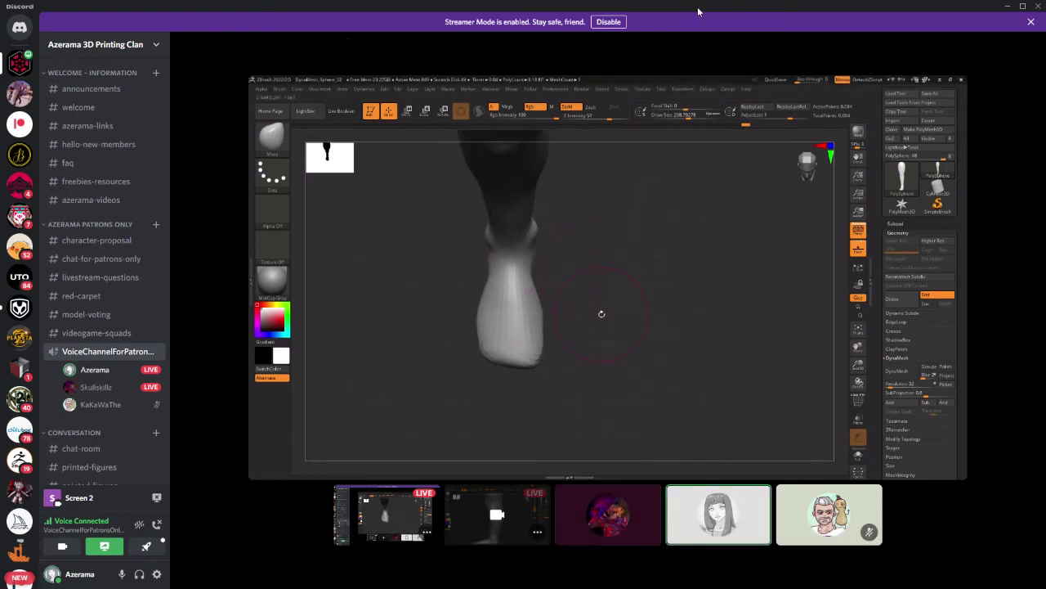
drag(697, 7, 0, 80)
double_click(0, 80)
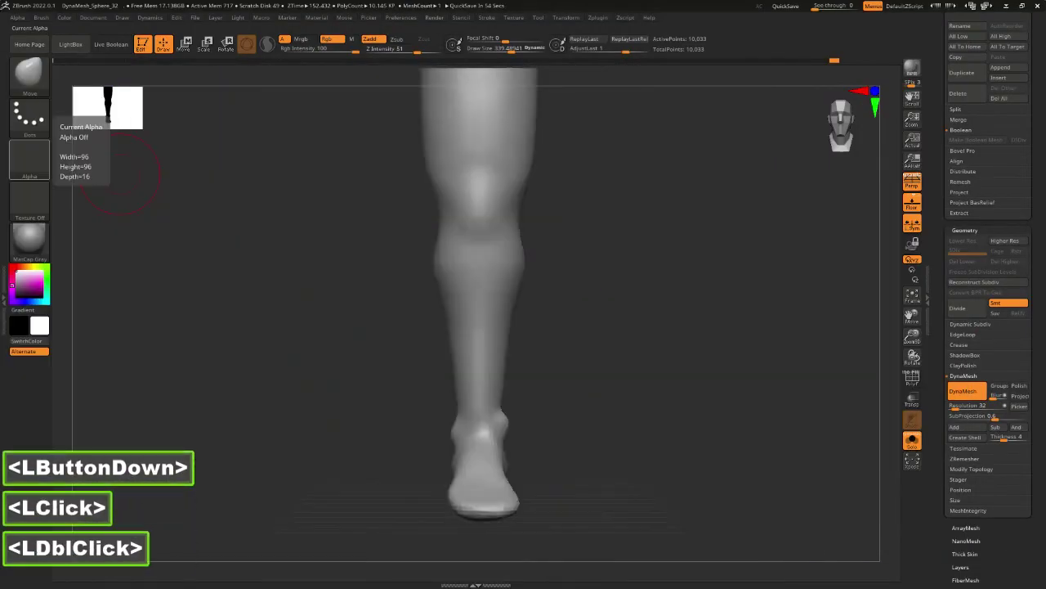
Examine the full leg's silhouette from the side and from the front.
shift+drag(695, 332, 655, 401)
alt+click(655, 401)
double_click(516, 327)
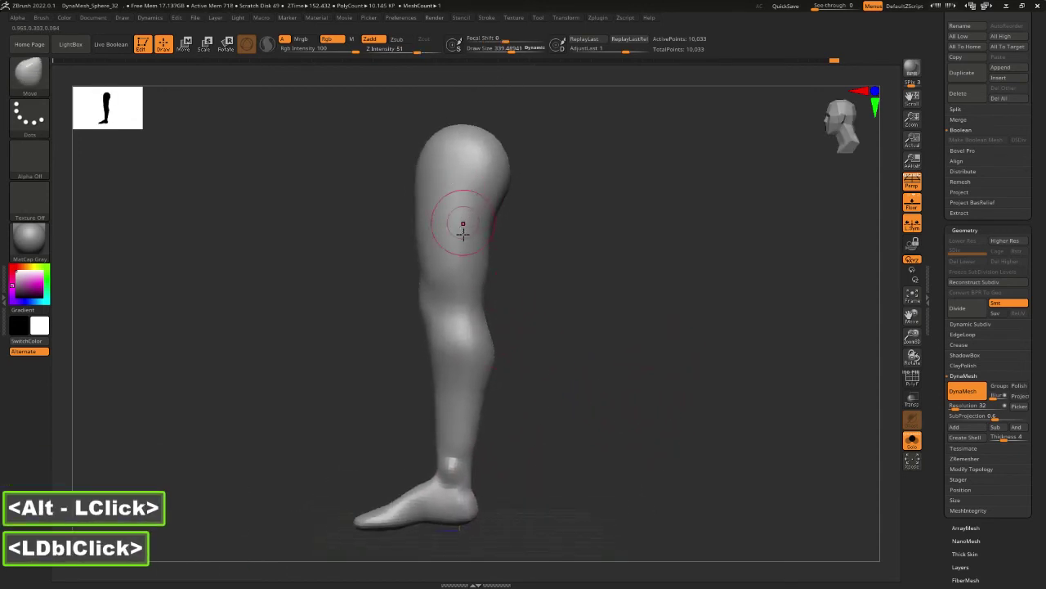
drag(564, 298, 608, 286)
shift+drag(523, 335, 548, 350)
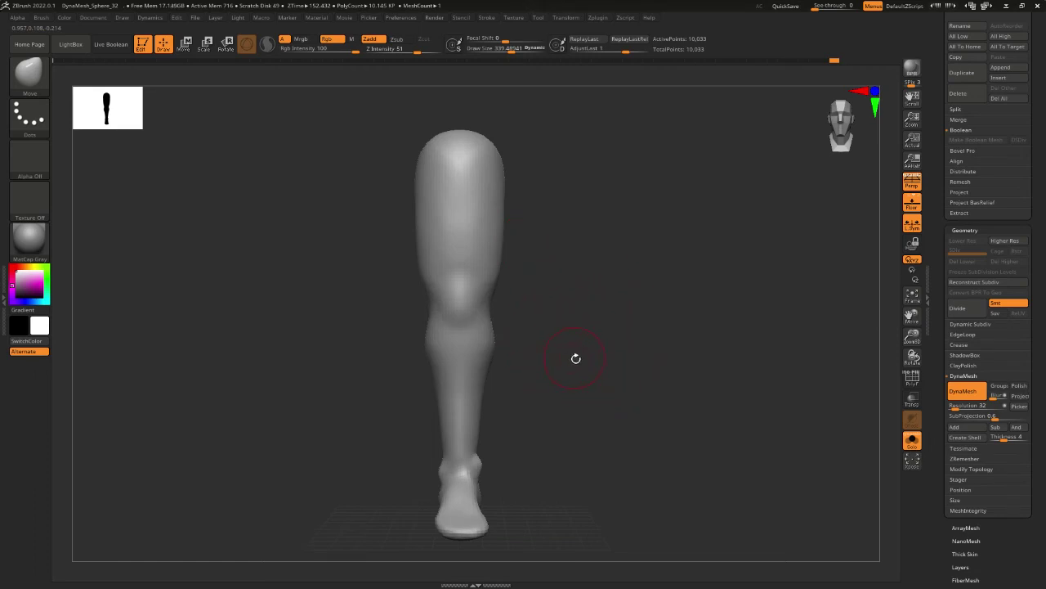
shift+click(591, 390)
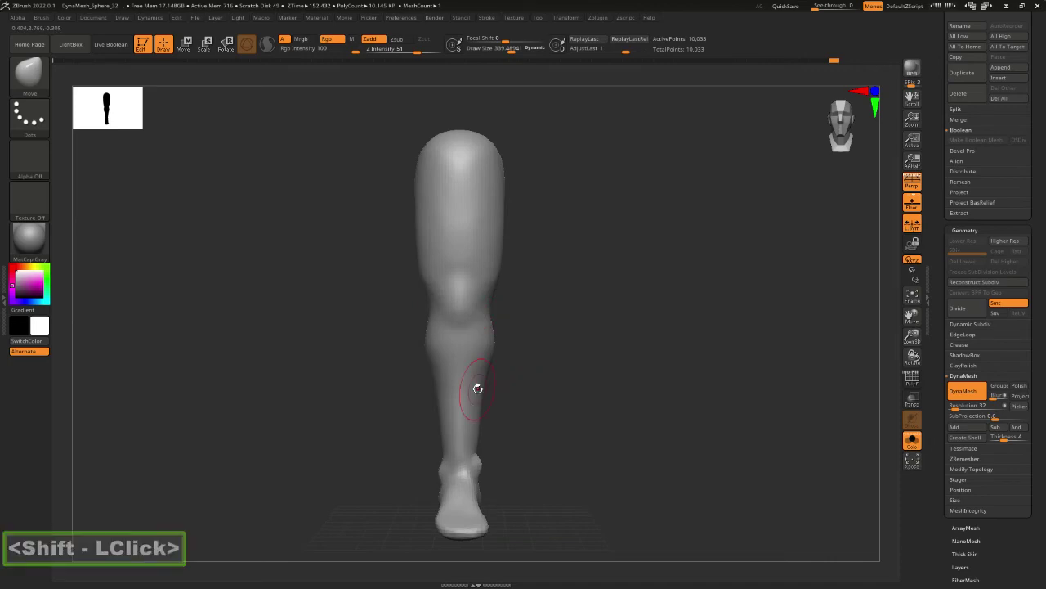
click(86, 417)
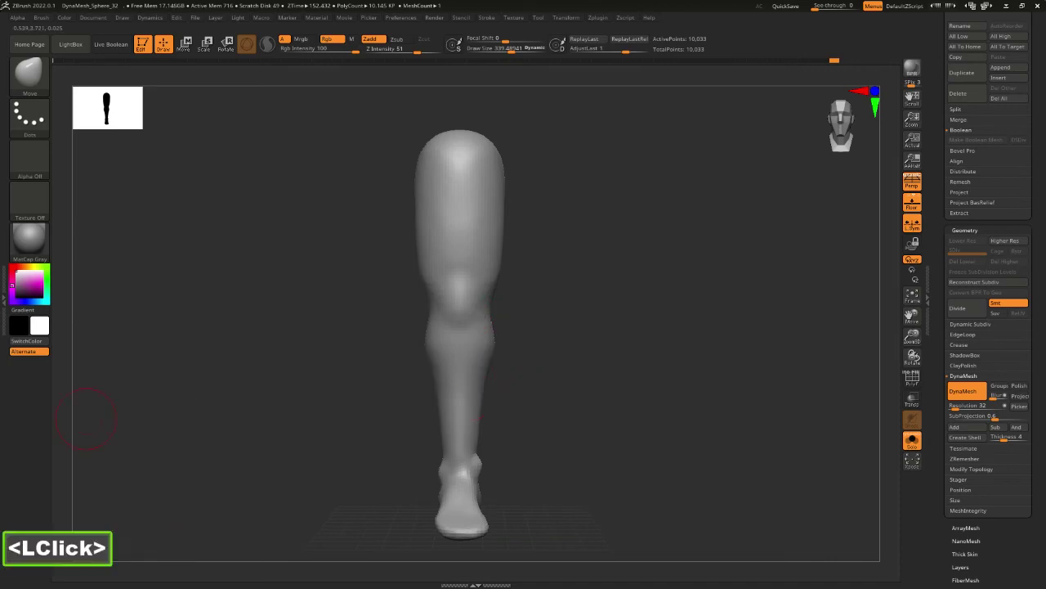
Check the recording in OBS, return to ZBrush, and examine the leg from the side and from the front.
drag(0, 107, 343, 106)
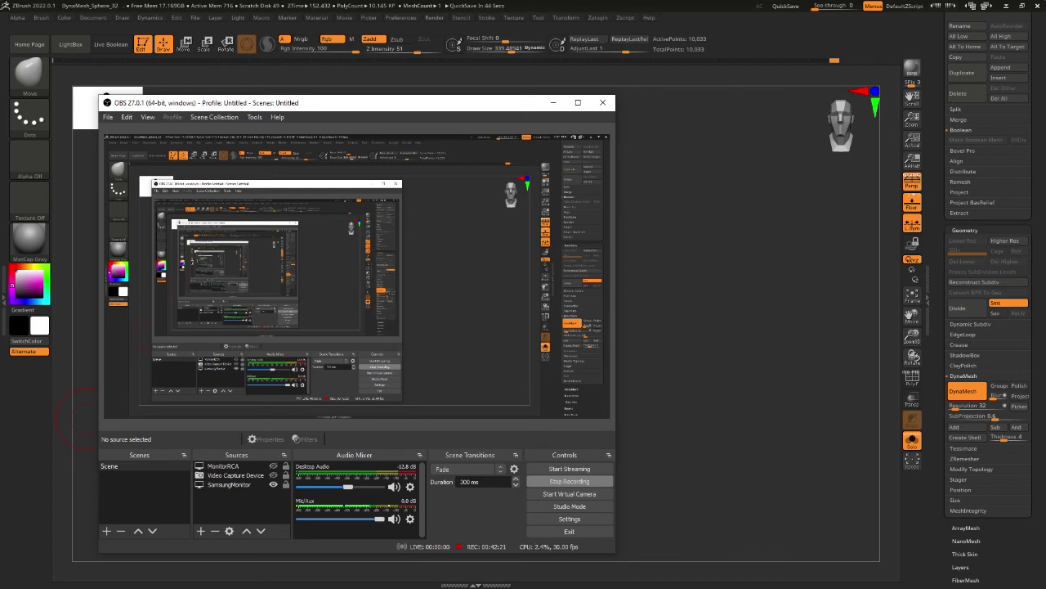
click(553, 102)
shift+drag(537, 359, 730, 331)
alt+click(602, 348)
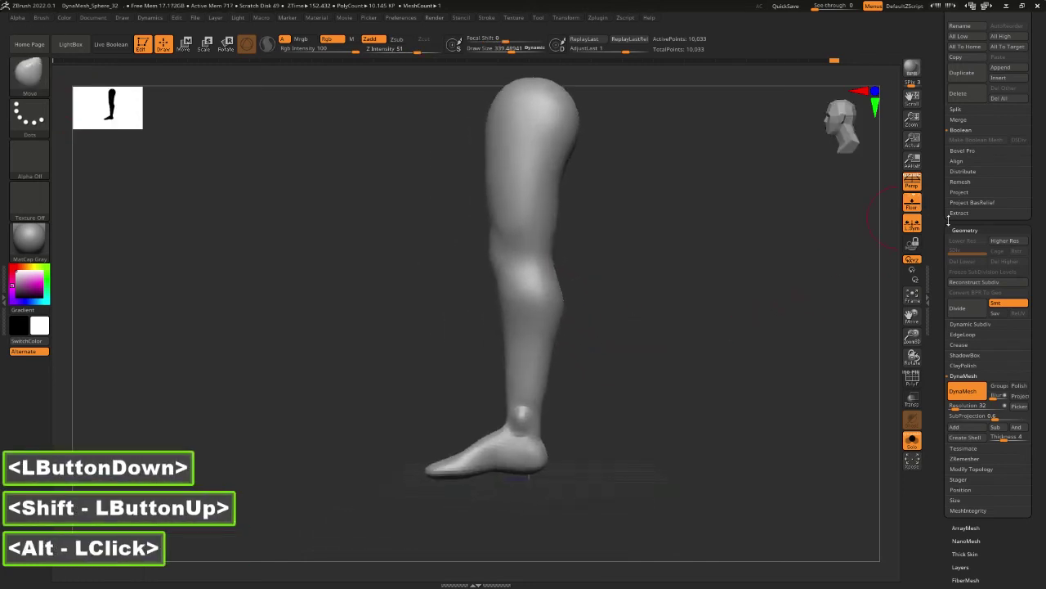
drag(948, 221, 948, 572)
drag(701, 362, 651, 351)
alt+click(652, 351)
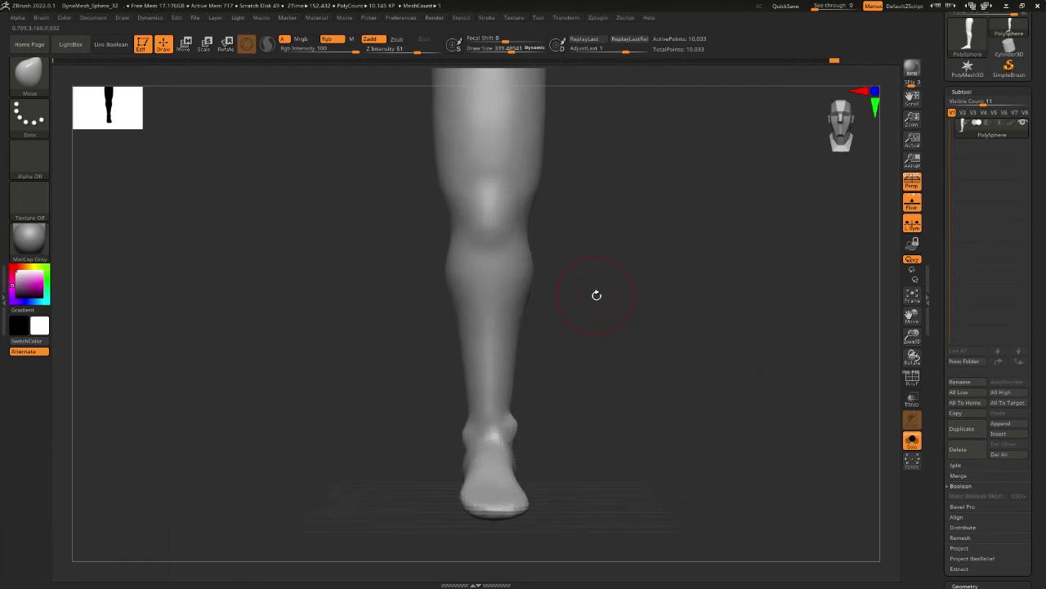
Build up the shin bone ridge from below the knee to the ankle using ClayBuildup at a draw size of about 175.
key(3)
key(space)
key(space)
key(space)
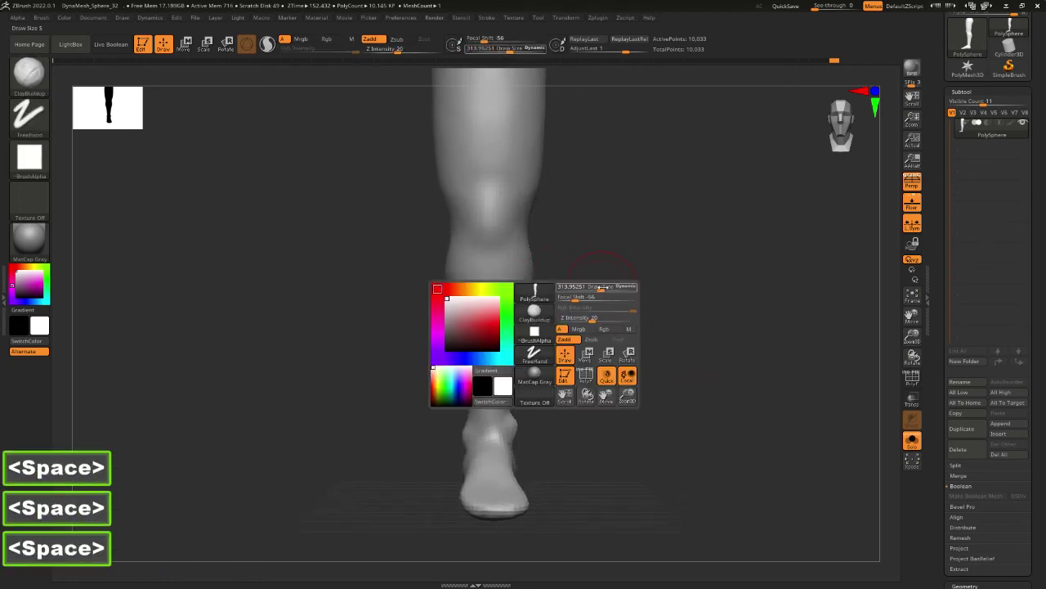
drag(602, 288, 589, 286)
key(space)
click(486, 322)
key(ctrl+z)
key(space)
drag(497, 291, 495, 292)
drag(491, 249, 484, 429)
click(484, 431)
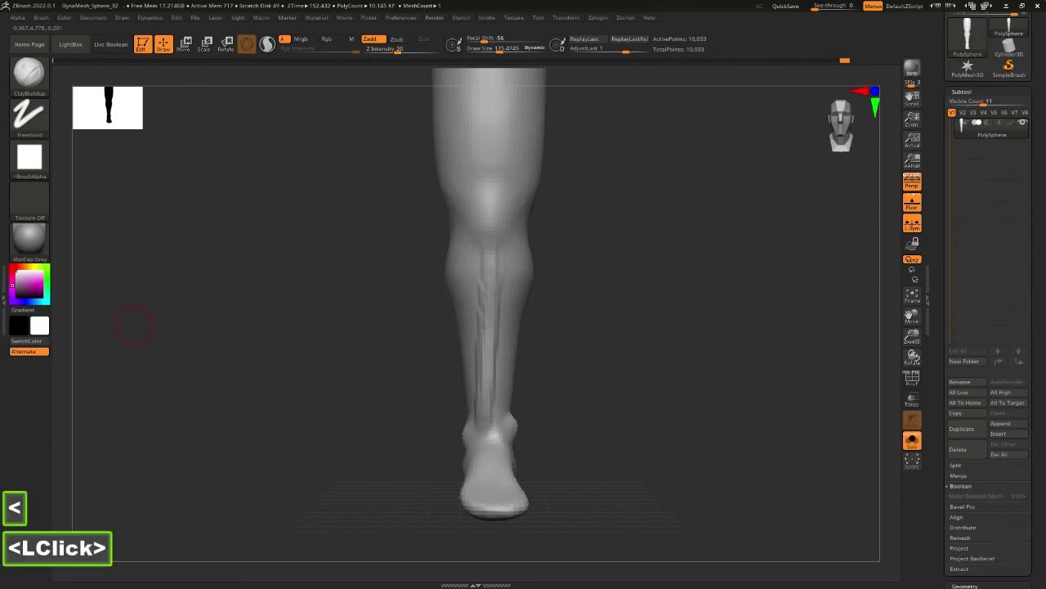
Consult the leg bones plate on page 187 of the anatomy PDF in Acrobat Reader, and return to ZBrush.
key(alt+Tab)
scroll(237, 354, up, 6)
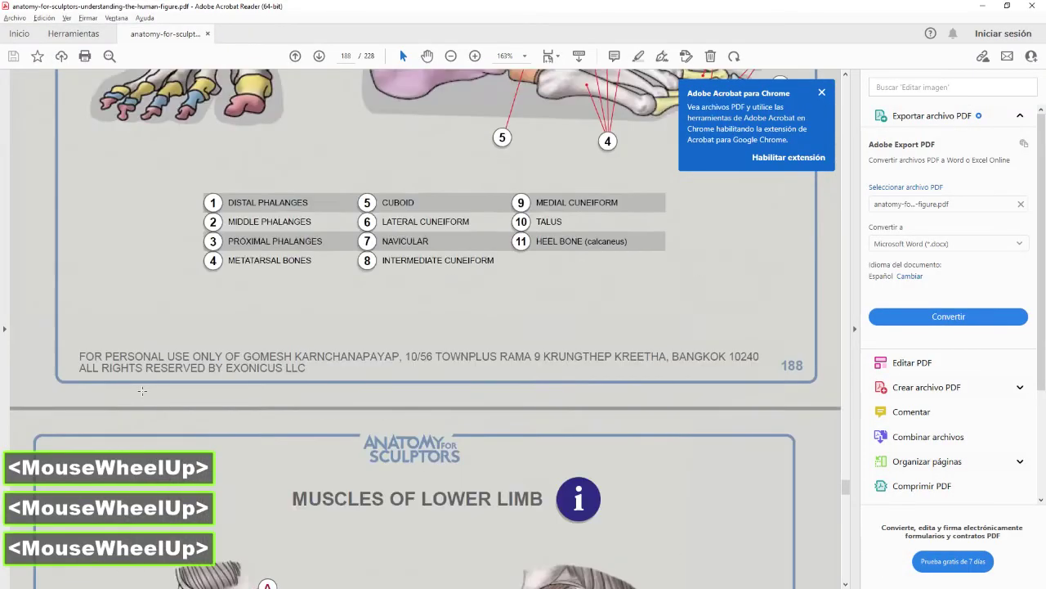
scroll(238, 377, up, 3)
scroll(252, 379, down, 2)
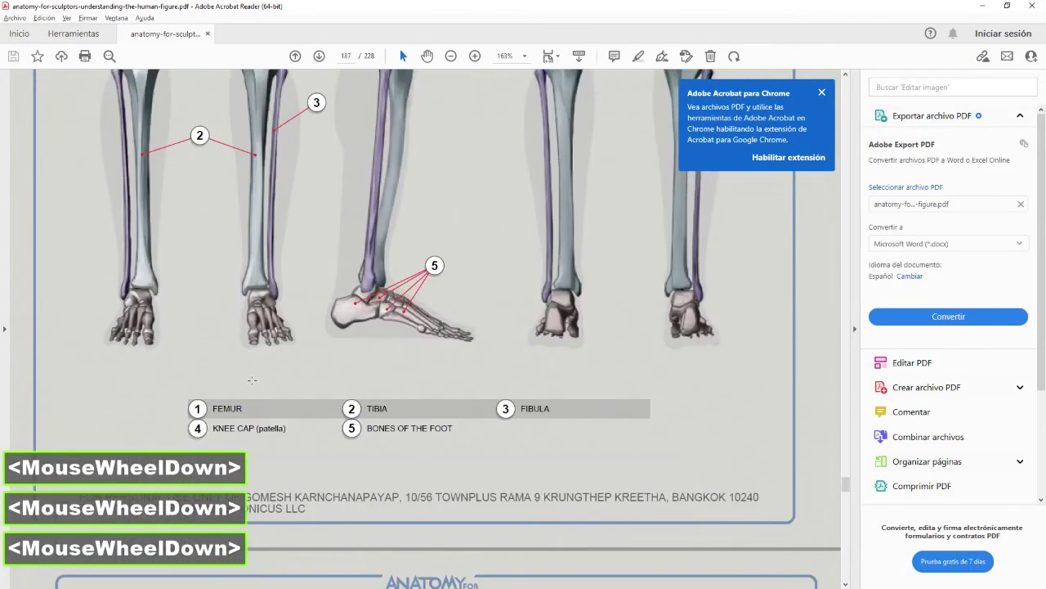
ctrl+scroll(251, 399, up, 1)
ctrl+scroll(250, 400, down, 4)
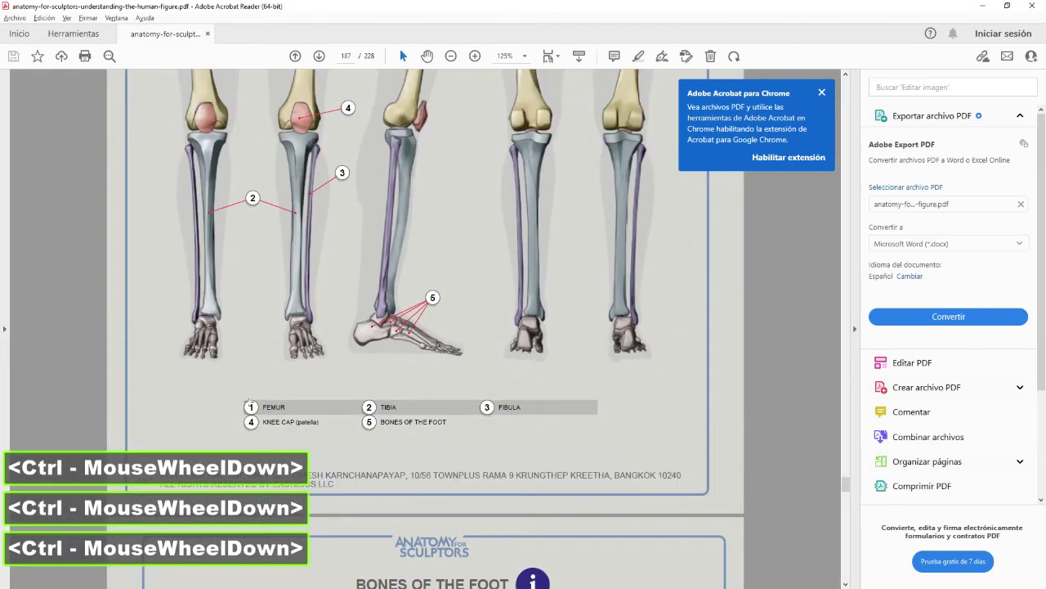
scroll(249, 401, up, 1)
scroll(249, 402, up, 1)
ctrl+scroll(262, 245, down, 2)
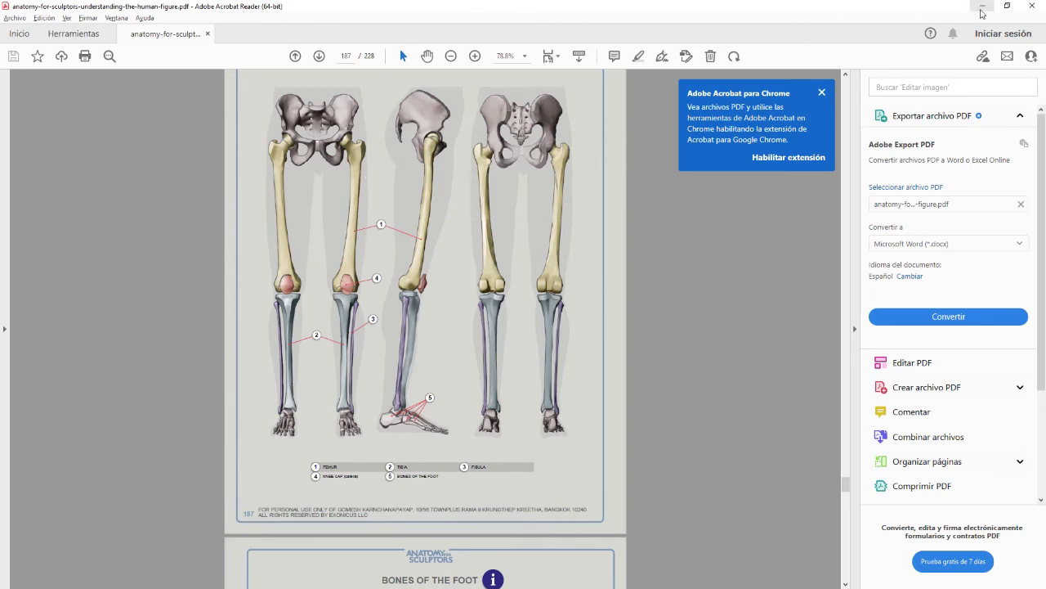
drag(937, 5, 817, 1)
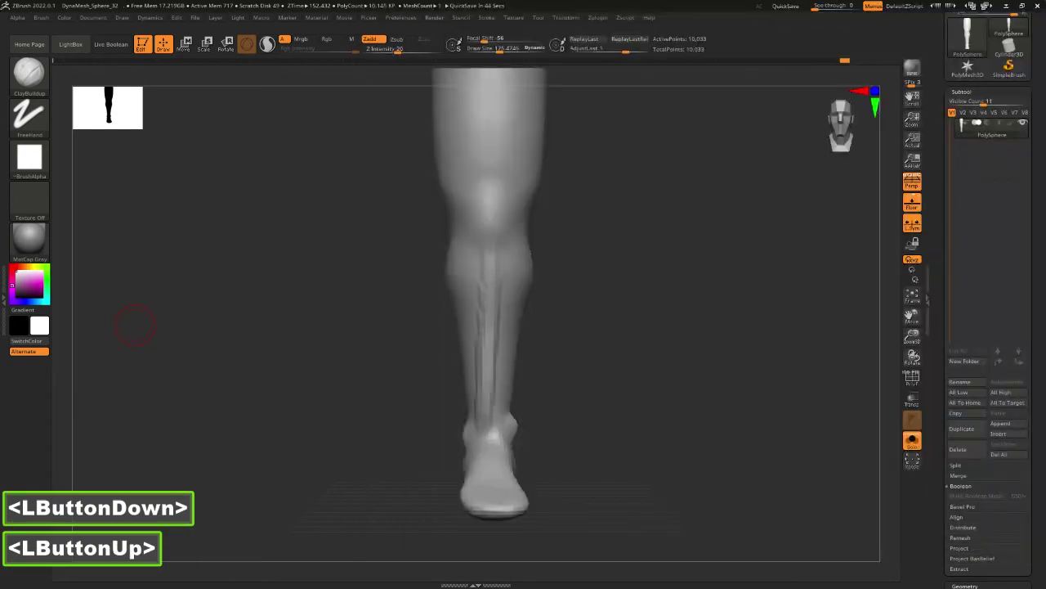
Smooth the built-up shin bone ridge along the front of the lower leg.
double_click(135, 325)
shift+click(649, 301)
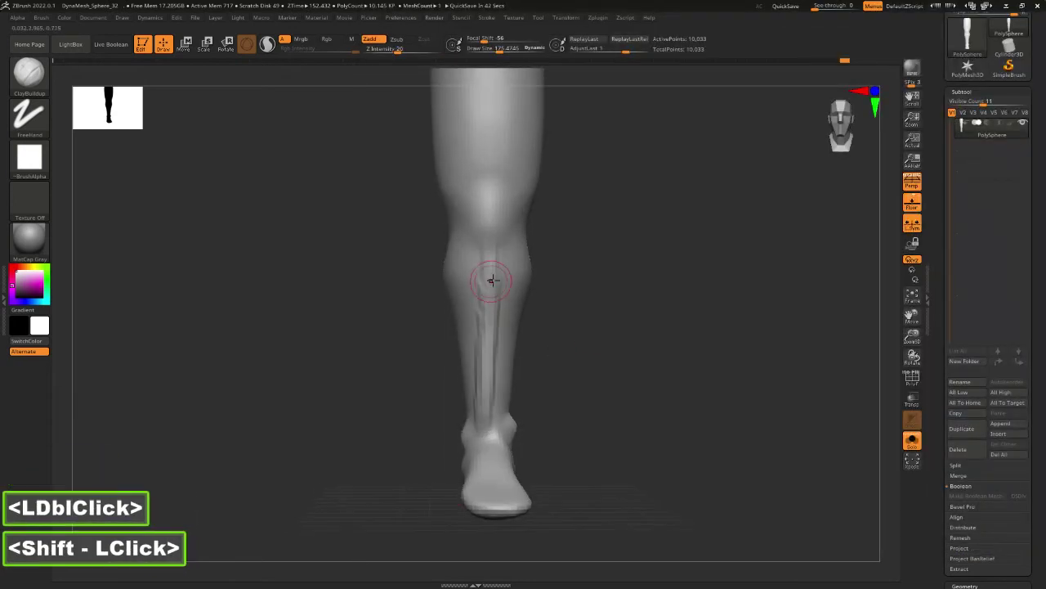
mouse_move(488, 266)
mouse_down()
mouse_move(489, 382)
mouse_move(483, 334)
mouse_move(482, 352)
mouse_up()
key(ctrl+z)
shift+click(480, 355)
mouse_move(477, 408)
shift+mouse_down()
mouse_move(479, 430)
mouse_move(478, 327)
mouse_move(479, 362)
shift+mouse_up()
shift+click(492, 291)
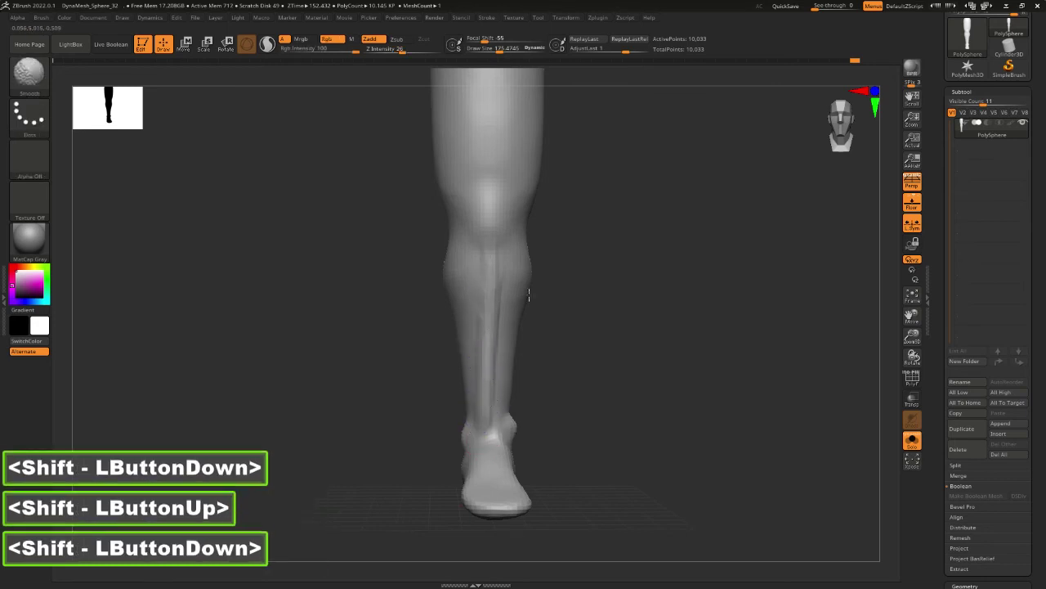
Adjust the shin's front contour in side view with an enlarged Move brush.
shift+drag(529, 294, 530, 311)
key(space)
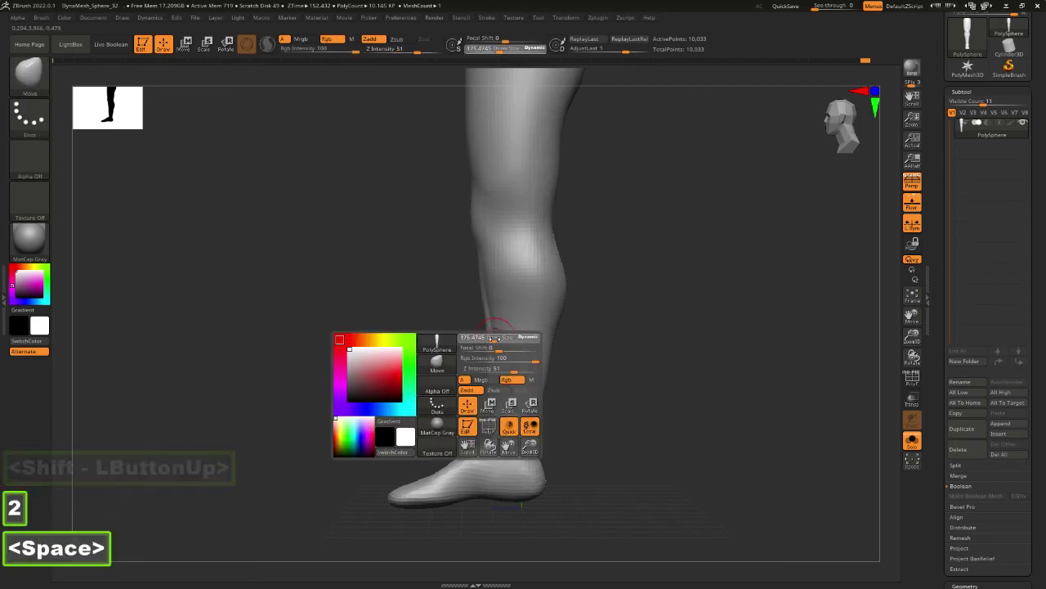
click(493, 337)
click(494, 332)
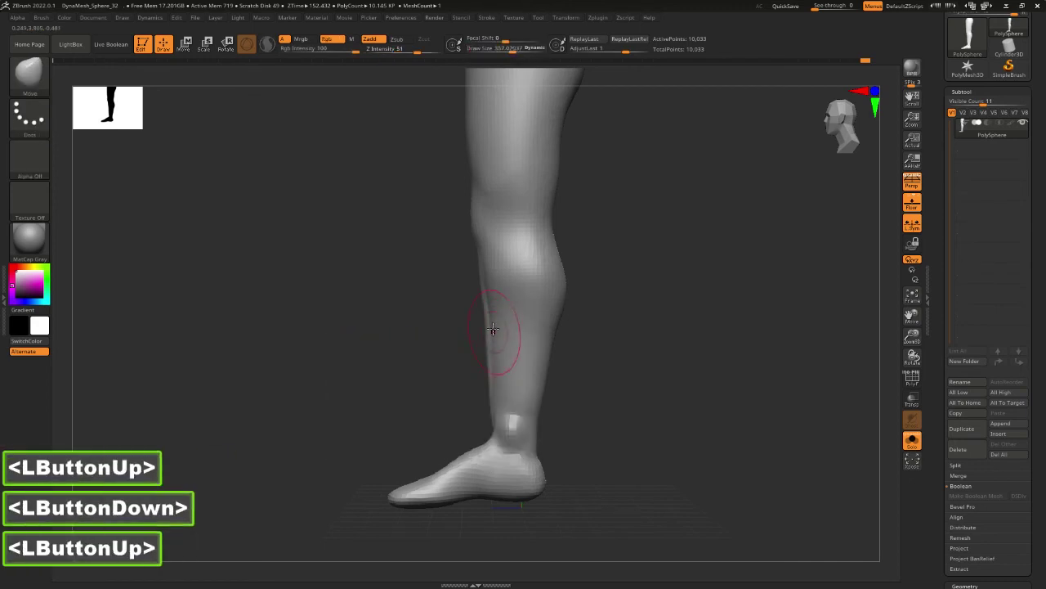
double_click(469, 338)
shift+drag(469, 338, 479, 299)
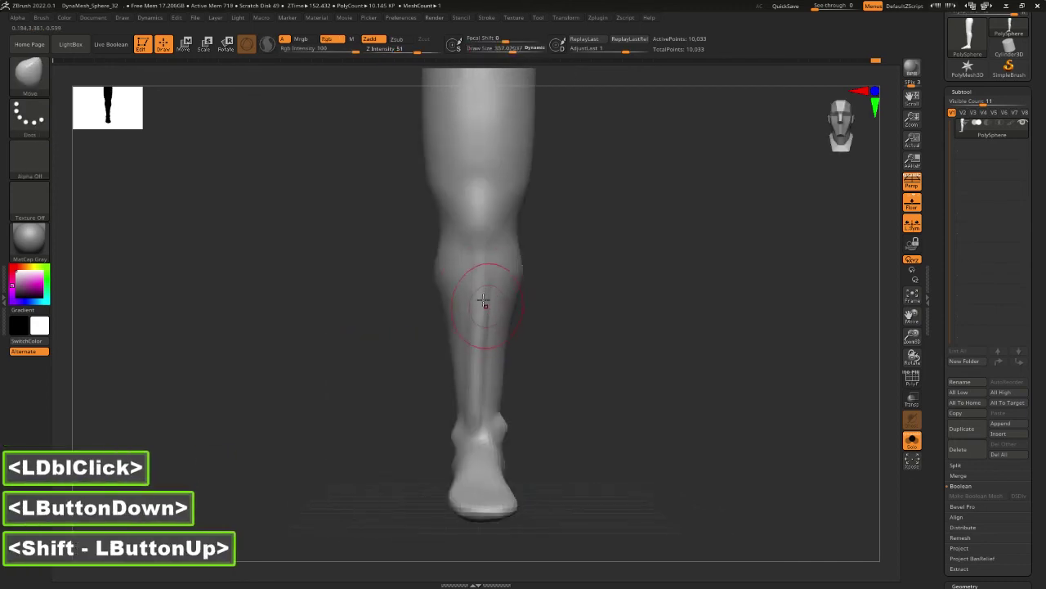
Try to reshape the middle of the shin from the front with the Move brush, and undo the changes.
mouse_move(578, 267)
shift+mouse_down()
mouse_move(537, 271)
mouse_move(560, 287)
shift+mouse_up()
key(space)
drag(634, 282, 679, 281)
key(space)
drag(497, 336, 468, 345)
key(ctrl)
key(2)
key(ctrl+z)
key(space)
key(ctrl+z)
key(ctrl)
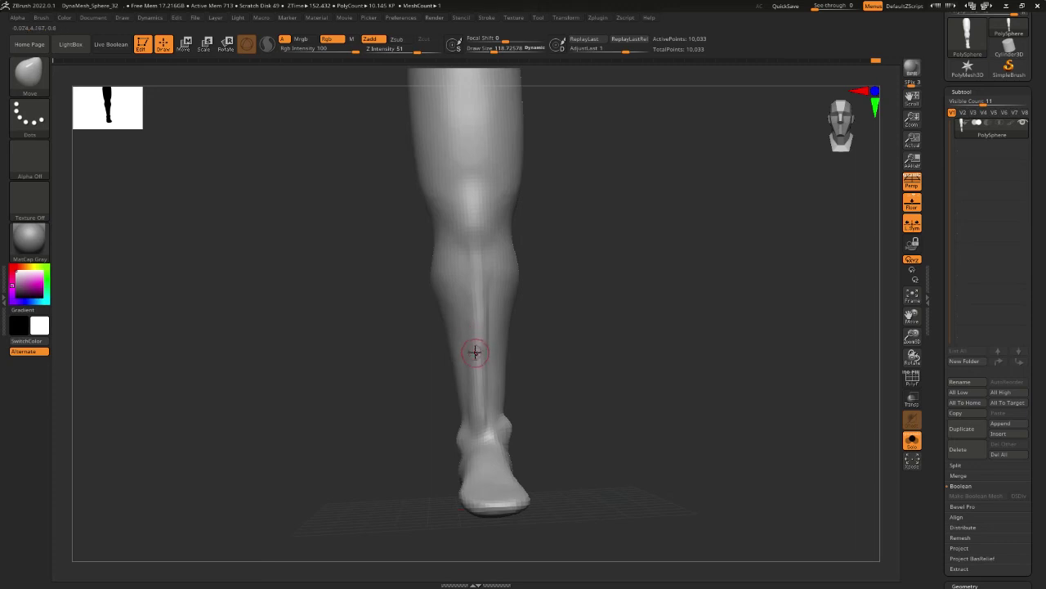
Try a short ClayBuildup stroke on the middle of the shin at a draw size of about 119, and undo it.
key(3)
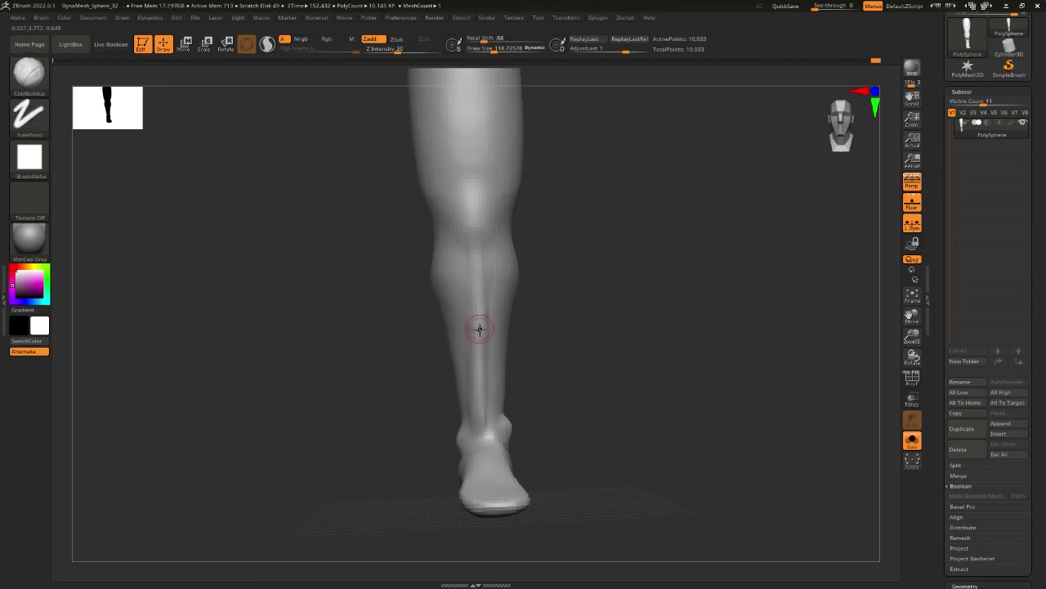
drag(478, 337, 480, 345)
key(ctrl+z)
Try a large ClayBuildup stroke at the back of the knee in side view, and undo it.
shift+drag(567, 335, 528, 297)
key(space)
click(637, 275)
alt+click(621, 270)
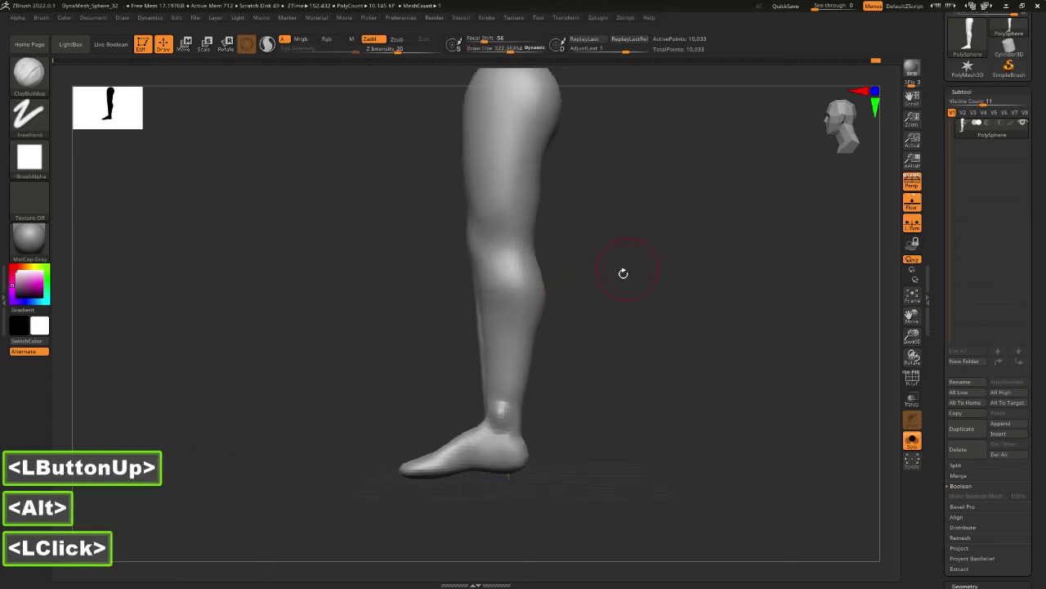
alt+double_click(532, 248)
key(space)
mouse_move(508, 253)
mouse_down()
mouse_move(512, 263)
mouse_move(509, 255)
mouse_up()
click(514, 260)
key(ctrl+z)
Try to reshape the back of the knee with the Move brush in side view, and undo the changes.
key(2)
key(2)
click(508, 254)
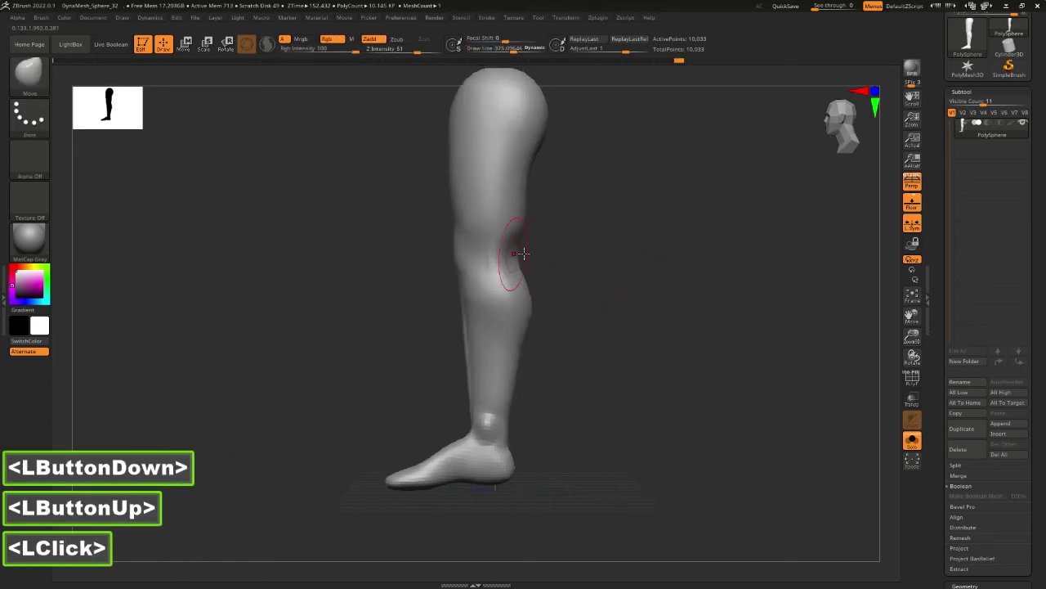
shift+drag(572, 254, 497, 251)
key(ctrl+z)
key(ctrl+z)
key(ctrl+z)
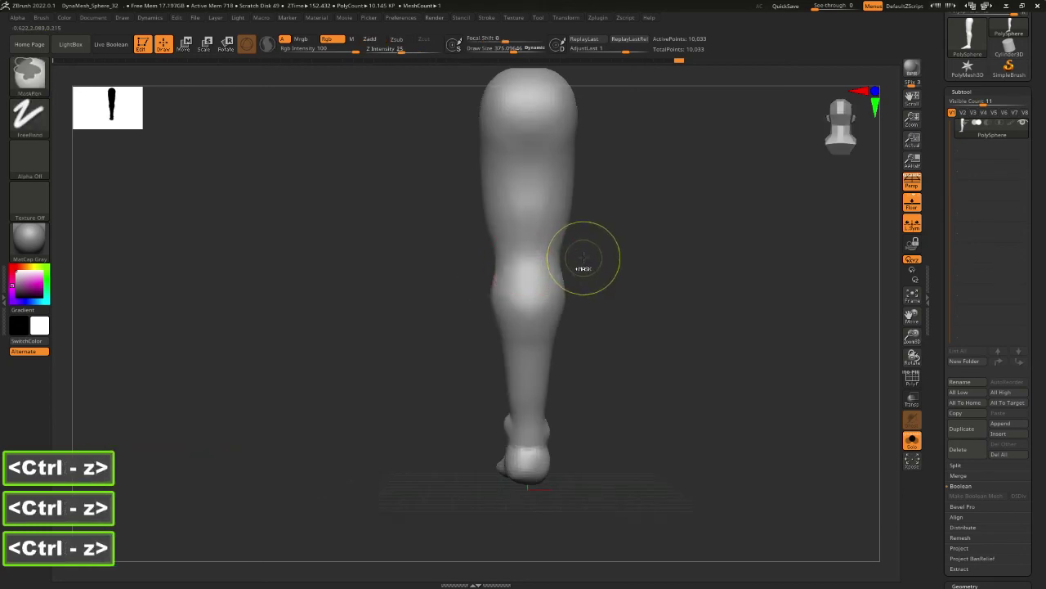
Reshape the back of the knee in side view, and narrow the knee and upper calf from behind with the Move brush.
mouse_move(619, 256)
shift+mouse_down()
mouse_move(573, 269)
mouse_move(586, 273)
shift+mouse_up()
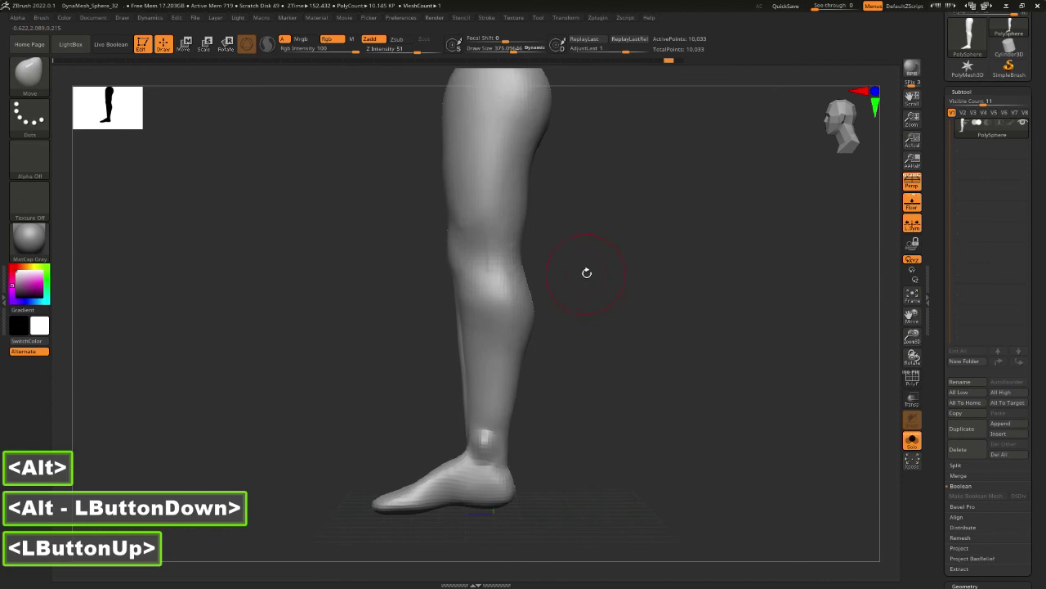
click(511, 257)
shift+drag(511, 256, 563, 254)
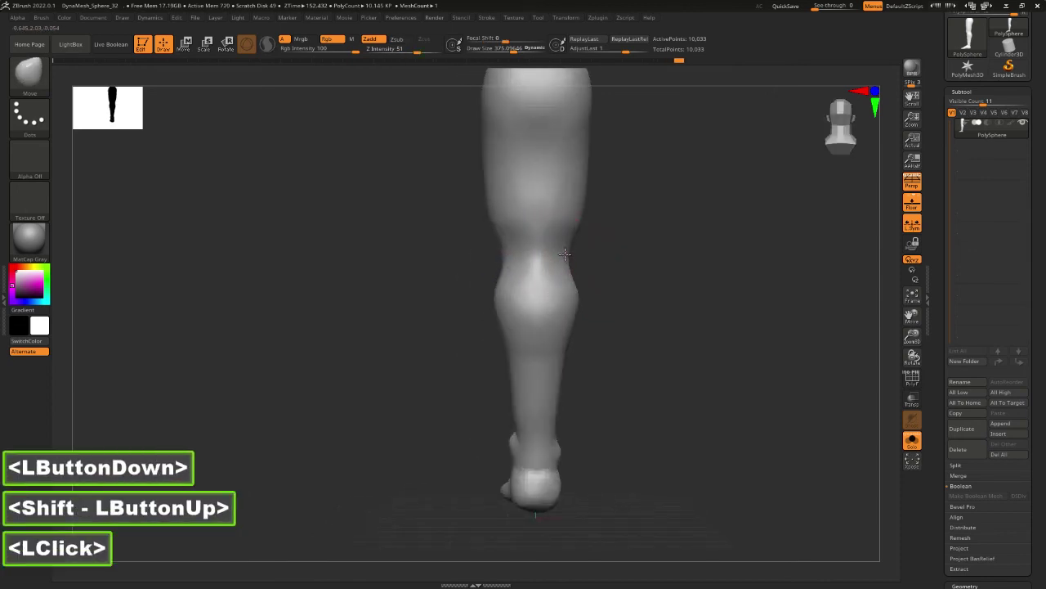
click(565, 254)
mouse_move(576, 292)
mouse_down()
mouse_move(561, 303)
mouse_move(498, 295)
mouse_up()
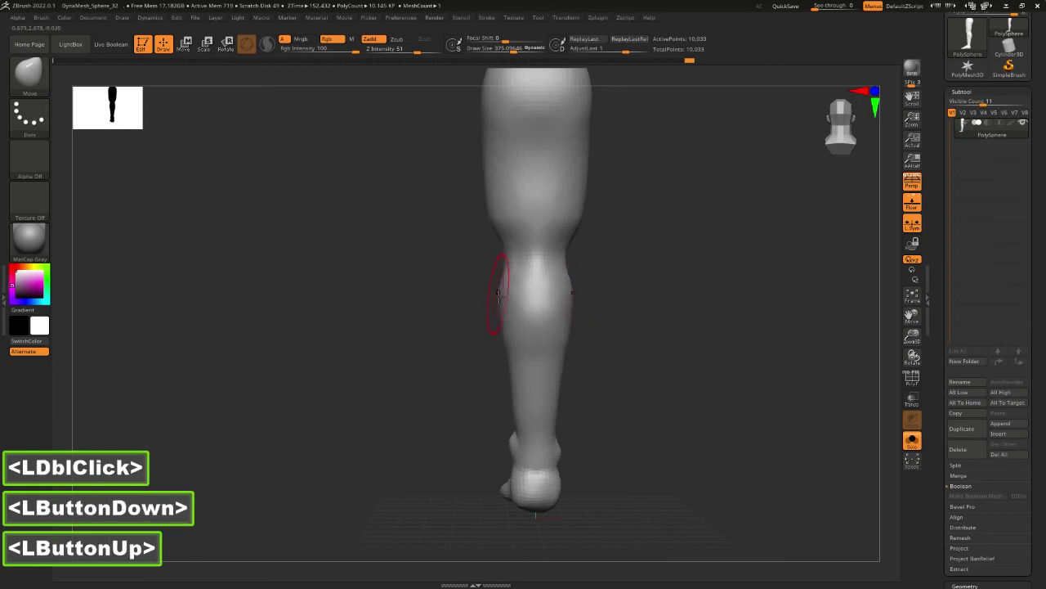
mouse_move(506, 344)
mouse_down()
mouse_move(517, 410)
mouse_move(509, 336)
mouse_up()
Enlarge the Move brush to a draw size of about 432 and refine the lower thigh and knee from behind.
alt+drag(613, 297, 566, 390)
key(space)
mouse_move(548, 289)
mouse_down()
mouse_move(533, 284)
mouse_move(527, 323)
mouse_move(483, 285)
mouse_move(446, 224)
mouse_up()
double_click(537, 262)
shift+click(535, 269)
key(ctrl+z)
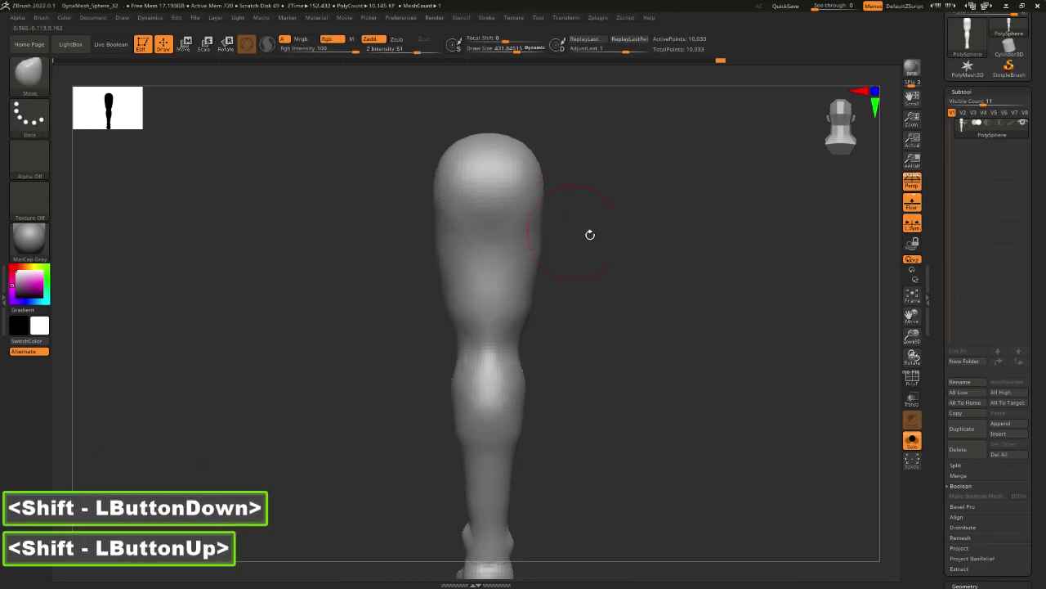
Enlarge the Move brush to a draw size of about 546 and adjust the upper thigh's outline.
drag(589, 234, 530, 230)
key(space)
drag(575, 161, 537, 137)
drag(674, 230, 587, 262)
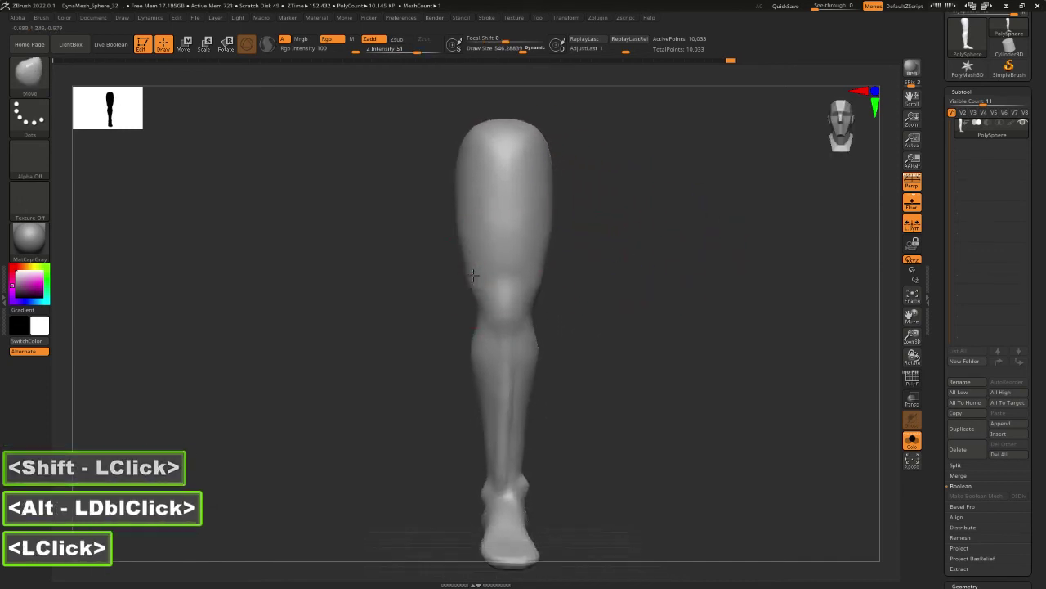
Enlarge the Move brush to a draw size of about 686 and pull the thigh's top upward in front view.
click(473, 211)
key(space)
drag(499, 129, 505, 108)
scroll(30, 159, down, 4)
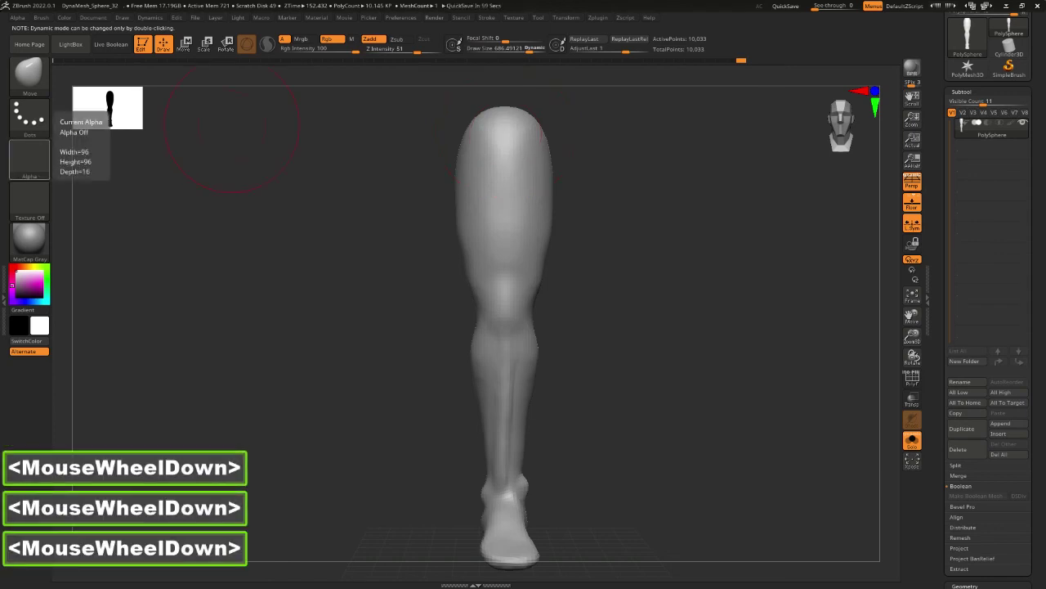
Examine the whole leg's proportions and thigh outline from the front.
shift+click(642, 254)
click(556, 103)
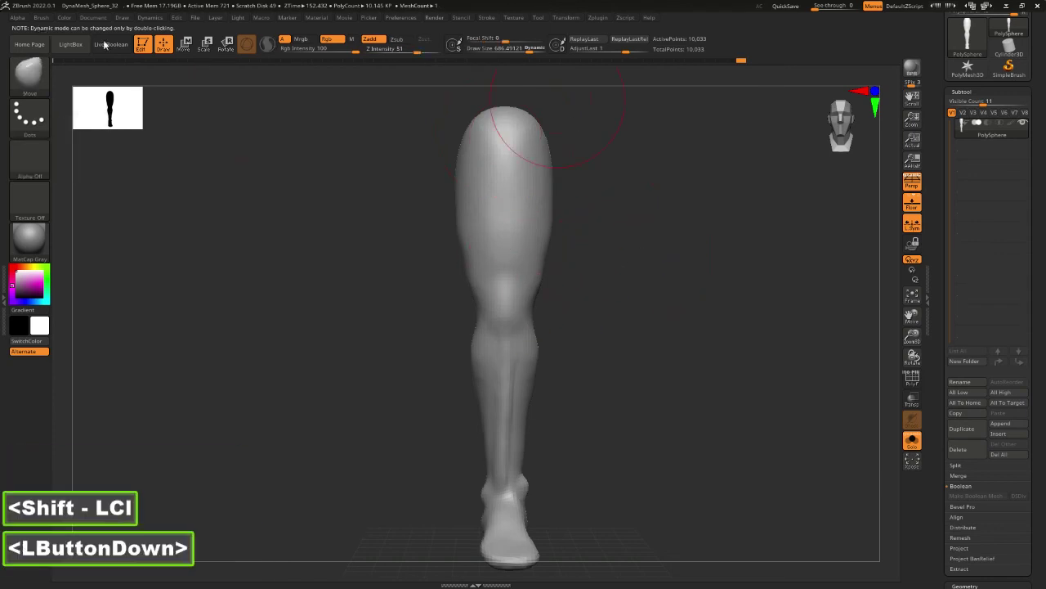
double_click(558, 113)
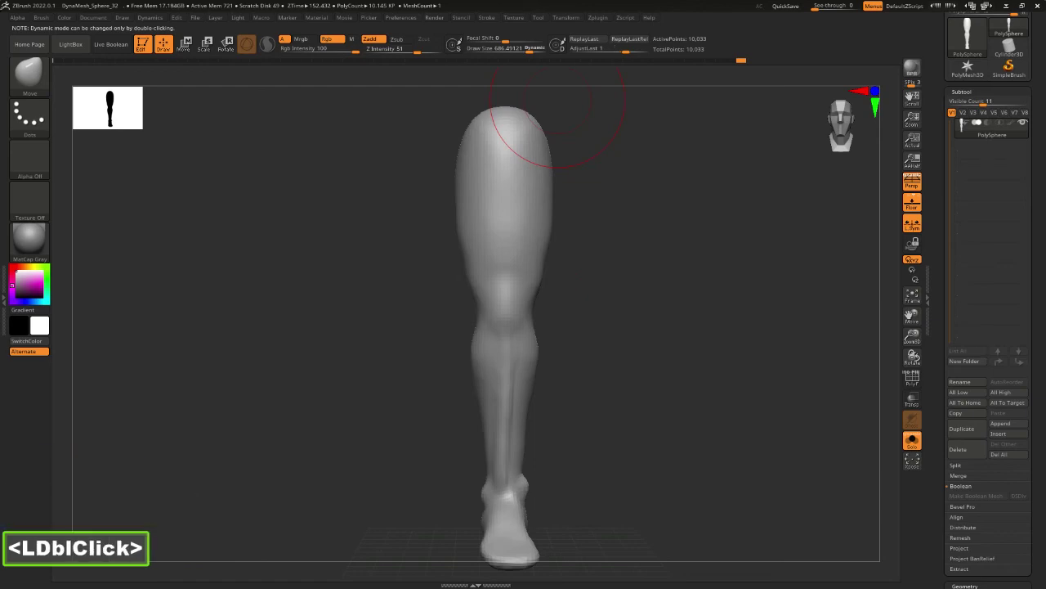
drag(427, 168, 0, 60)
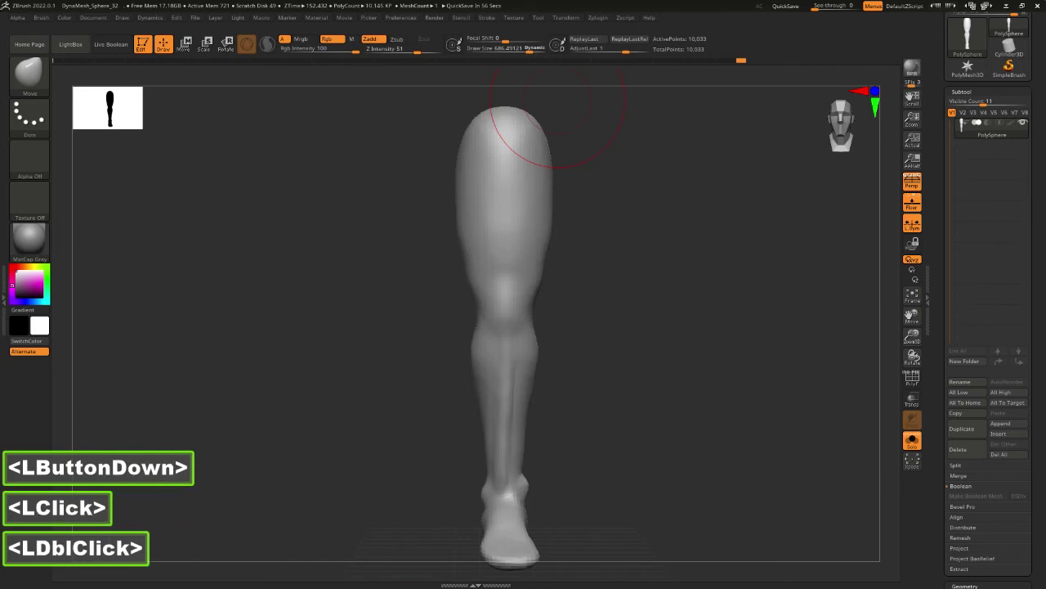
shift+click(663, 320)
alt+drag(668, 333, 680, 299)
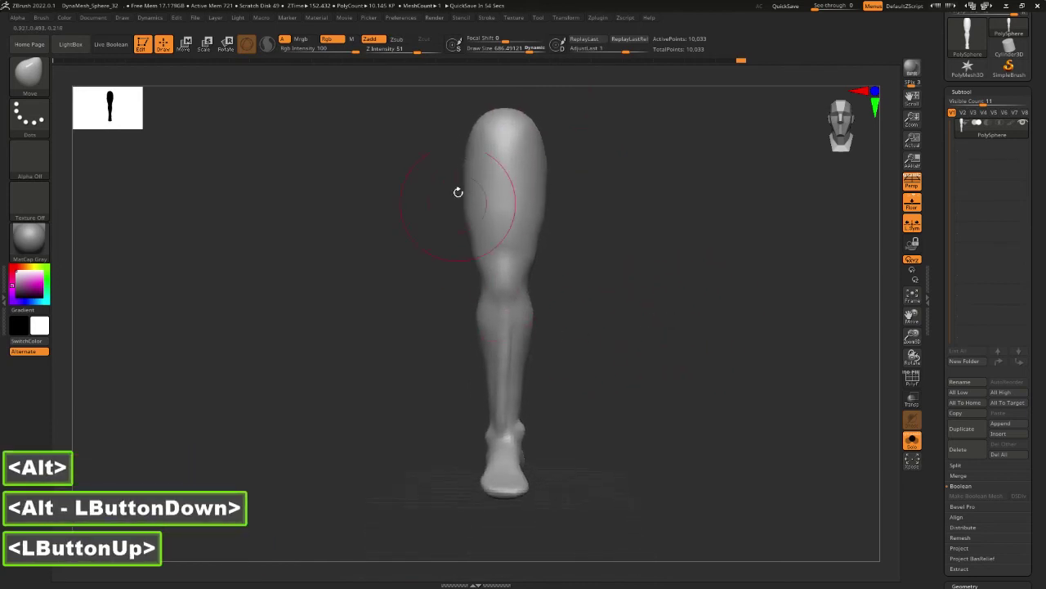
alt+drag(612, 214, 612, 247)
alt+click(498, 180)
alt+drag(604, 185, 598, 216)
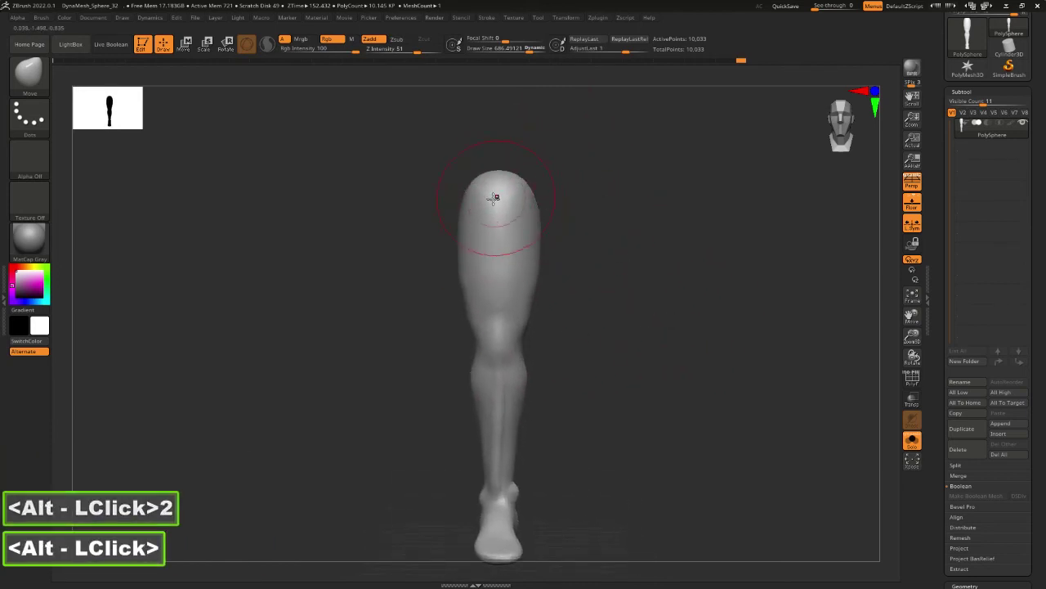
Turn off X symmetry and pull the upper thigh's outer side outward with the Move brush at a draw size of about 829.
key(x)
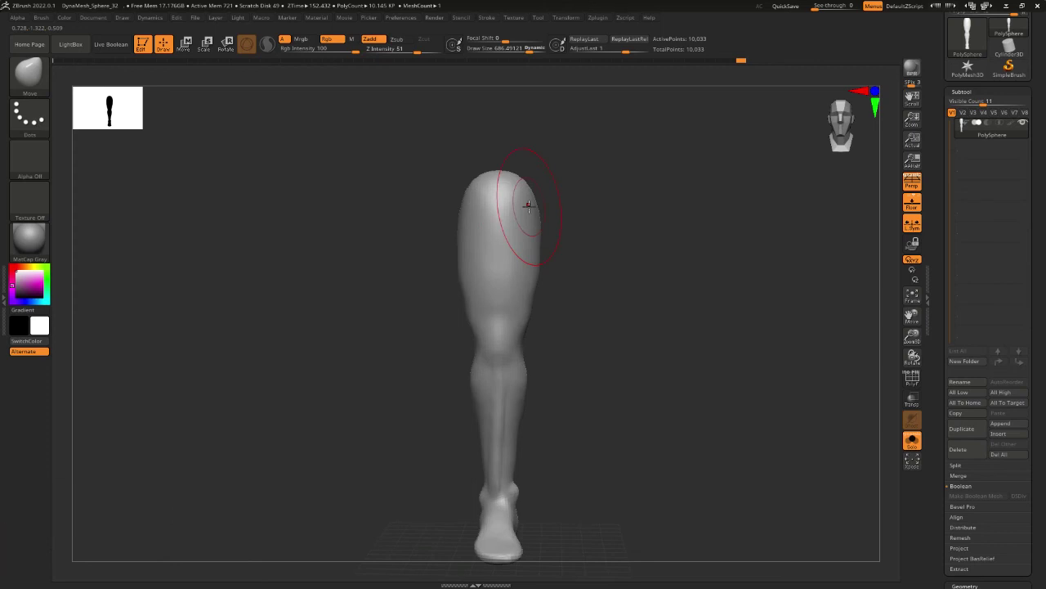
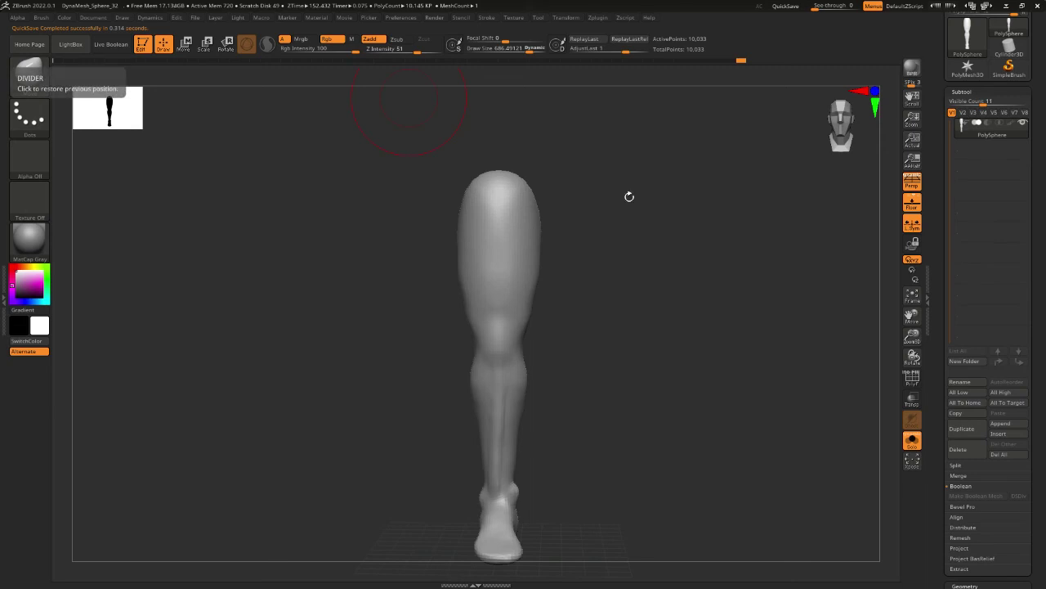
shift+click(646, 234)
shift+double_click(654, 271)
alt+drag(654, 271, 522, 248)
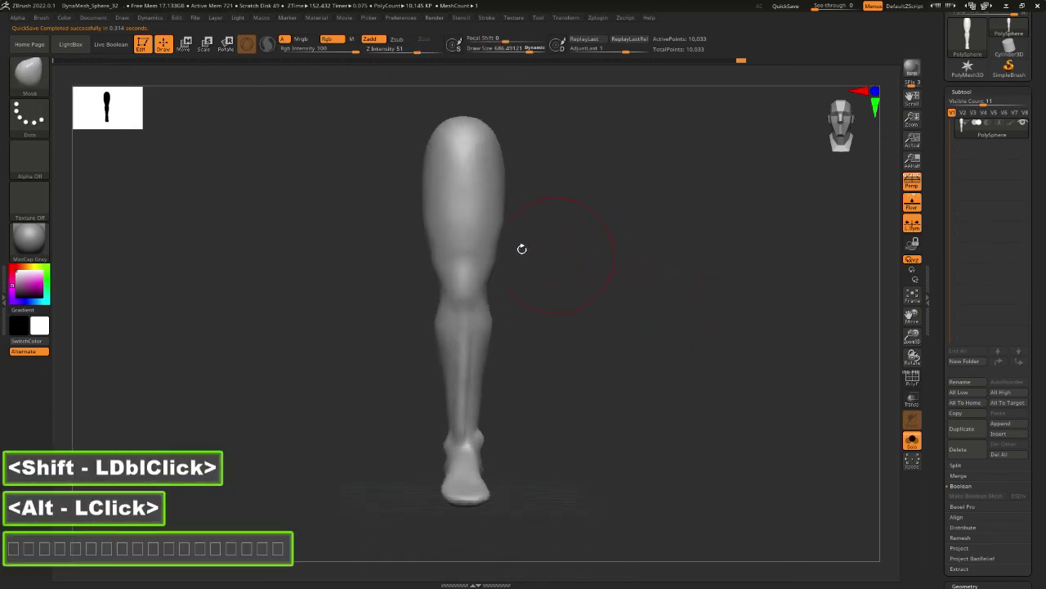
key(space)
drag(441, 184, 455, 183)
alt+drag(521, 180, 529, 219)
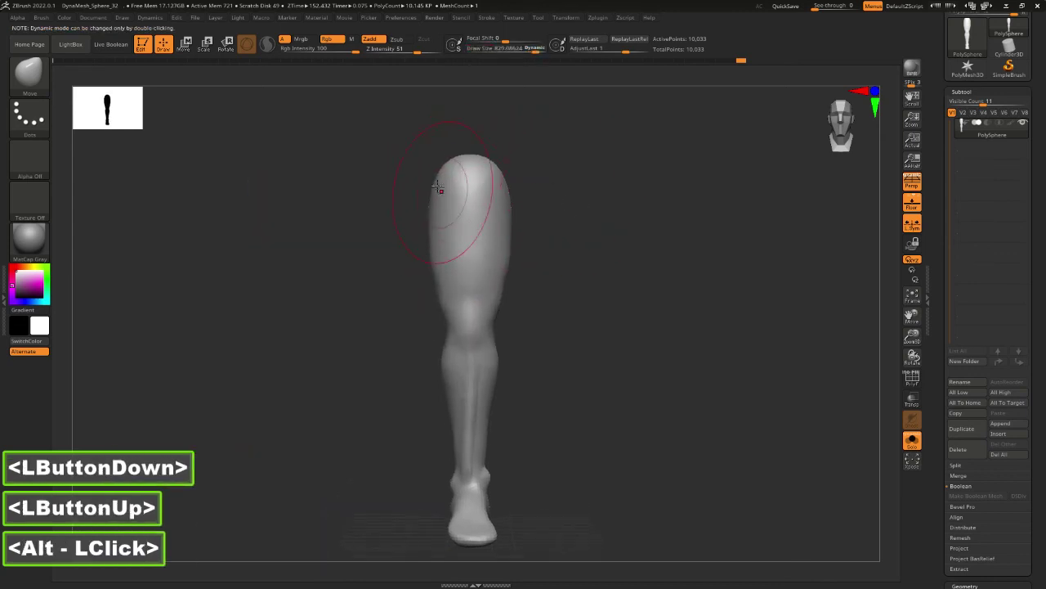
drag(438, 186, 432, 179)
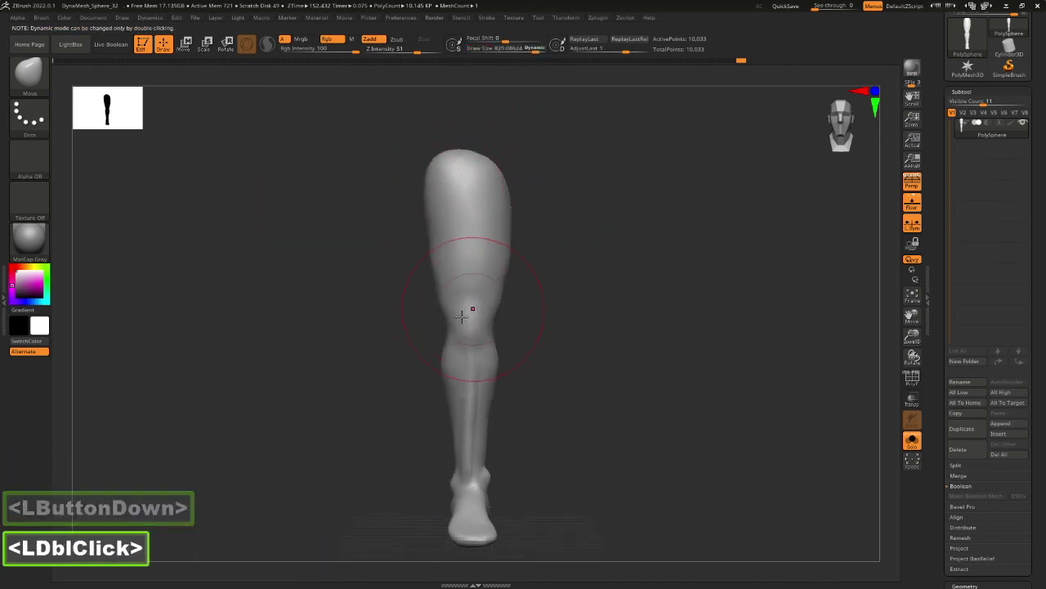
Adjust the inner thigh contour with the Move brush and smooth the front of the thigh.
mouse_move(505, 210)
mouse_down()
mouse_move(496, 191)
mouse_move(490, 283)
mouse_move(435, 268)
mouse_up()
shift+drag(444, 158, 445, 253)
mouse_move(457, 254)
shift+mouse_down()
mouse_move(466, 285)
mouse_move(480, 284)
shift+mouse_up()
alt+drag(499, 370, 506, 275)
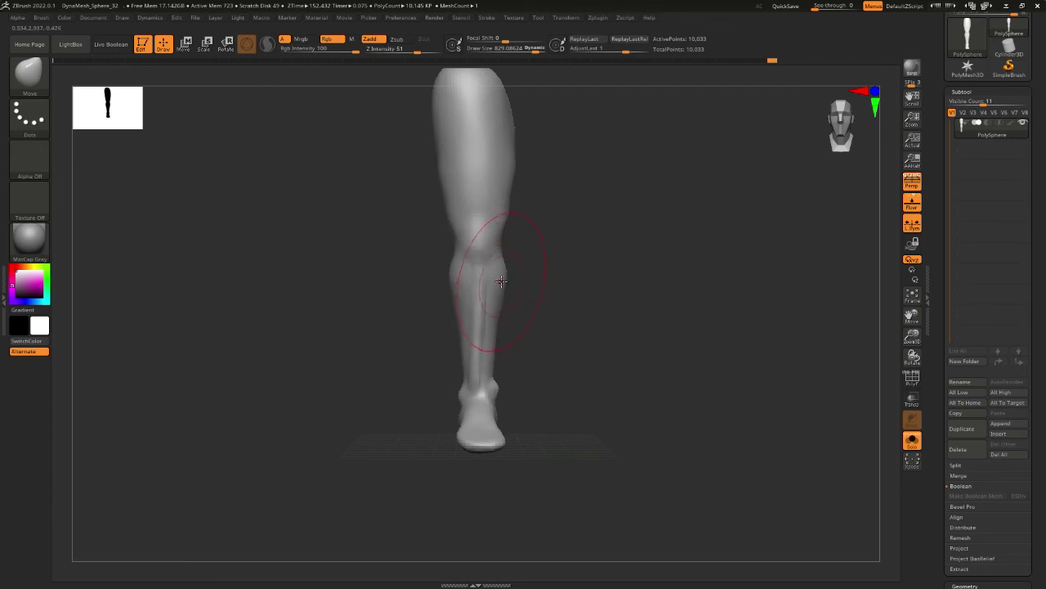
Reshape both sides of the leg below the knee in front view, reducing the Move brush to a draw size of about 603.
drag(504, 277, 508, 308)
click(453, 286)
key(space)
drag(460, 284, 447, 282)
alt+drag(573, 201, 552, 260)
Capture the leg area of the screen and sketch red guide lines for the slant of thigh, knee, calf and ankle, then dismiss the capture.
key(Print)
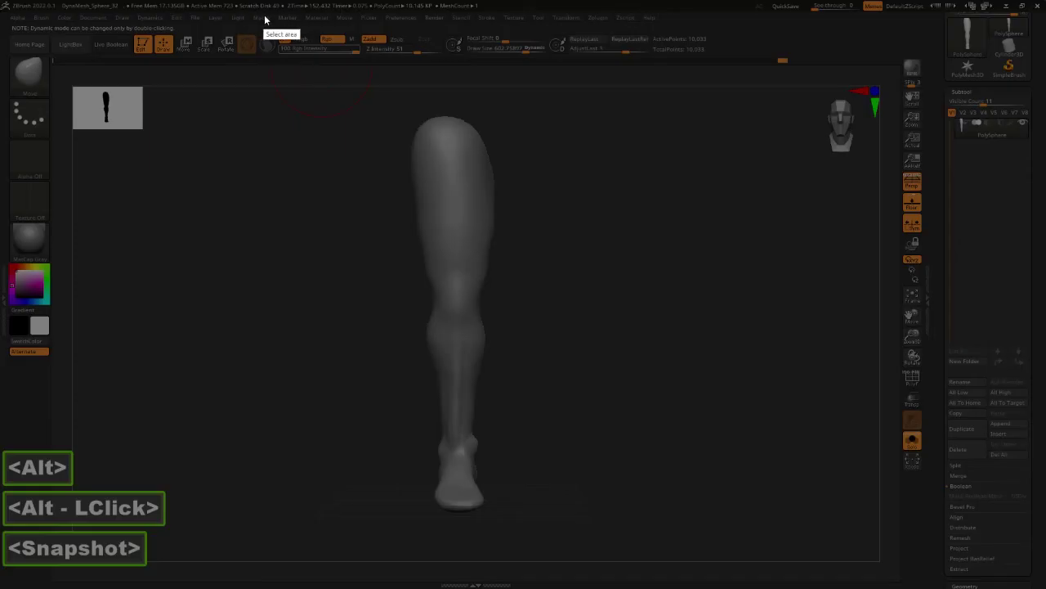
drag(267, 23, 715, 585)
click(724, 486)
mouse_move(414, 105)
mouse_down()
mouse_move(490, 260)
mouse_move(432, 312)
mouse_move(513, 354)
mouse_up()
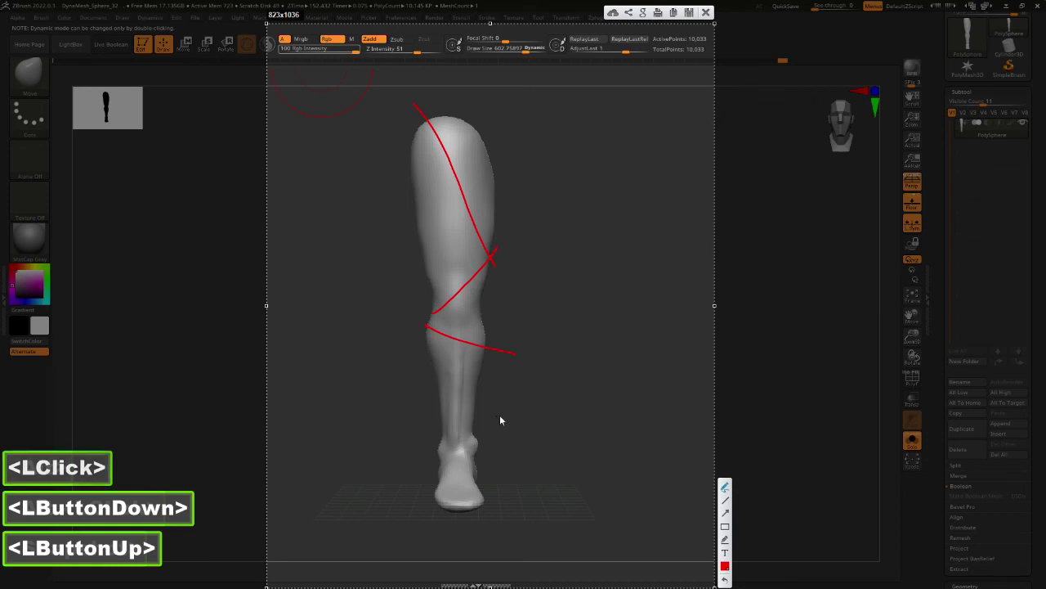
mouse_move(499, 420)
mouse_down()
mouse_move(393, 478)
mouse_move(404, 463)
mouse_move(434, 495)
mouse_up()
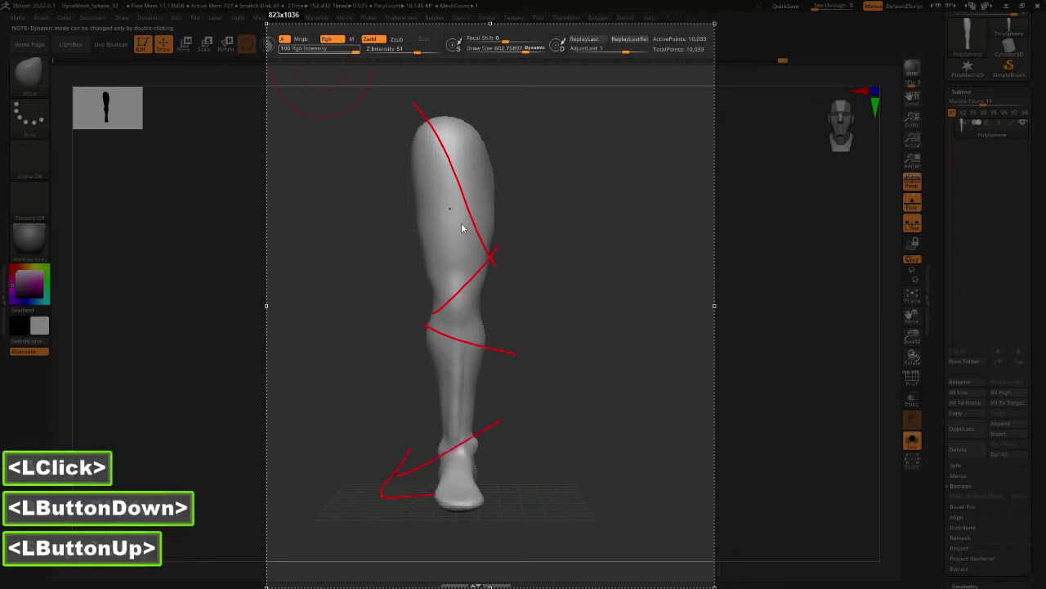
drag(481, 170, 489, 238)
drag(451, 211, 488, 240)
drag(460, 274, 441, 311)
drag(490, 300, 441, 312)
mouse_move(495, 333)
mouse_down()
mouse_move(528, 364)
mouse_move(485, 366)
mouse_up()
key(Escape)
key(Escape)
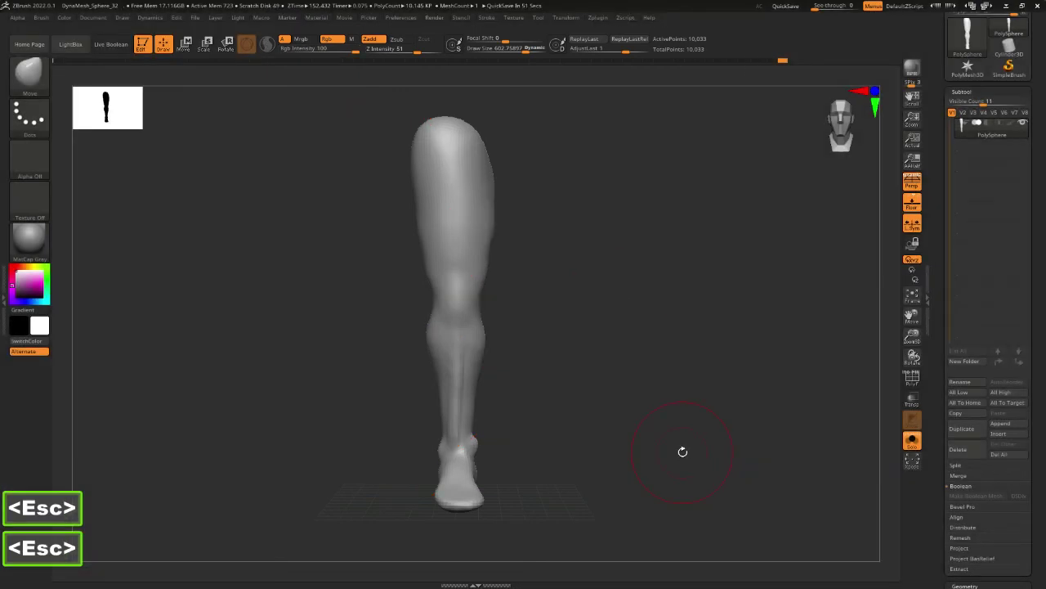
Smooth the front and inner surface of the middle thigh.
shift+click(479, 233)
mouse_move(479, 233)
shift+mouse_down()
mouse_move(479, 221)
mouse_move(458, 229)
shift+mouse_up()
mouse_move(441, 232)
shift+mouse_down()
mouse_move(429, 234)
mouse_move(426, 202)
shift+mouse_up()
shift+click(483, 234)
Set the Move brush to a draw size of about 535 and reshape the top and back of the thigh in side view.
shift+drag(523, 237, 510, 222)
key(space)
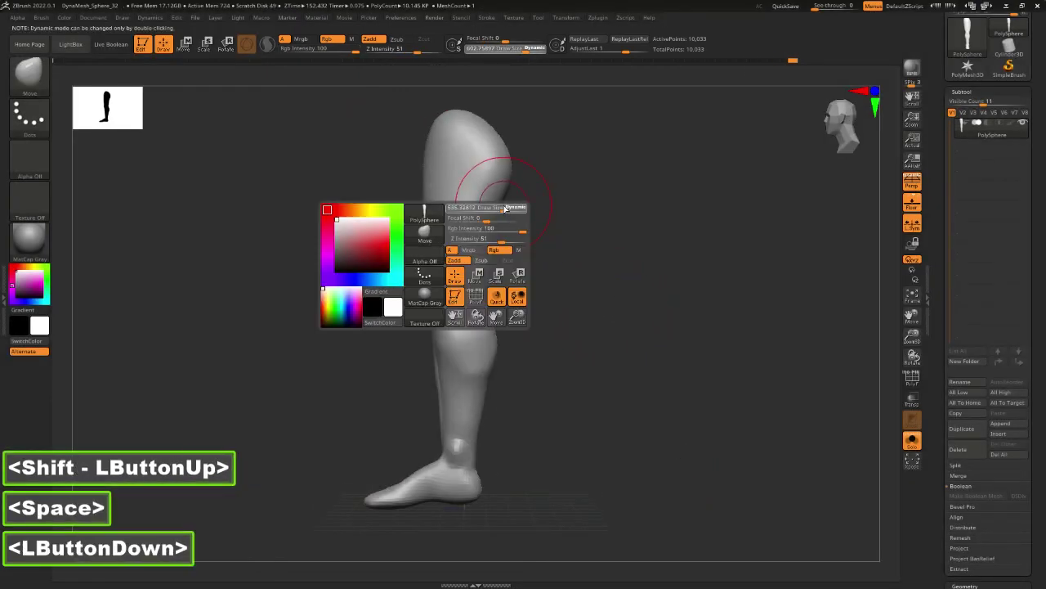
drag(490, 182, 500, 121)
drag(490, 124, 477, 111)
alt+drag(544, 164, 573, 191)
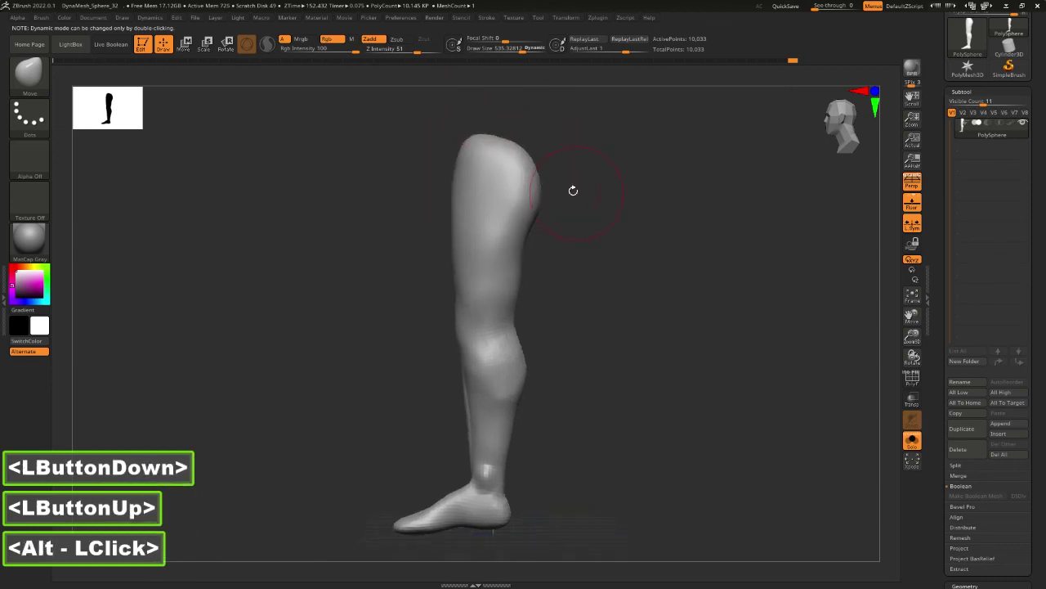
Flatten the upper inner thigh into a slanted plane with the TrimDynamic brush.
key(4)
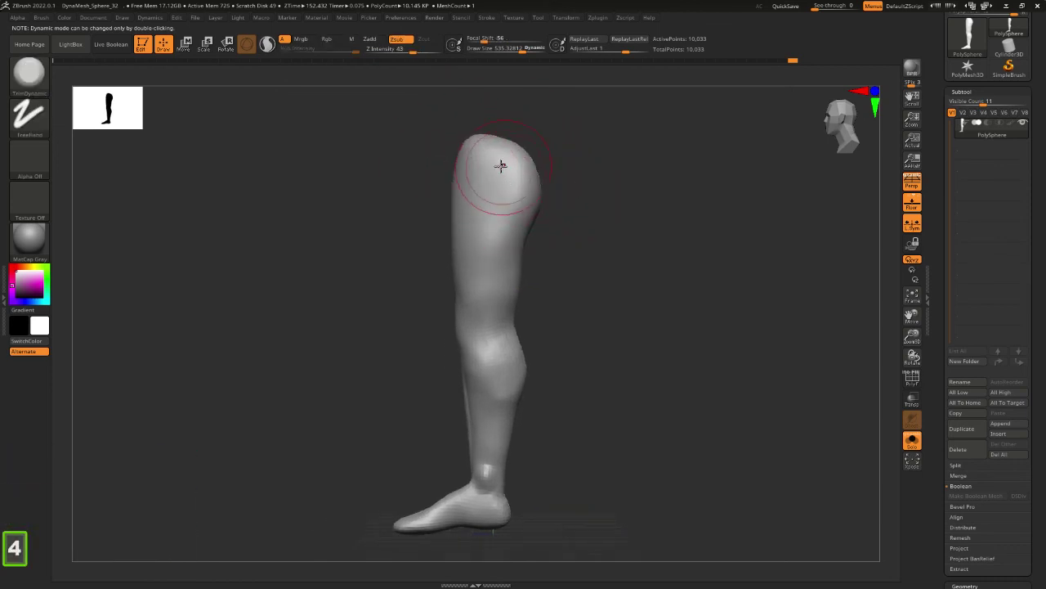
mouse_move(500, 169)
mouse_down()
mouse_move(522, 181)
mouse_move(482, 158)
mouse_move(507, 178)
mouse_move(586, 172)
mouse_up()
key(space)
click(504, 165)
double_click(520, 181)
key(alt)
Refine the inner thigh contour below the flattened plane in front view with the Move brush at a draw size of about 535.
click(490, 229)
click(491, 228)
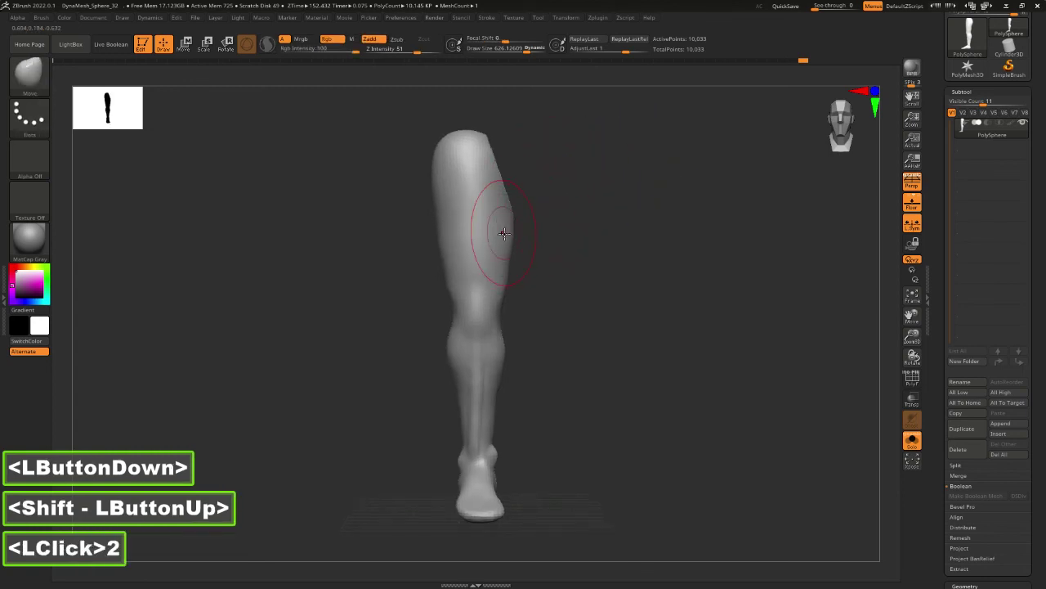
key(space)
click(518, 233)
drag(518, 233, 510, 215)
click(511, 211)
double_click(519, 205)
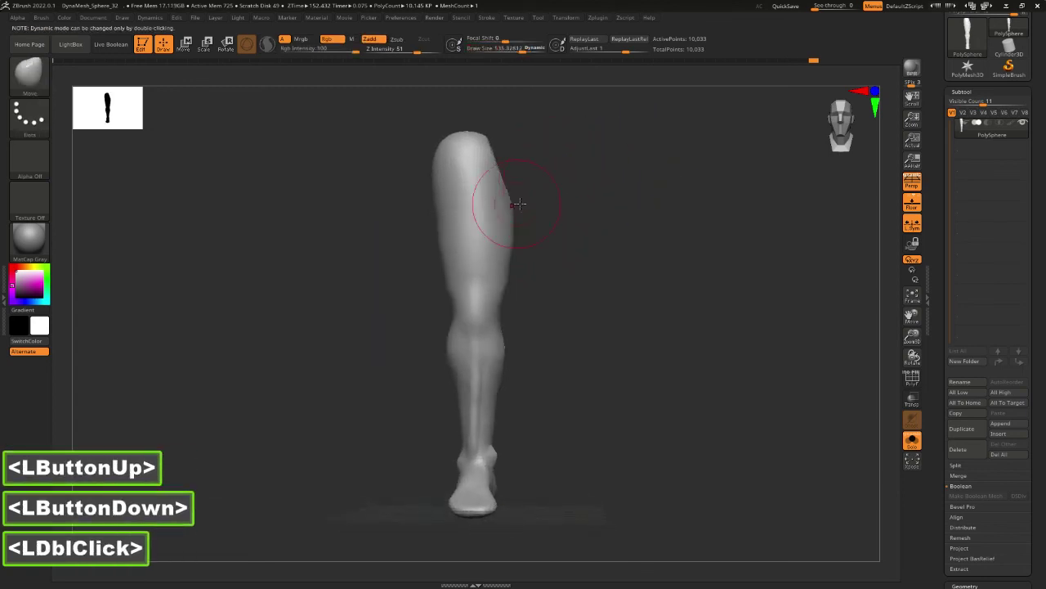
shift+click(580, 234)
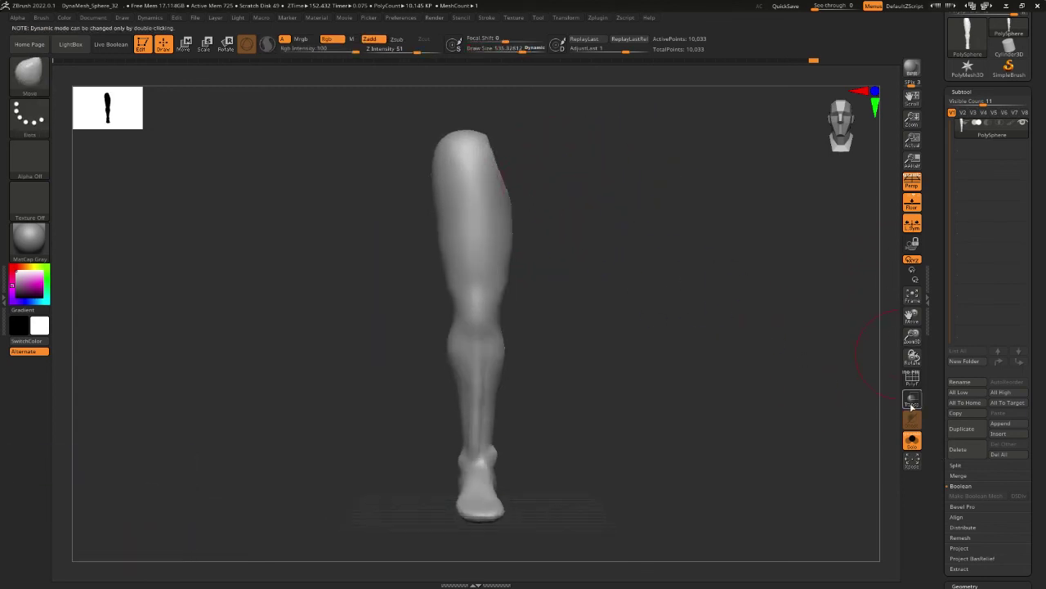
click(912, 159)
alt+drag(766, 213, 711, 256)
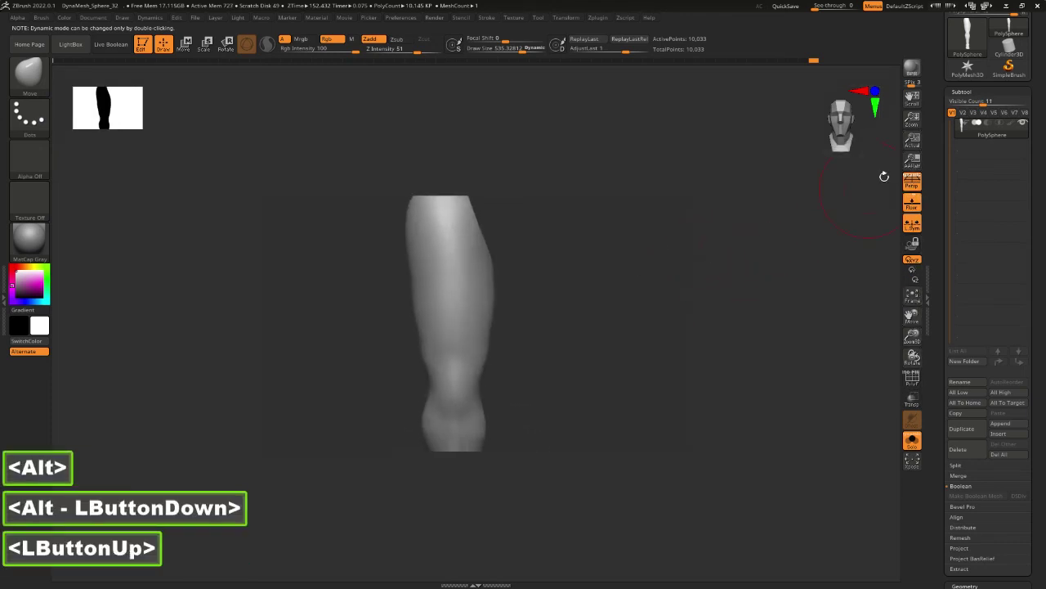
drag(912, 118, 922, 154)
alt+drag(787, 237, 703, 238)
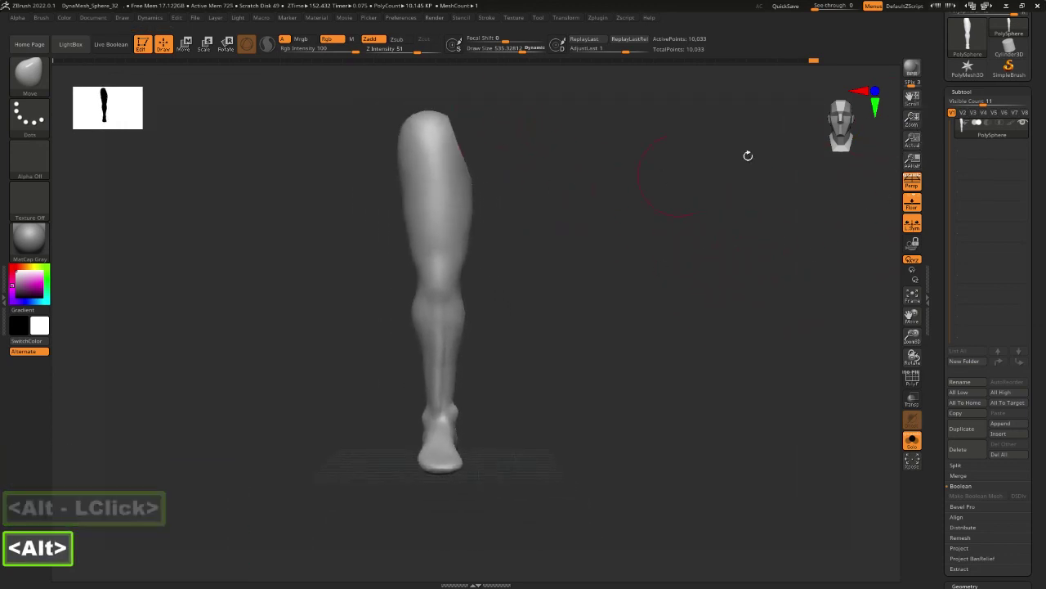
alt+drag(847, 131, 891, 137)
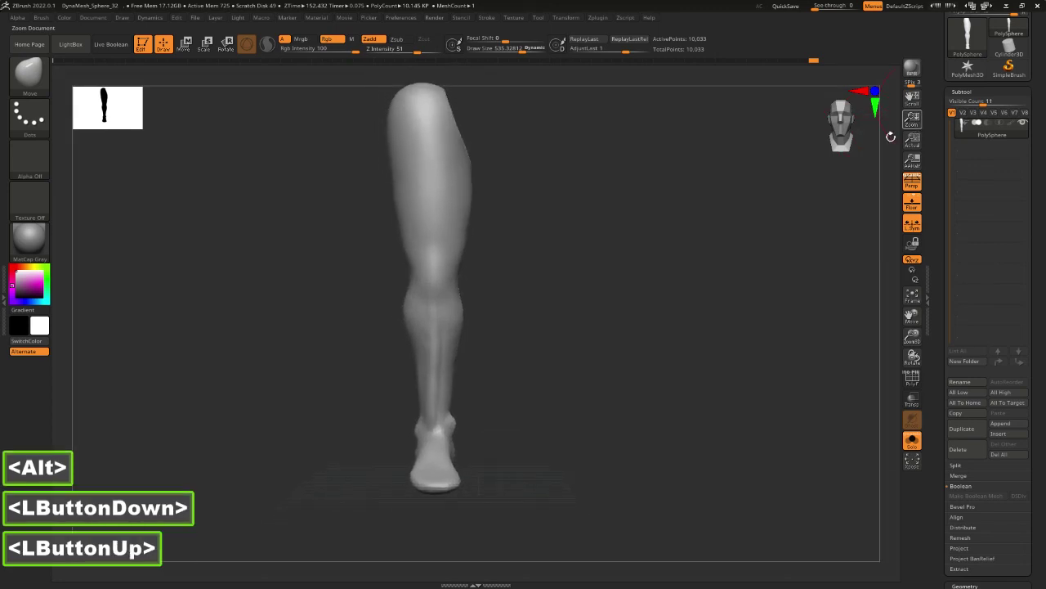
alt+drag(691, 243, 701, 283)
Rebuild the leg mesh with DynaMesh at a resolution of 64.
drag(937, 497, 939, 296)
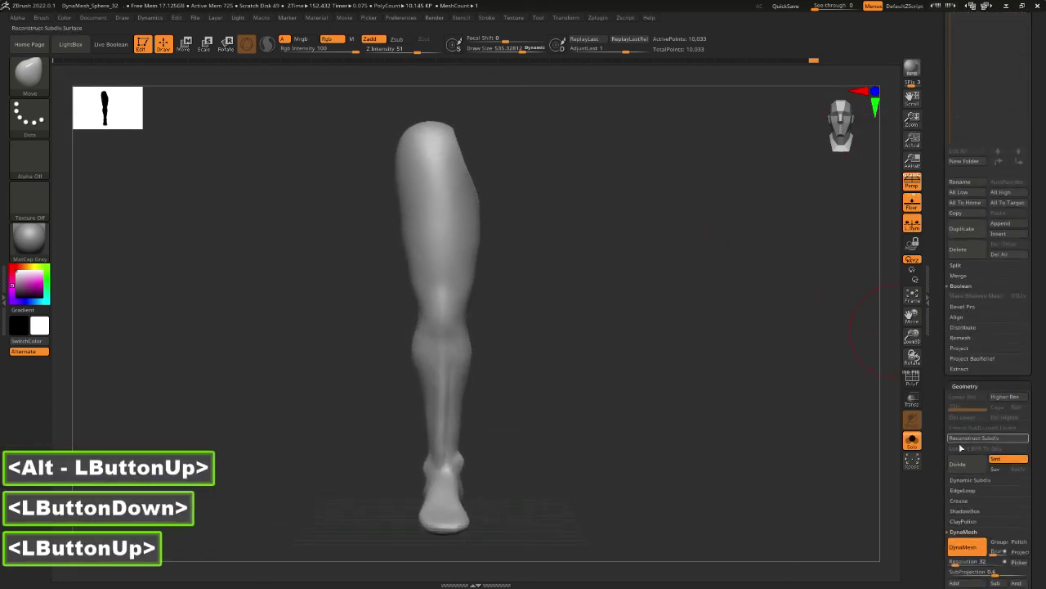
scroll(961, 448, down, 3)
click(968, 439)
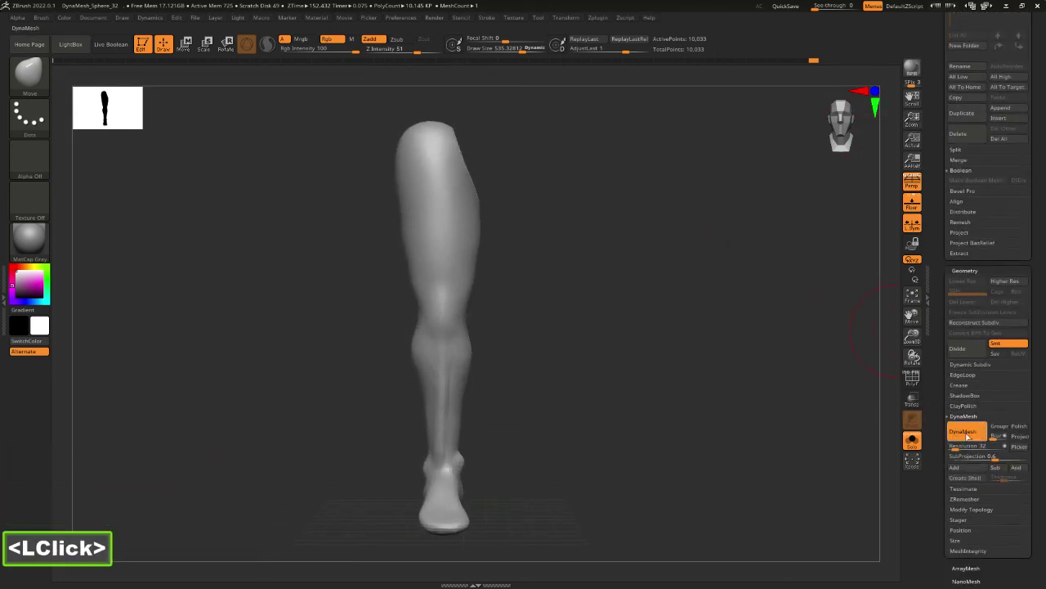
drag(665, 357, 585, 347)
drag(619, 327, 564, 305)
drag(628, 310, 531, 310)
click(970, 445)
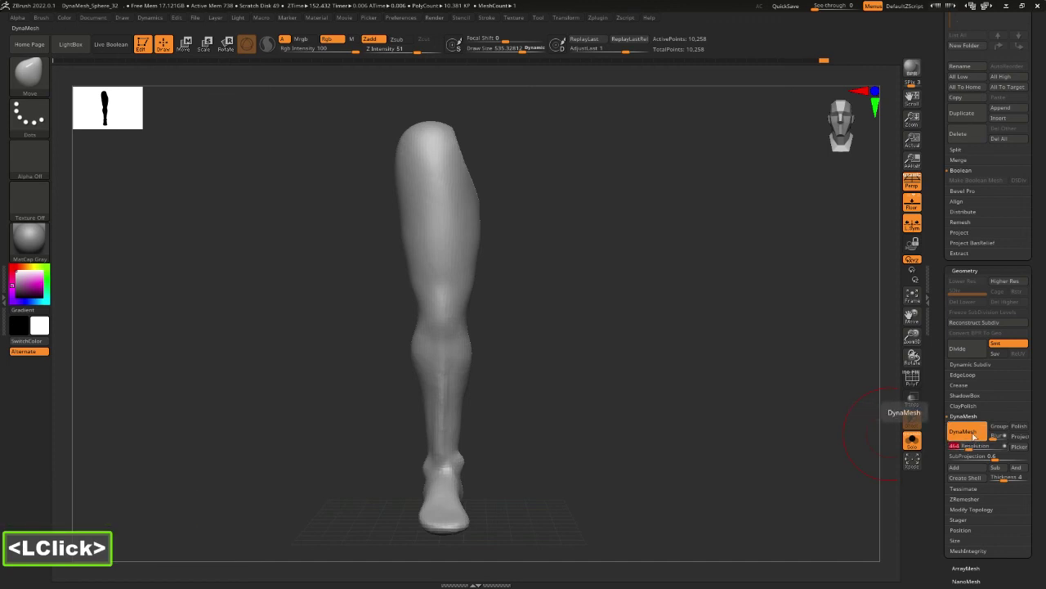
text(64)
key(Return)
shift+click(439, 212)
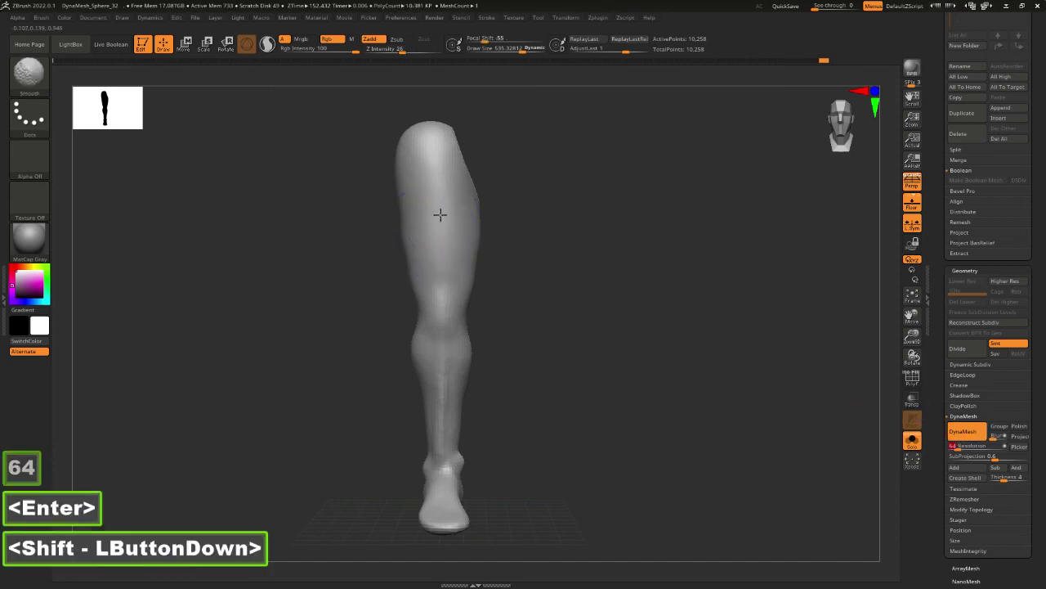
double_click(968, 431)
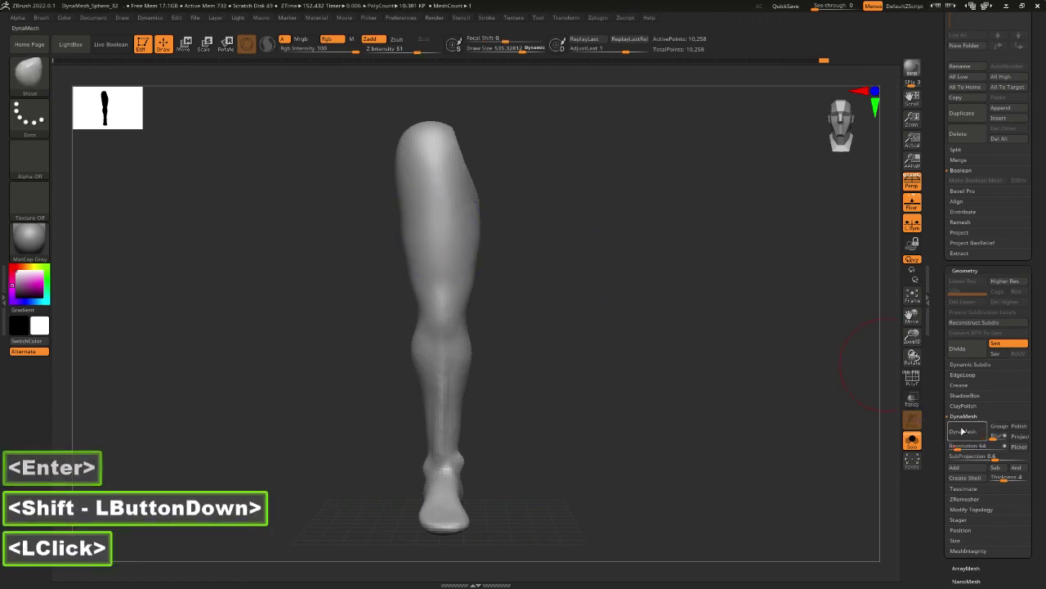
Build up diagonal muscle bands across the front thigh with the ClayBuildup brush at a draw size of about 384.
key(space)
click(463, 243)
key(3)
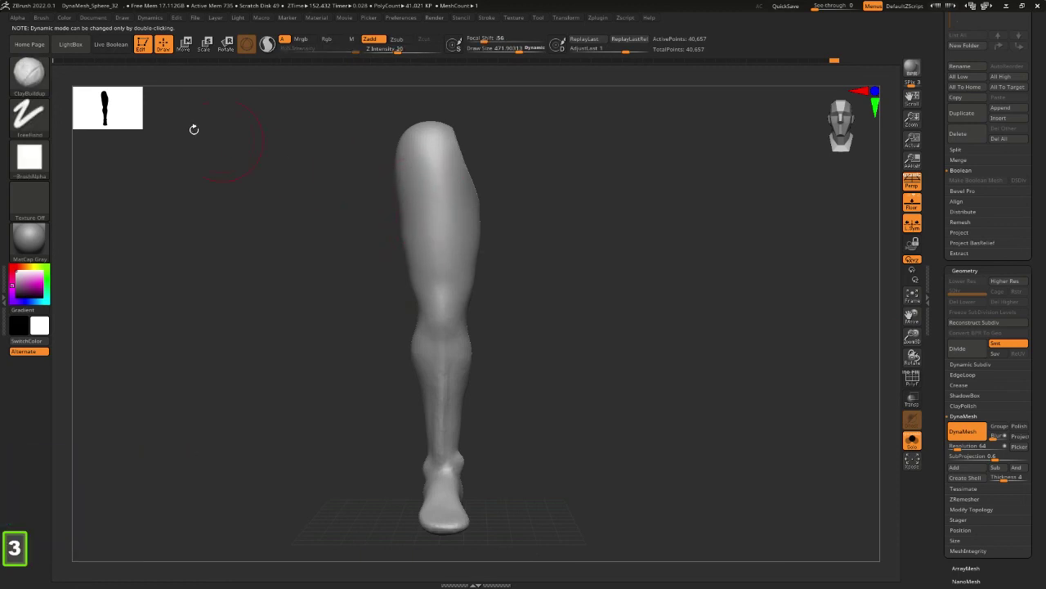
key(space)
drag(409, 206, 409, 215)
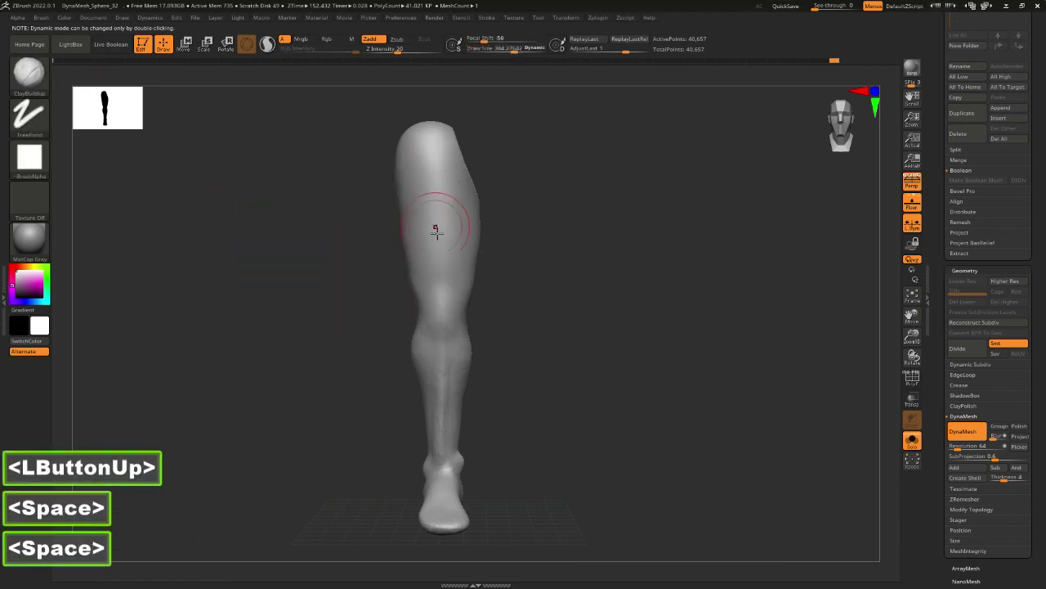
mouse_move(426, 168)
mouse_down()
mouse_move(429, 245)
mouse_move(475, 304)
mouse_up()
drag(462, 197, 434, 304)
Reduce the ClayBuildup brush to a draw size of about 258 and add volume to the kneecap and upper shin.
key(space)
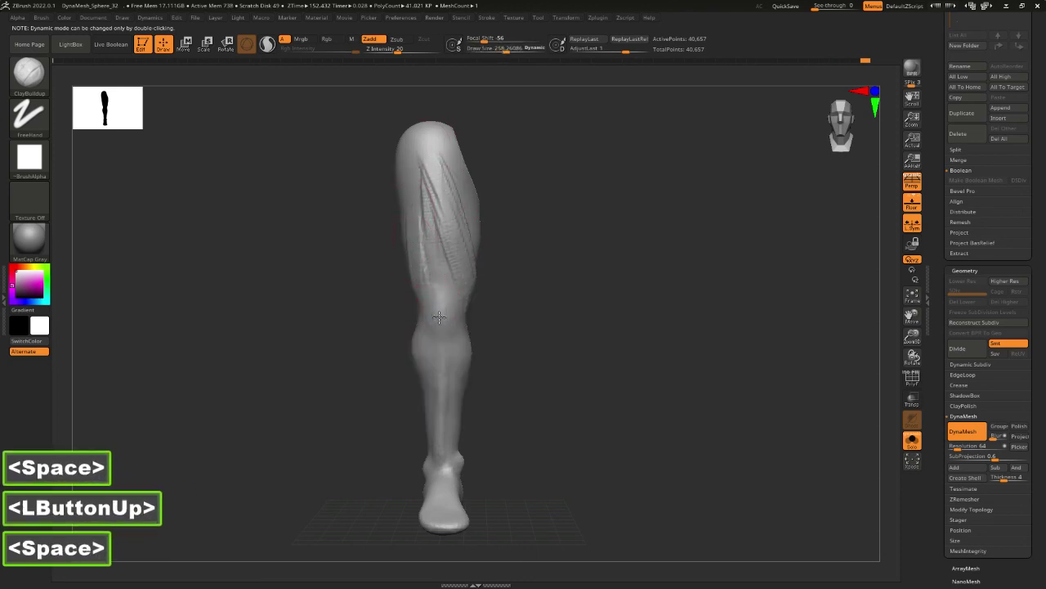
click(434, 317)
double_click(434, 321)
mouse_move(435, 320)
mouse_down()
mouse_move(444, 307)
mouse_move(439, 352)
mouse_move(493, 355)
mouse_up()
click(446, 378)
click(455, 394)
Build up the calf muscle from the inner side and the back with the ClayBuildup brush.
click(477, 344)
drag(494, 355, 479, 355)
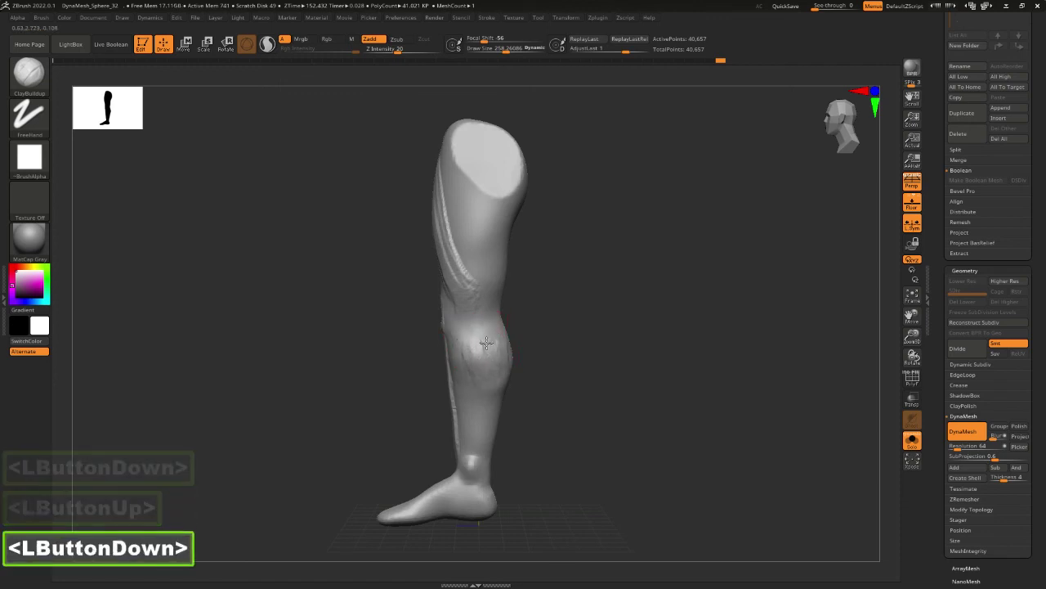
mouse_move(582, 354)
mouse_down()
mouse_move(523, 349)
mouse_move(525, 370)
mouse_move(523, 339)
mouse_move(520, 360)
mouse_move(482, 382)
mouse_move(492, 416)
mouse_up()
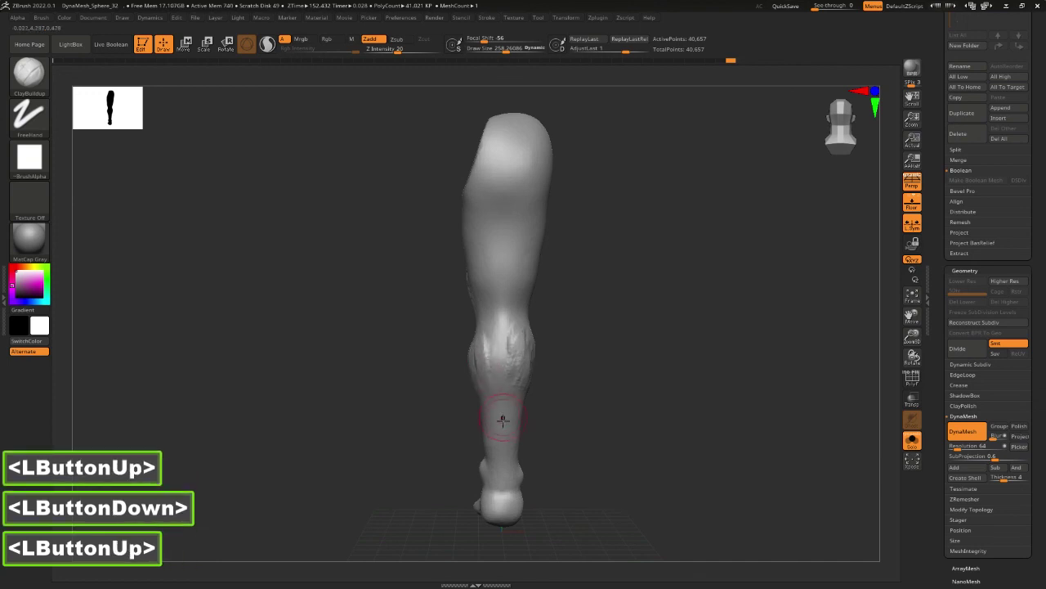
Shape the Achilles tendon area with ClayBuildup at a draw size of about 208 and smooth the lower leg and calf.
key(space)
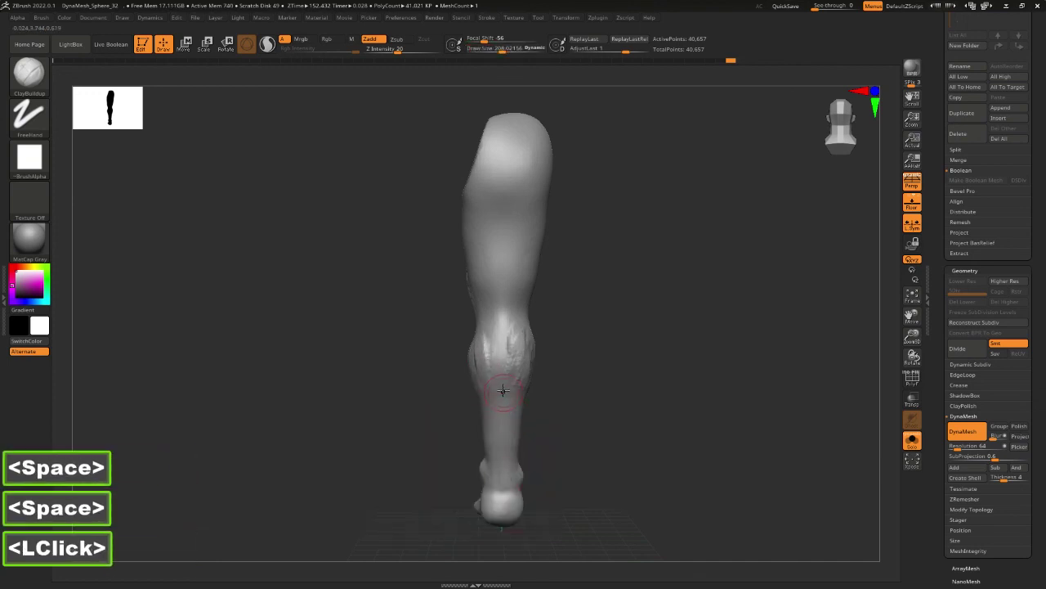
mouse_move(503, 408)
mouse_down()
mouse_move(499, 419)
mouse_move(568, 403)
mouse_up()
click(531, 408)
alt+click(506, 408)
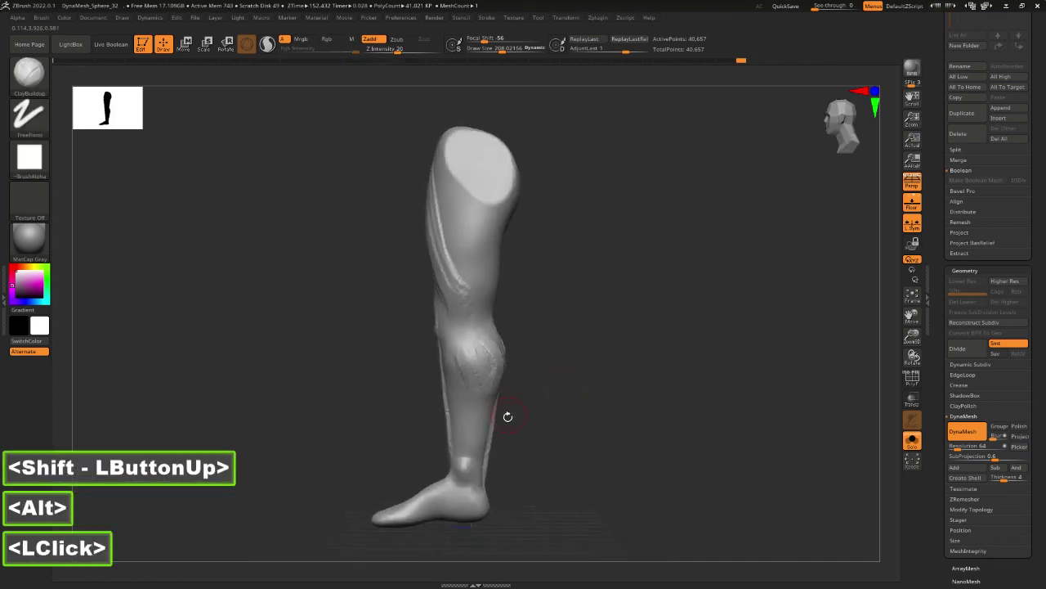
shift+drag(488, 466, 488, 469)
mouse_move(467, 431)
shift+mouse_down()
mouse_move(474, 408)
mouse_move(455, 425)
mouse_move(444, 359)
shift+mouse_up()
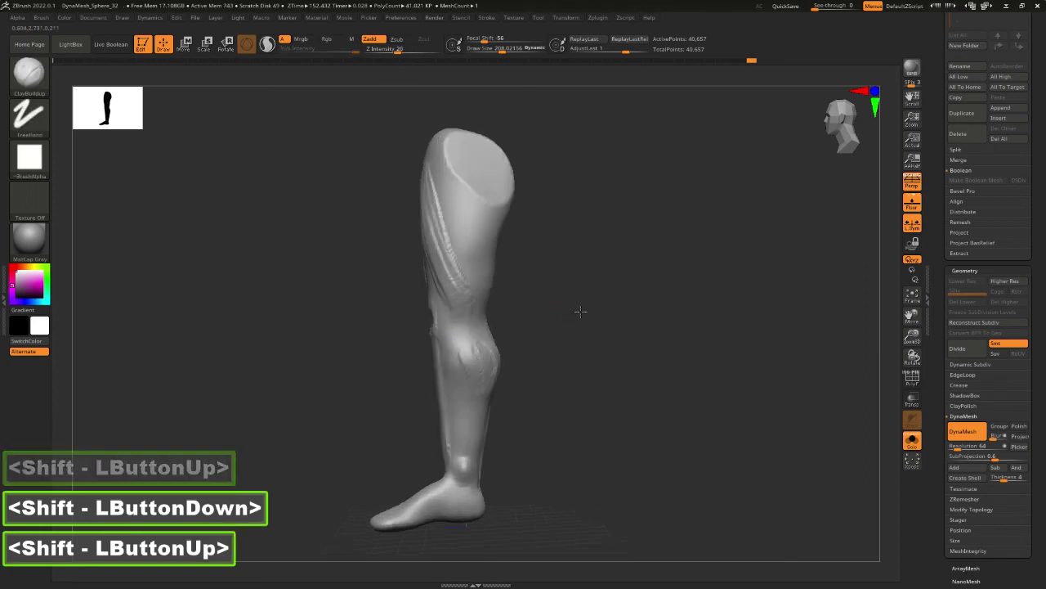
Define the kneecap's edges in front view by carving and adding clay with the ClayBuildup brush.
shift+drag(579, 308, 580, 304)
alt+click(462, 323)
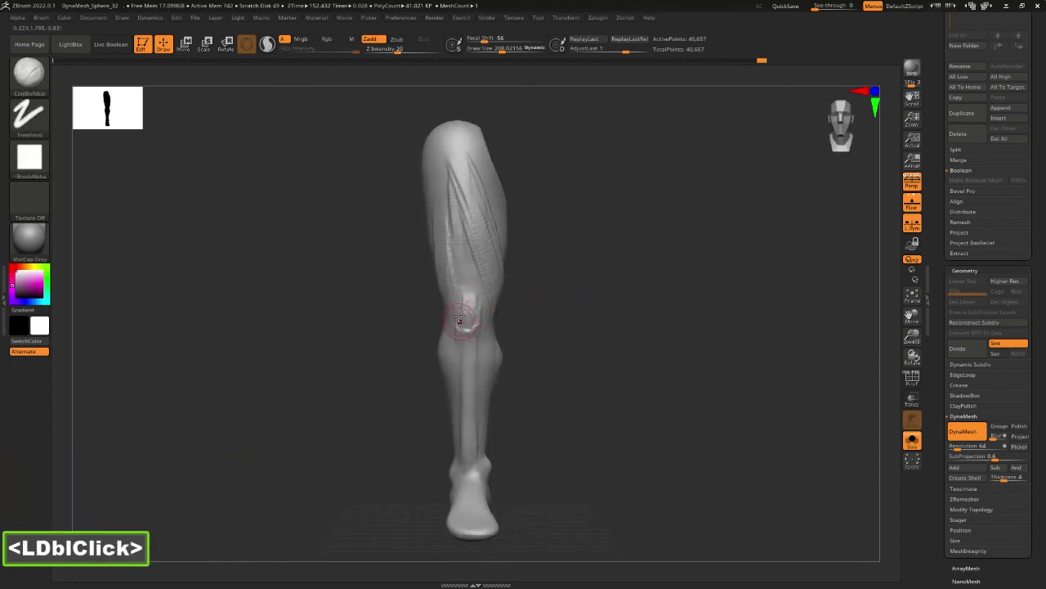
click(475, 313)
Carve the gluteal fold across the back of the upper thigh with the SK_crease brush at a draw size of about 366.
shift+drag(577, 327, 490, 344)
alt+drag(595, 295, 577, 287)
mouse_move(581, 286)
alt+mouse_down()
mouse_move(578, 311)
mouse_move(540, 296)
alt+mouse_up()
alt+click(540, 270)
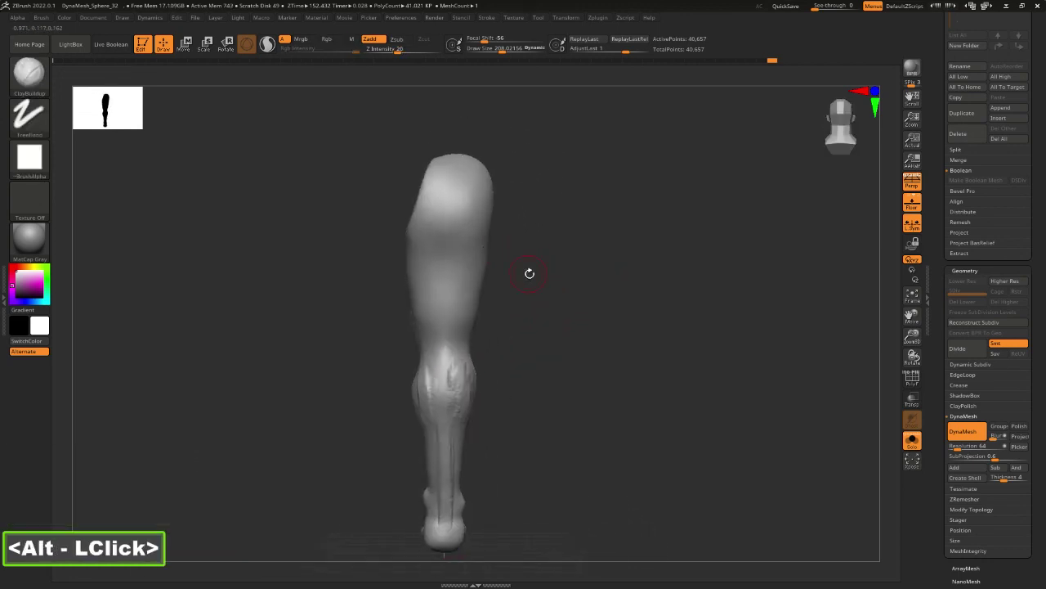
key(1)
key(space)
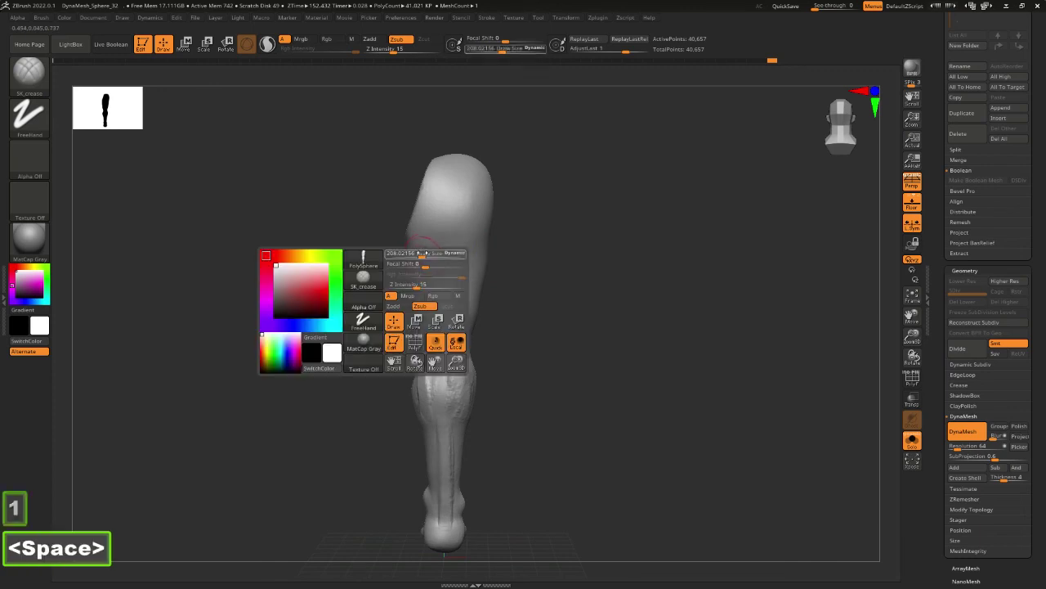
mouse_move(420, 241)
mouse_down()
mouse_move(495, 254)
mouse_move(444, 252)
mouse_move(466, 235)
mouse_move(525, 231)
mouse_move(495, 245)
mouse_up()
key(ctrl+z)
click(458, 244)
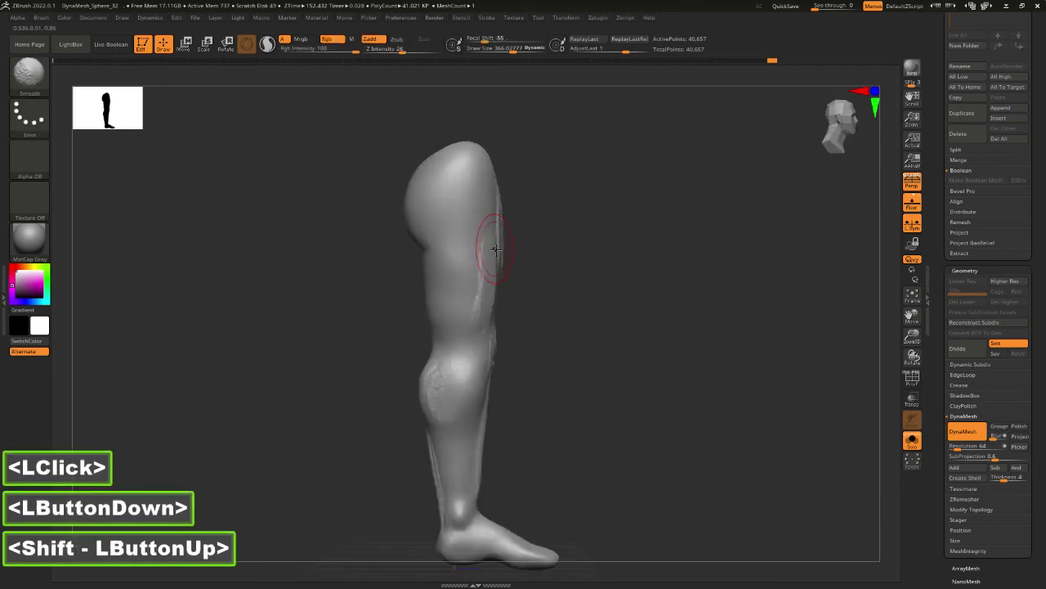
click(531, 242)
alt+double_click(526, 259)
shift+drag(572, 328, 603, 329)
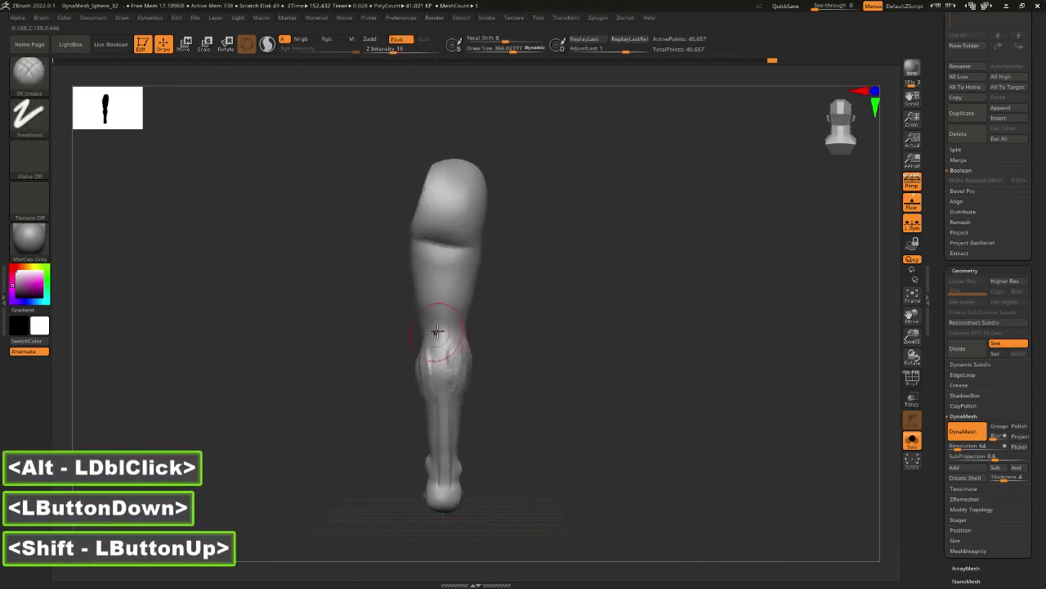
Carve the hollow behind the knee with the SK_crease brush at a draw size of about 452.
key(space)
drag(440, 337, 433, 337)
mouse_move(437, 332)
mouse_down()
mouse_move(433, 320)
mouse_move(449, 353)
mouse_move(458, 315)
mouse_move(481, 327)
mouse_move(462, 345)
mouse_move(456, 337)
mouse_up()
key(space)
click(455, 341)
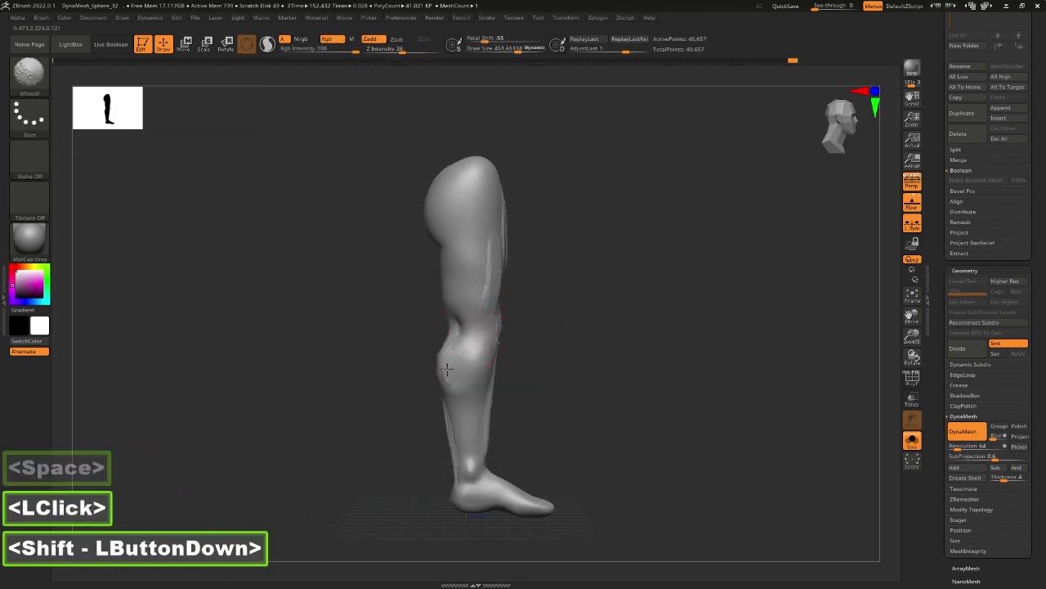
Smooth the calf and adjust the lower leg's side contour with the Move brush at a draw size of about 357.
shift+drag(453, 454, 455, 453)
alt+drag(535, 389, 489, 356)
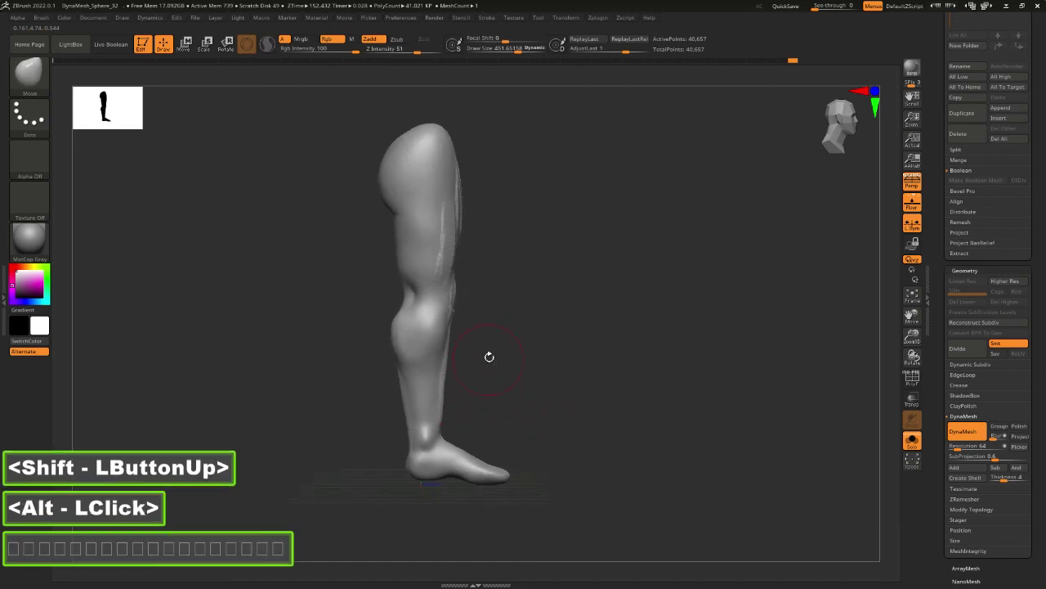
key(space)
drag(456, 392, 450, 393)
Flatten the shin with the TrimDynamic brush at a draw size of about 281 and smooth its edges.
drag(535, 365, 487, 363)
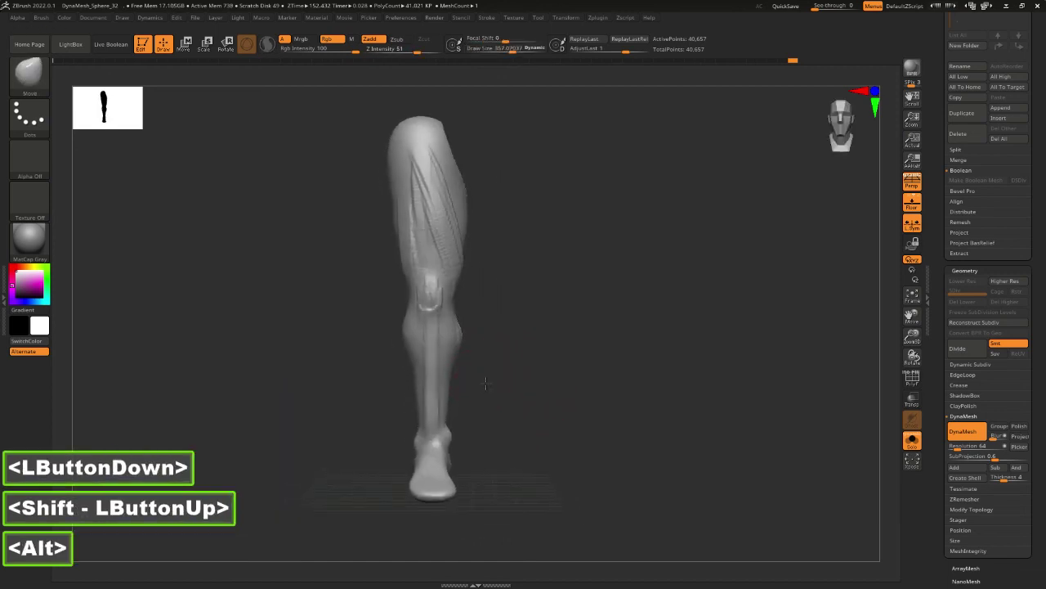
alt+drag(535, 321, 554, 363)
alt+click(553, 361)
key(4)
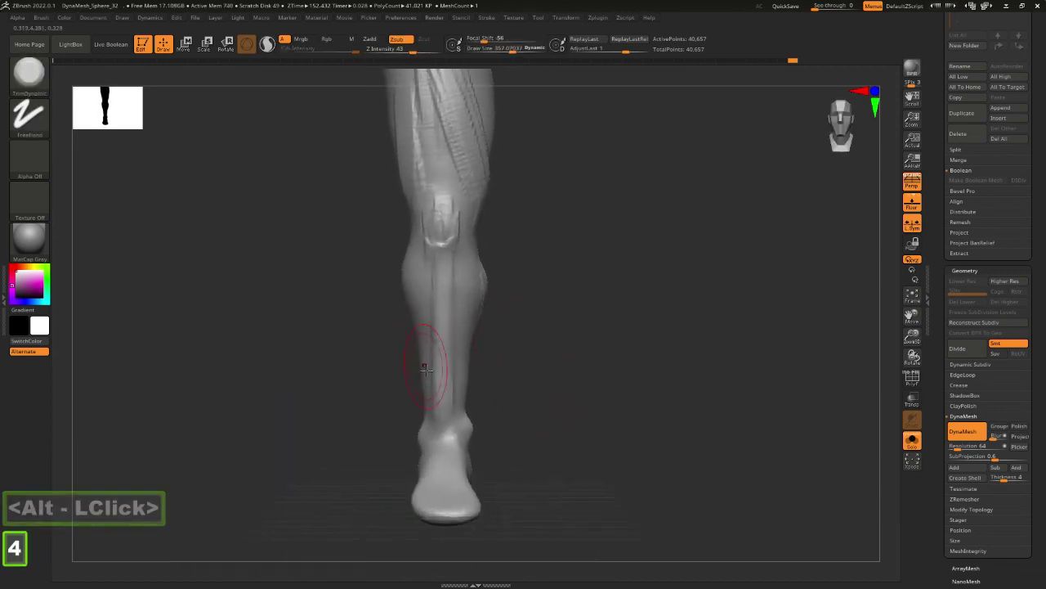
key(space)
drag(432, 327, 451, 377)
drag(533, 384, 484, 385)
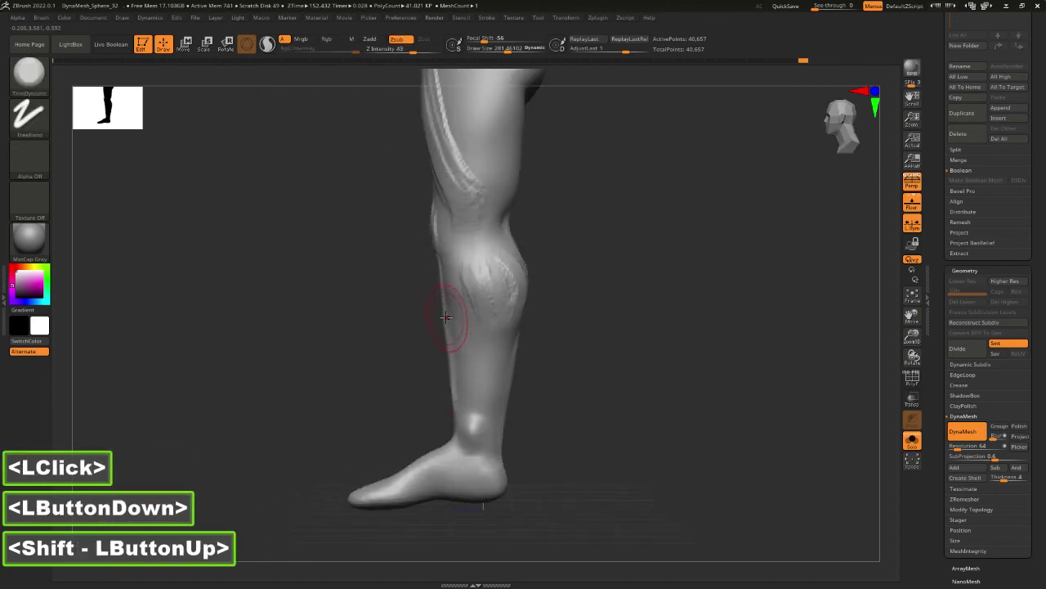
shift+drag(422, 373, 452, 312)
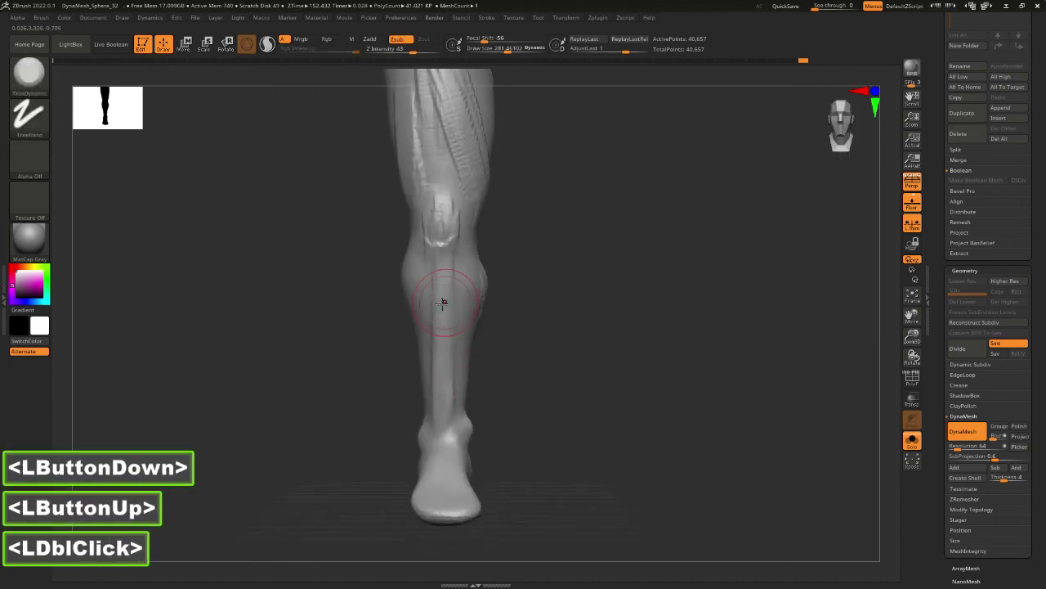
shift+drag(434, 385, 445, 365)
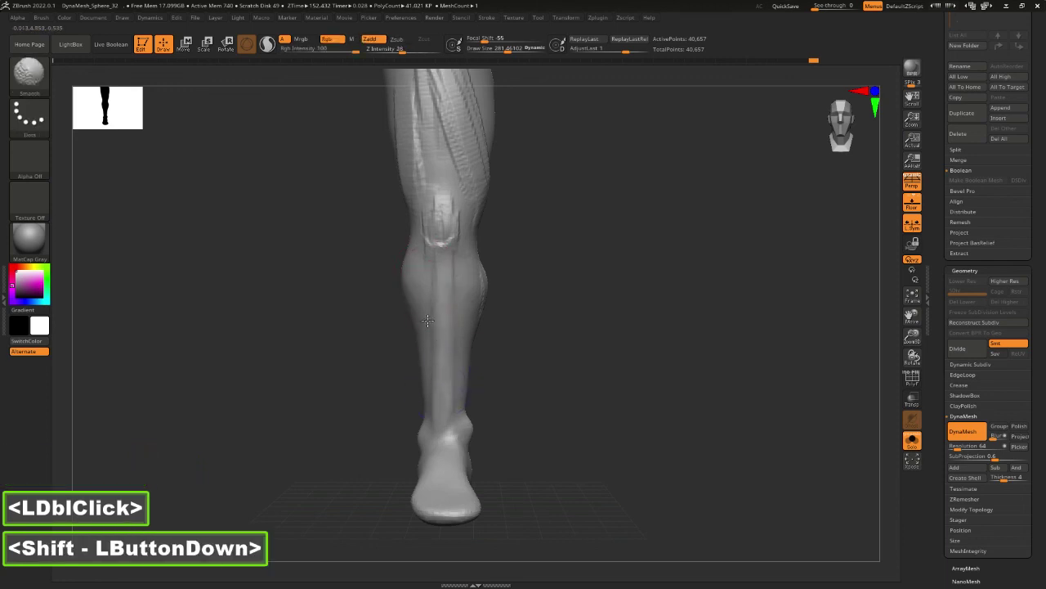
shift+drag(428, 320, 430, 316)
Trim the kneecap's surface and lower edge with the TrimDynamic brush at a draw size of about 251.
alt+drag(532, 297, 526, 299)
alt+click(525, 299)
key(space)
drag(455, 258, 445, 252)
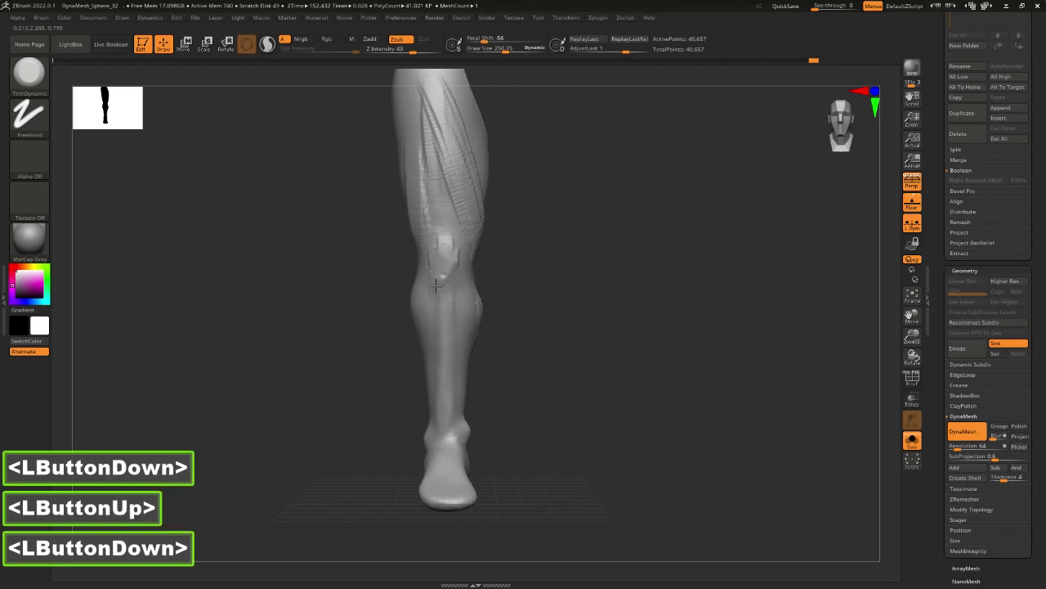
Adjust the calf's front-view contour with the Move brush at a draw size of about 412 and undo the last adjustment.
mouse_move(537, 285)
alt+mouse_down()
mouse_move(529, 310)
mouse_move(493, 317)
alt+mouse_up()
key(2)
key(space)
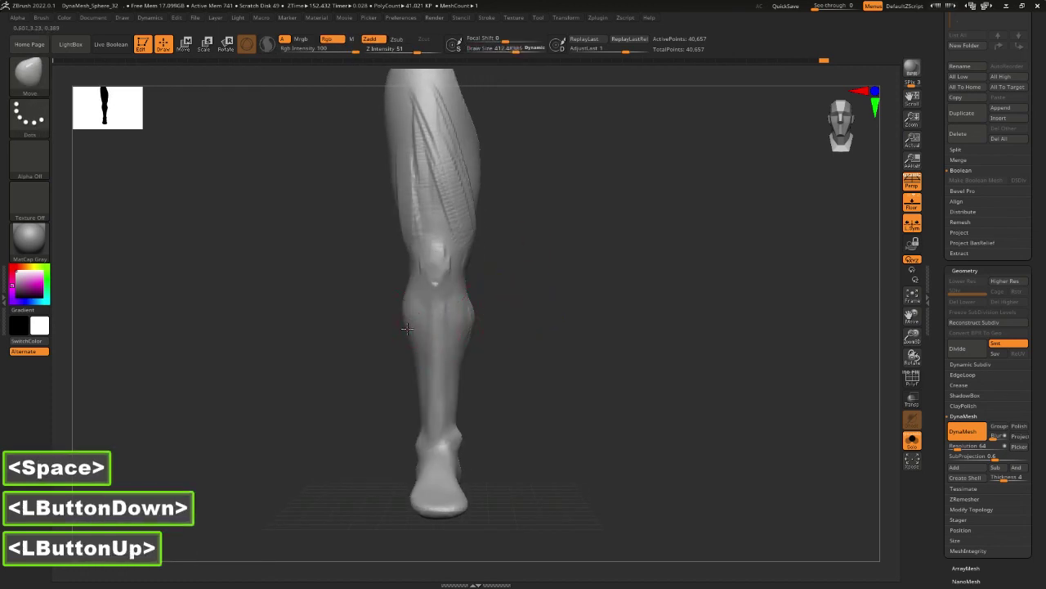
mouse_move(403, 318)
mouse_down()
mouse_move(407, 282)
mouse_move(419, 274)
mouse_up()
mouse_move(474, 311)
mouse_down()
mouse_move(419, 315)
mouse_move(452, 308)
mouse_up()
key(ctrl+z)
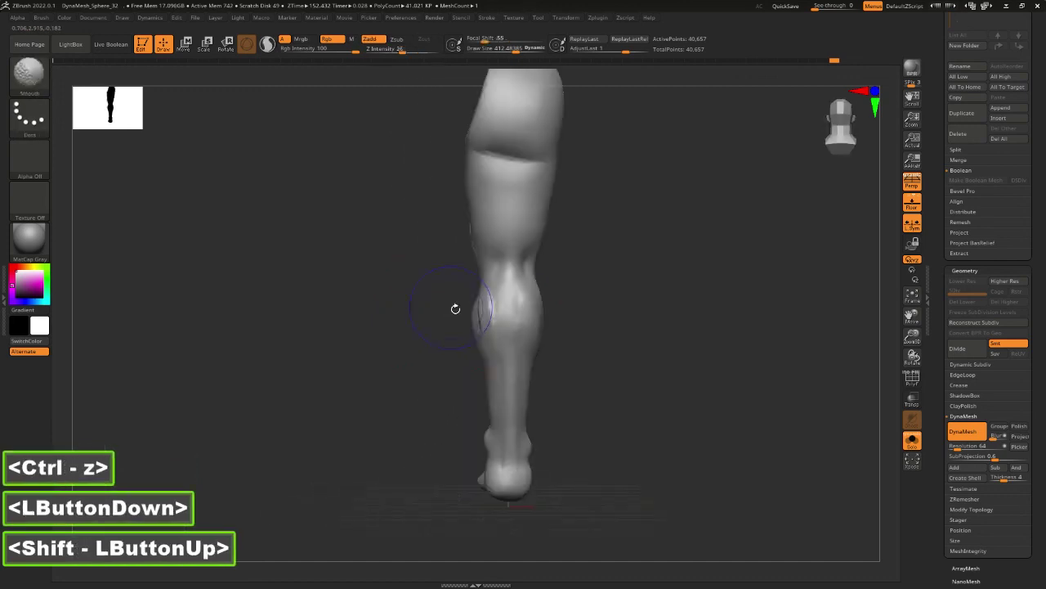
Smooth the rough side of the calf in back view.
click(474, 312)
key(space)
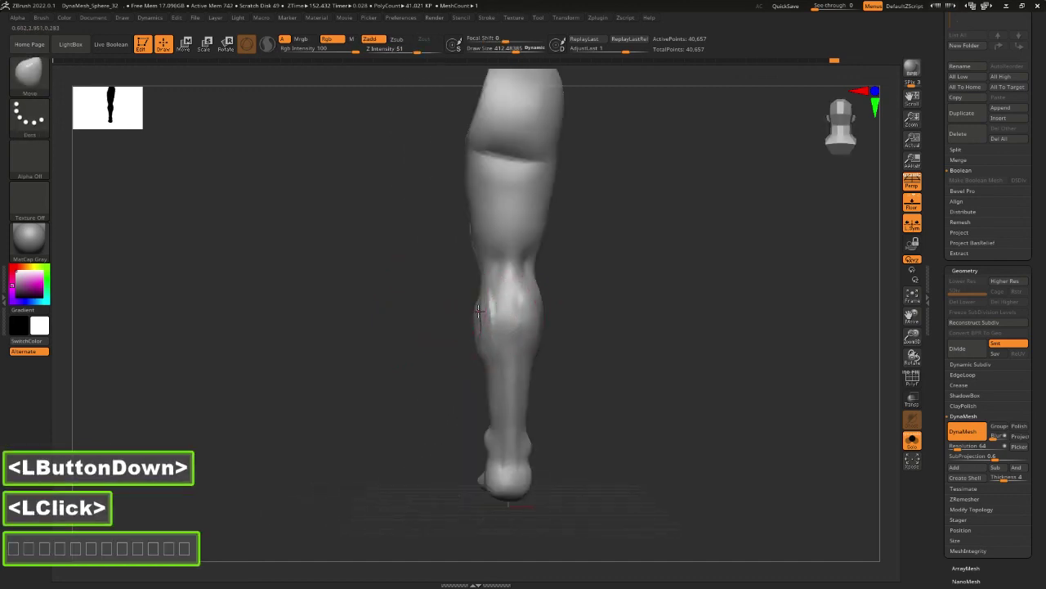
shift+drag(480, 322, 493, 359)
alt+click(493, 346)
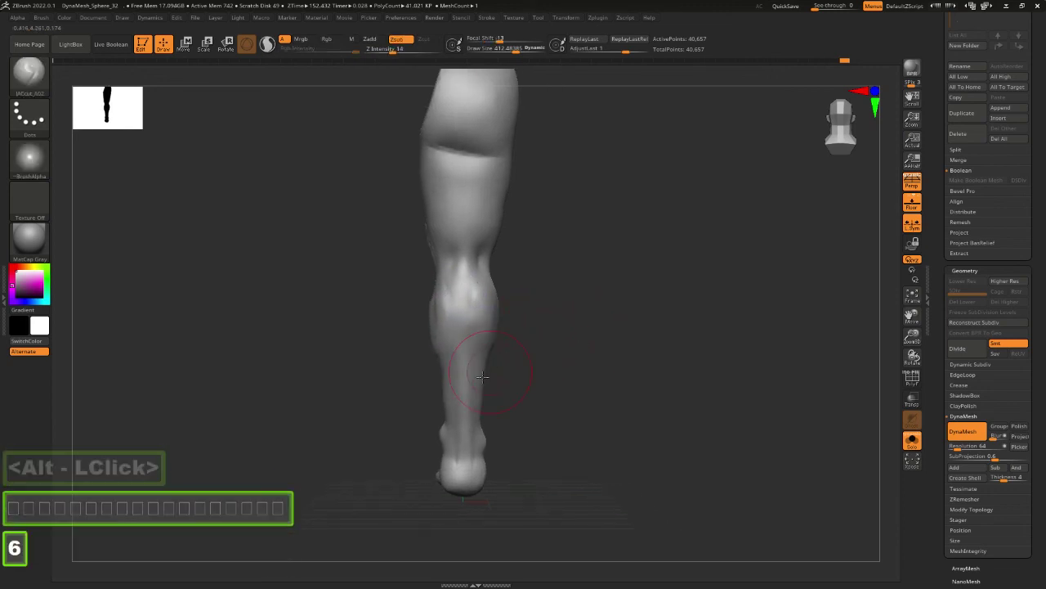
Hollow both sides of the Achilles tendon above the heel with a subtractive brush at a draw size of about 281.
key(space)
click(455, 428)
click(455, 428)
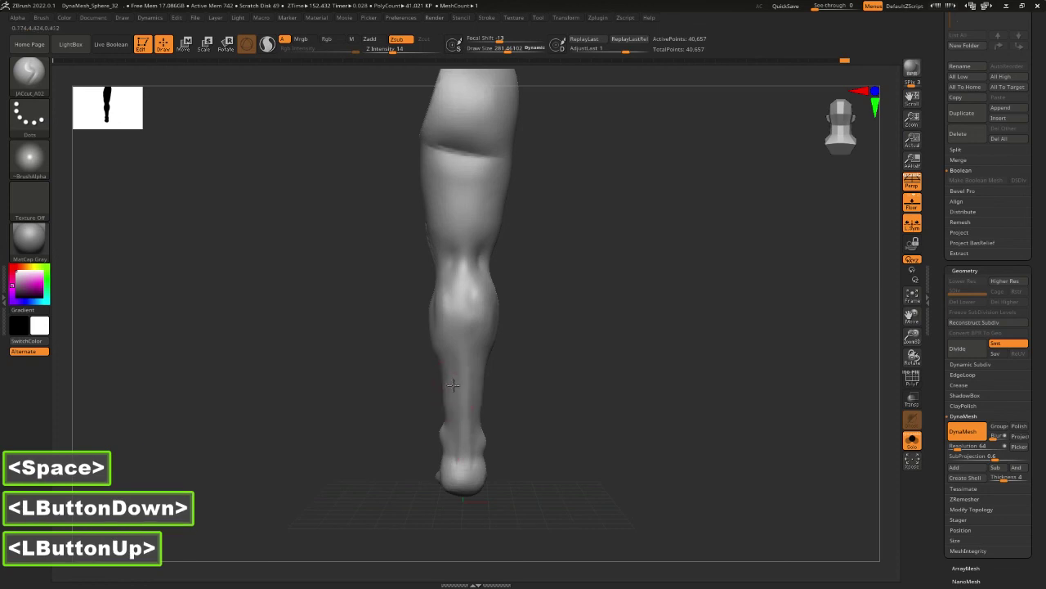
mouse_move(496, 401)
mouse_down()
mouse_move(474, 409)
mouse_move(476, 447)
mouse_up()
Trim the ankle area with the TrimDynamic brush at a draw size of about 163.
drag(556, 384, 509, 383)
alt+drag(563, 404, 521, 331)
alt+drag(521, 331, 525, 392)
key(3)
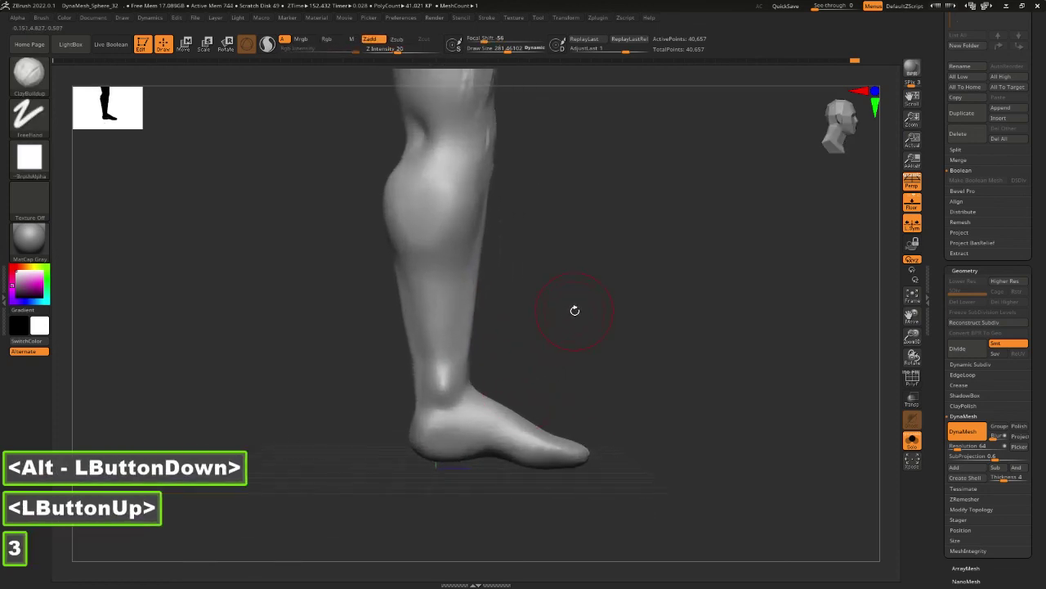
key(4)
key(space)
key(space)
drag(441, 388, 440, 381)
drag(571, 331, 601, 304)
shift+drag(602, 304, 601, 312)
alt+double_click(602, 312)
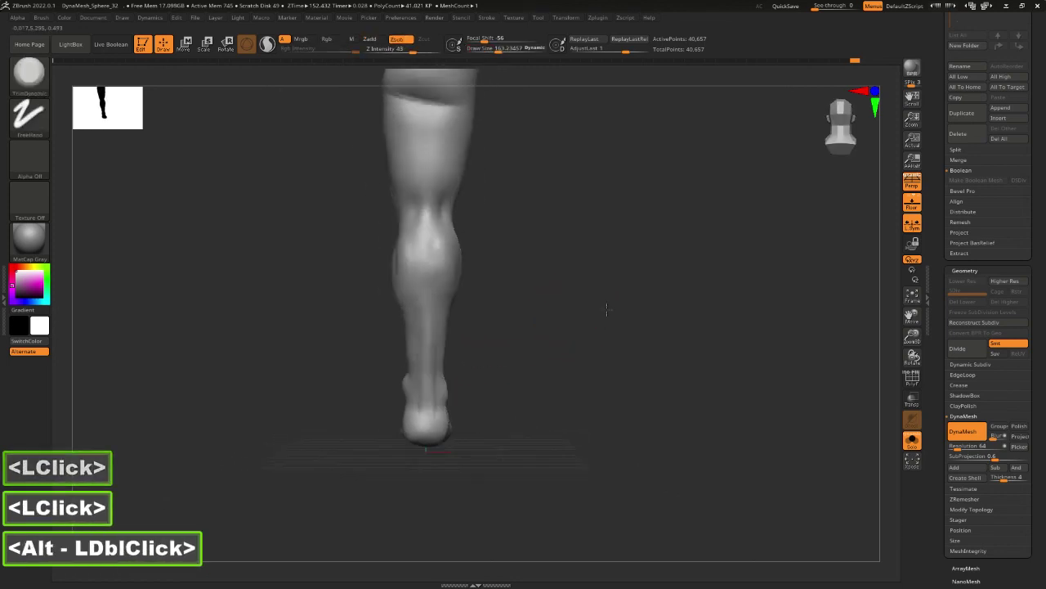
Carve grooves along the Achilles tendon and around the ankle with the DamStandard brush.
shift+click(509, 297)
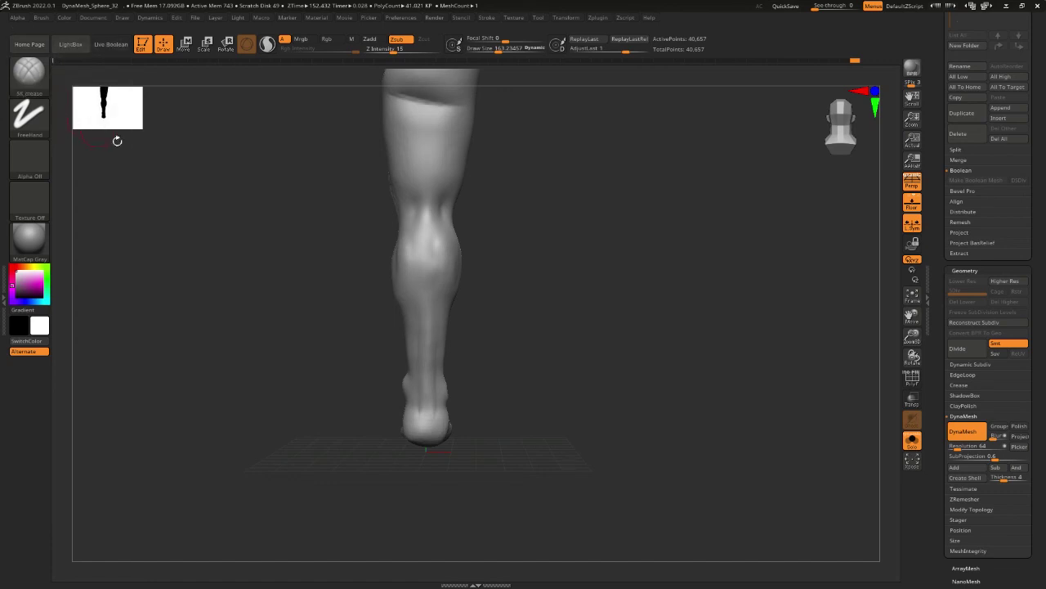
alt+drag(581, 261, 578, 284)
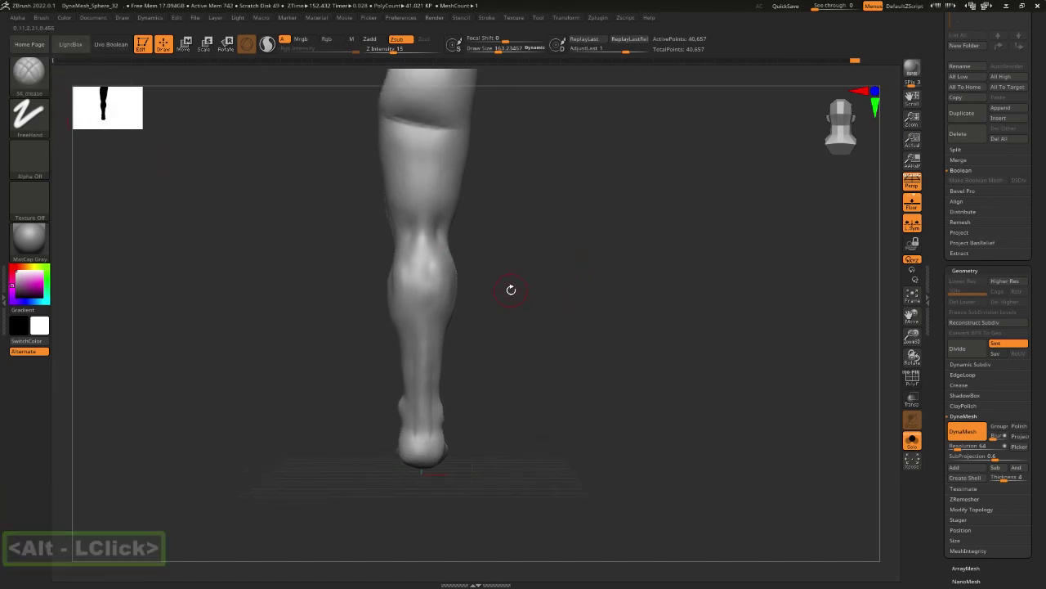
key(5)
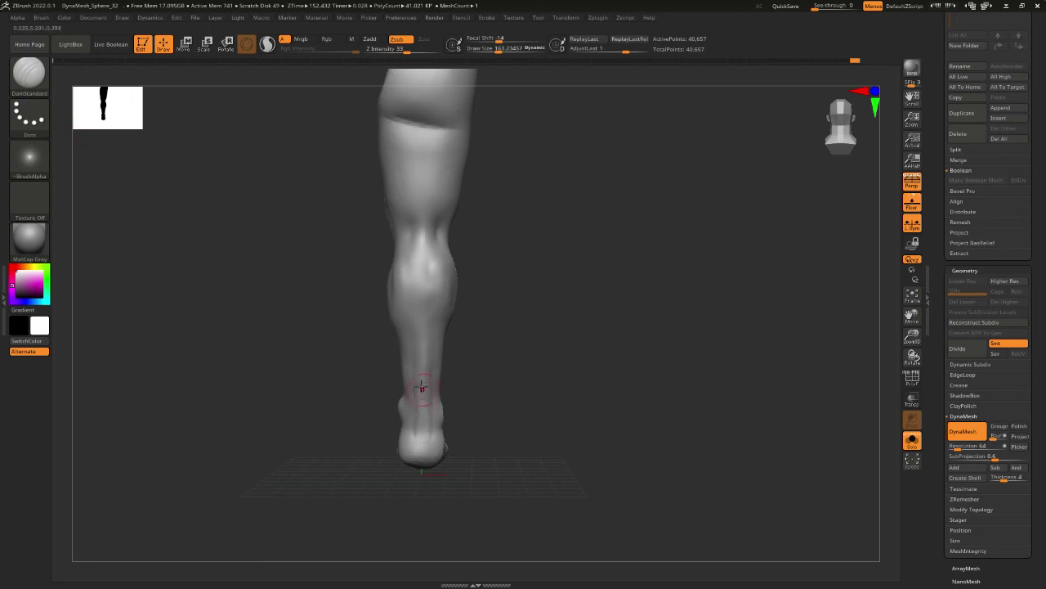
click(409, 437)
double_click(414, 420)
double_click(432, 436)
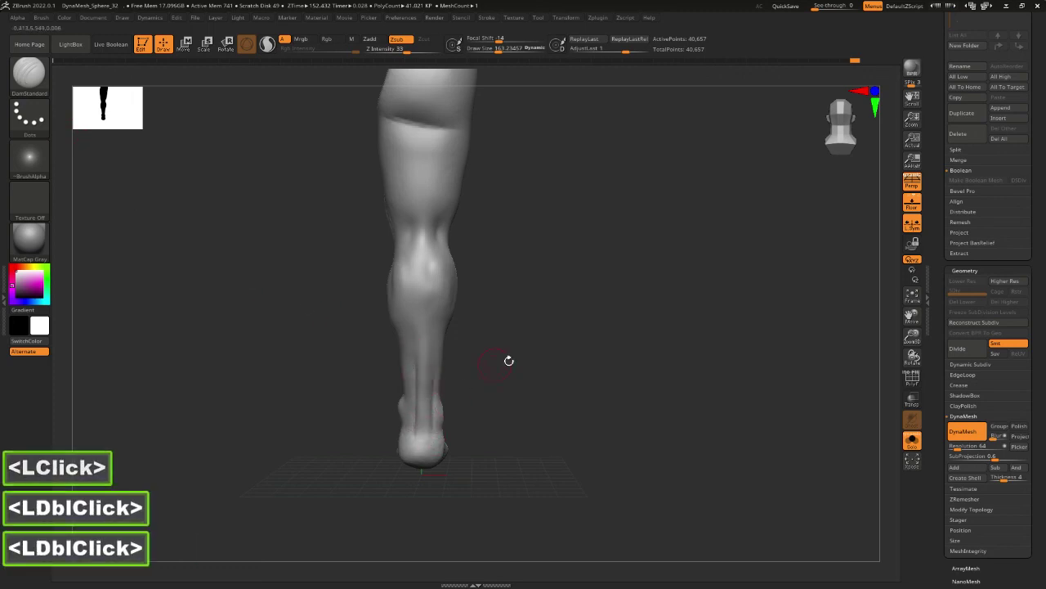
shift+drag(509, 360, 464, 377)
click(460, 414)
mouse_move(459, 422)
mouse_down()
mouse_move(450, 436)
mouse_move(442, 429)
mouse_move(452, 410)
mouse_move(434, 374)
mouse_move(438, 411)
mouse_move(460, 404)
mouse_up()
click(446, 423)
double_click(445, 412)
Carve grooves around the kneecap with the DamStandard brush.
alt+drag(529, 291, 501, 349)
mouse_move(493, 254)
shift+mouse_down()
mouse_move(425, 307)
mouse_move(434, 328)
mouse_move(463, 308)
mouse_move(459, 271)
mouse_move(464, 305)
shift+mouse_up()
alt+drag(502, 234, 510, 300)
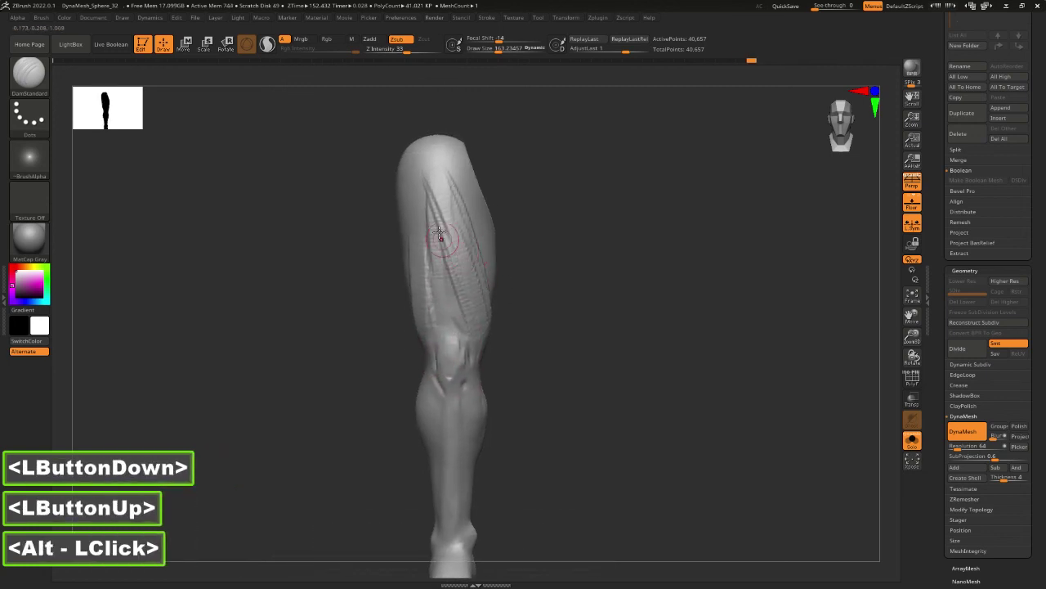
Carve the hamstring lines down the back of the thigh to the knee with DamStandard and soften them.
drag(551, 248, 509, 255)
mouse_move(573, 250)
mouse_down()
mouse_move(502, 296)
mouse_move(477, 296)
mouse_move(458, 377)
mouse_up()
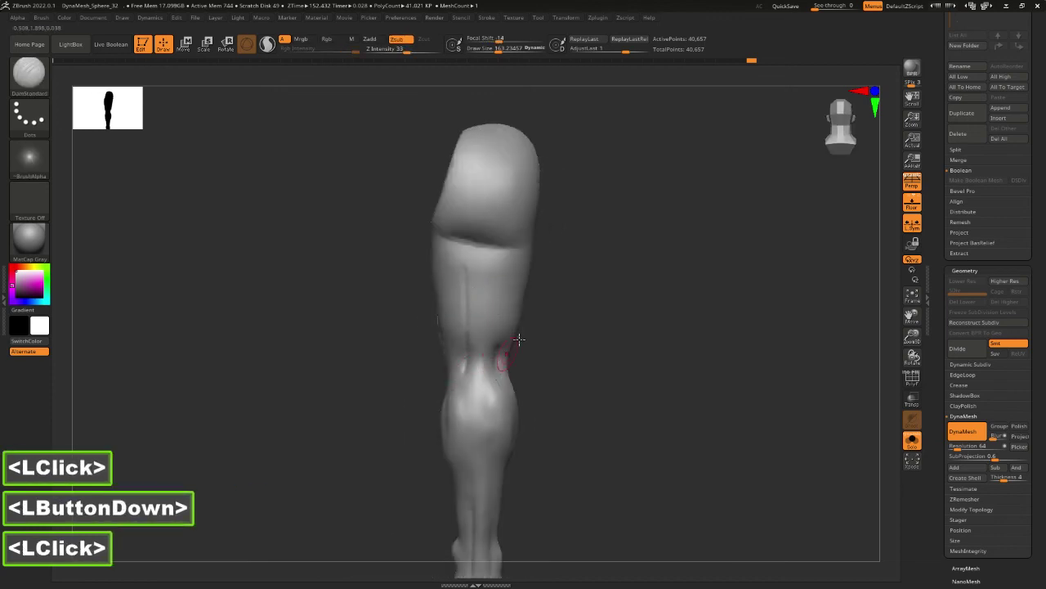
drag(551, 324, 554, 318)
mouse_move(467, 297)
shift+mouse_down()
mouse_move(462, 305)
mouse_move(450, 252)
mouse_move(505, 247)
shift+mouse_up()
Smooth the thigh's side and front muscle strokes with a larger Smooth brush.
mouse_move(598, 262)
mouse_down()
mouse_move(557, 264)
mouse_move(597, 273)
mouse_up()
drag(651, 280, 597, 282)
click(623, 281)
key(space)
click(622, 281)
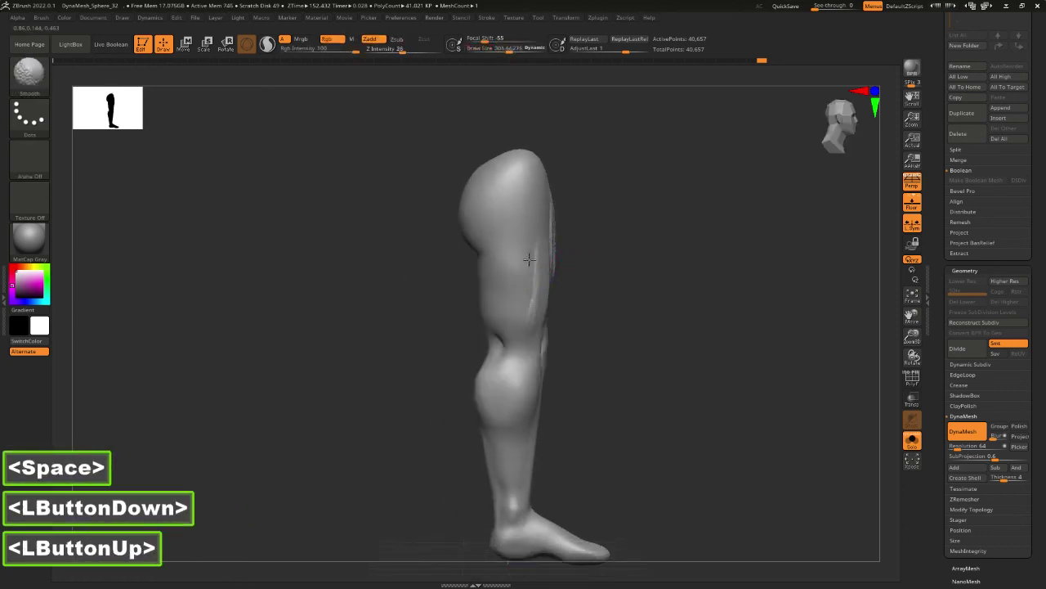
mouse_move(535, 259)
shift+mouse_down()
mouse_move(542, 294)
mouse_move(543, 232)
shift+mouse_up()
drag(630, 212, 571, 204)
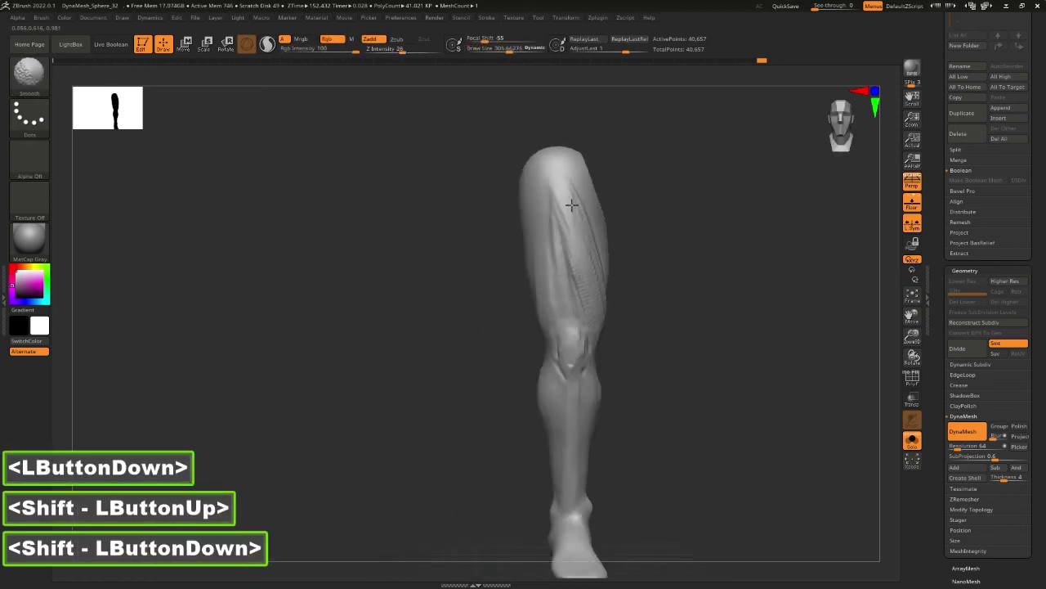
mouse_move(585, 284)
shift+mouse_down()
mouse_move(587, 320)
mouse_move(572, 346)
shift+mouse_up()
Reshape the lower leg's contour from calf to ankle with the Move brush at a draw size of about 357.
mouse_move(638, 348)
mouse_down()
mouse_move(582, 358)
mouse_move(593, 403)
mouse_up()
key(b)
key(m)
key(v)
key(space)
key(space)
click(594, 421)
click(597, 437)
click(601, 458)
click(605, 479)
mouse_move(705, 430)
alt+mouse_down()
mouse_move(667, 341)
mouse_move(653, 337)
alt+mouse_up()
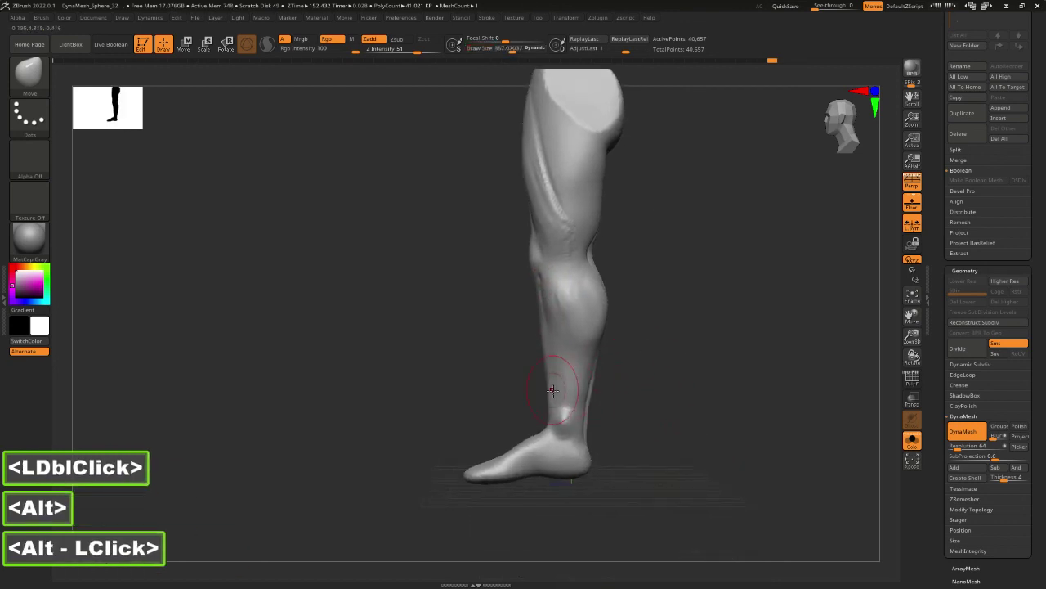
click(556, 389)
Smooth the lower leg, calf and thigh surfaces from several sides.
mouse_move(572, 413)
shift+mouse_down()
mouse_move(586, 395)
mouse_move(574, 281)
shift+mouse_up()
drag(695, 219, 614, 221)
shift+drag(599, 219, 597, 209)
shift+drag(596, 275, 604, 276)
alt+drag(708, 262, 707, 250)
mouse_move(705, 266)
mouse_down()
mouse_move(640, 266)
mouse_move(654, 305)
mouse_up()
mouse_move(587, 339)
shift+mouse_down()
mouse_move(580, 324)
mouse_move(582, 350)
shift+mouse_up()
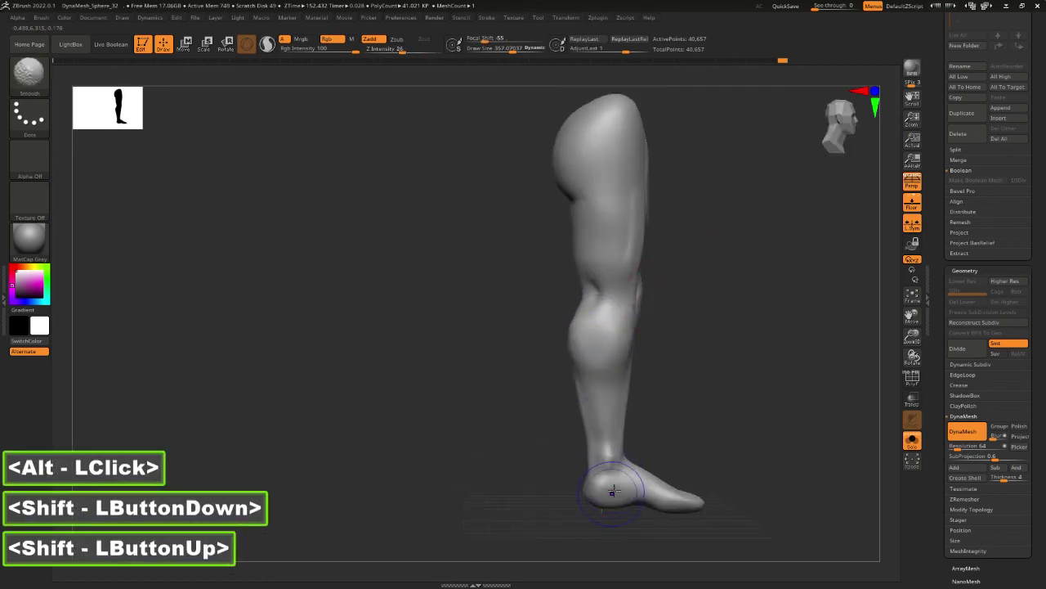
Smooth the heel, ankle and top of the foot.
mouse_move(742, 432)
alt+mouse_down()
mouse_move(608, 420)
mouse_move(686, 424)
alt+mouse_up()
alt+click(462, 526)
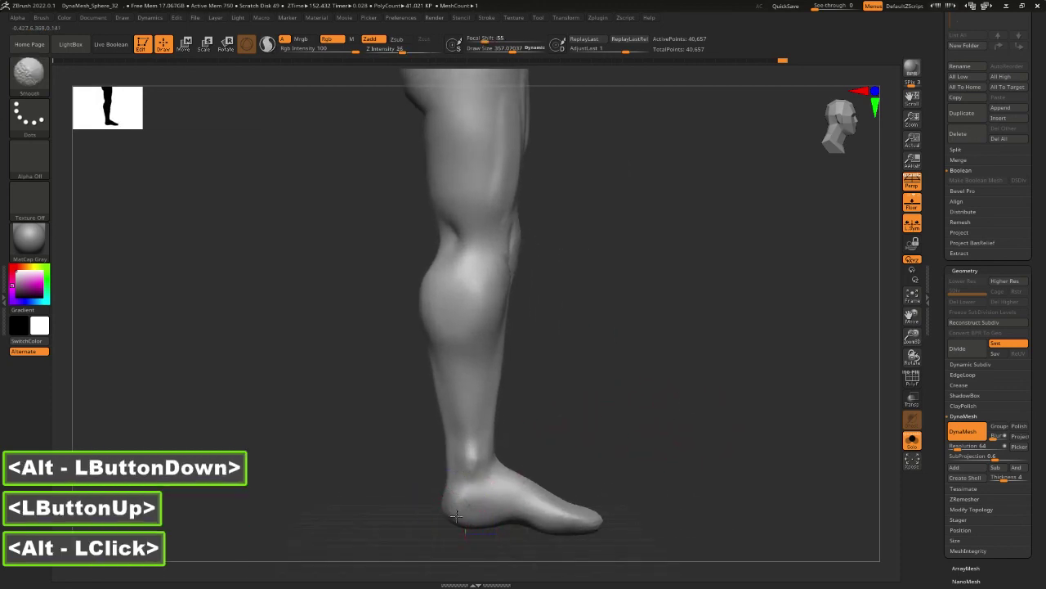
shift+click(592, 414)
mouse_move(591, 414)
shift+mouse_down()
mouse_move(484, 463)
mouse_move(481, 438)
mouse_move(580, 414)
mouse_move(580, 434)
shift+mouse_up()
shift+click(479, 432)
Smooth the front thigh muscles down towards the knee.
shift+drag(443, 329, 402, 250)
mouse_move(524, 258)
mouse_down()
mouse_move(593, 258)
mouse_move(505, 297)
mouse_up()
shift+drag(381, 282, 371, 260)
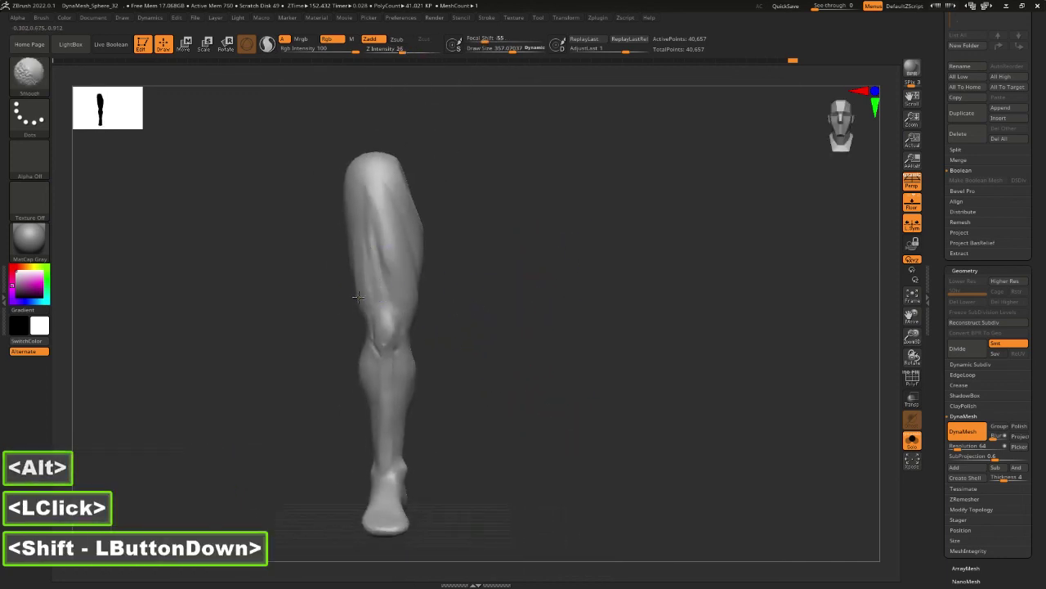
Adjust the calf and knee contours in front view with the Move brush.
alt+click(460, 342)
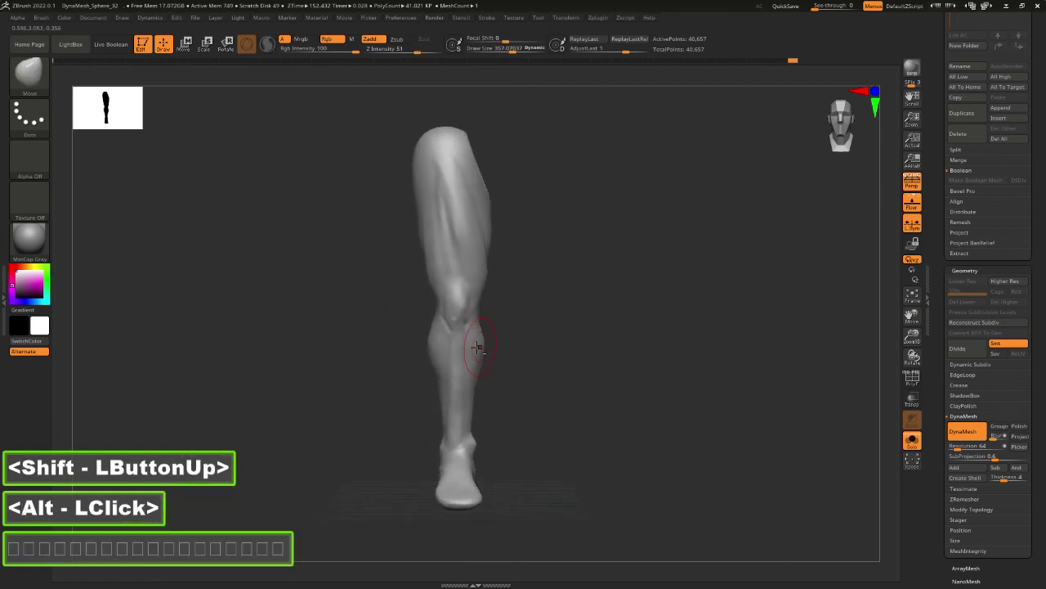
shift+drag(479, 348, 459, 323)
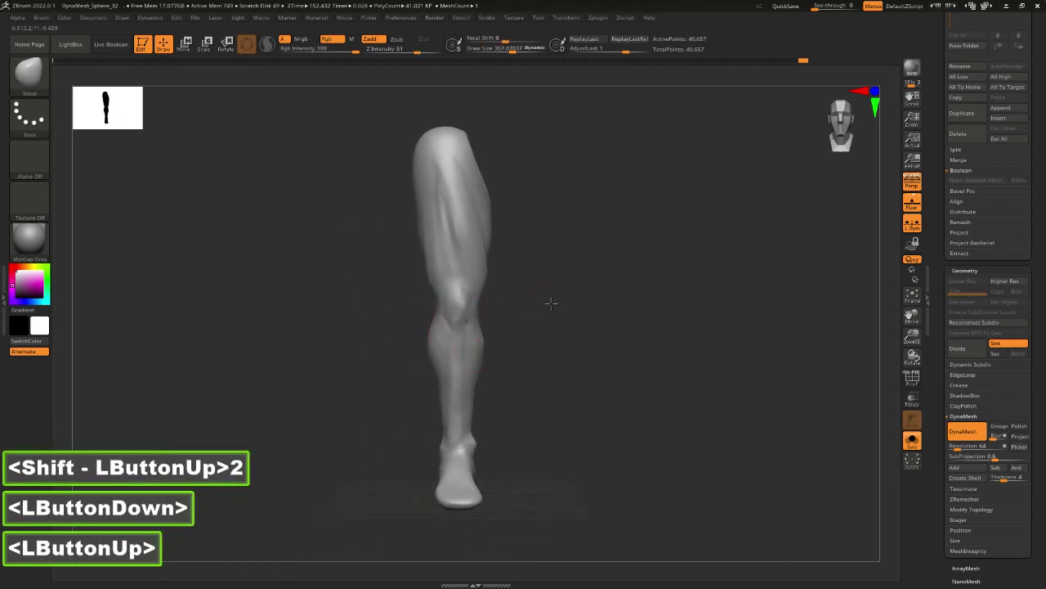
shift+click(591, 327)
alt+double_click(477, 236)
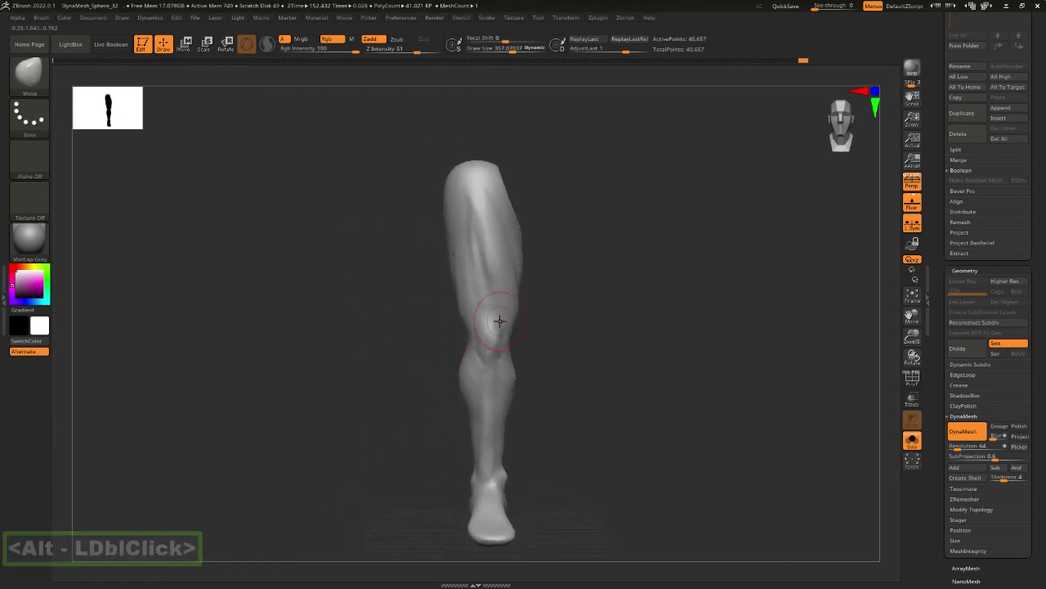
Lay out canvas snapshots of the finished leg showing its front and side views.
alt+drag(542, 349, 572, 337)
shift+drag(618, 336, 780, 349)
key(shift+s)
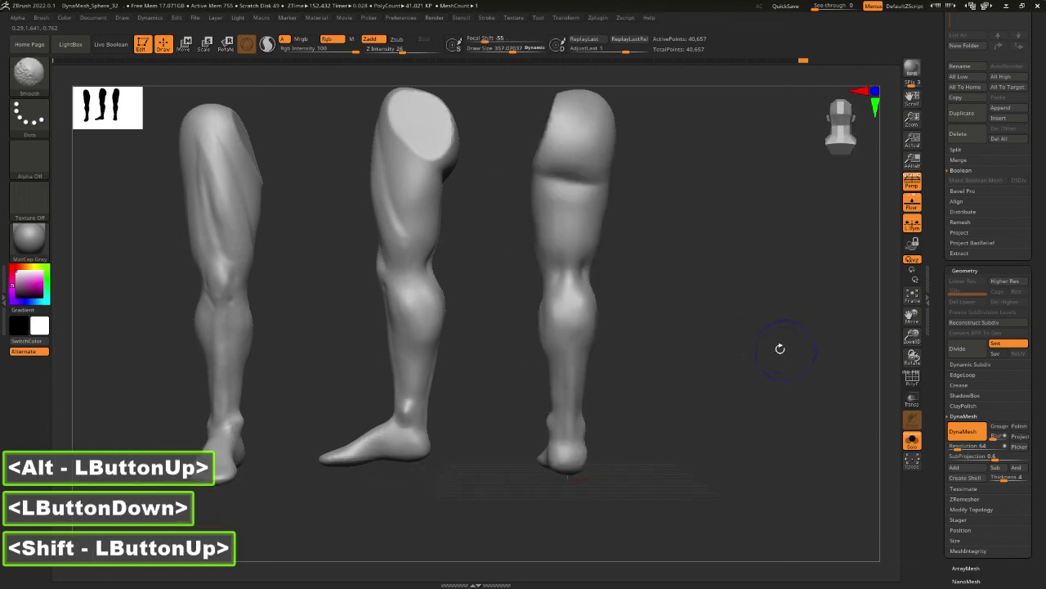
Complete the canvas layout beside the back view with smaller views of the leg from above and below.
alt+drag(675, 338, 789, 341)
alt+drag(850, 368, 802, 360)
key(shift+s)
alt+drag(783, 298, 802, 425)
drag(805, 405, 824, 367)
shift+double_click(818, 359)
alt+click(813, 354)
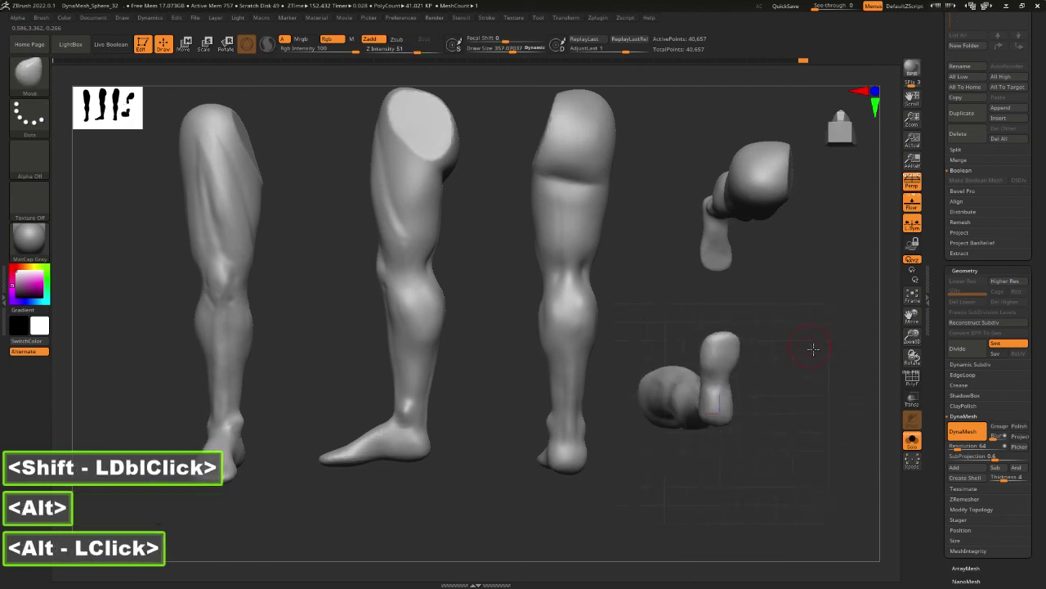
click(816, 359)
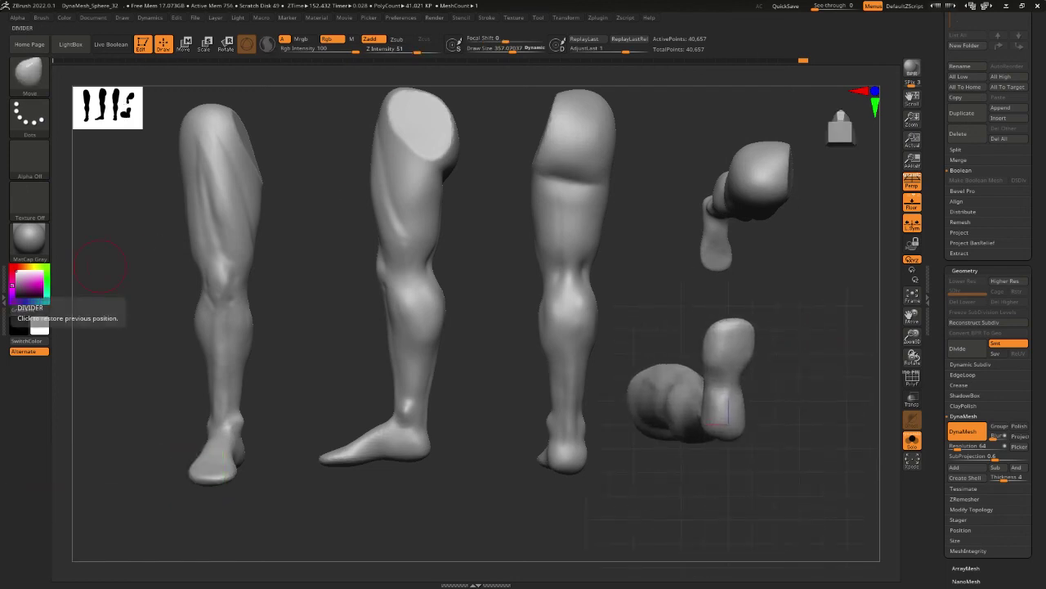
click(1, 404)
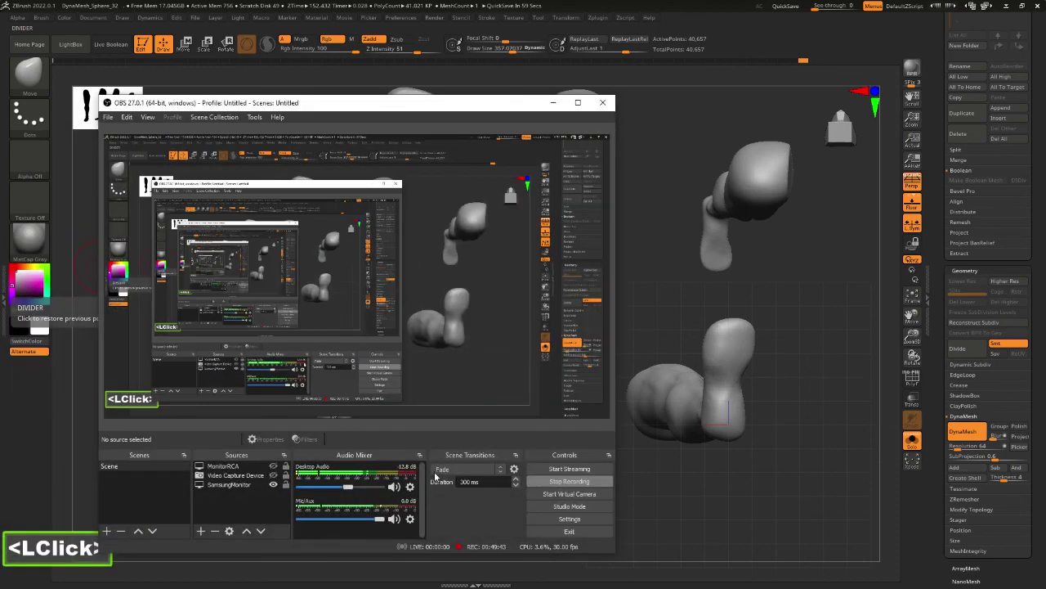